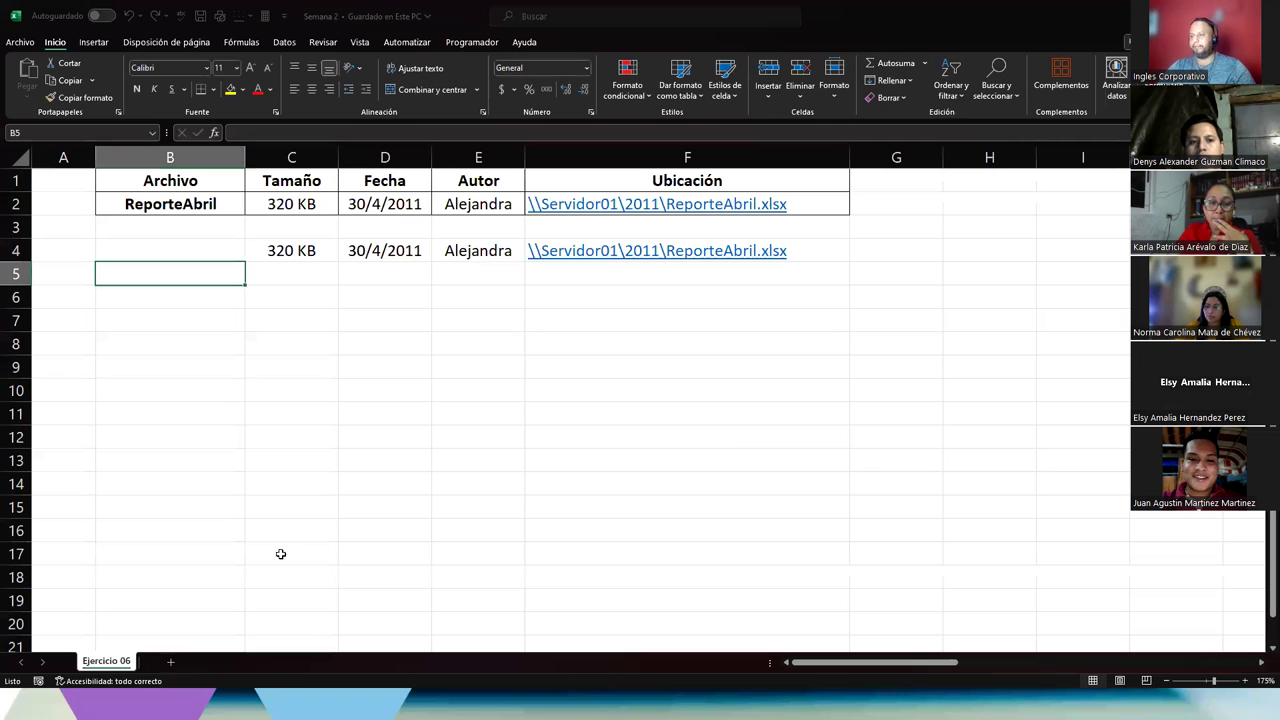
Add a new worksheet after Ejercicio 06 and name it "Ejercicio 07".
left_click(170, 662)
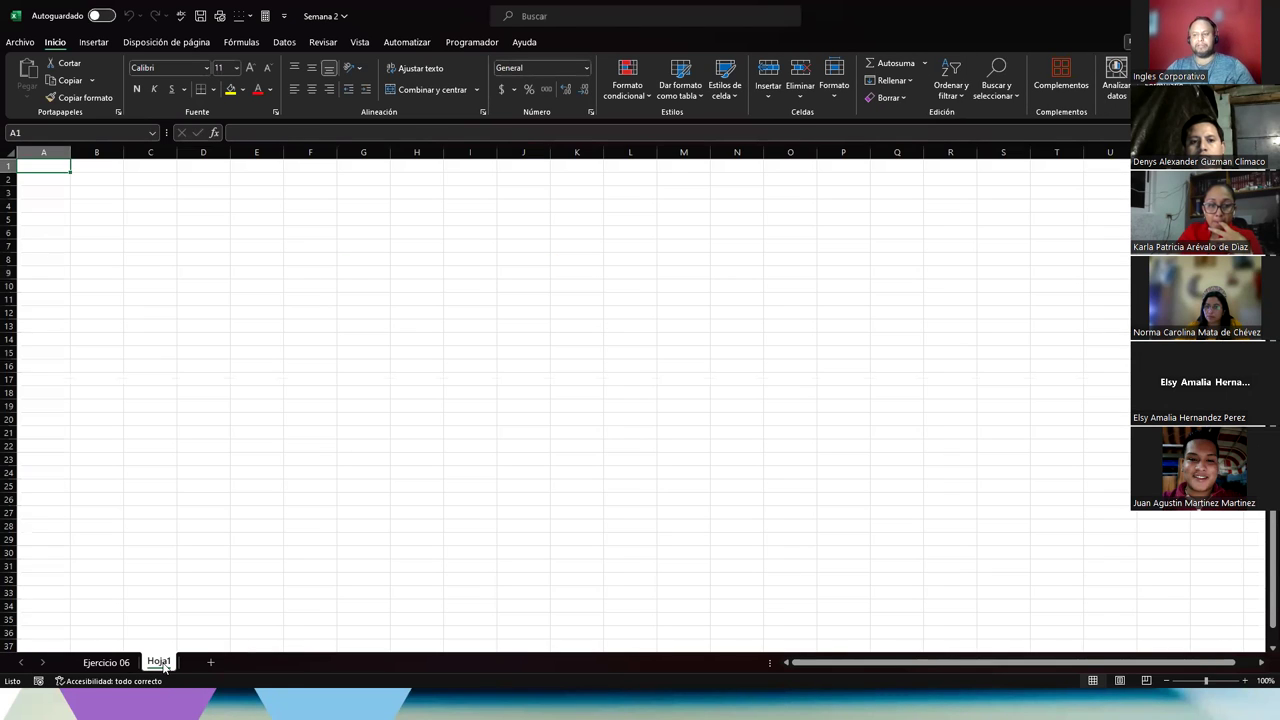
double_click(162, 662)
type("Ejercicio")
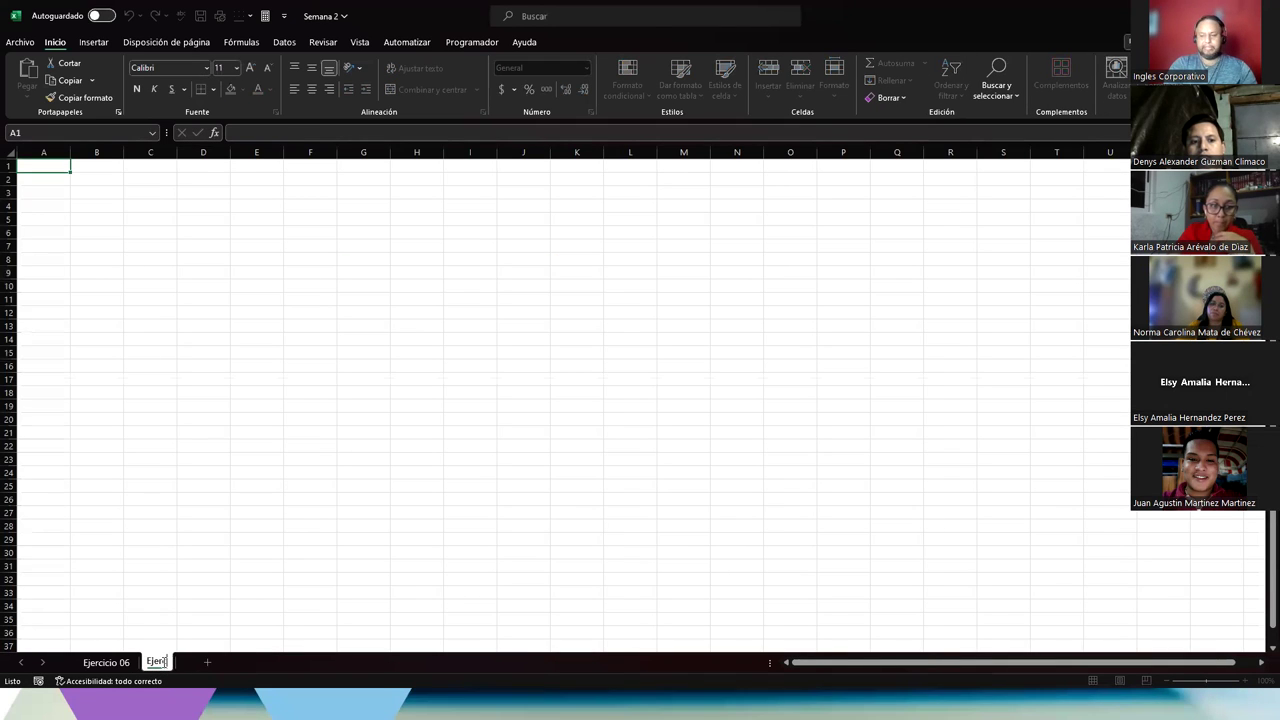
type(" 07")
key("Return")
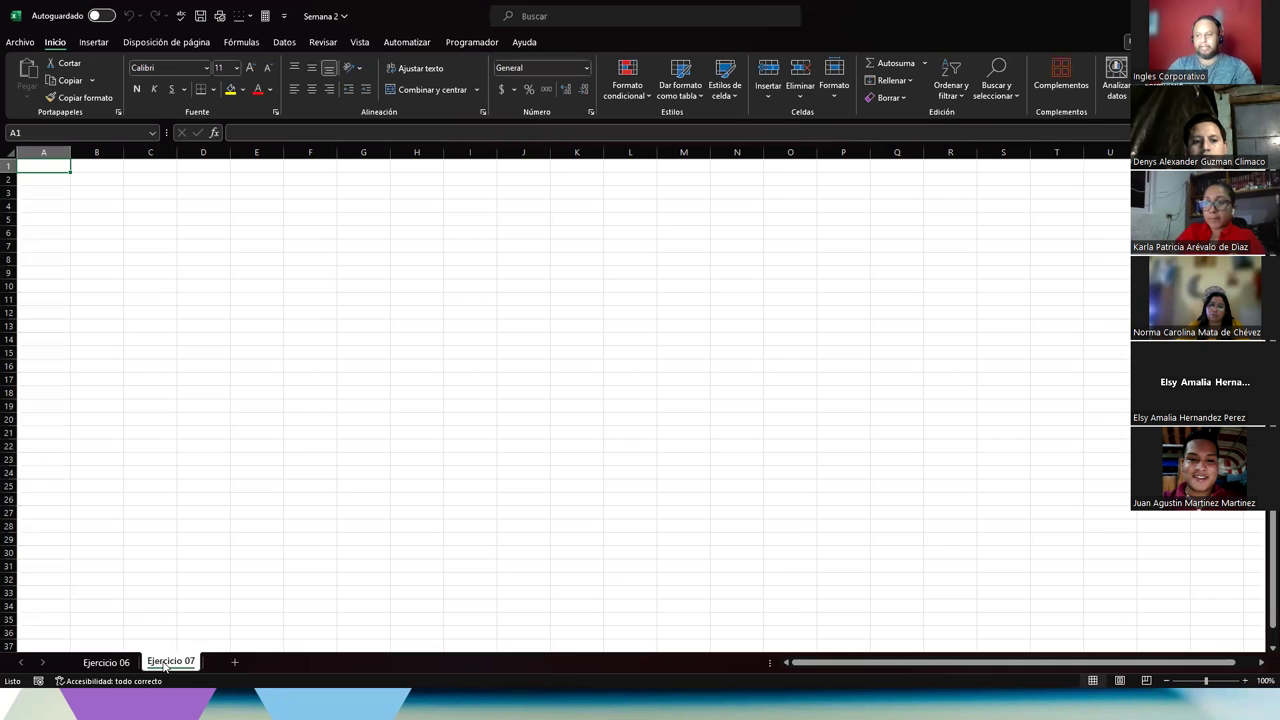
Add another worksheet named "Ejercicio 05" and move it in front of Ejercicio 06.
left_click(234, 662)
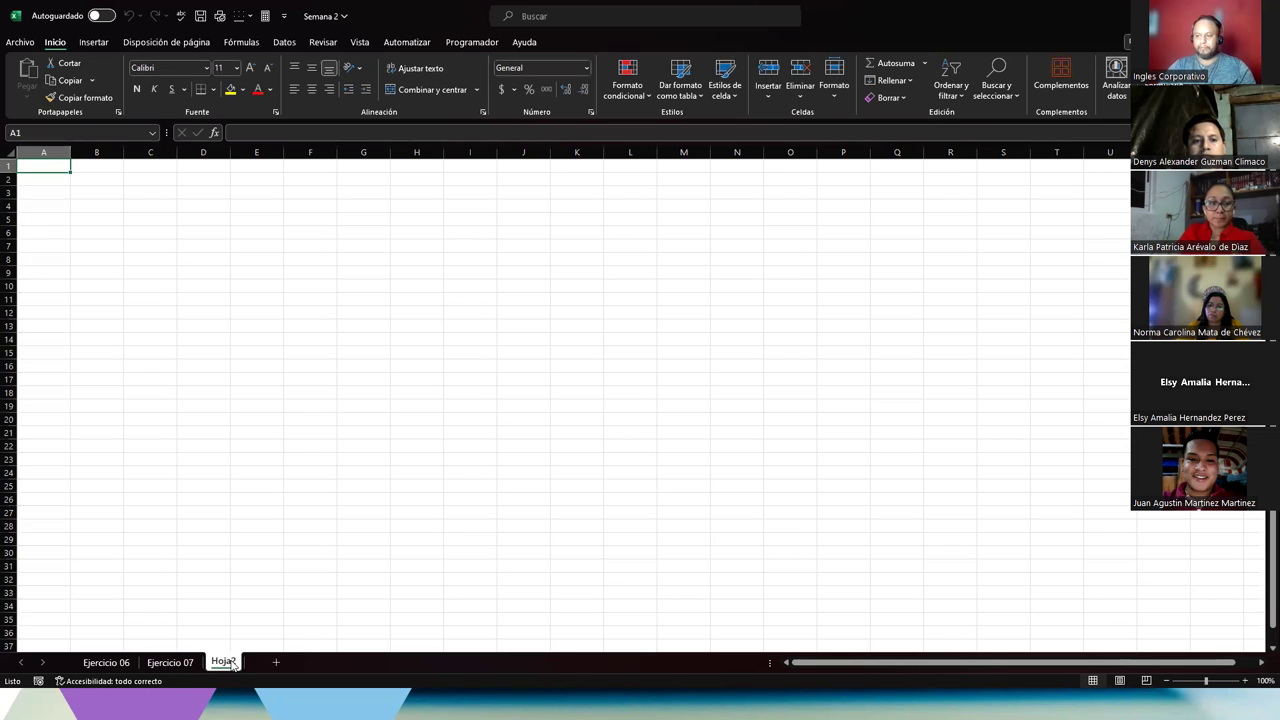
double_click(224, 662)
type("Ejerci")
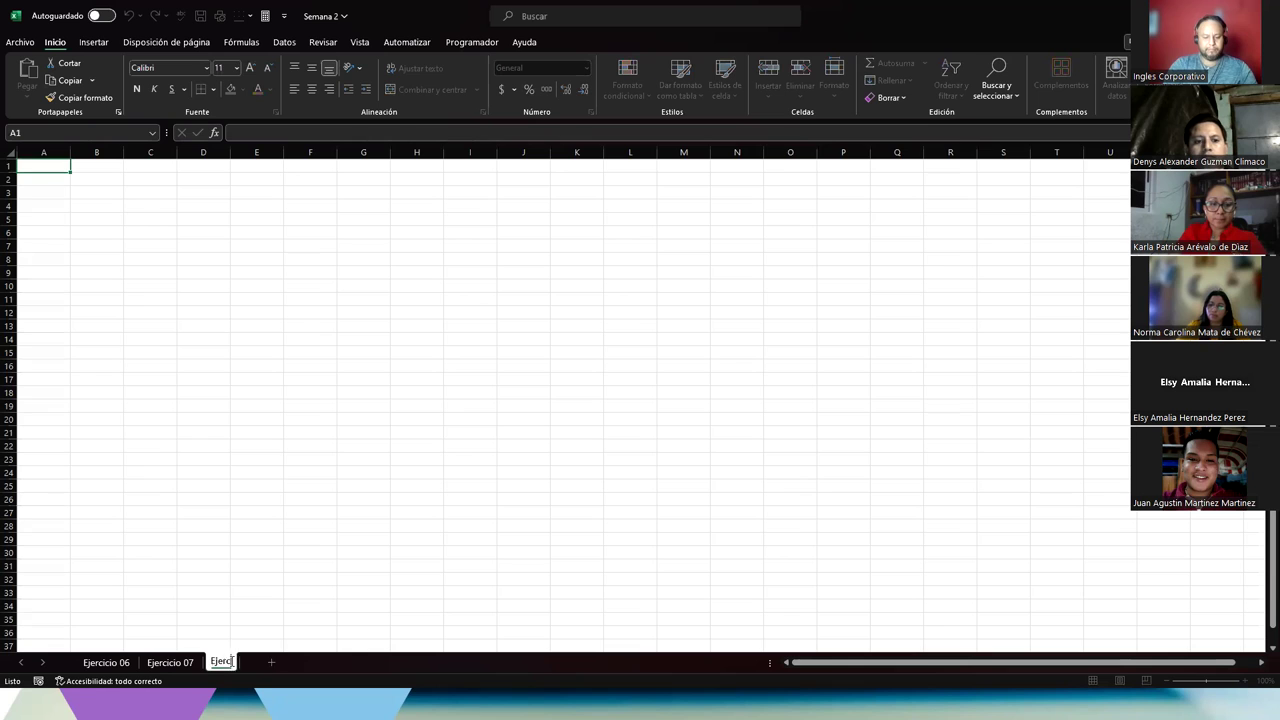
type("cio 05")
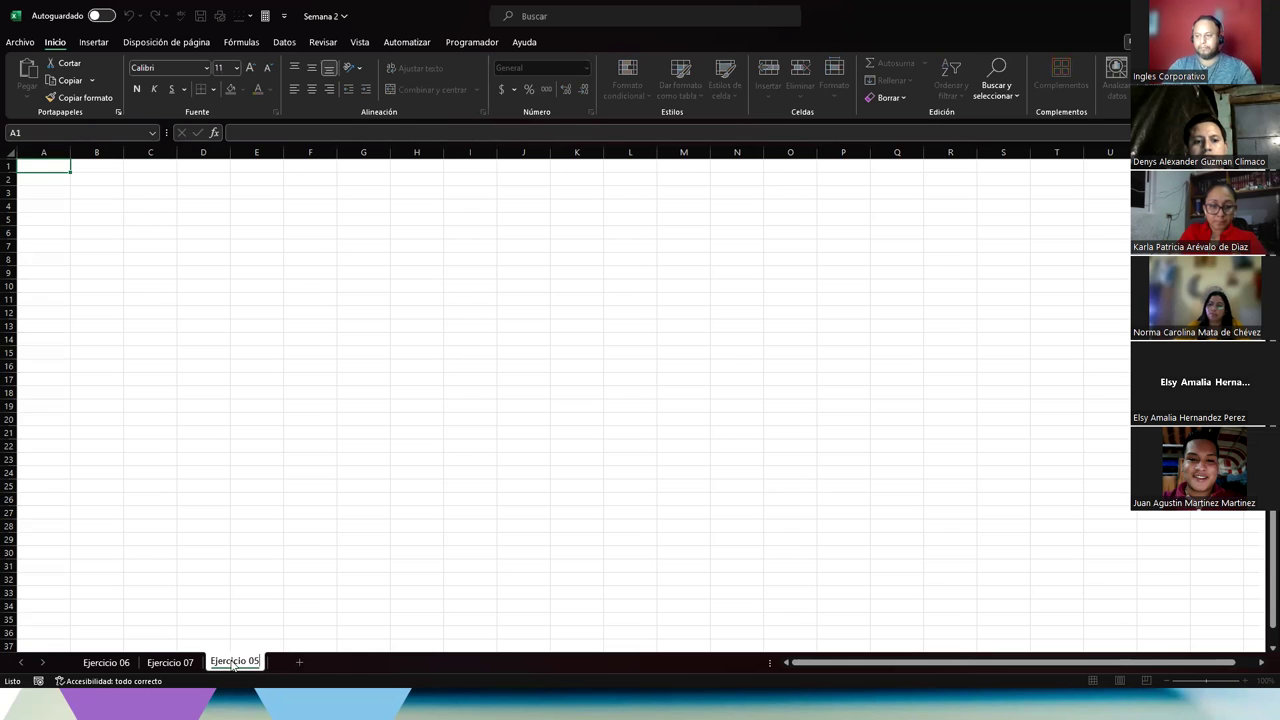
key("Return")
left_click_drag(99, 660, 100, 661)
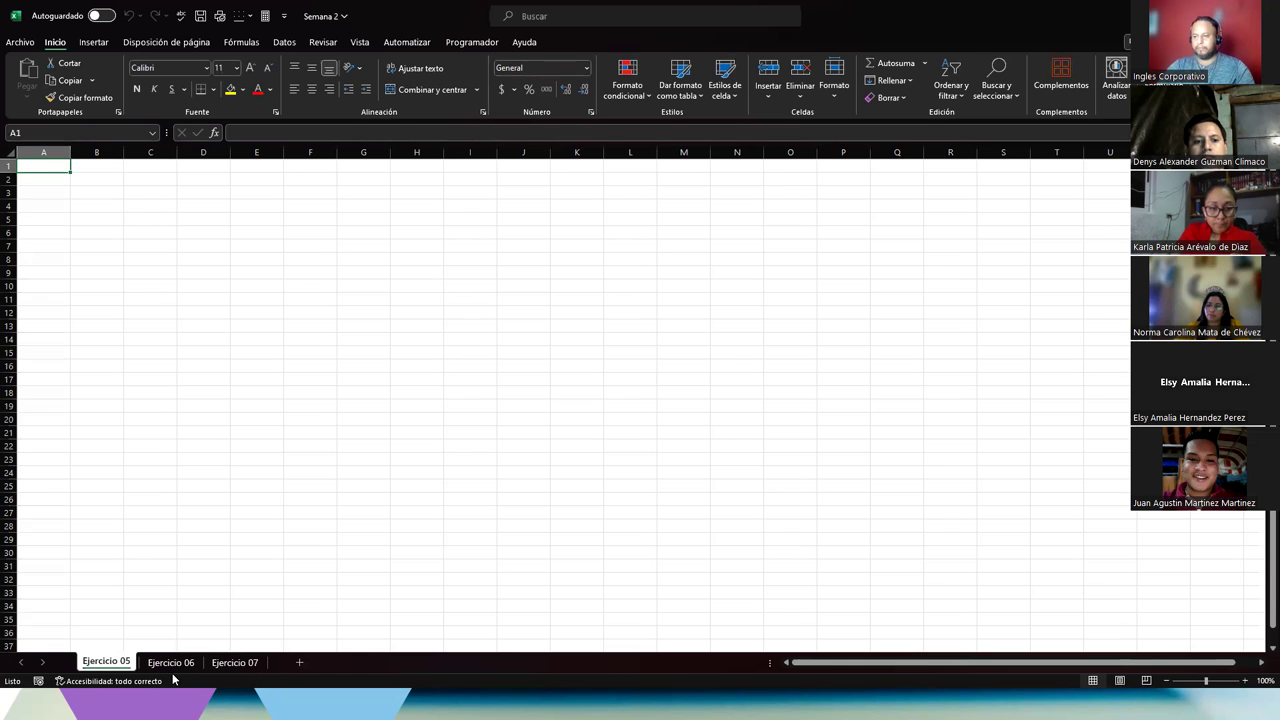
On the Ejercicio 07 sheet, enter the headers Meses, Ingresos, Gastos and Ventas in cells B2 to E2.
left_click(230, 662)
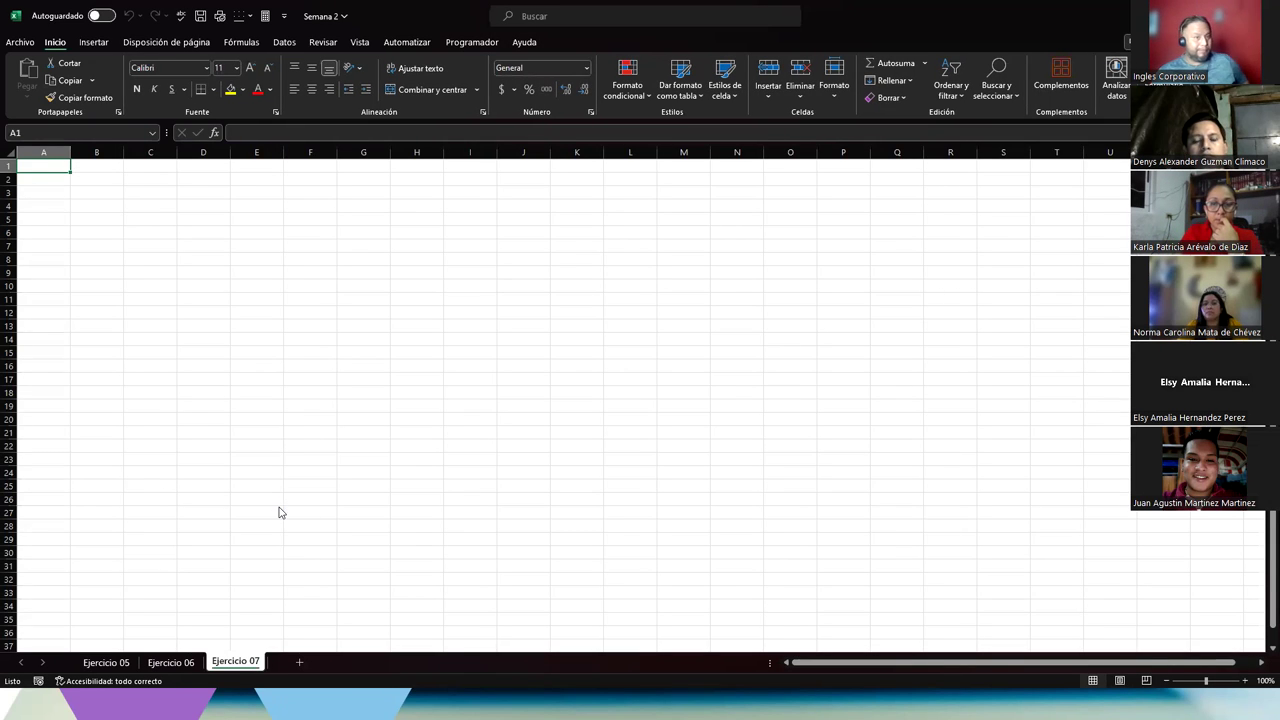
left_click(106, 191)
scroll(257, 432, "up", 5, "ctrl")
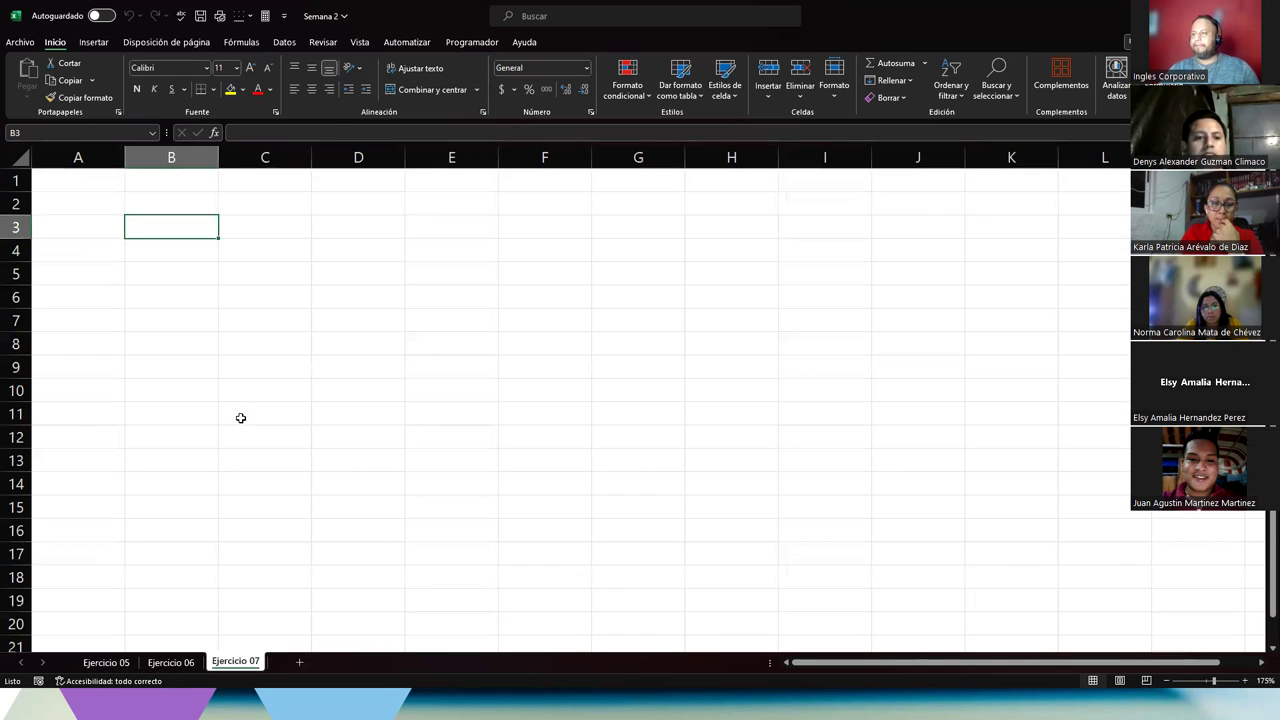
left_click(173, 200)
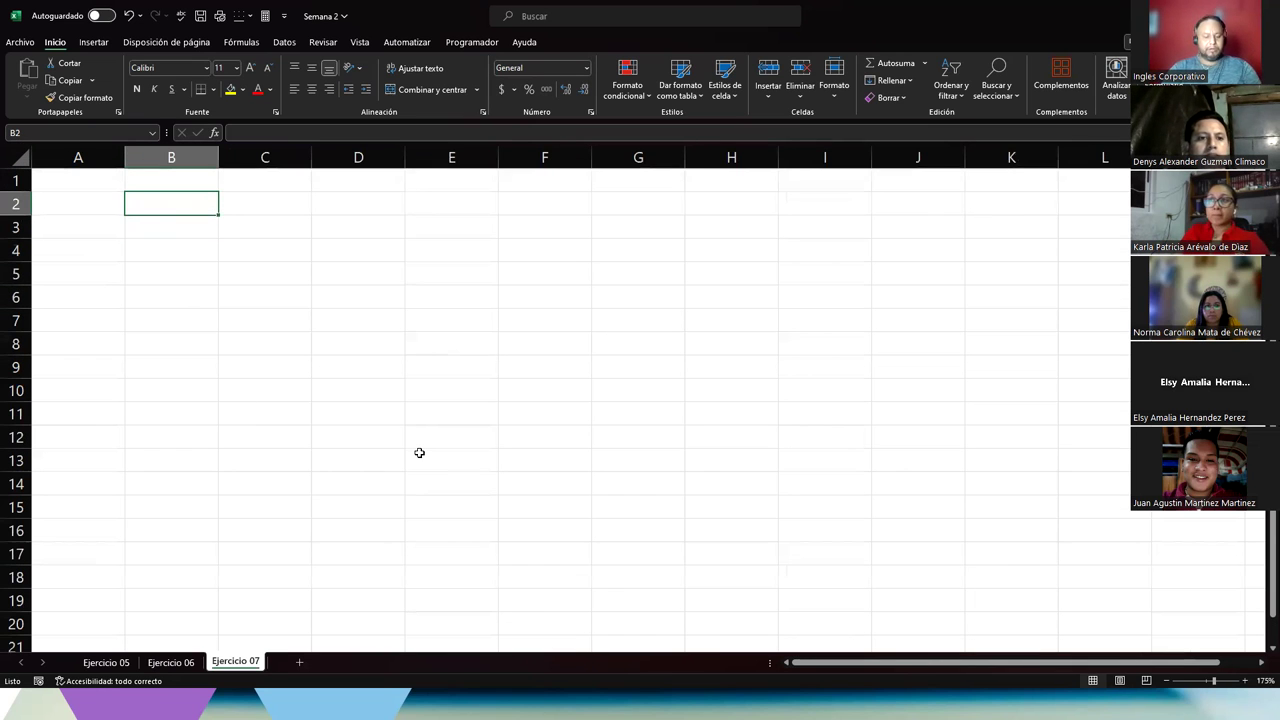
type("Meses")
key("Tab")
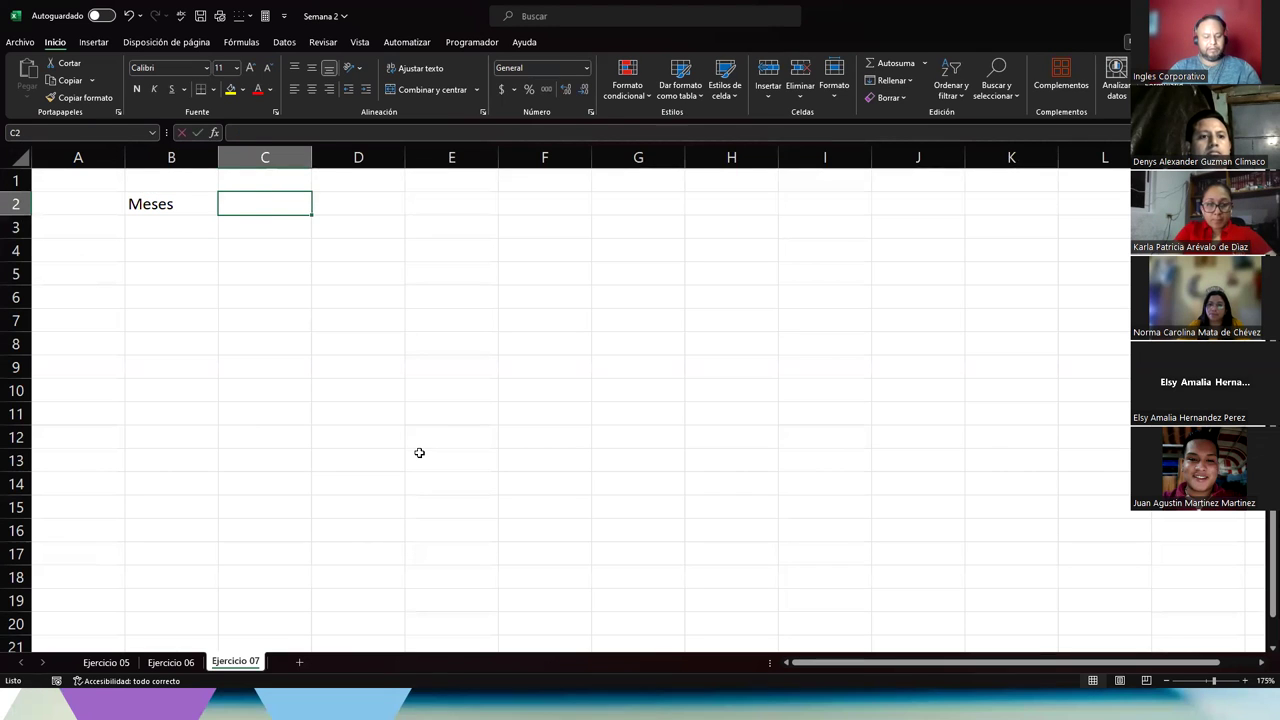
type("Ingresos")
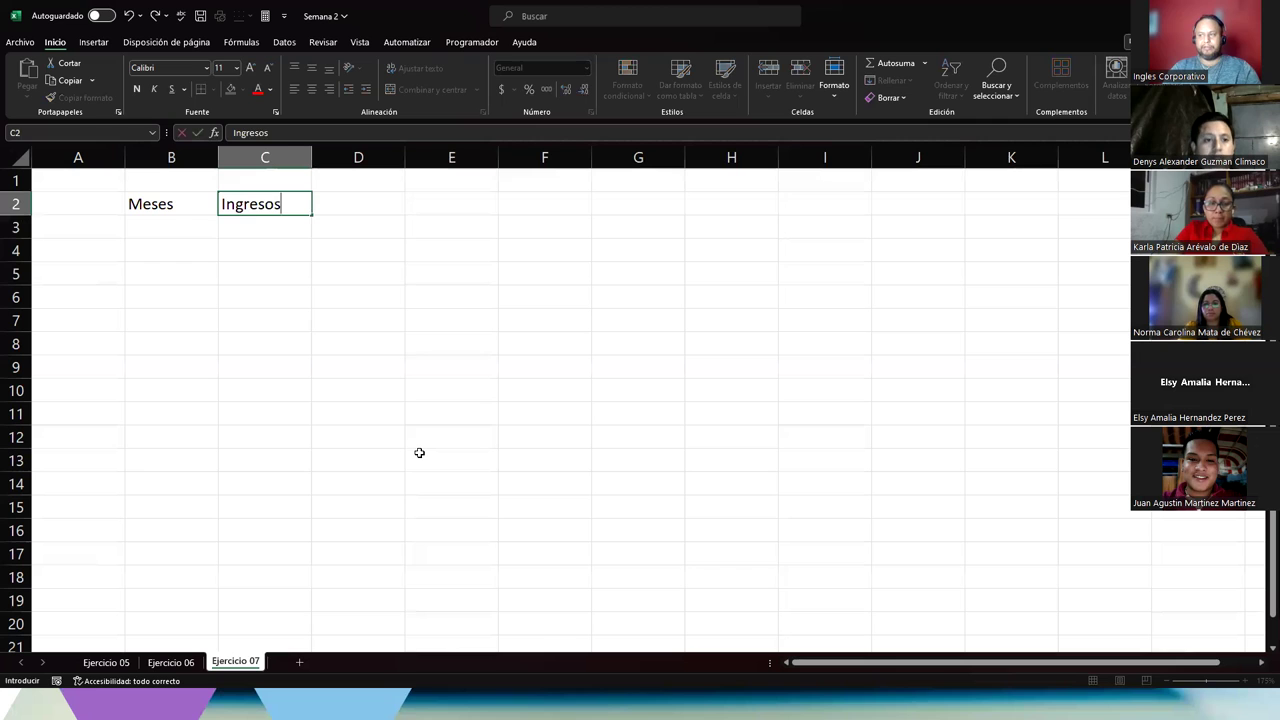
key("Tab")
type("Gastos")
key("Tab")
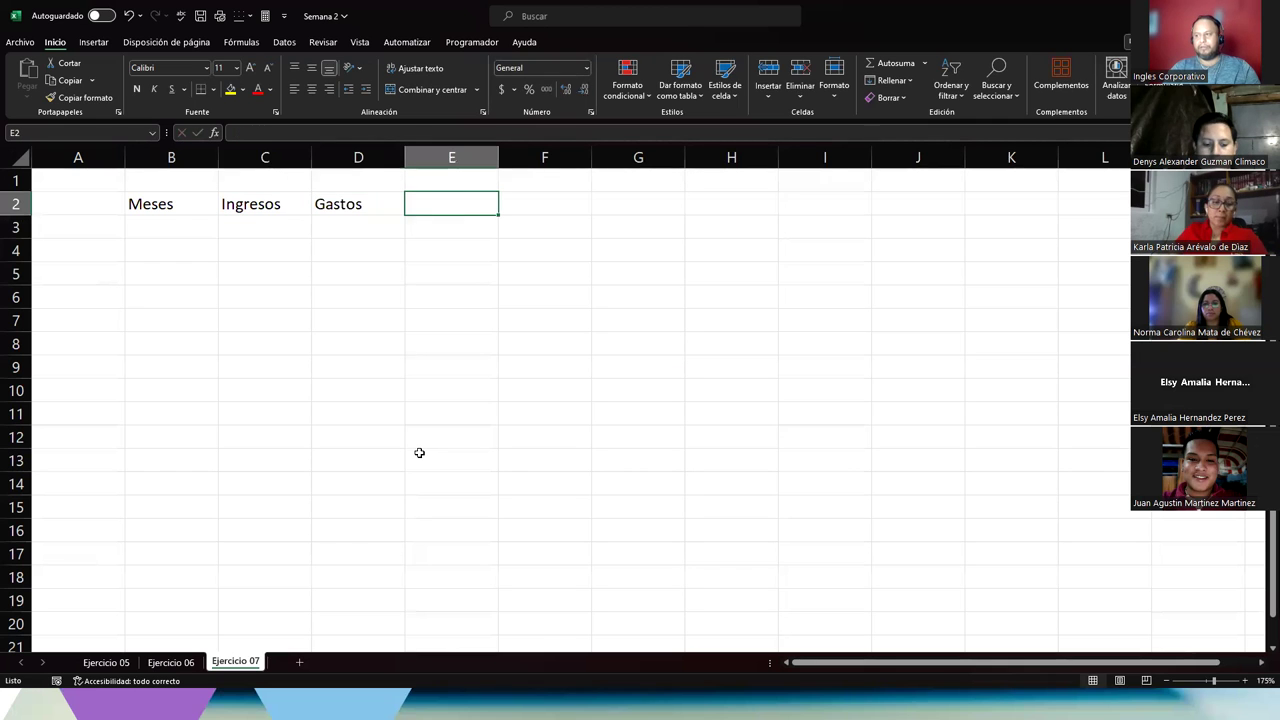
type("Ventas")
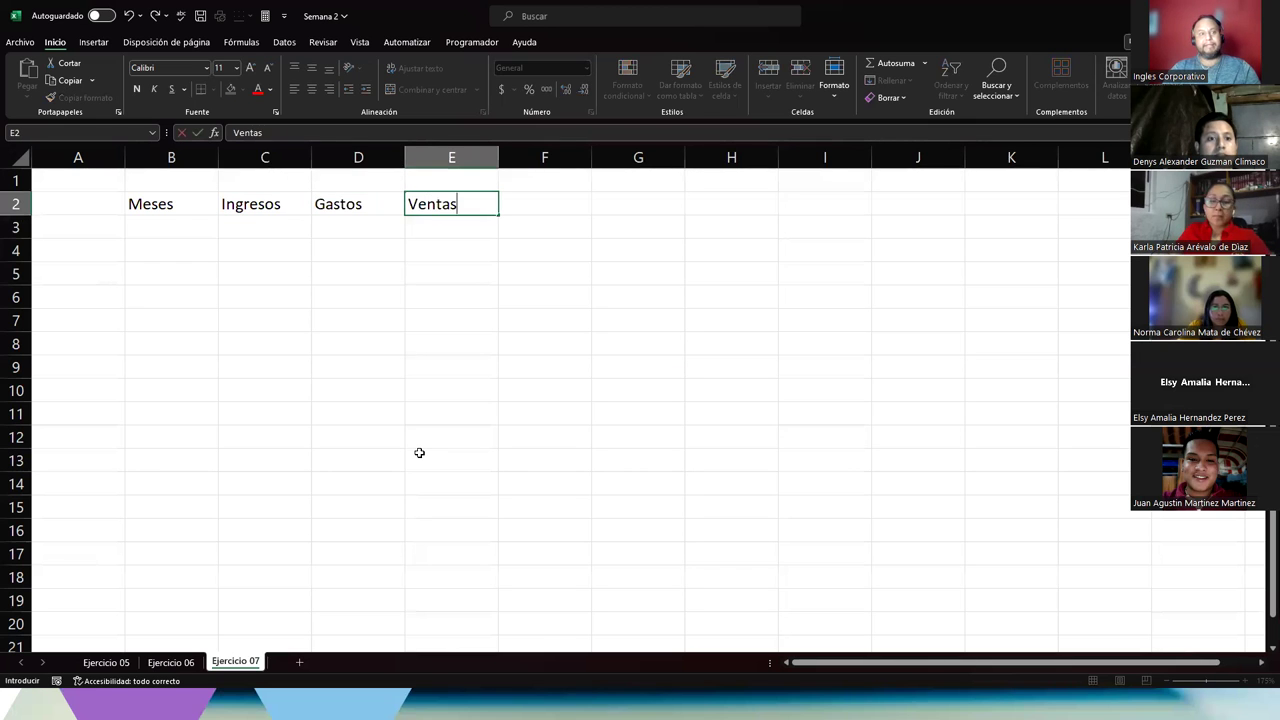
key("Tab")
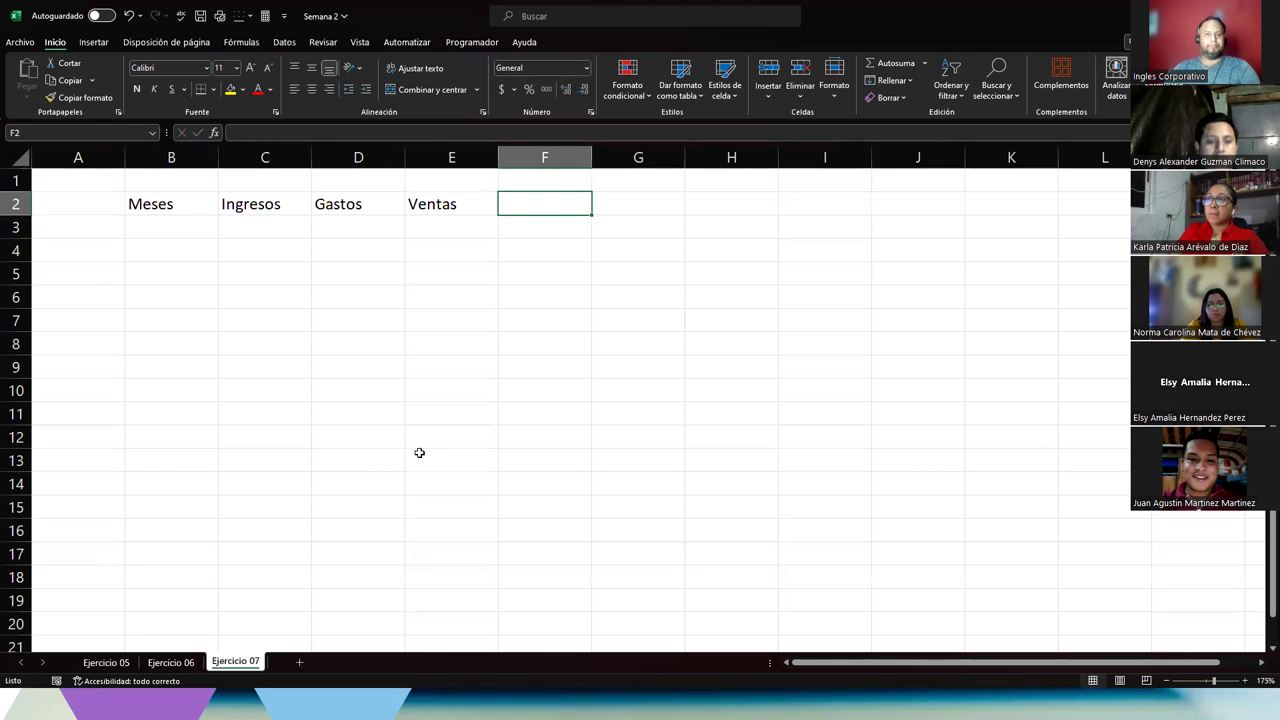
Enter Enero in B3 and autofill the months down to Diciembre in B14.
left_click(169, 231)
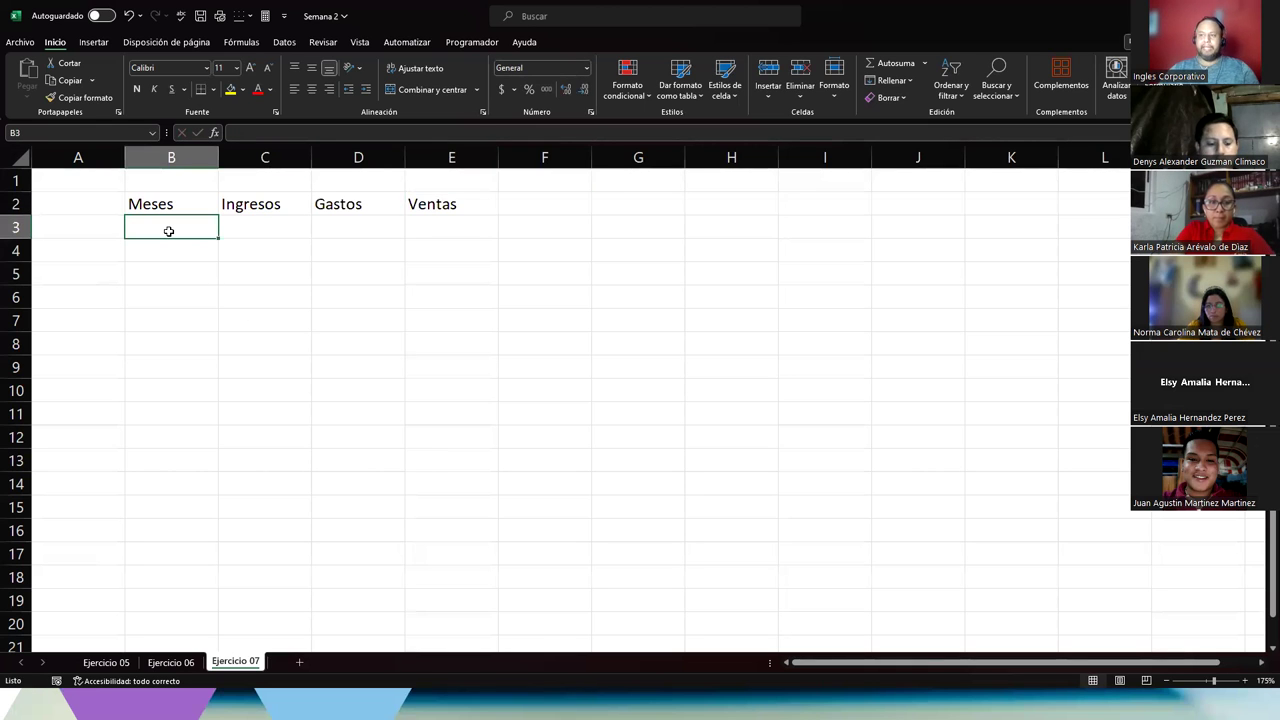
type("Enero")
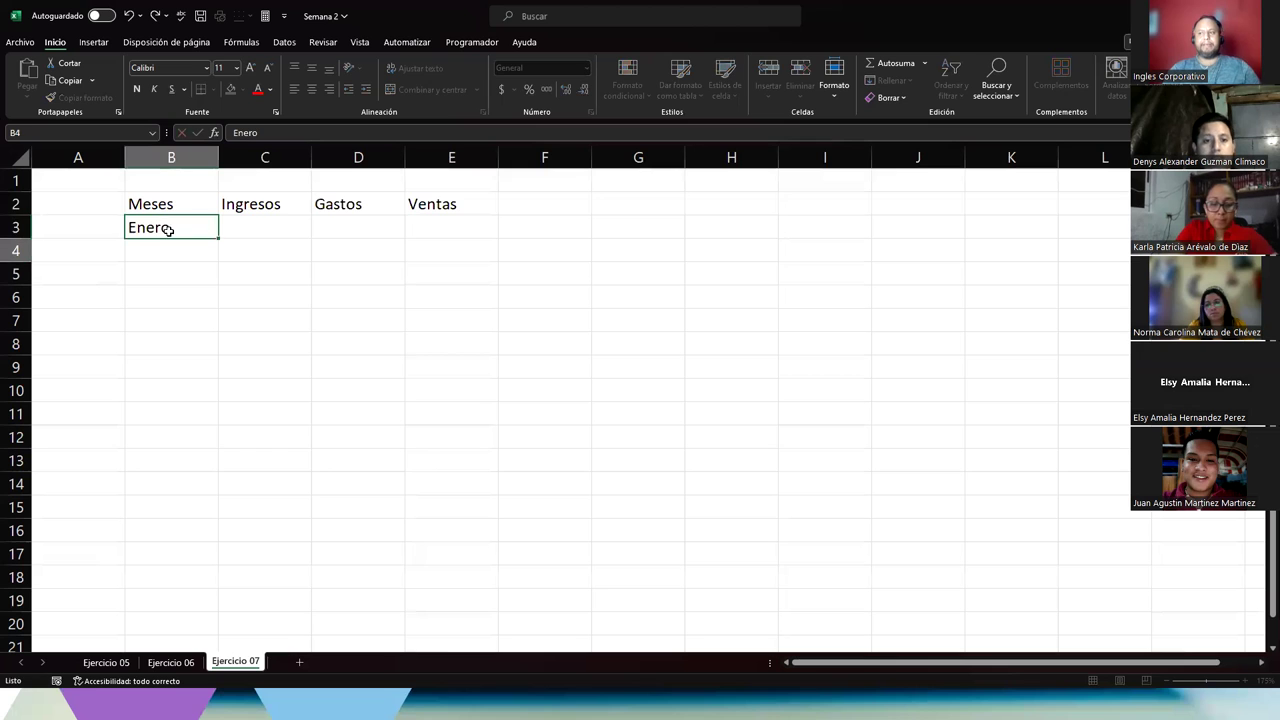
key("Return")
left_click(171, 231)
left_click_drag(220, 240, 189, 491)
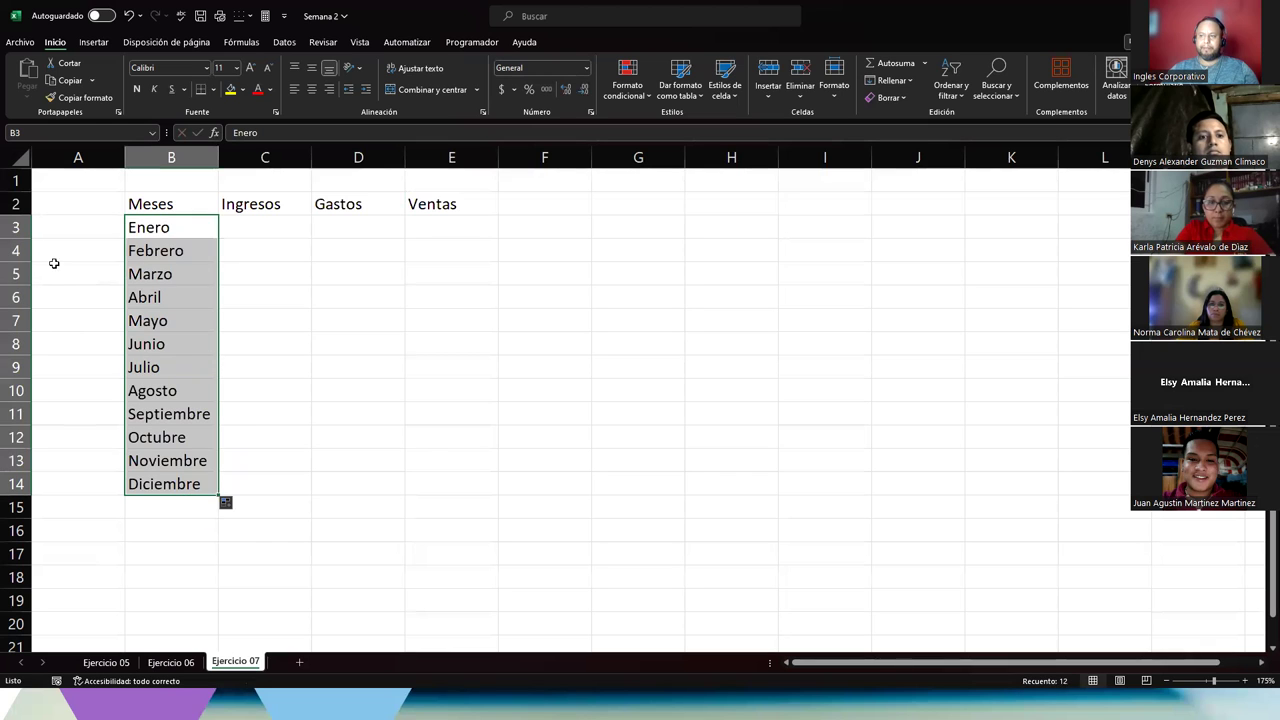
Apply all borders to the table range B2:E14.
left_click(175, 205)
left_click_drag(180, 203, 458, 474)
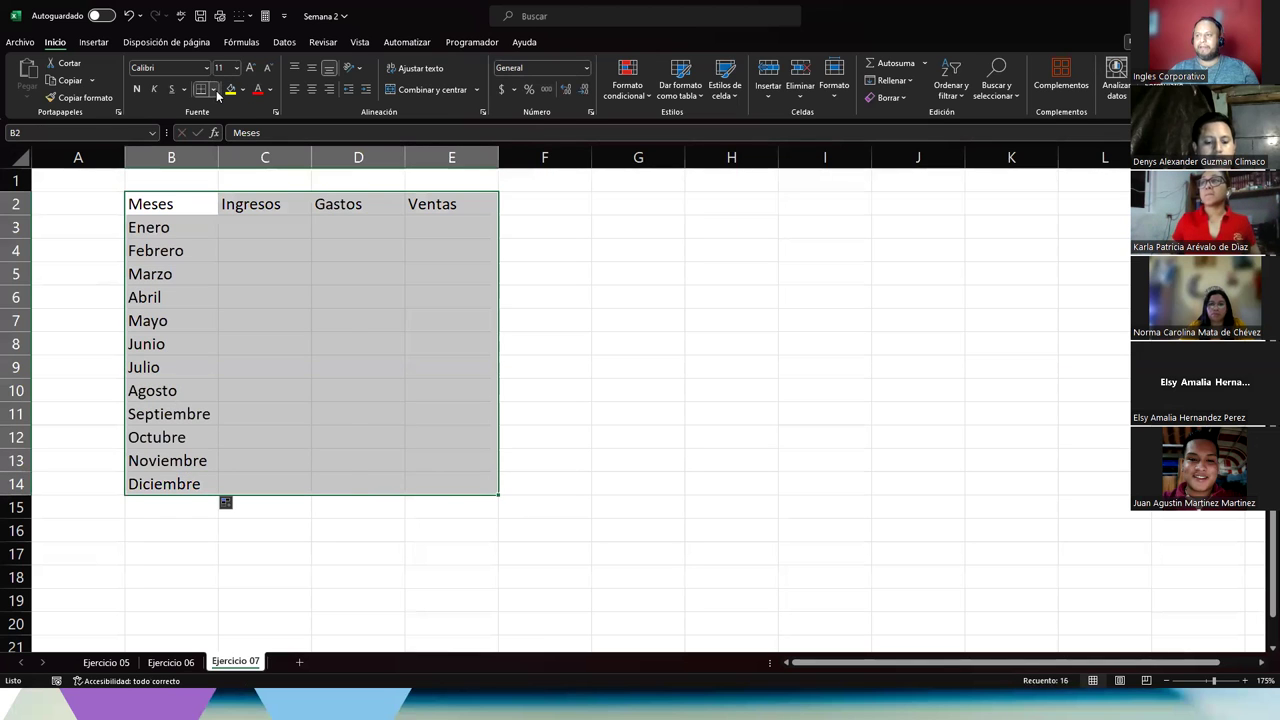
left_click(212, 89)
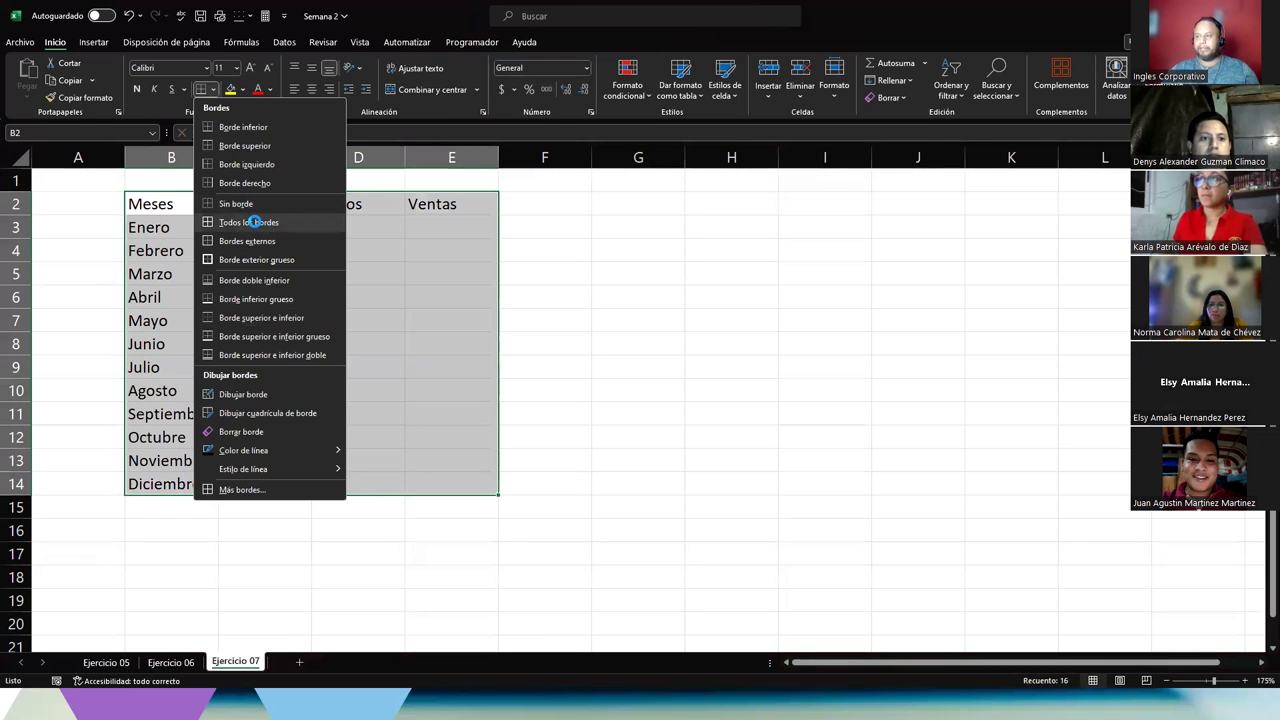
left_click(252, 222)
left_click(296, 354)
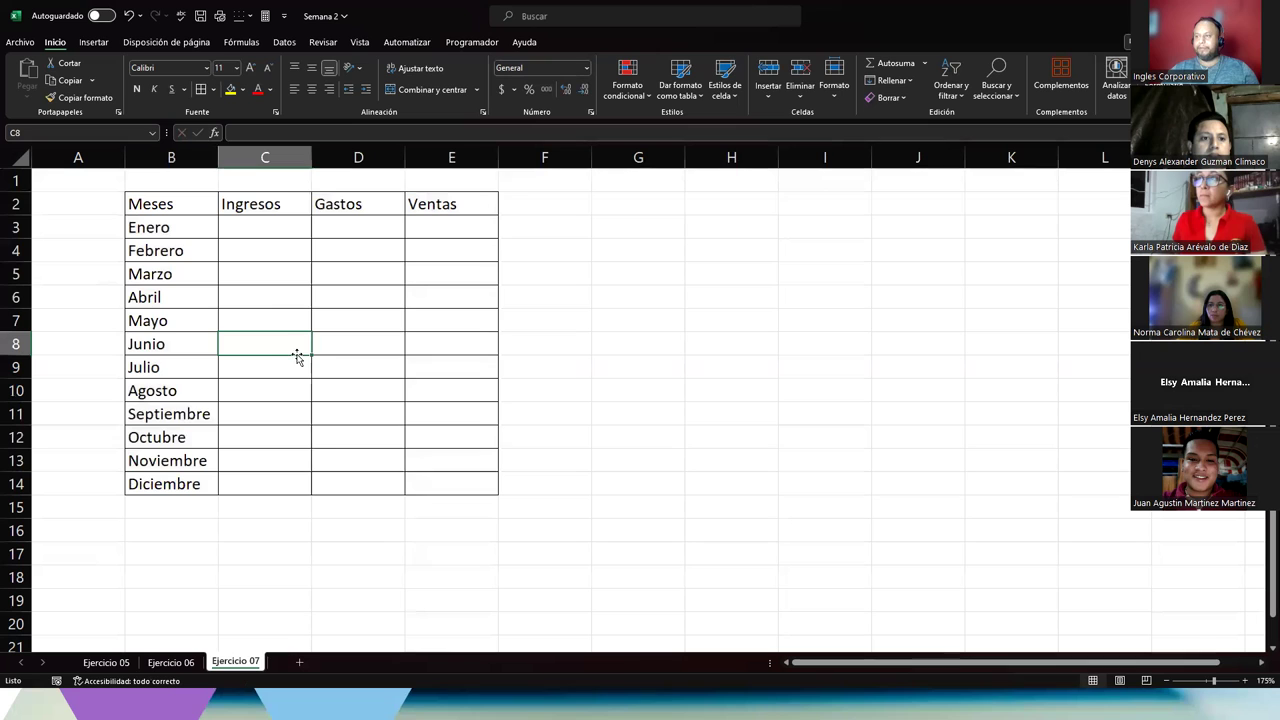
Enter the Ingresos values 1550 for Enero and 2012 for Febrero.
left_click(227, 234)
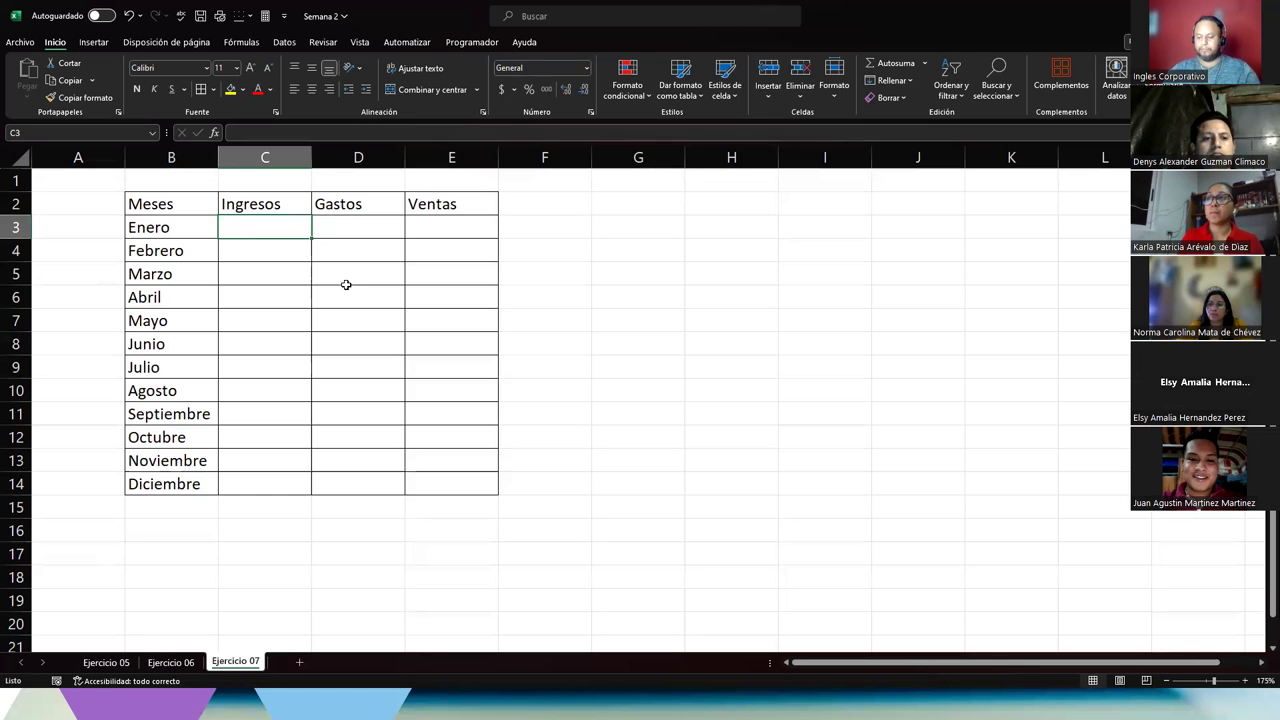
type("1550")
key("Return")
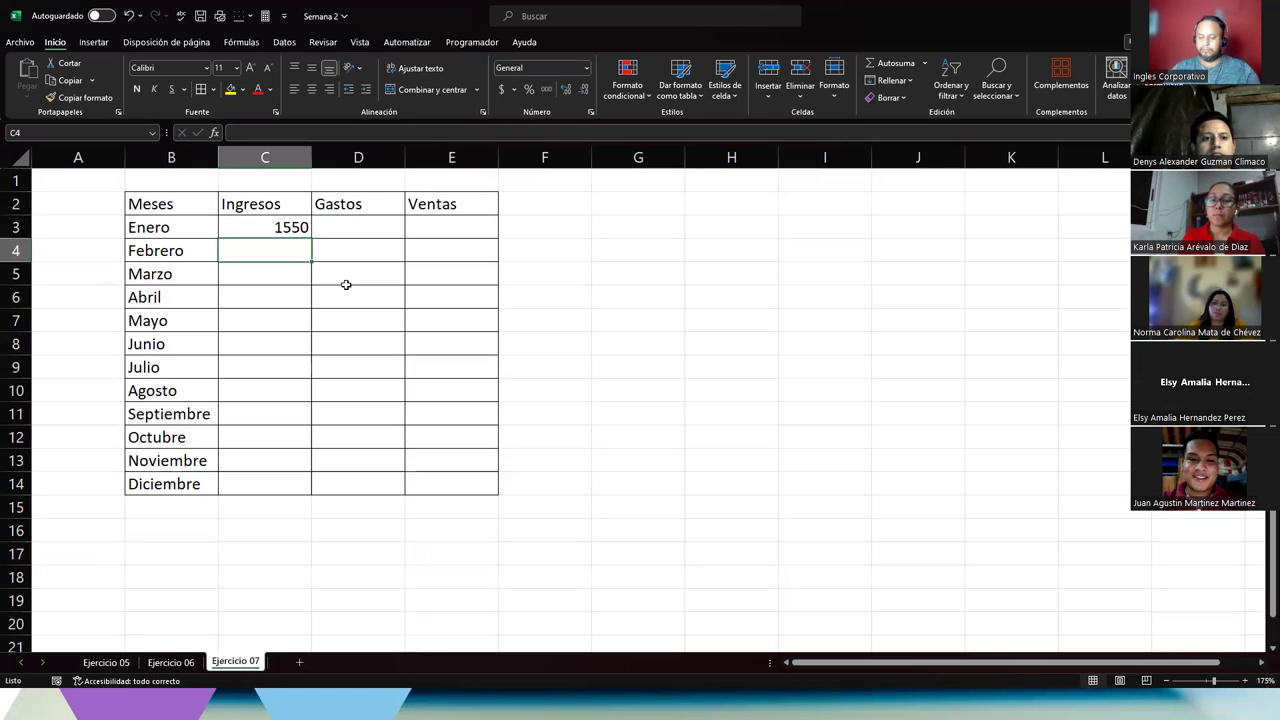
type("2012")
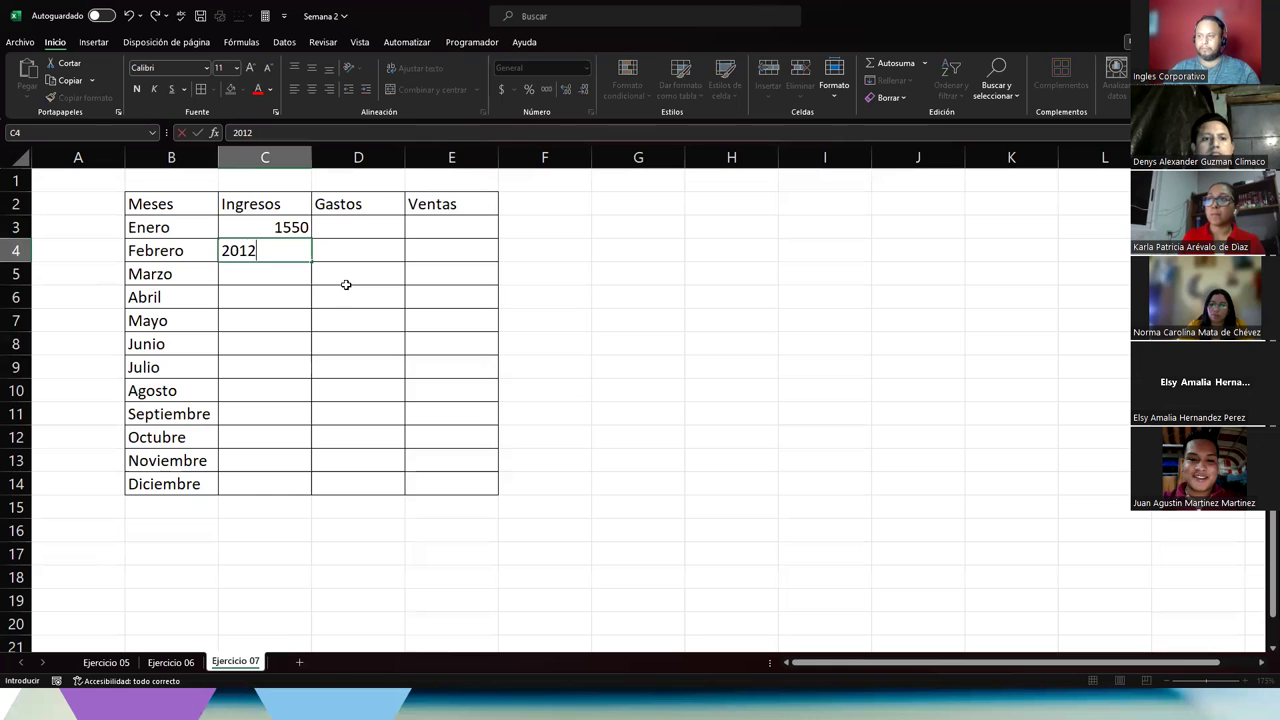
key("Return")
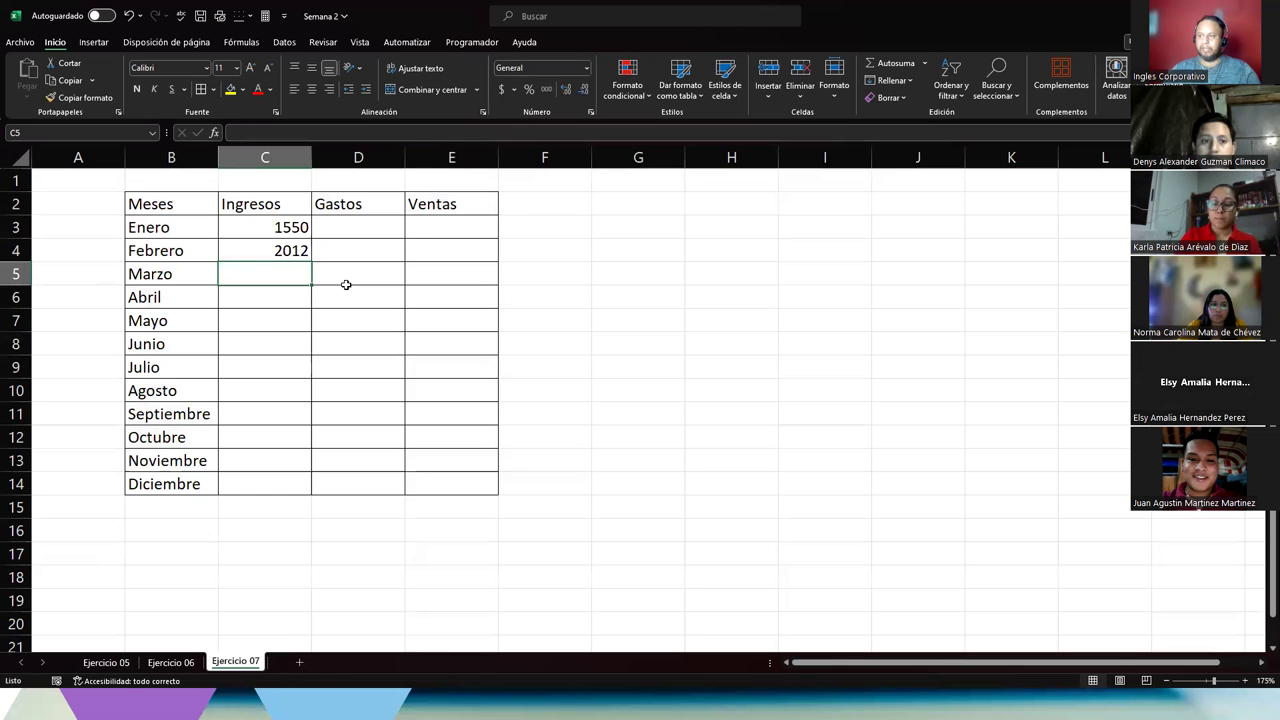
Apply the dollar accounting number format to the amounts range C3:E14.
left_click_drag(286, 228, 432, 488)
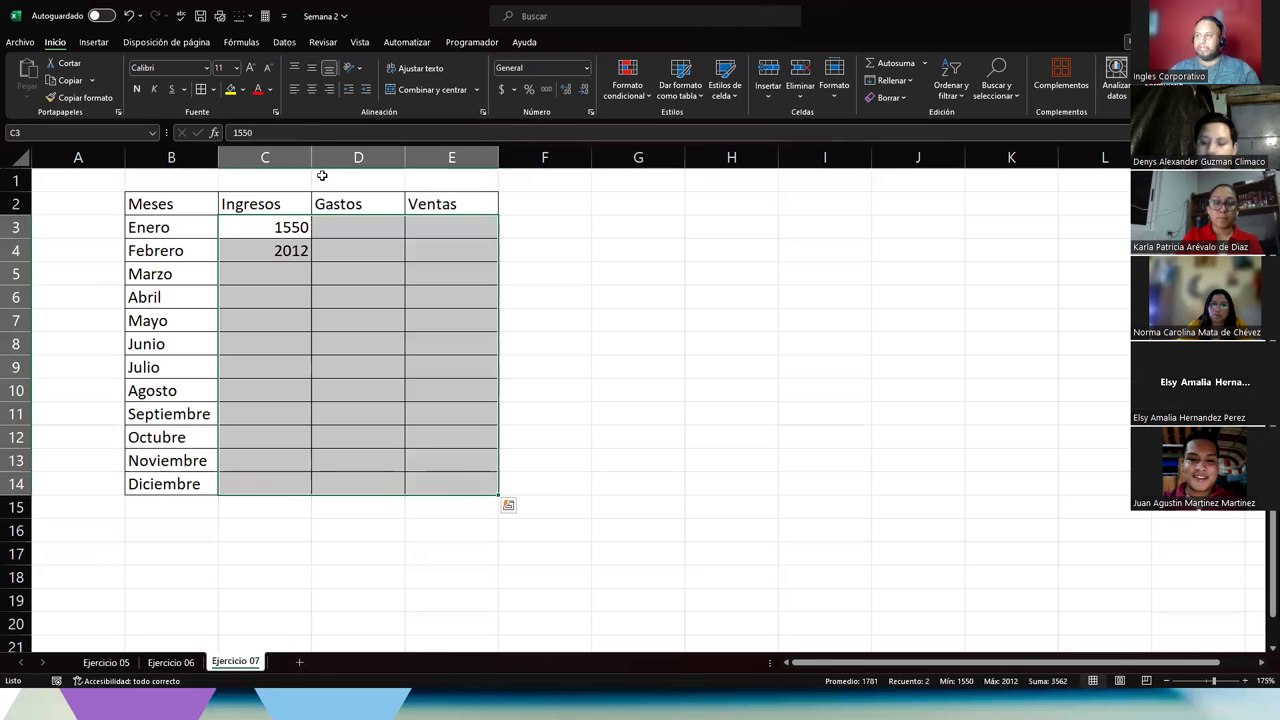
left_click(501, 89)
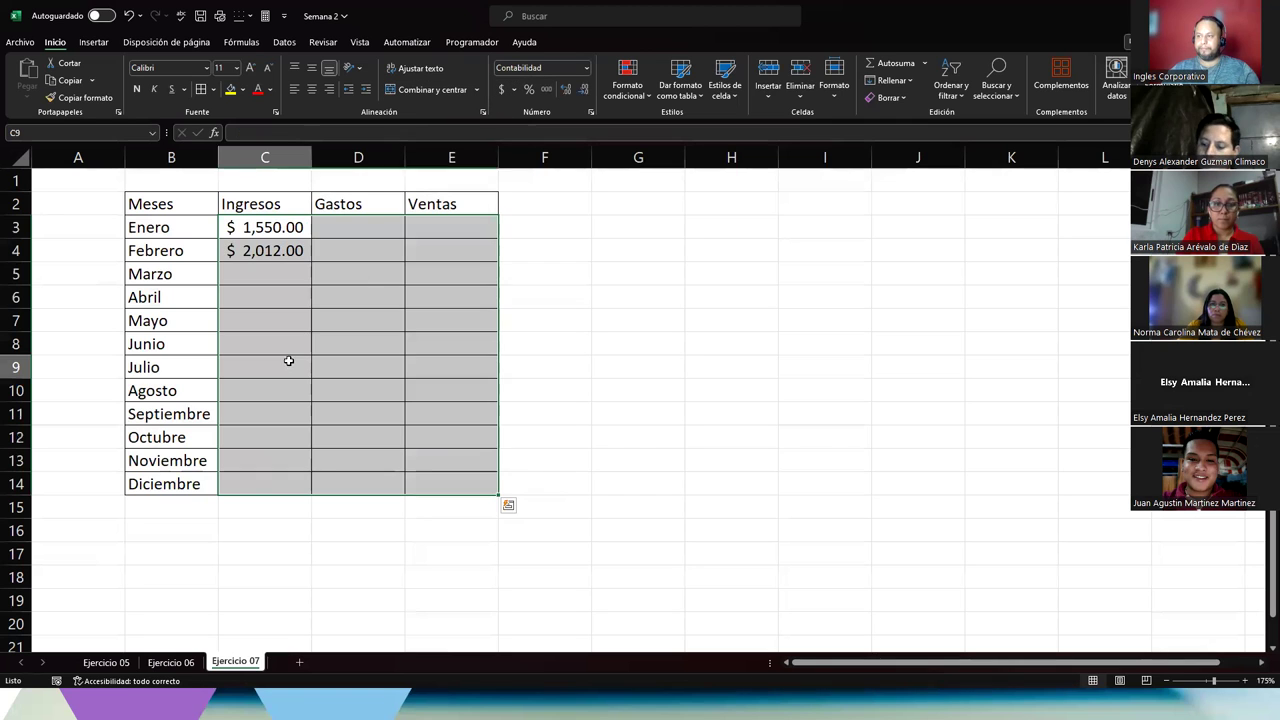
left_click(292, 297)
Enter the Ingresos values 980 for Marzo, 3044 for Abril and 2780 for Mayo.
left_click(298, 268)
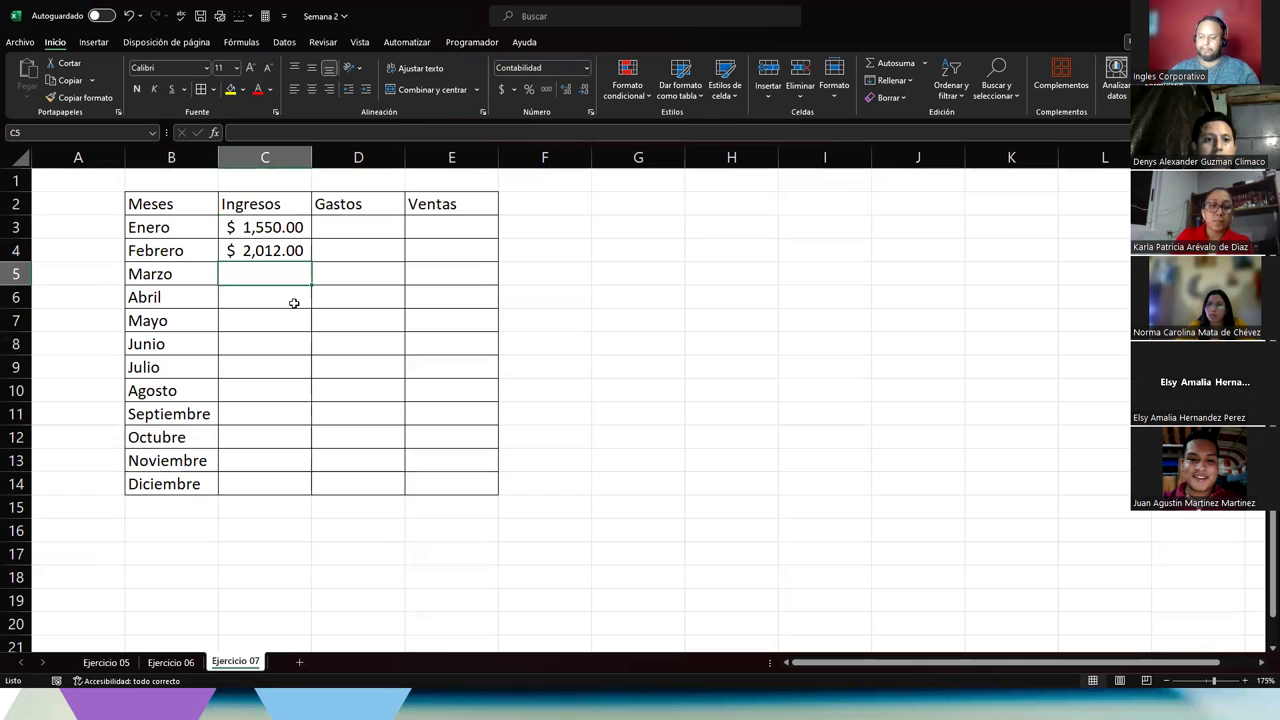
type("980")
key("Return")
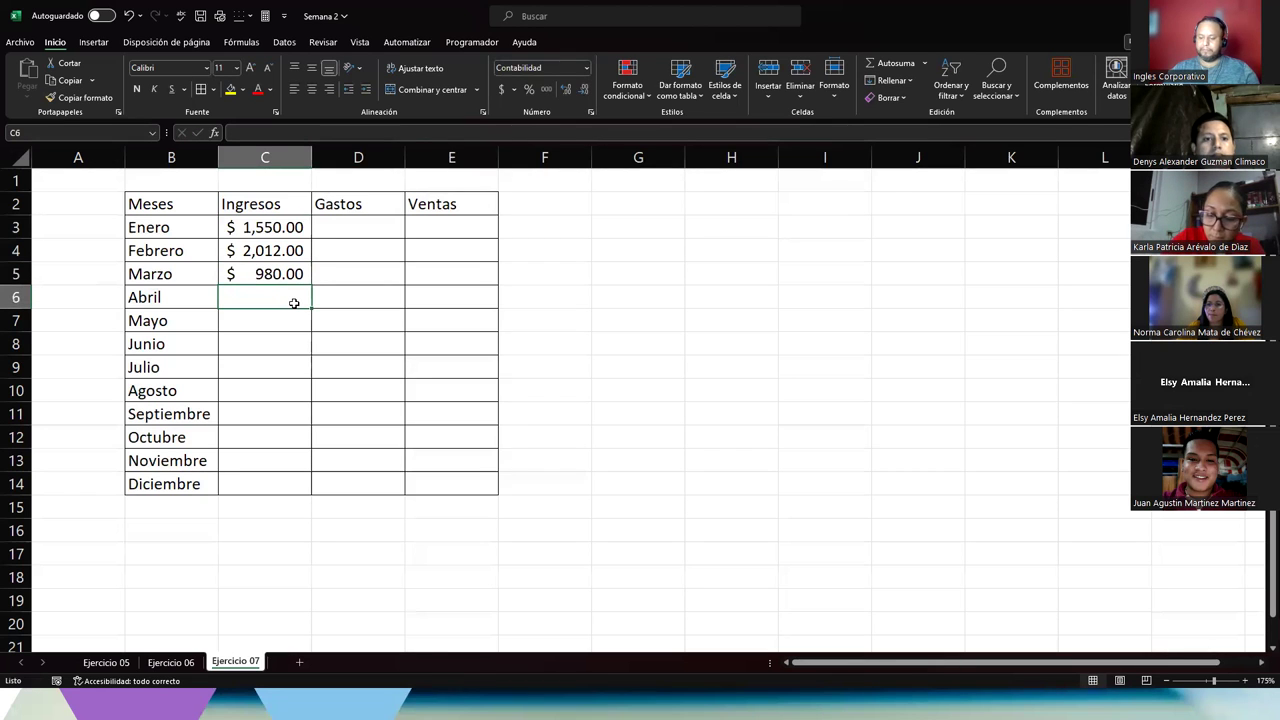
type("3,044")
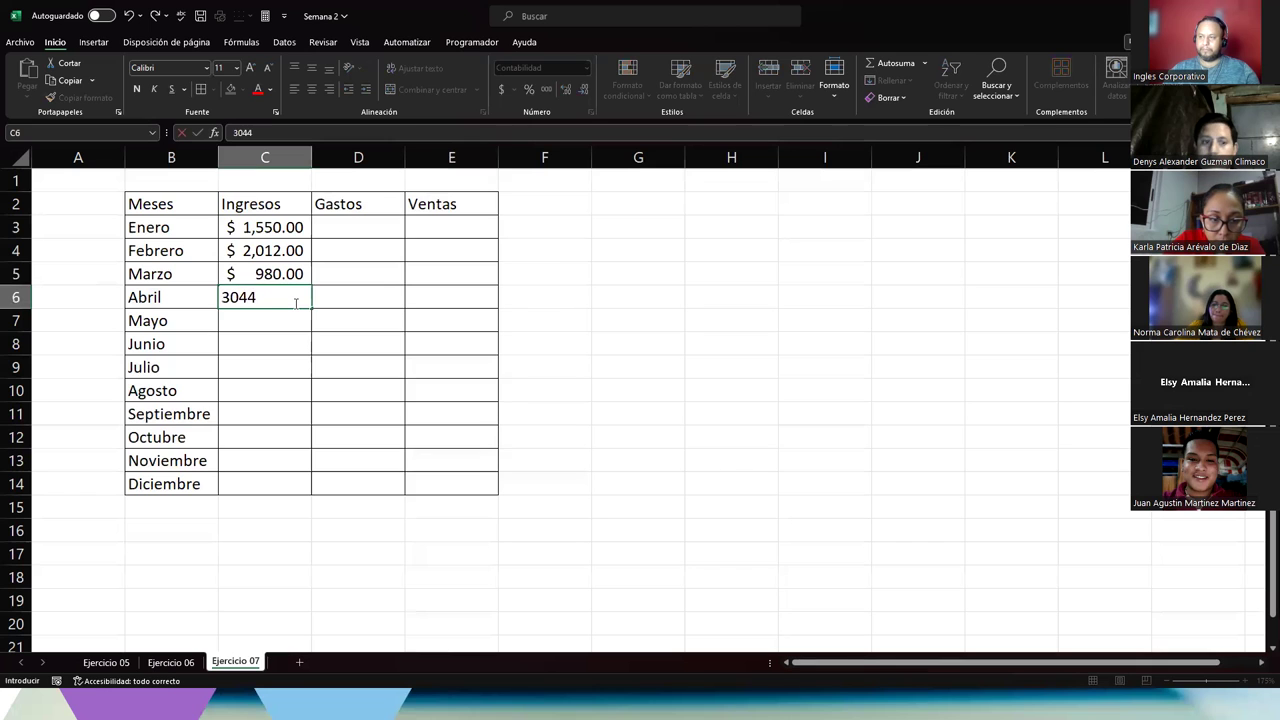
key("Return")
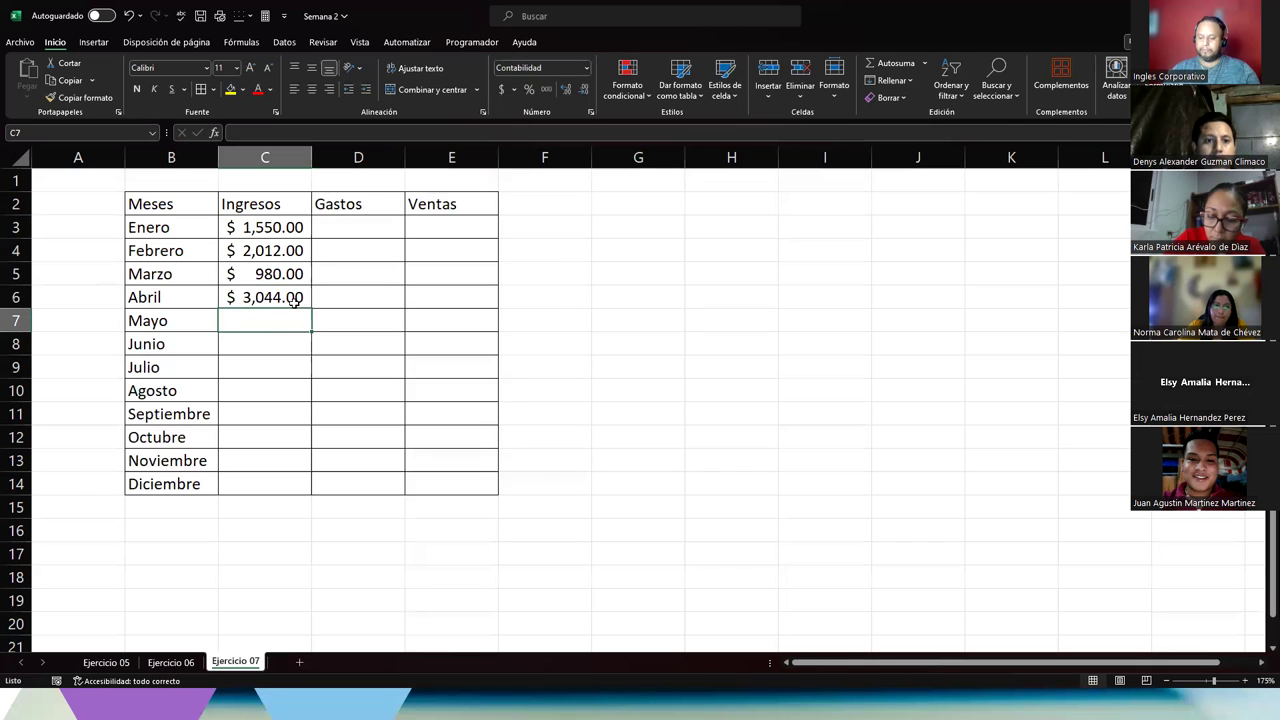
type("2,")
type("780")
key("Return")
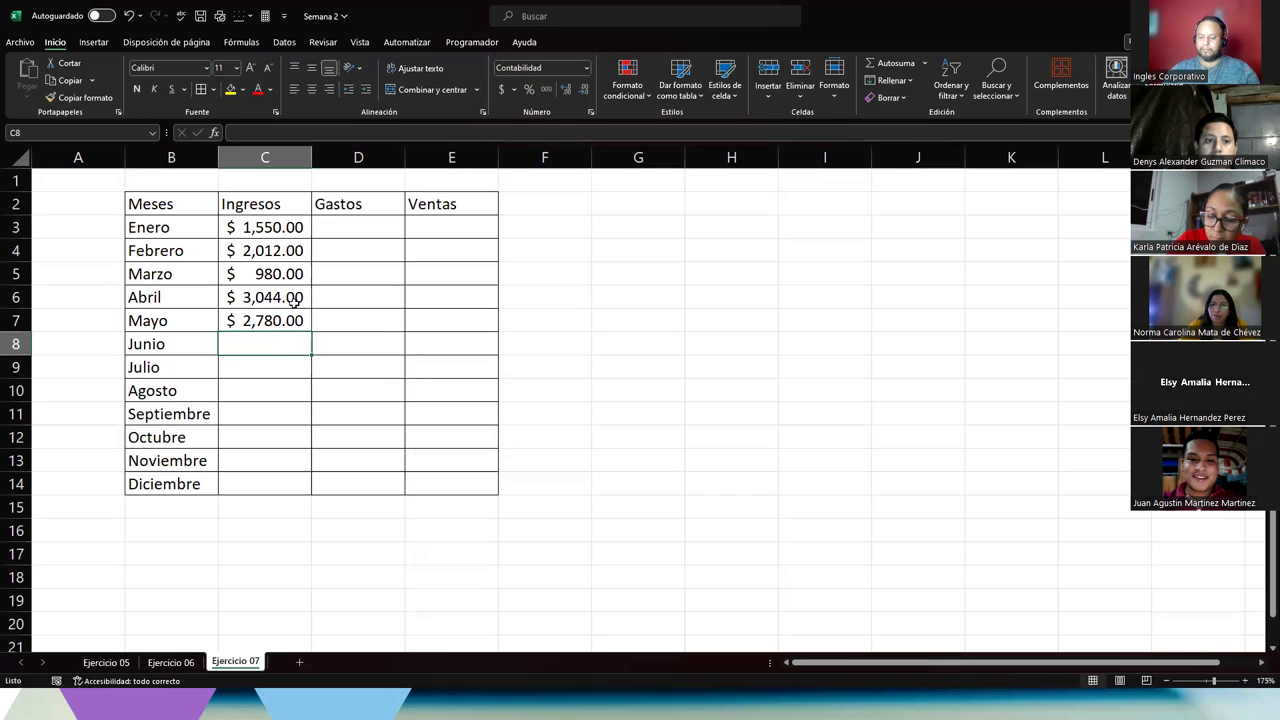
Enter the Ingresos value 2890 for Junio in C8.
type("28900")
key("Return")
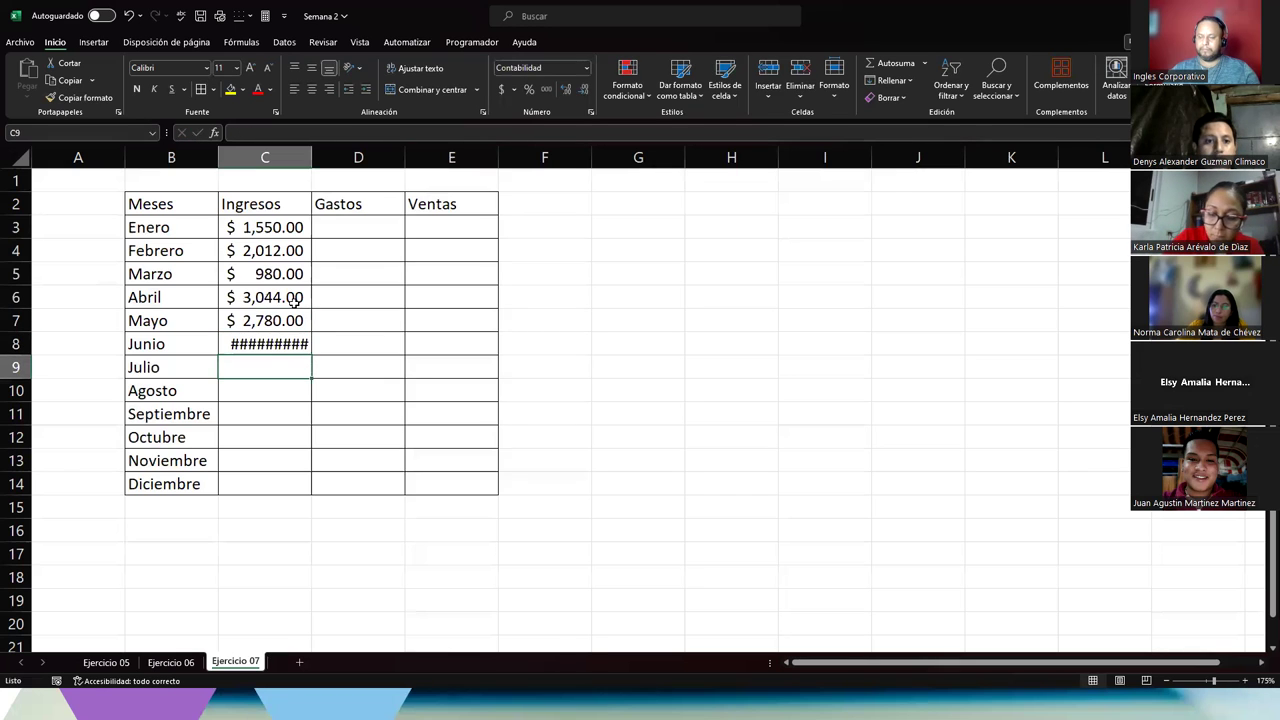
left_click(256, 350)
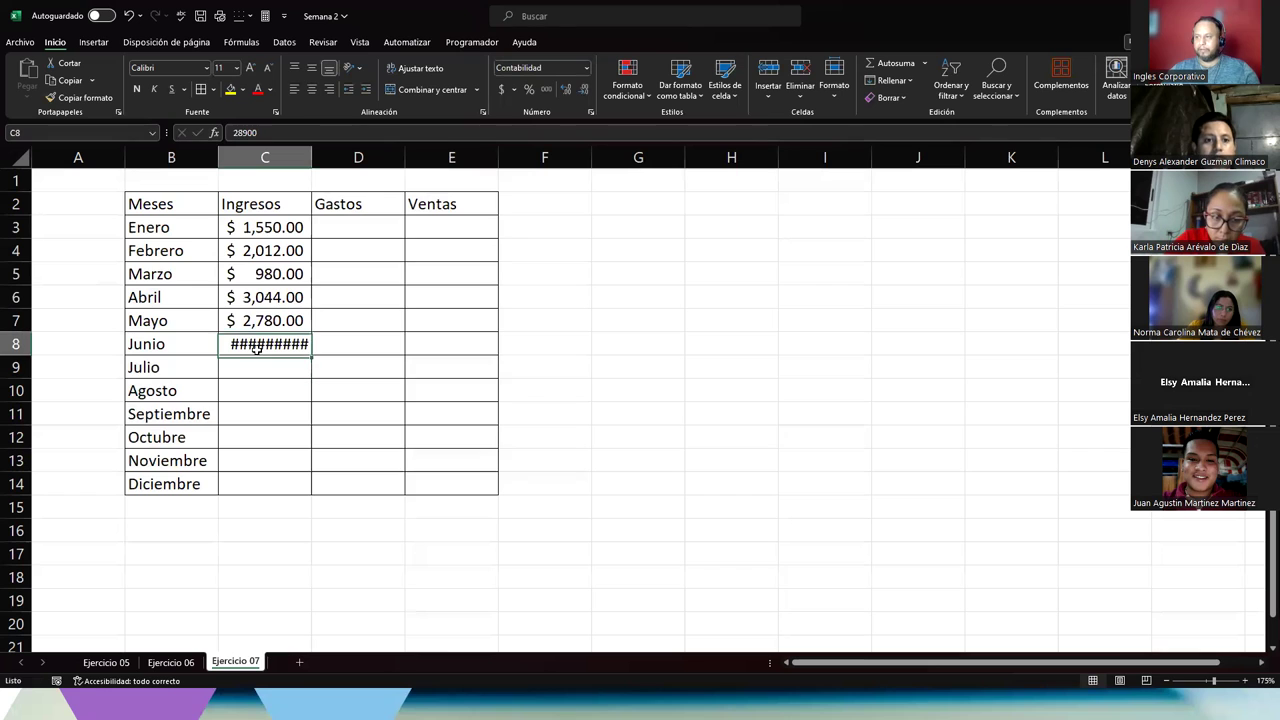
left_click(265, 135)
key("BackSpace")
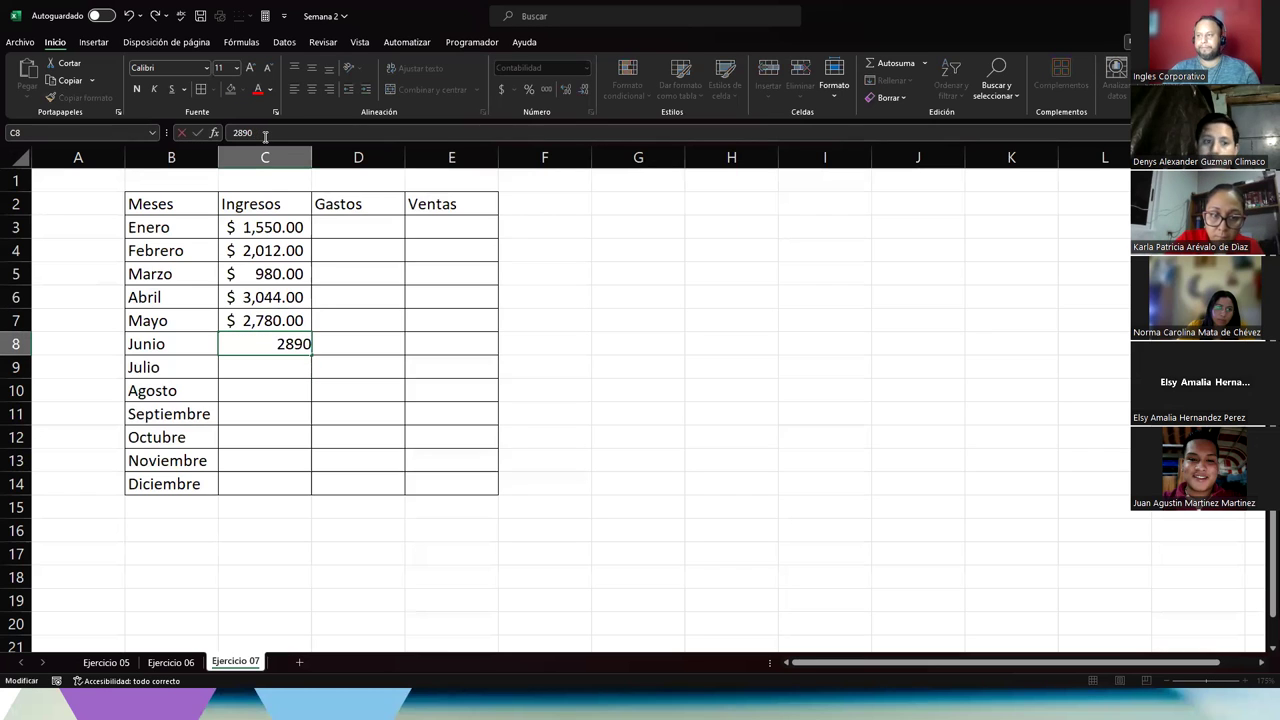
key("Return")
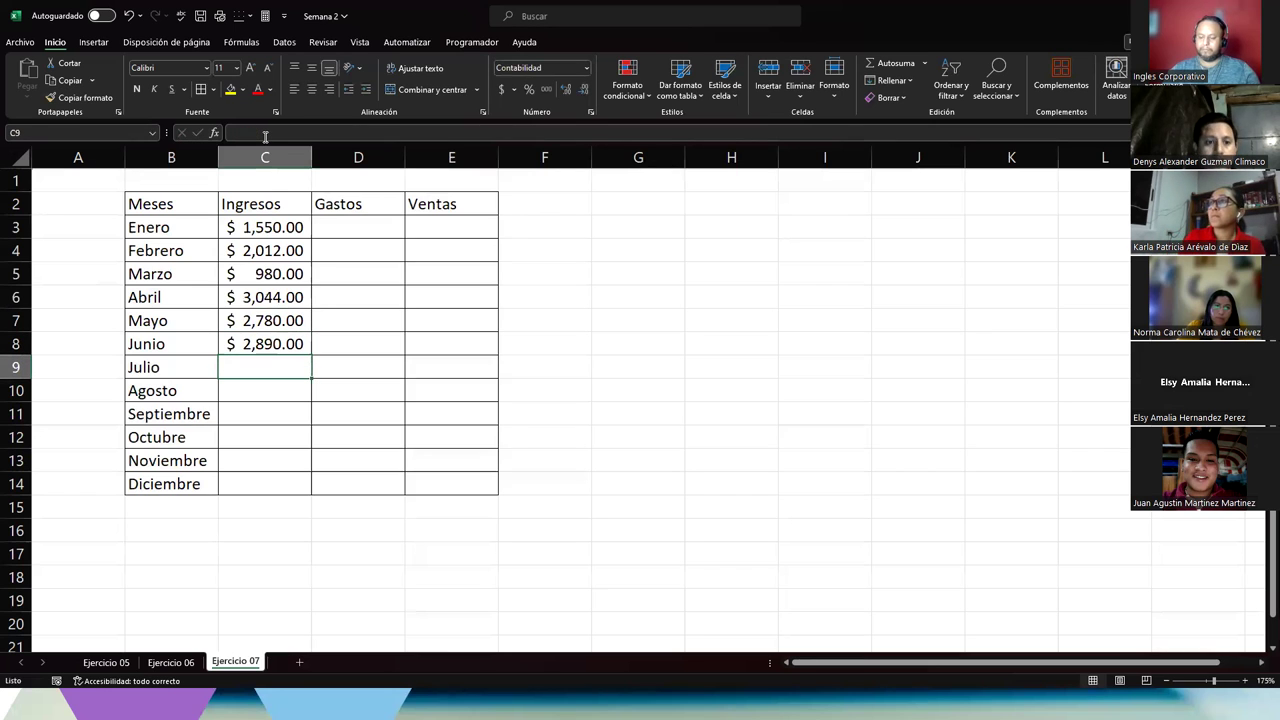
Enter the Ingresos values 3000 for Julio, 590 for Agosto and 3400 for Septiembre.
type("3,000")
key("Return")
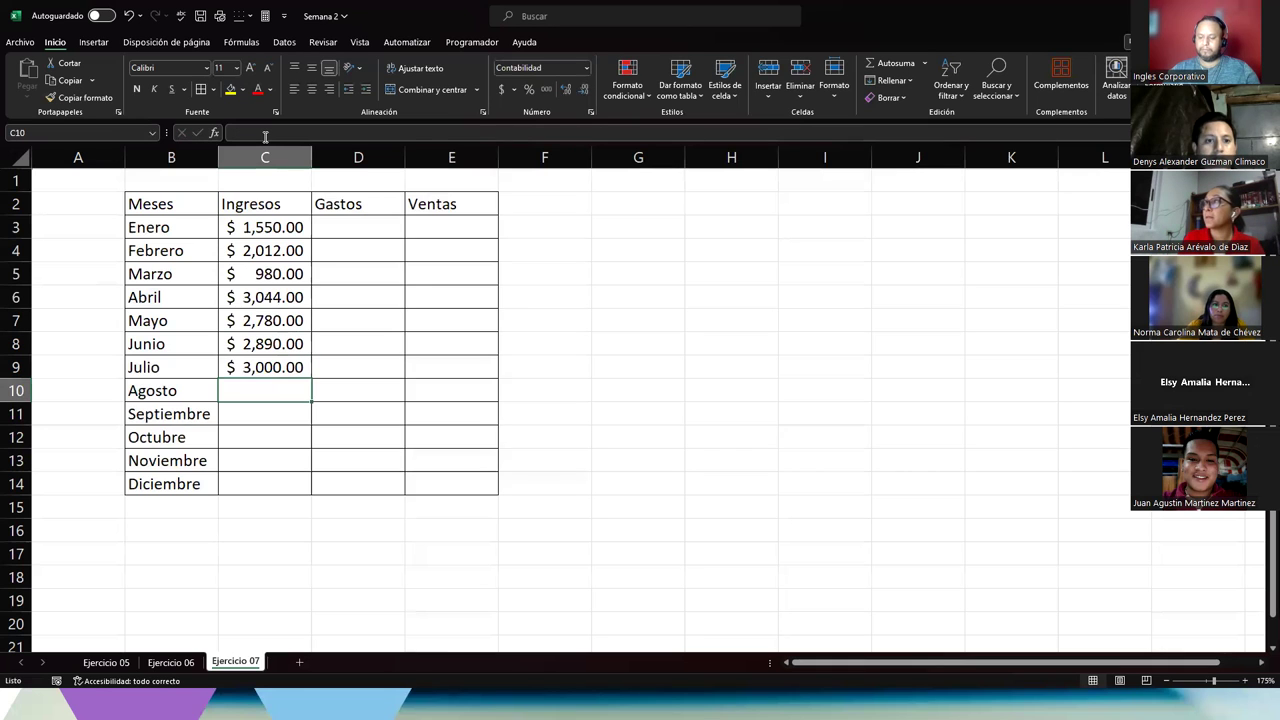
type("590")
key("Return")
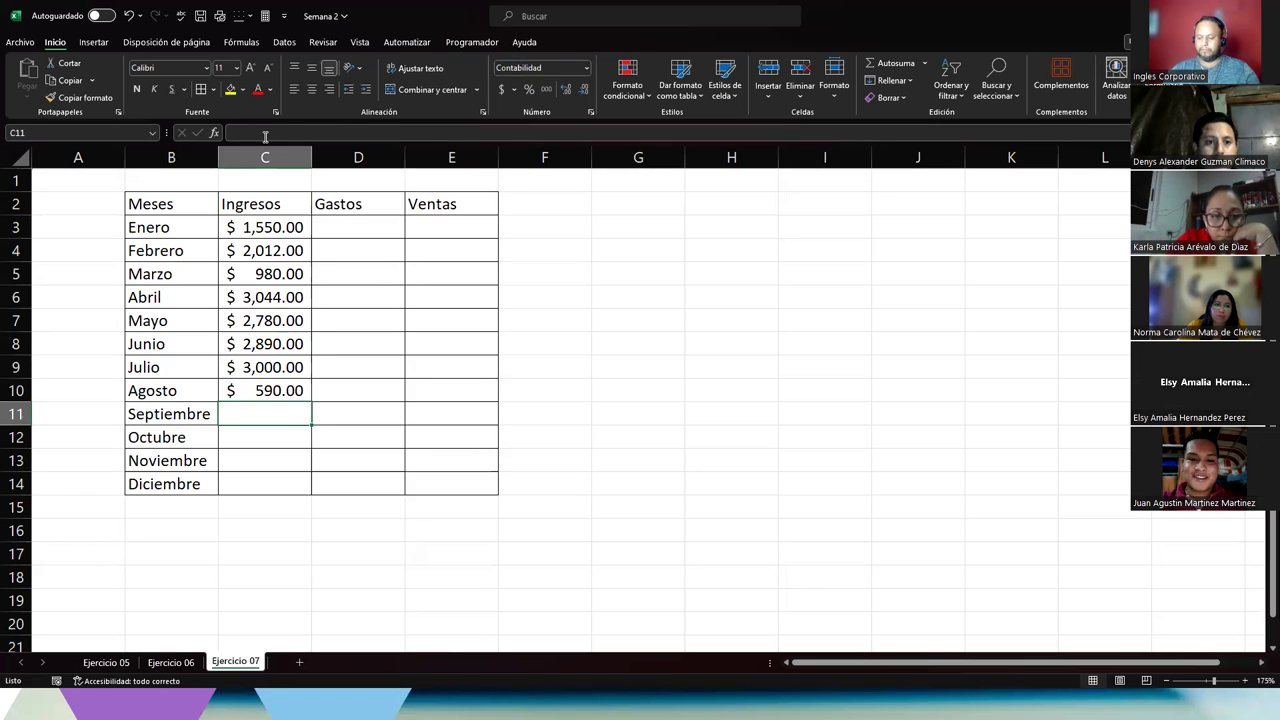
type("3400")
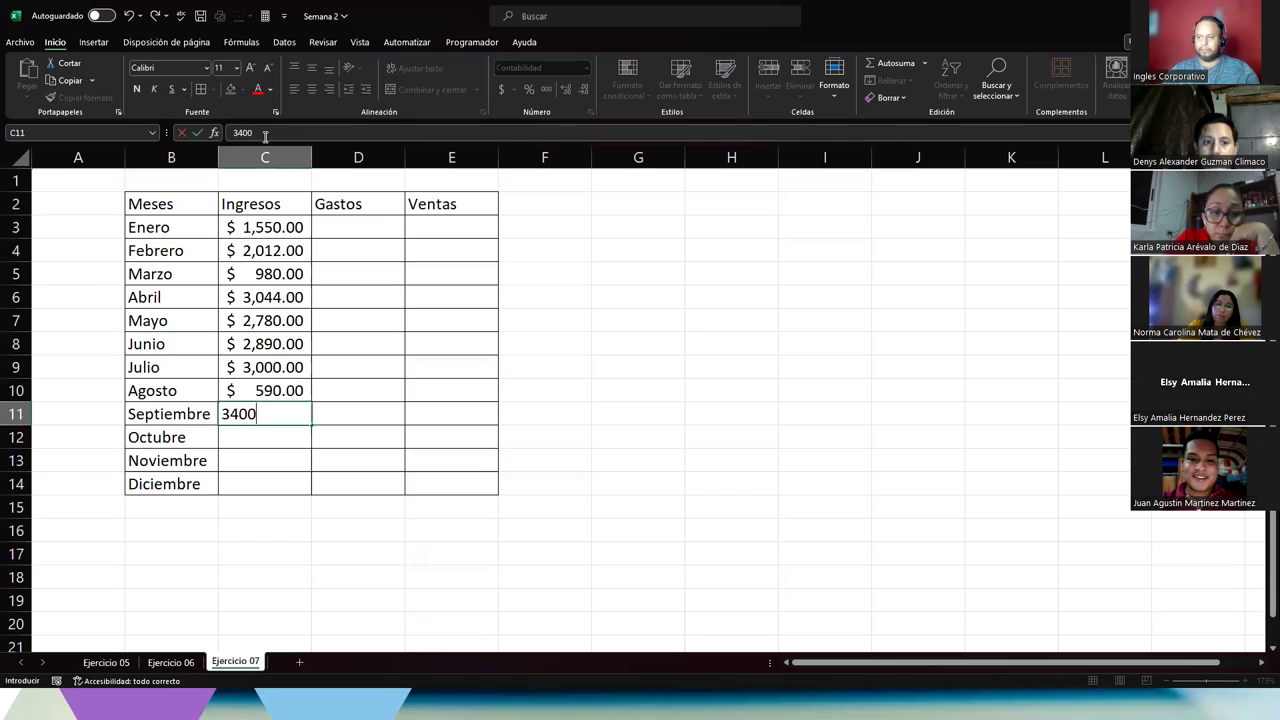
key("Return")
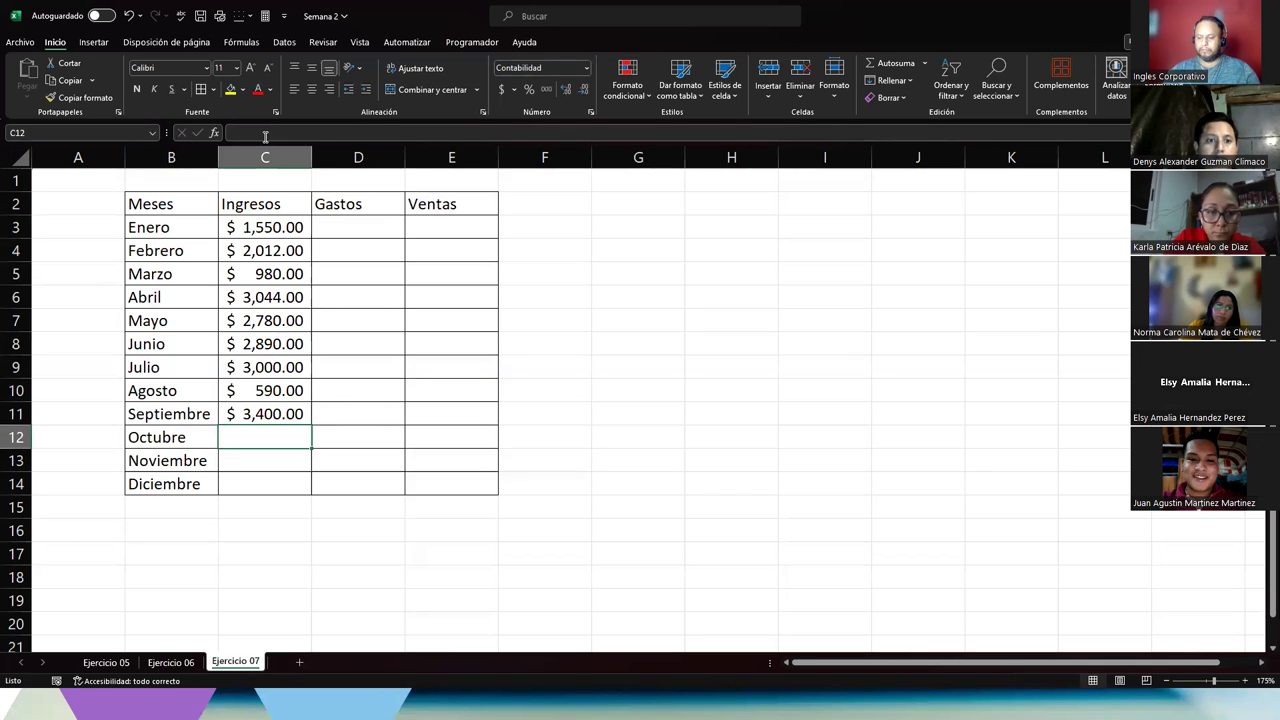
Enter the Ingresos values 4988 for Octubre, 5087 for Noviembre and 6000 for Diciembre.
type("4,988")
key("Return")
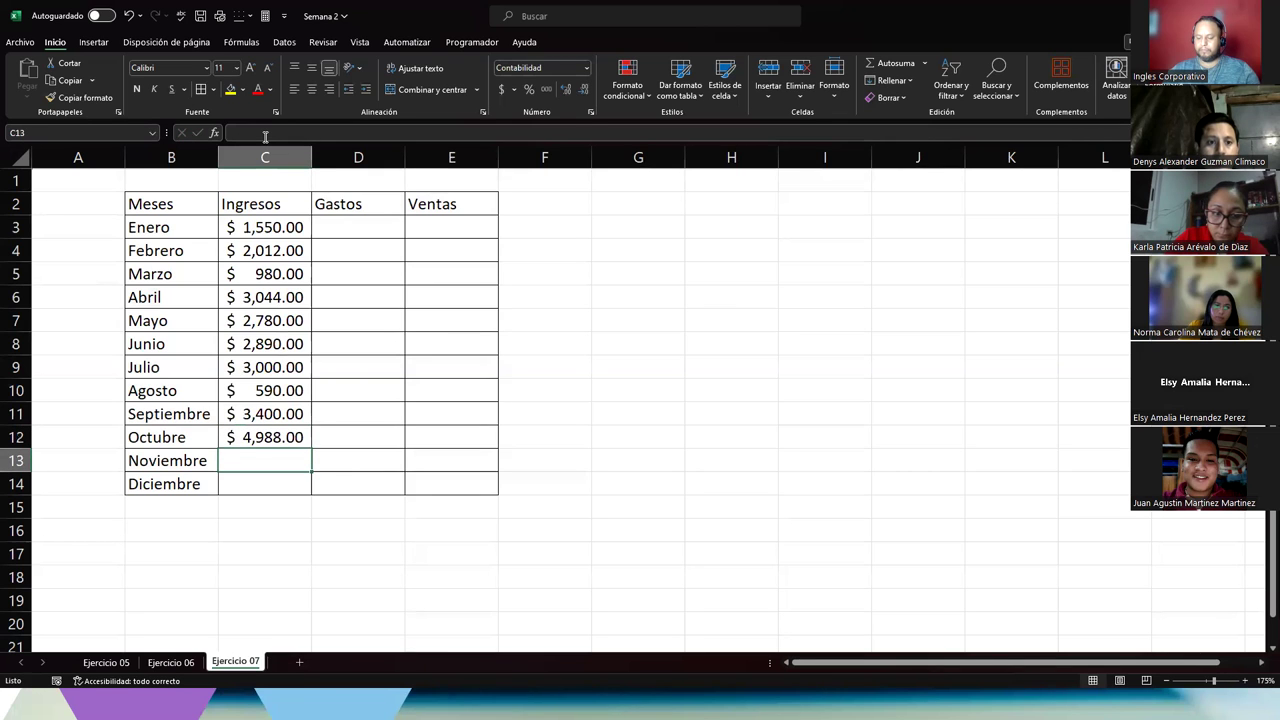
type("50")
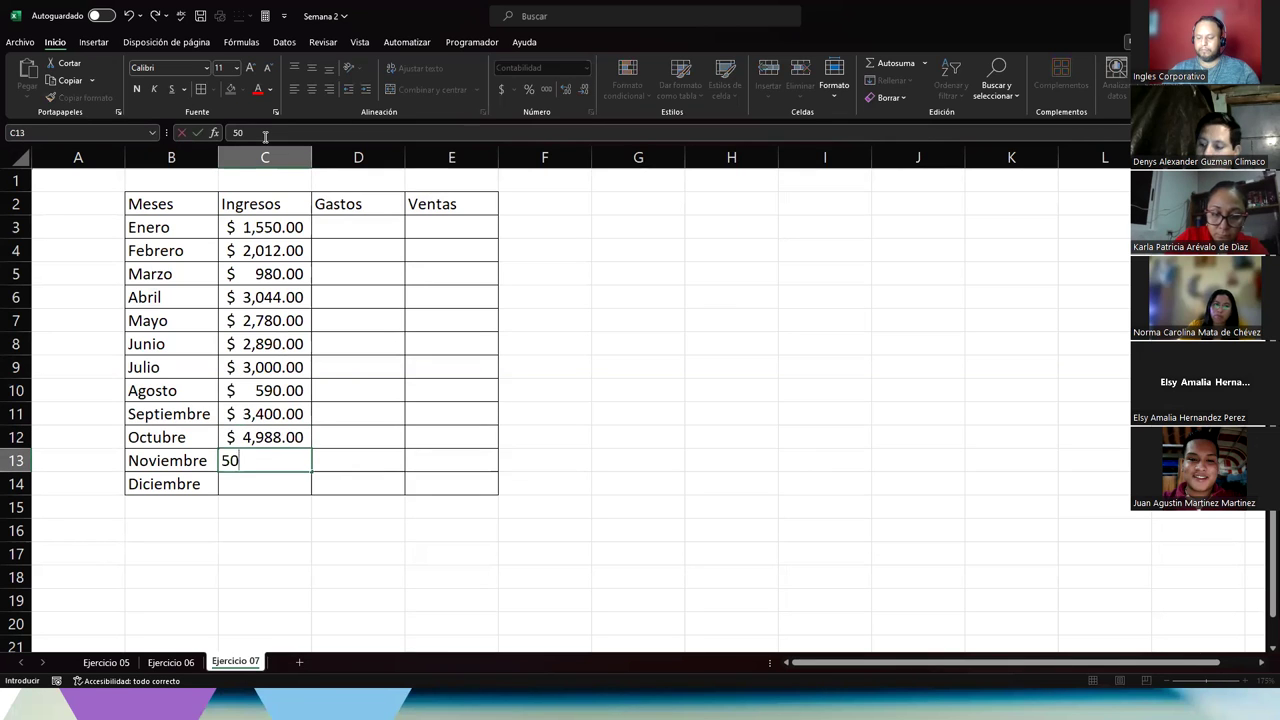
type("88")
key("BackSpace")
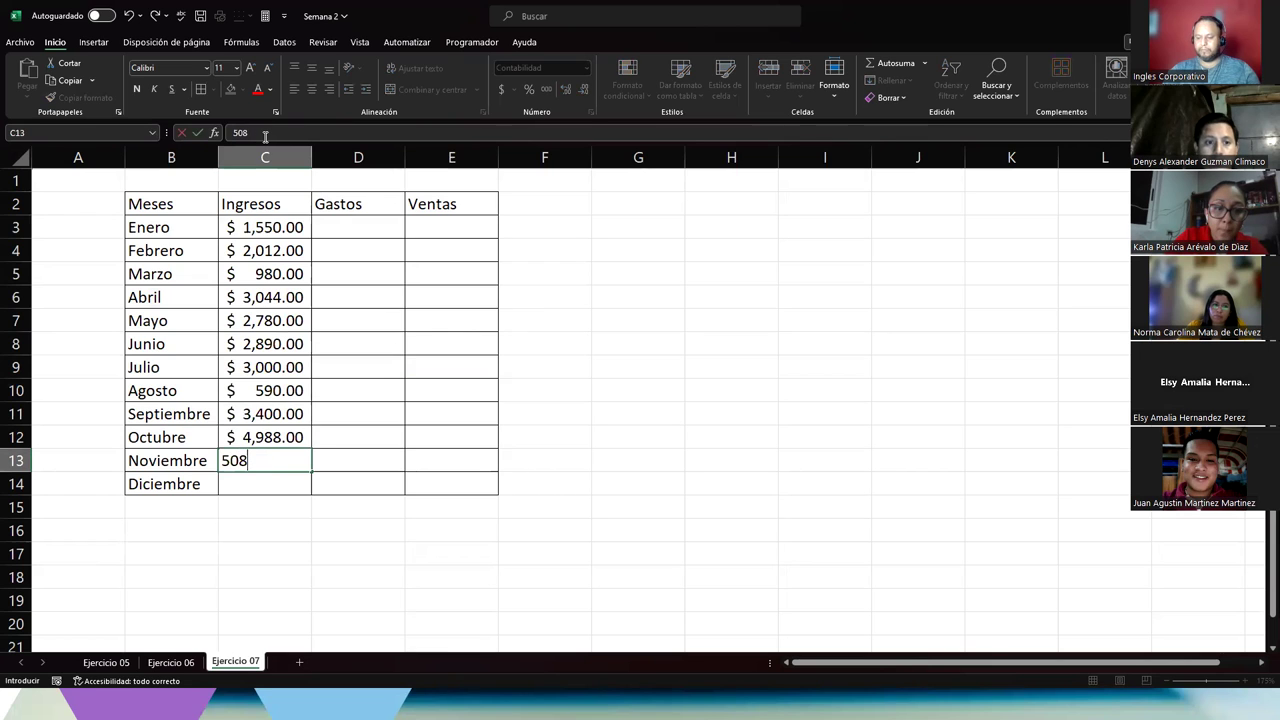
type("7")
key("Return")
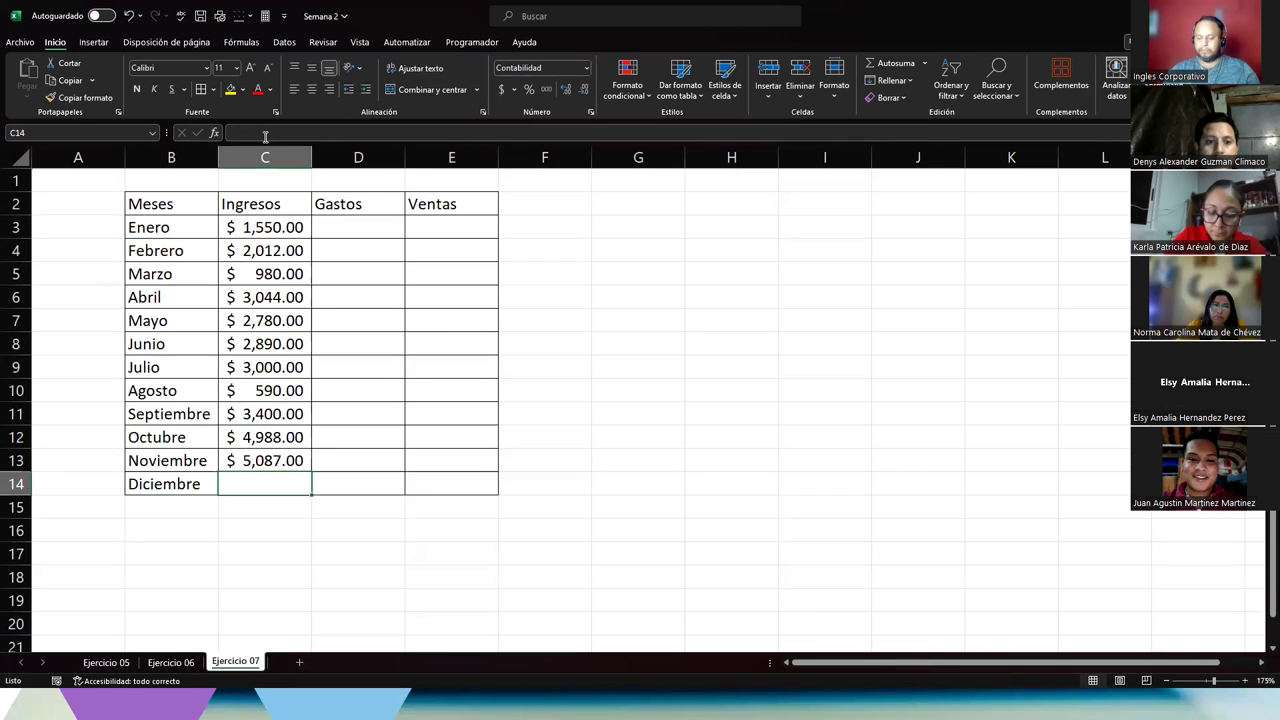
type("6000")
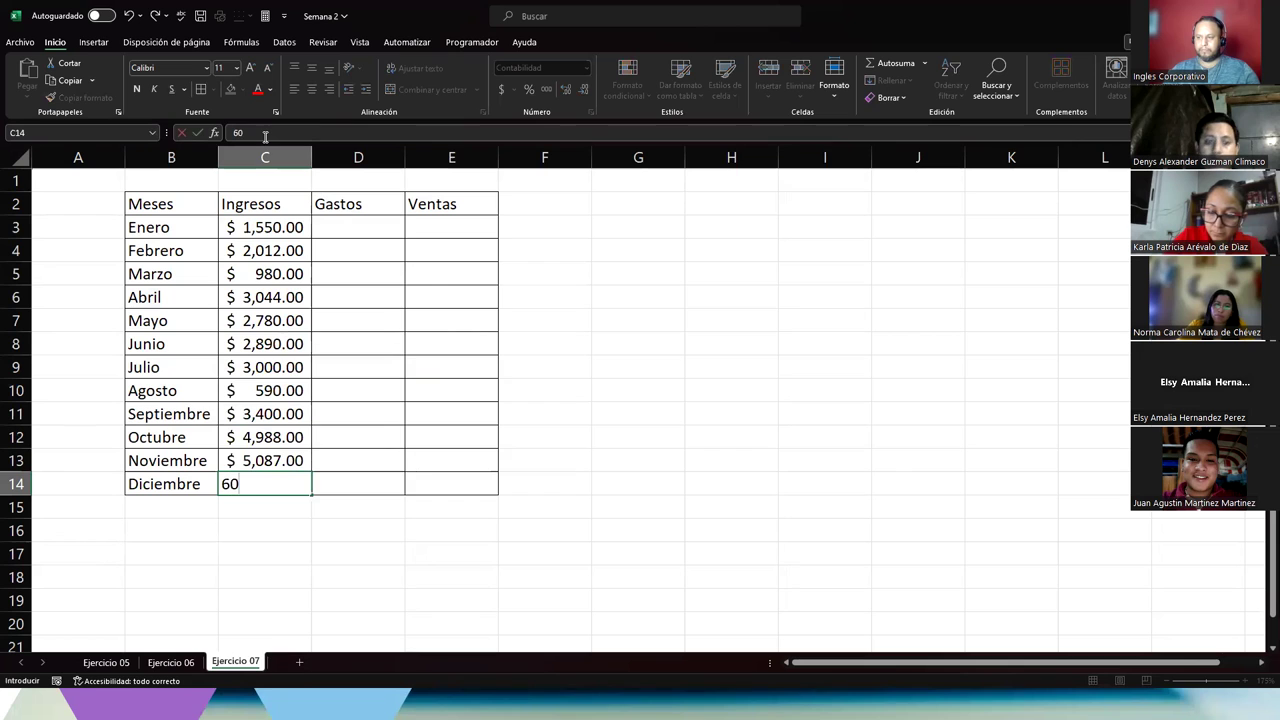
key("Tab")
Enter the Gastos values 390 for Enero, 405 for Febrero and 504 for Marzo.
key("Up")
key("Up")
key("Up")
key("Up")
key("Up")
key("Up")
key("Up")
key("Up")
key("Up")
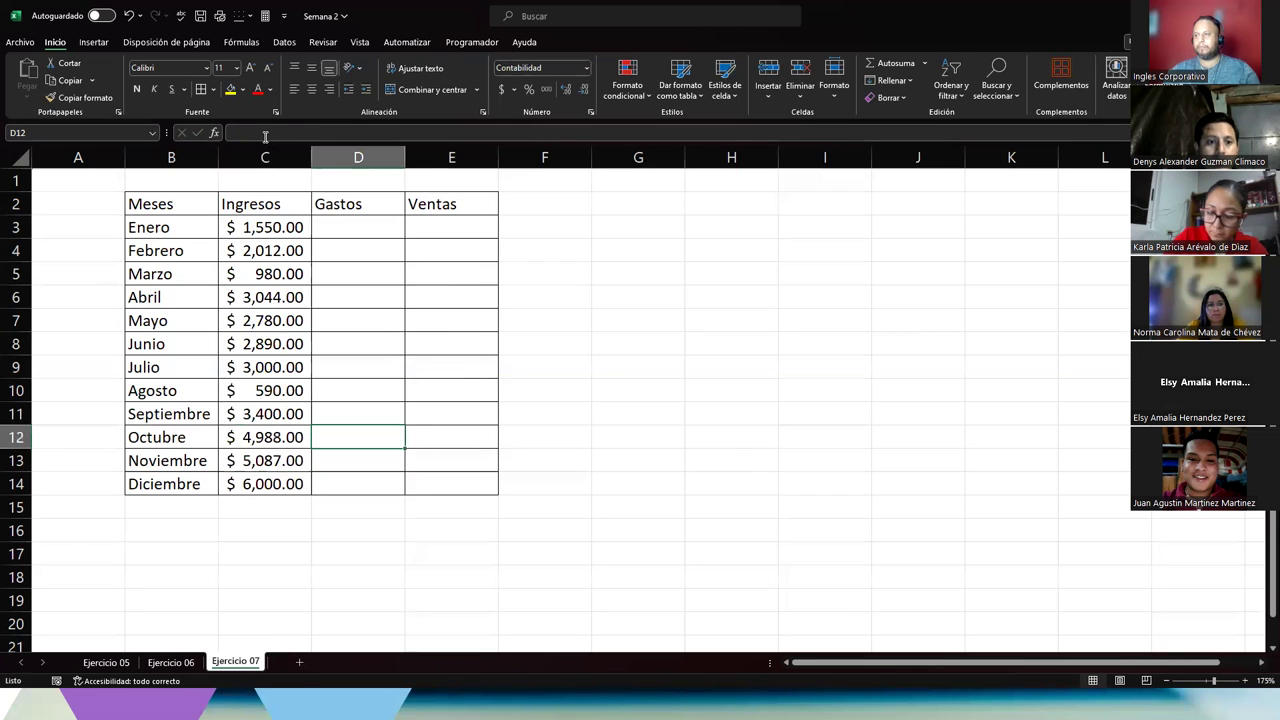
key("Up")
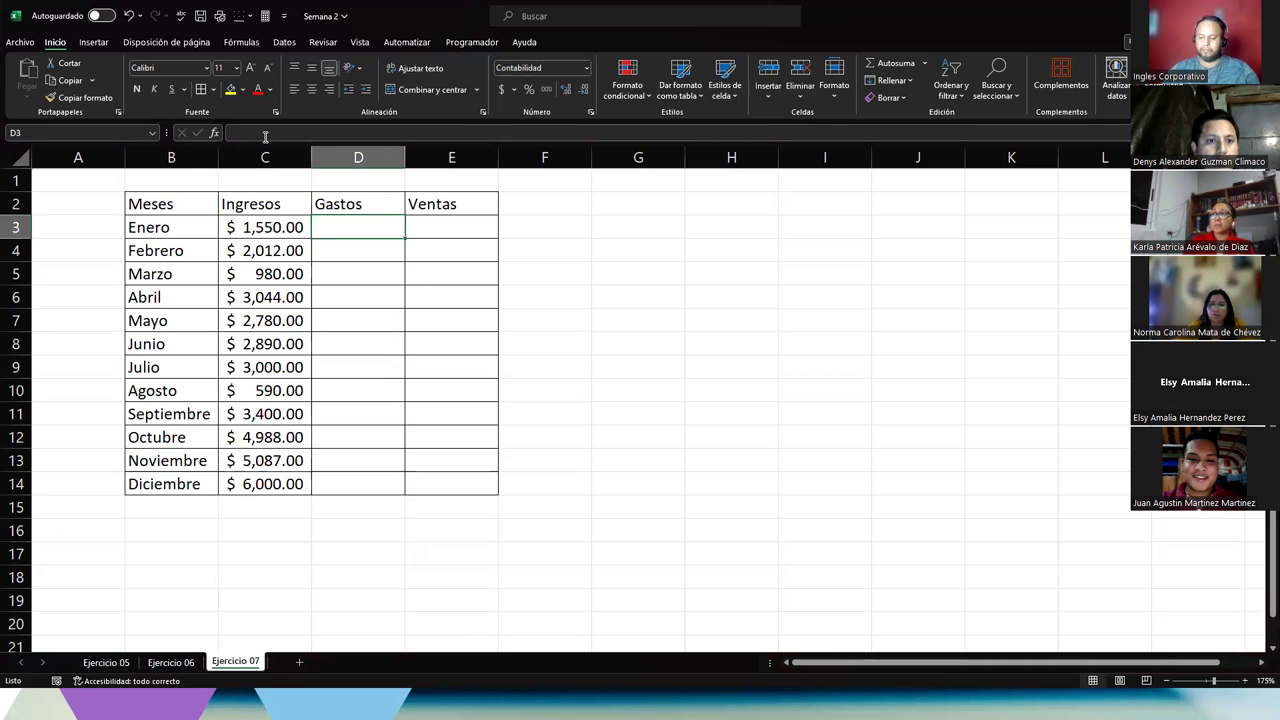
type("390")
key("Return")
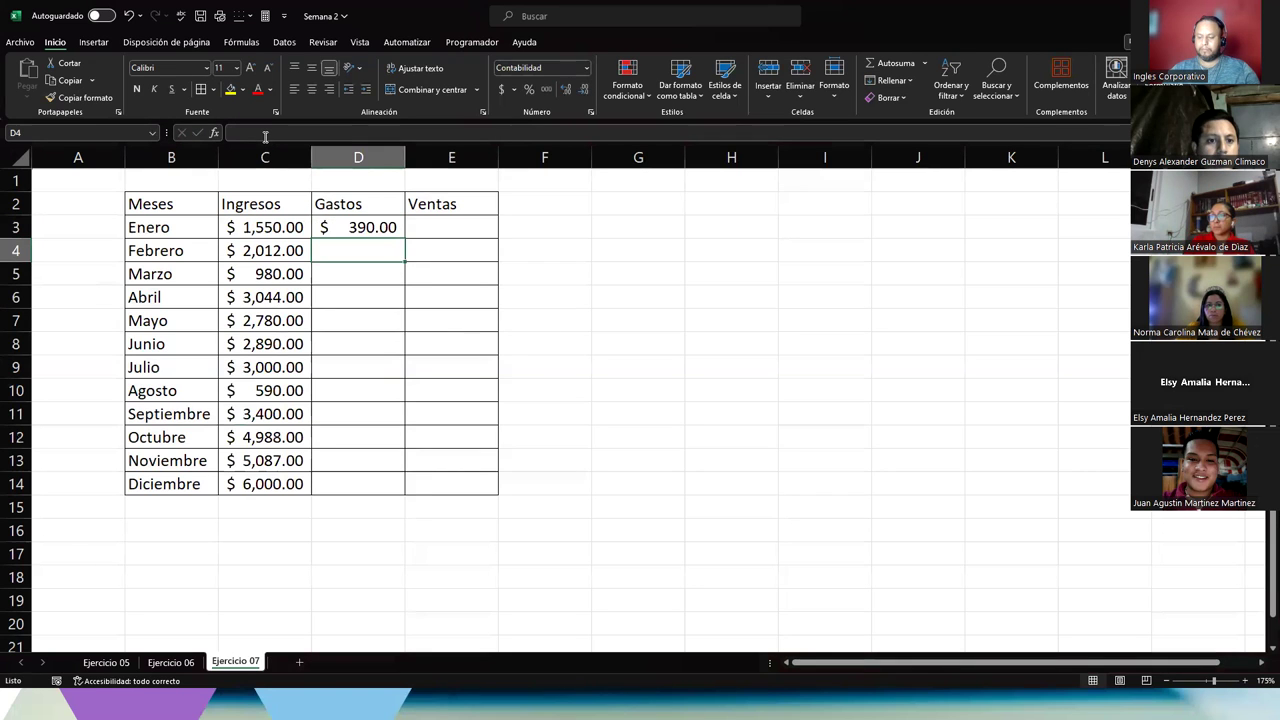
type("405")
key("Return")
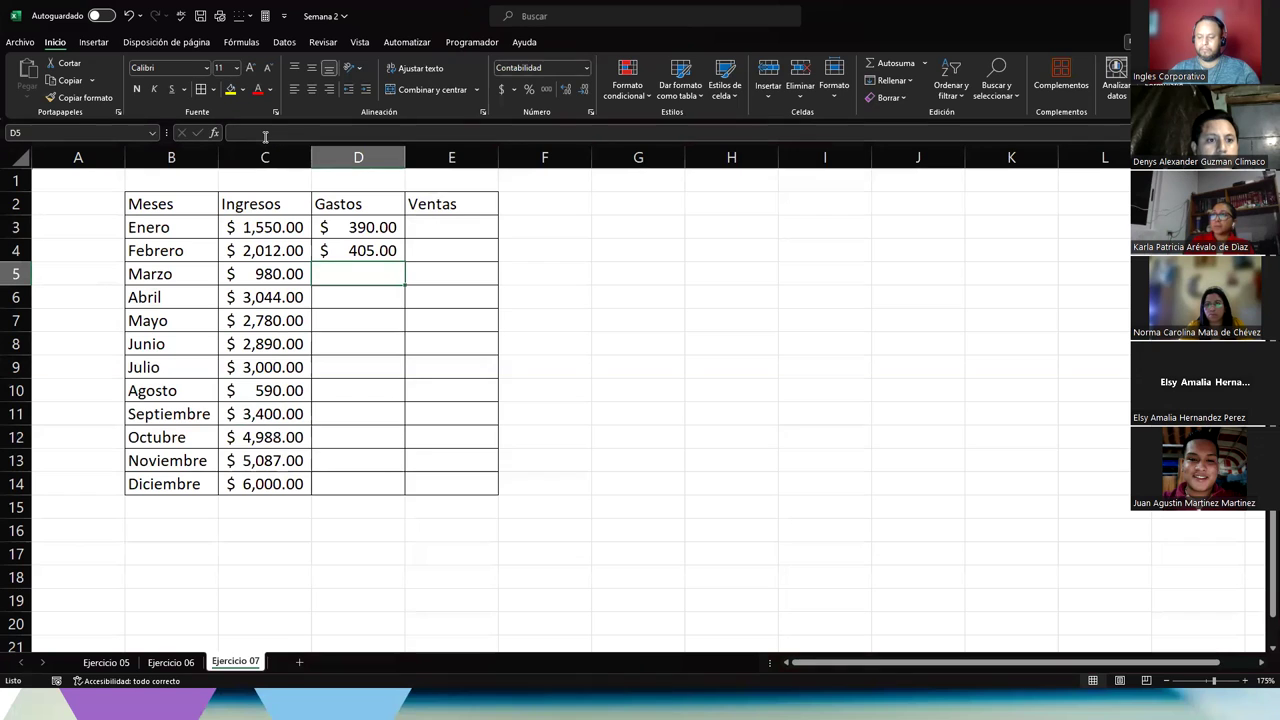
type("504")
key("Return")
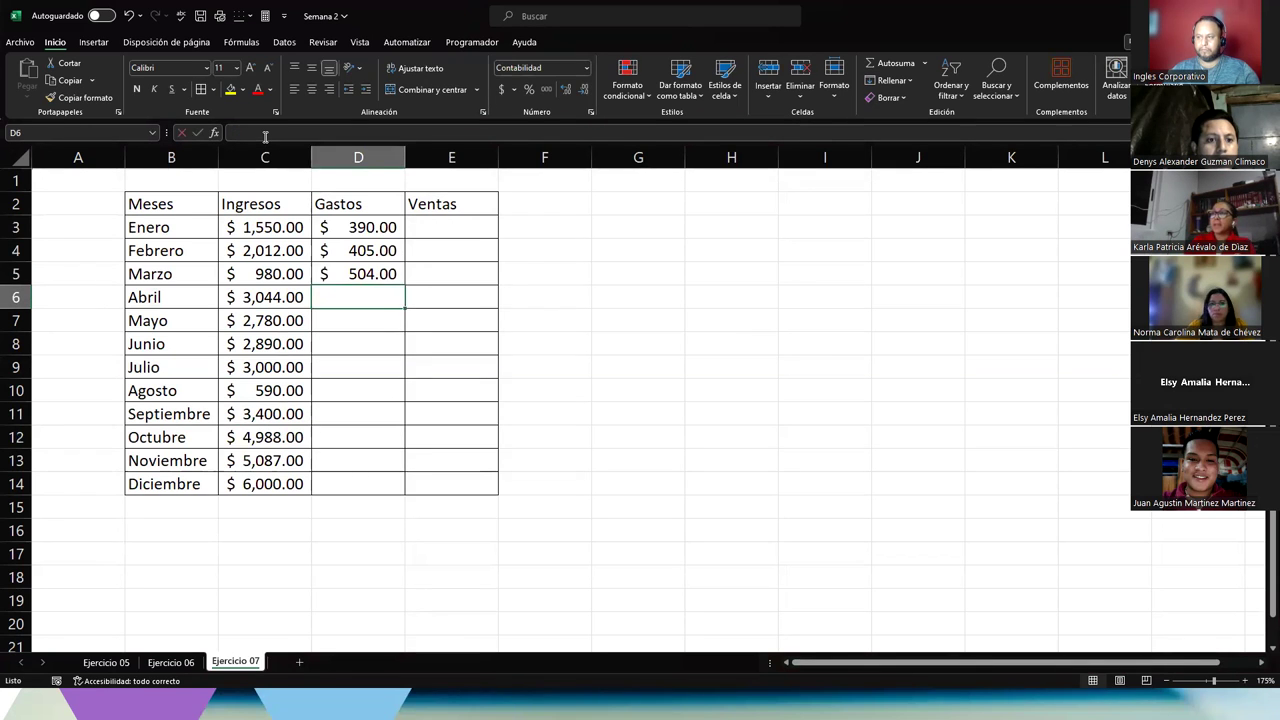
Enter the Gastos values 120 for Abril, 89 for Mayo and 200 for Junio.
type("120")
key("Return")
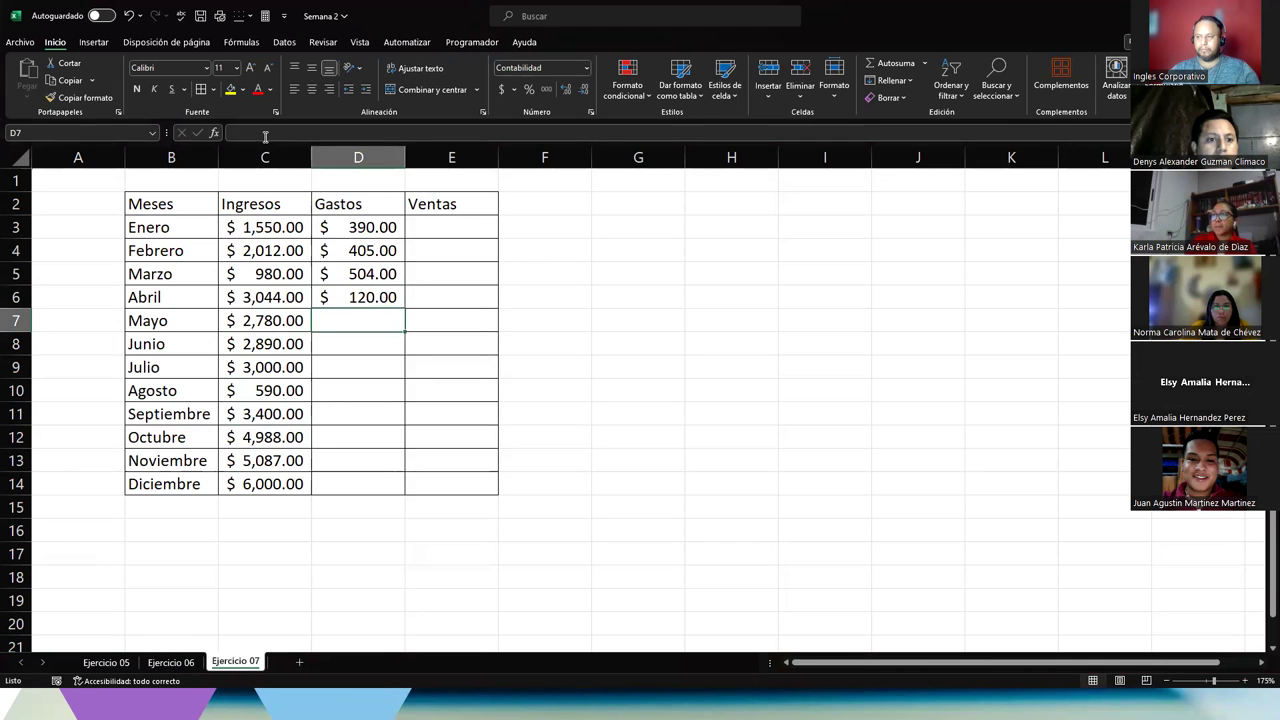
type("89")
key("Return")
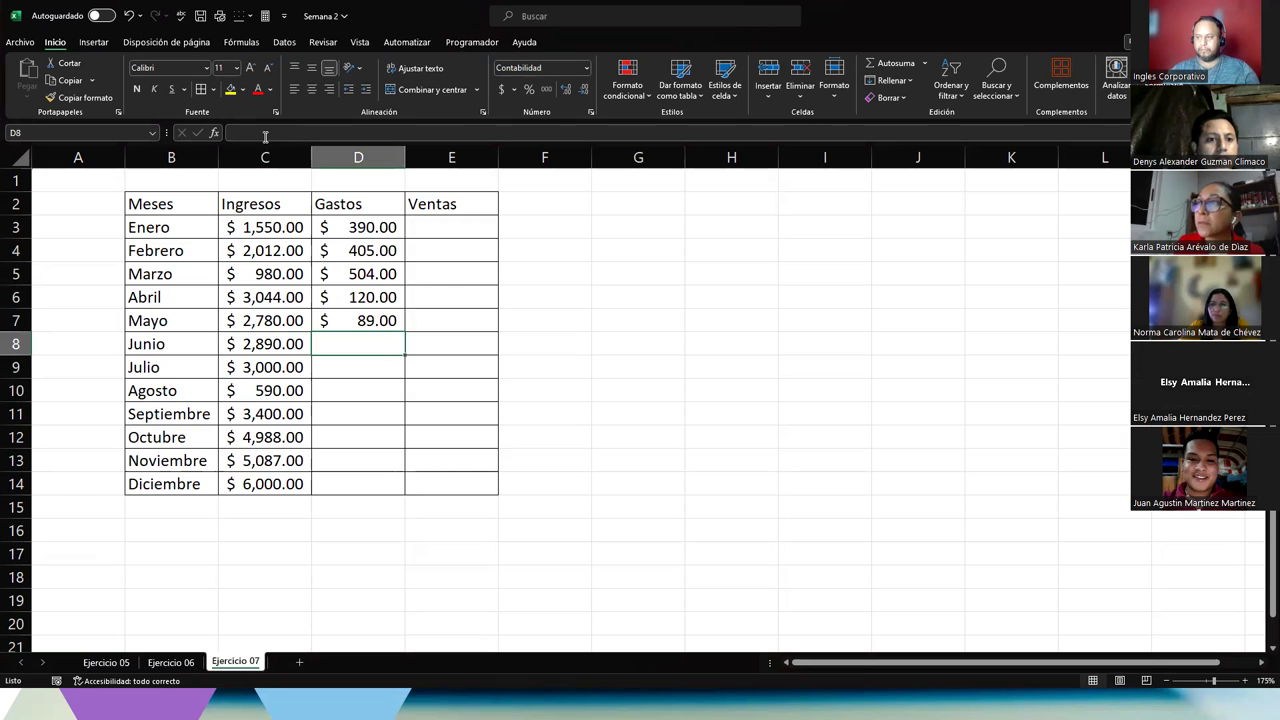
type("200")
key("Return")
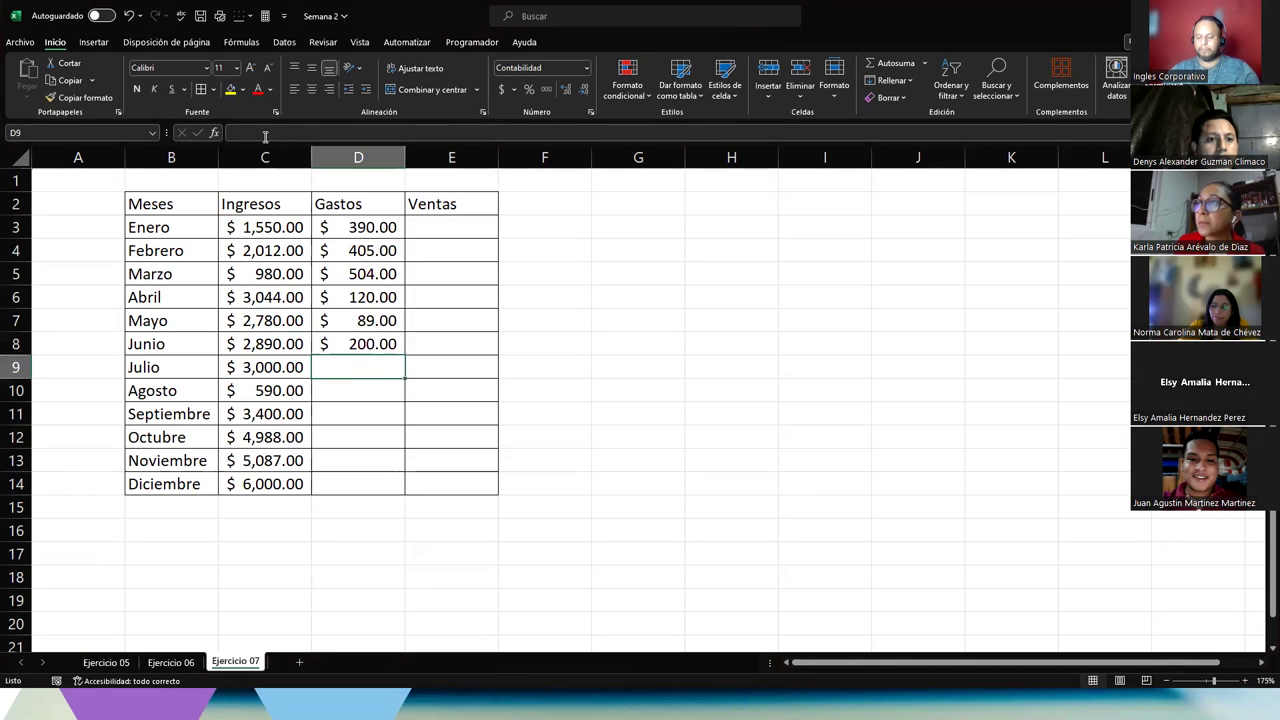
Enter the Gastos values 144 for Julio, 308 for Agosto and 360 for Septiembre.
type("144")
key("Return")
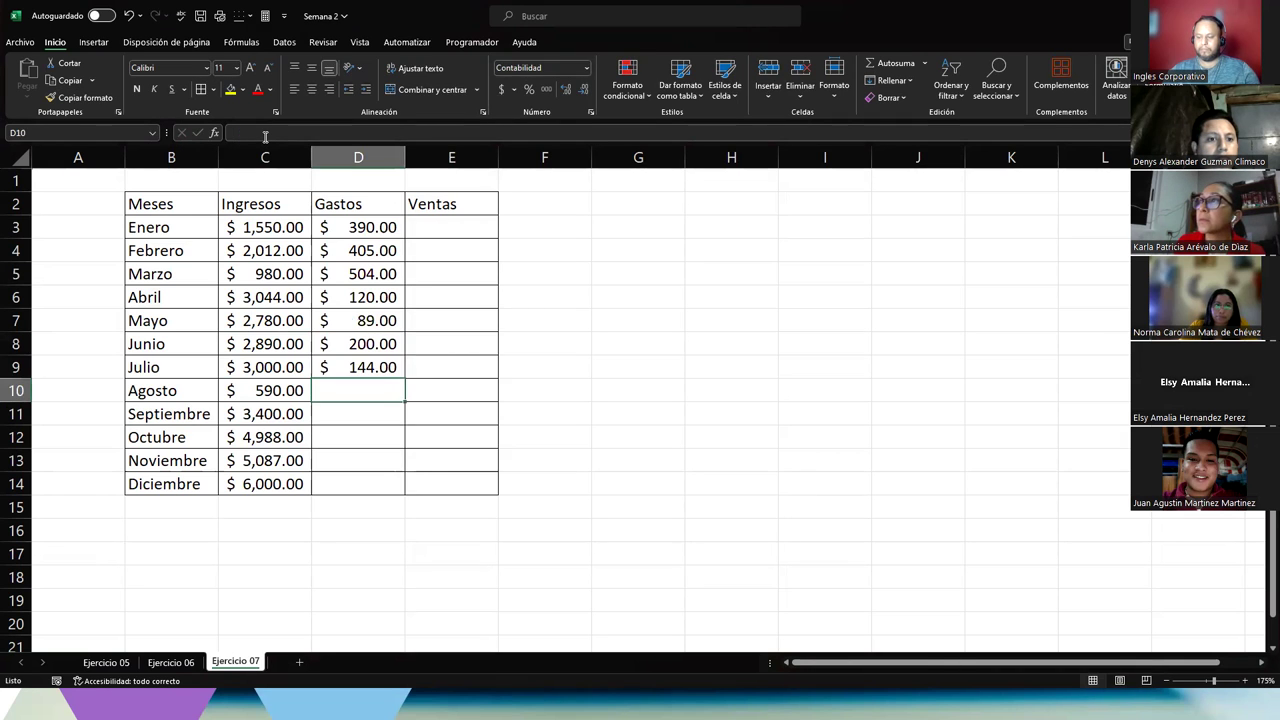
type("308")
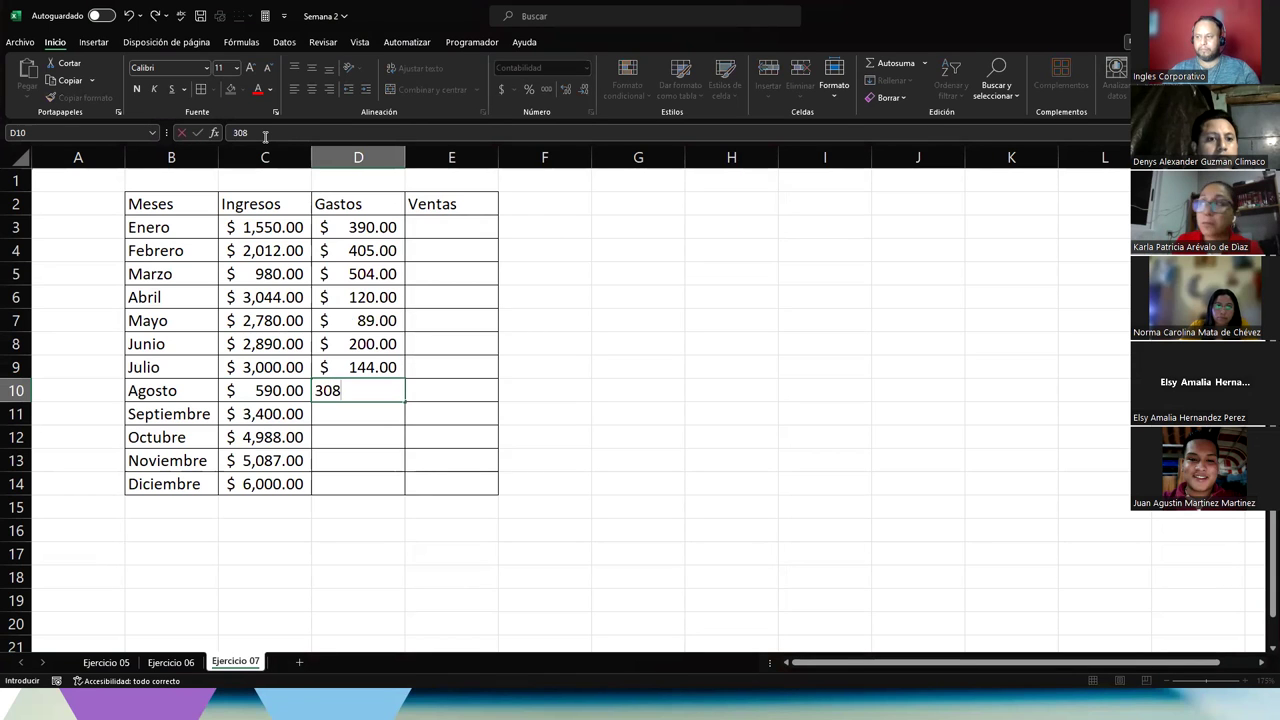
key("Return")
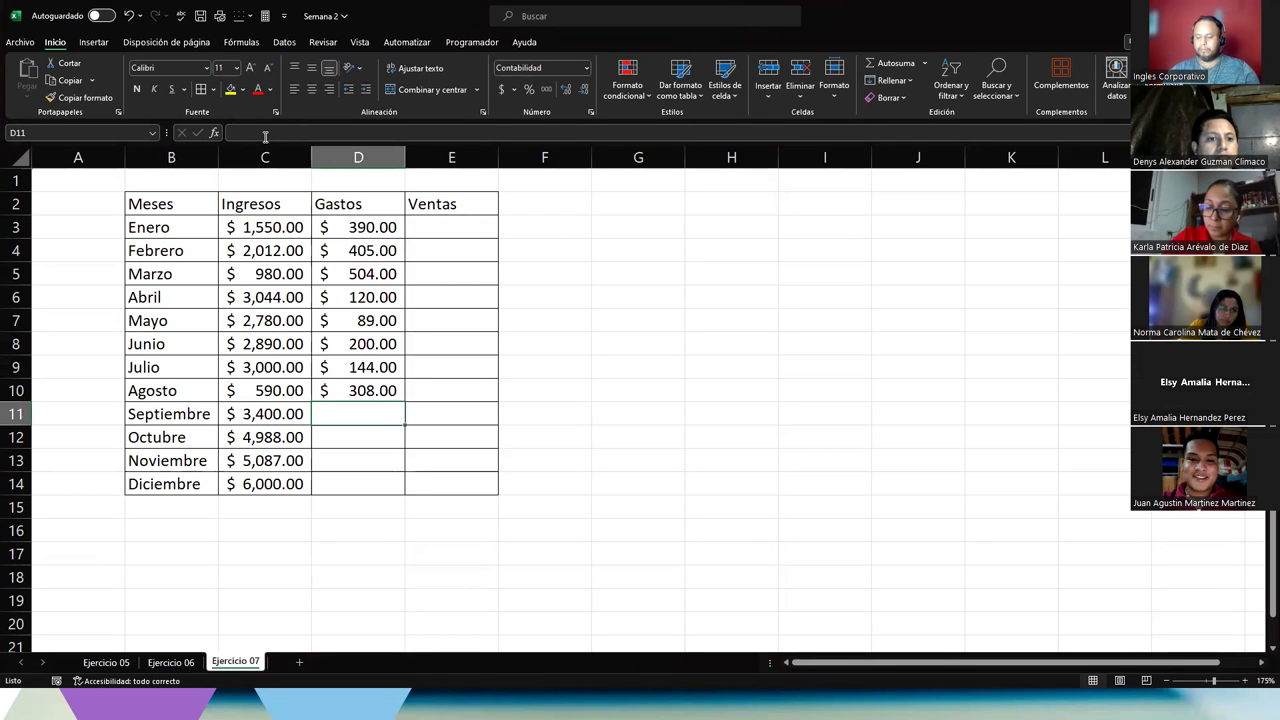
type("360")
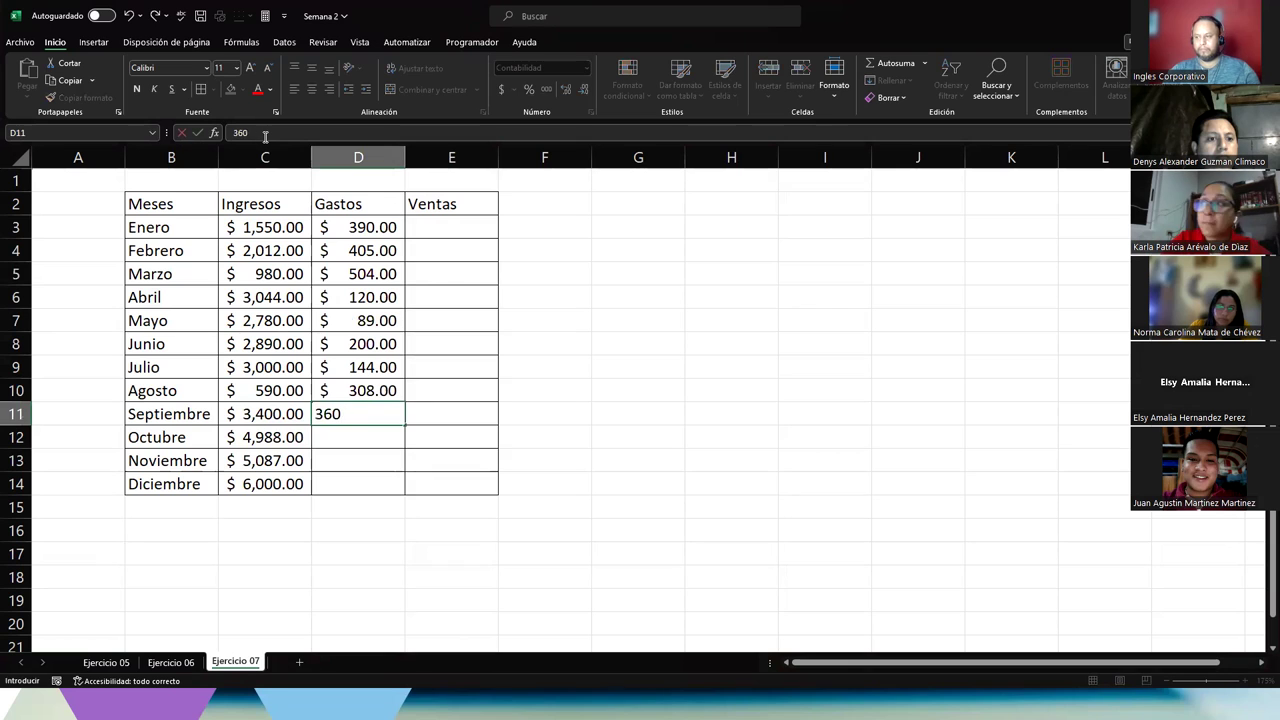
key("Return")
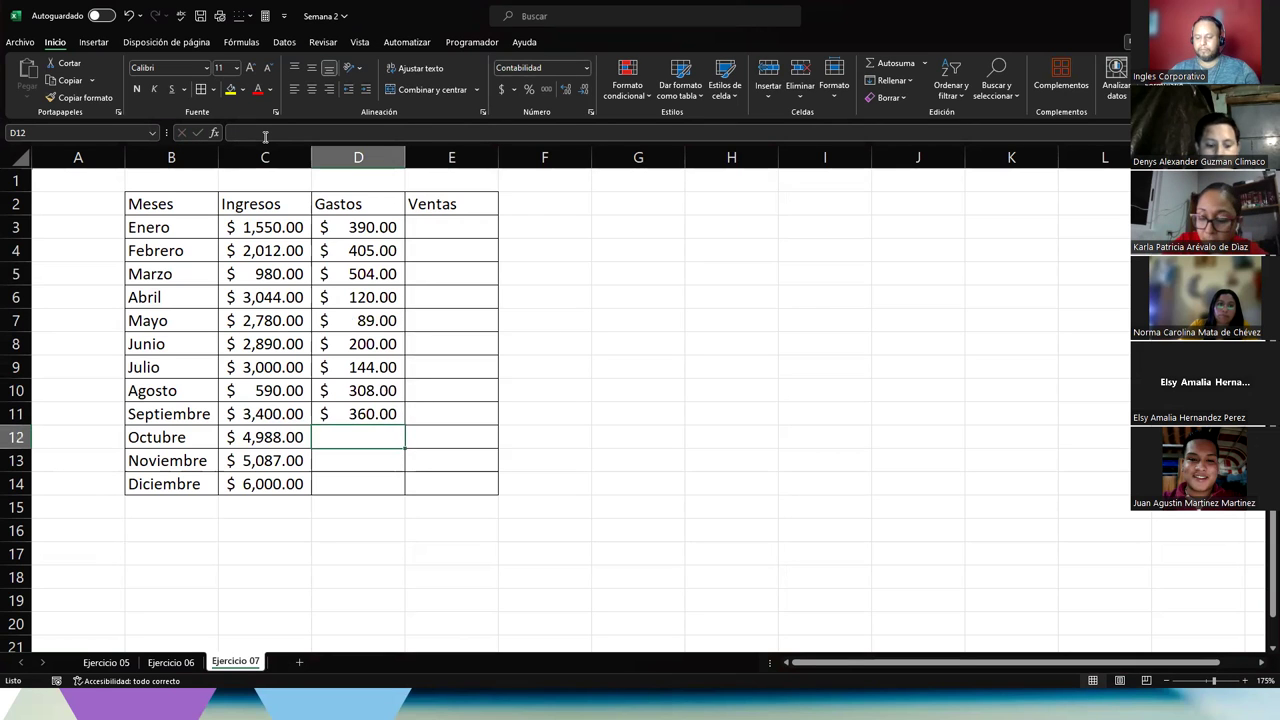
Enter the Gastos values 110 for Octubre, 290 for Noviembre and 187 for Diciembre.
type("110")
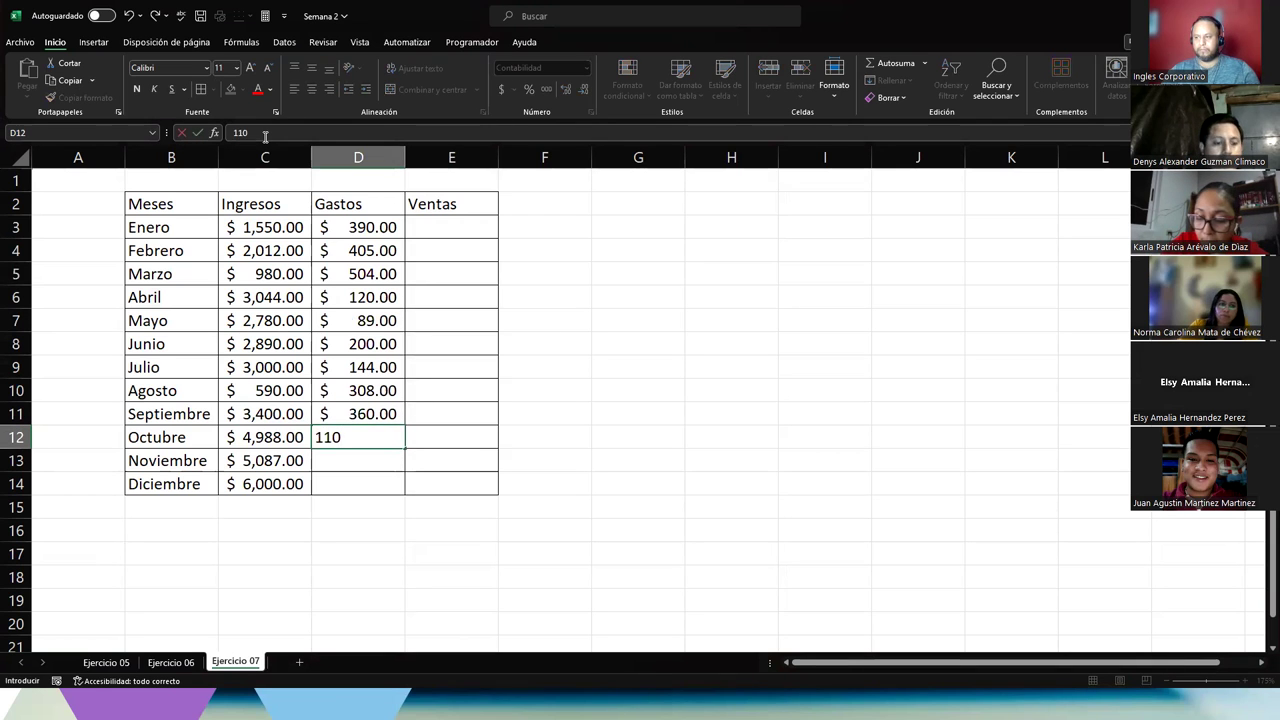
key("Return")
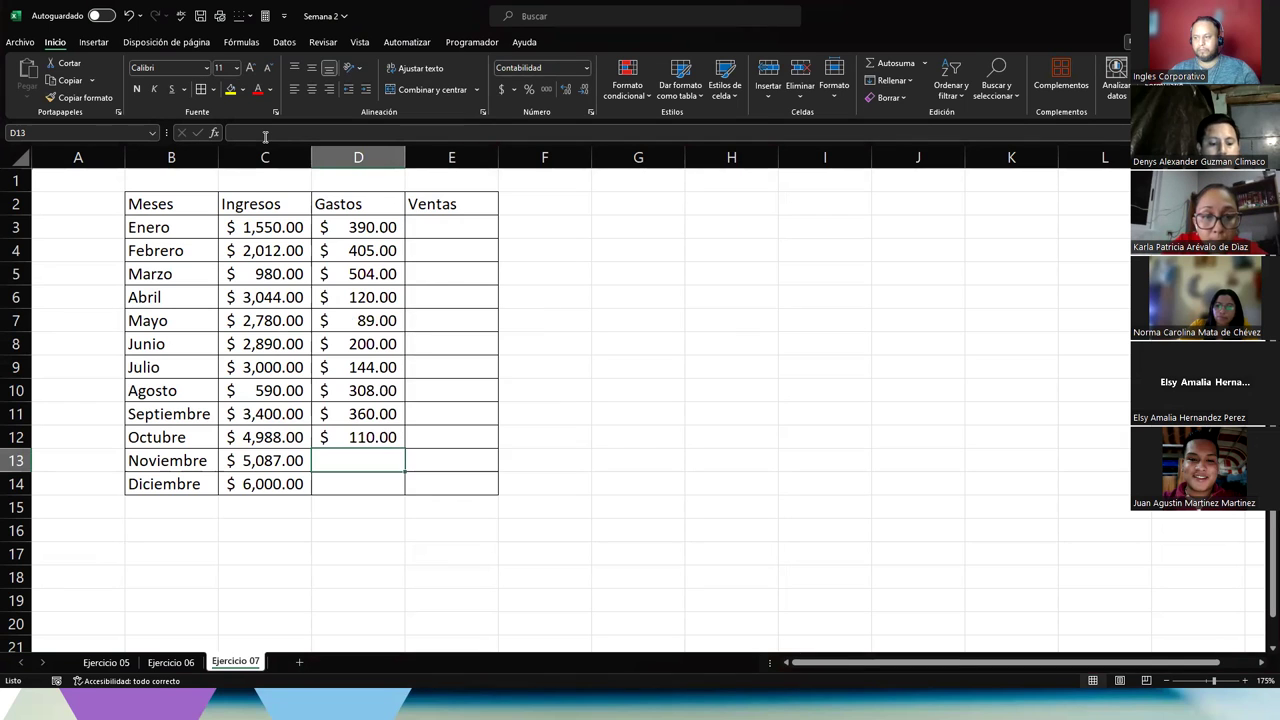
type("290")
key("Return")
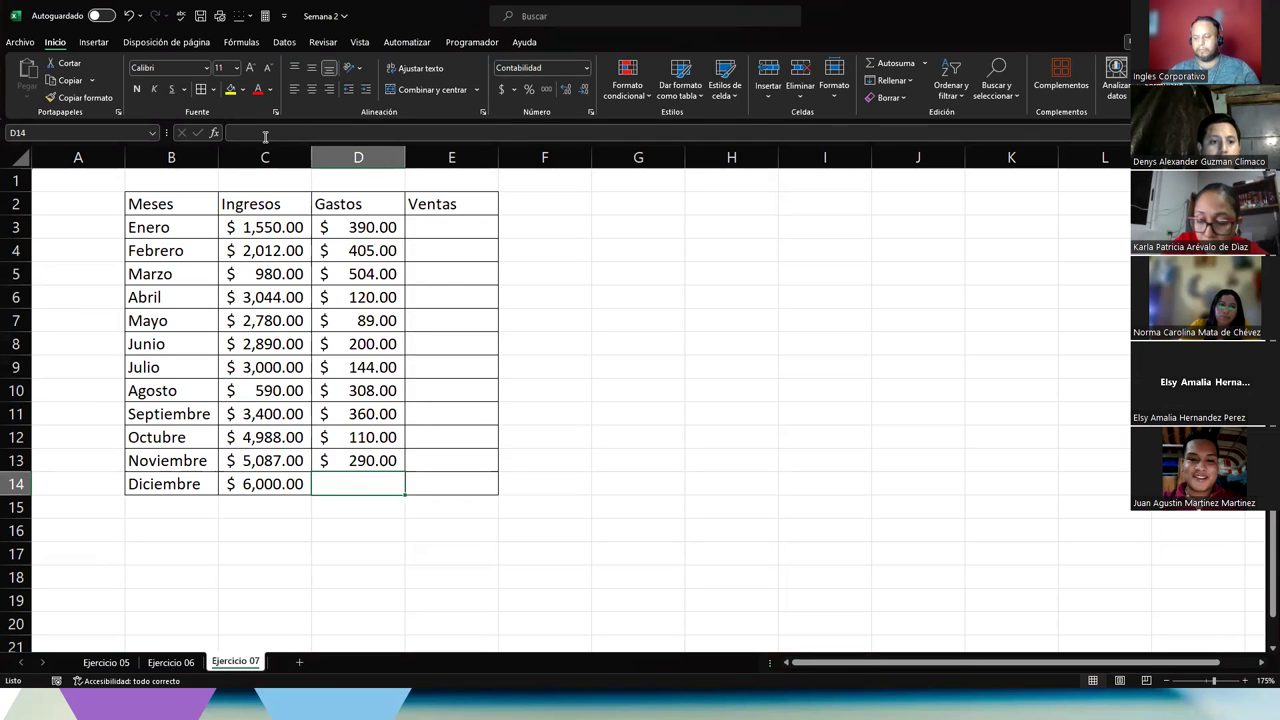
type("187")
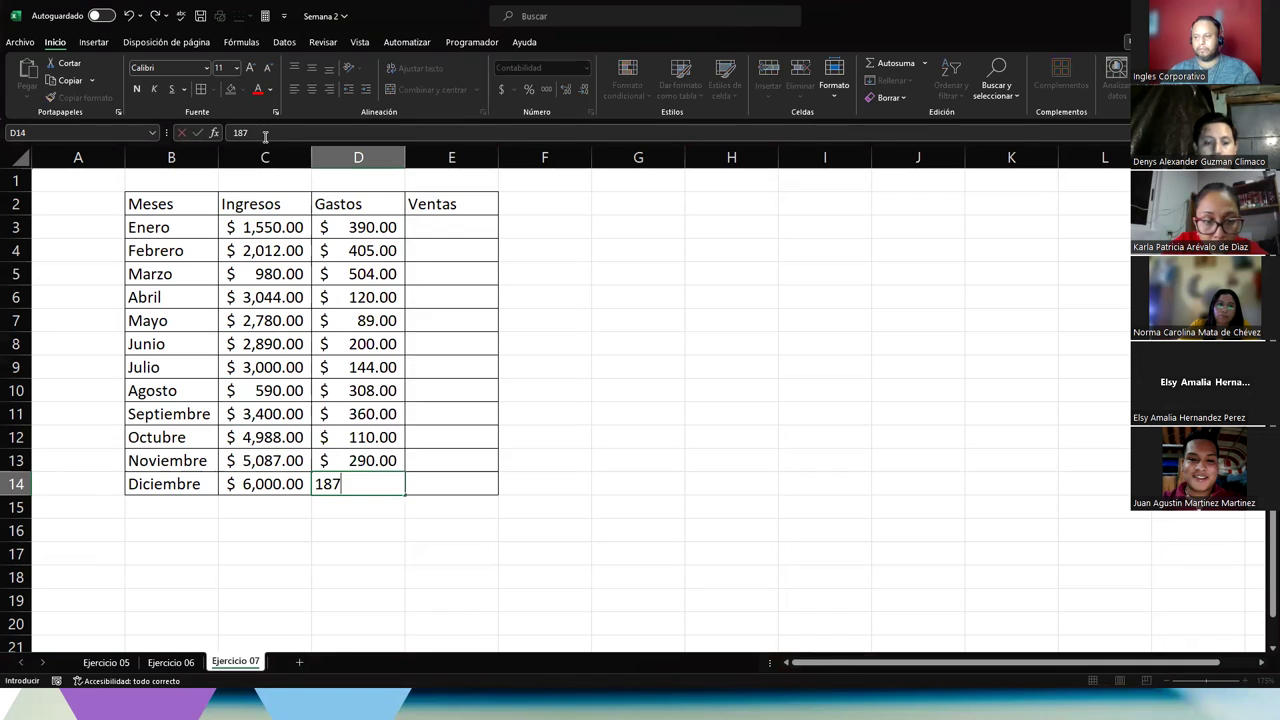
key("Return")
Enter the Ventas values 4500 for Enero, 4600 for Febrero and 4905 for Marzo.
key("Right")
key("Up")
key("ctrl+Up")
key("Down")
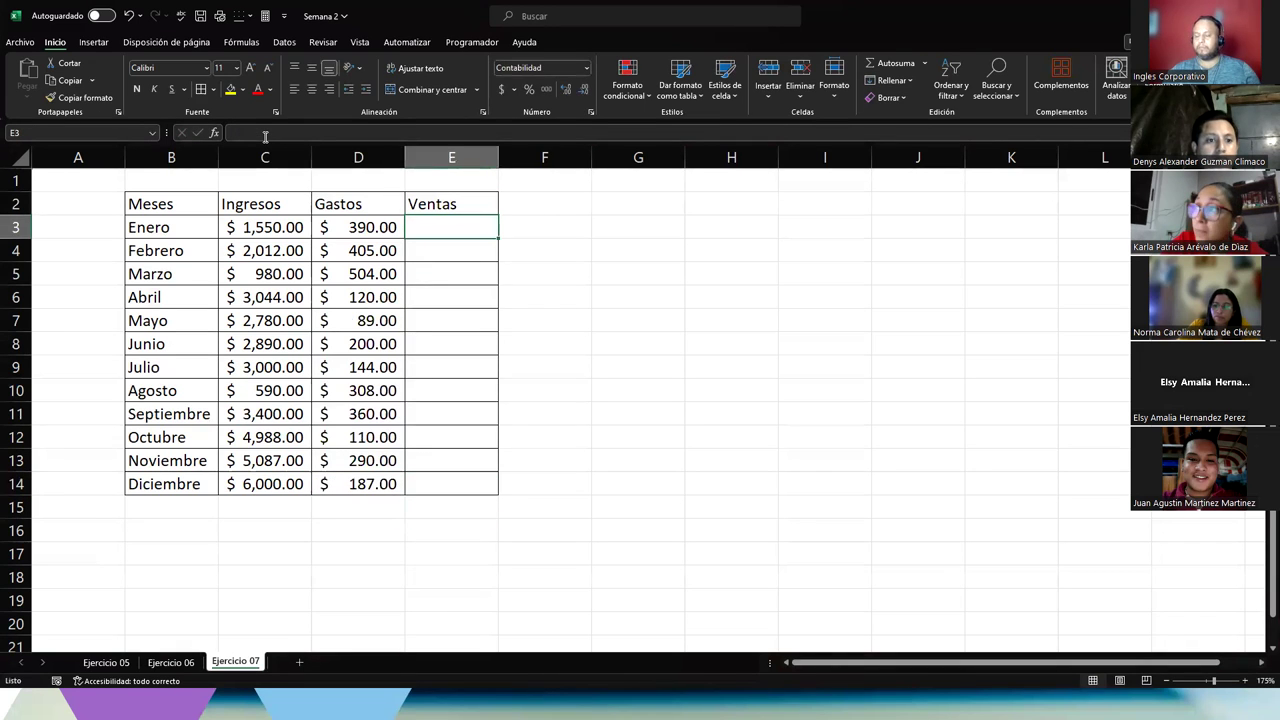
type("4500")
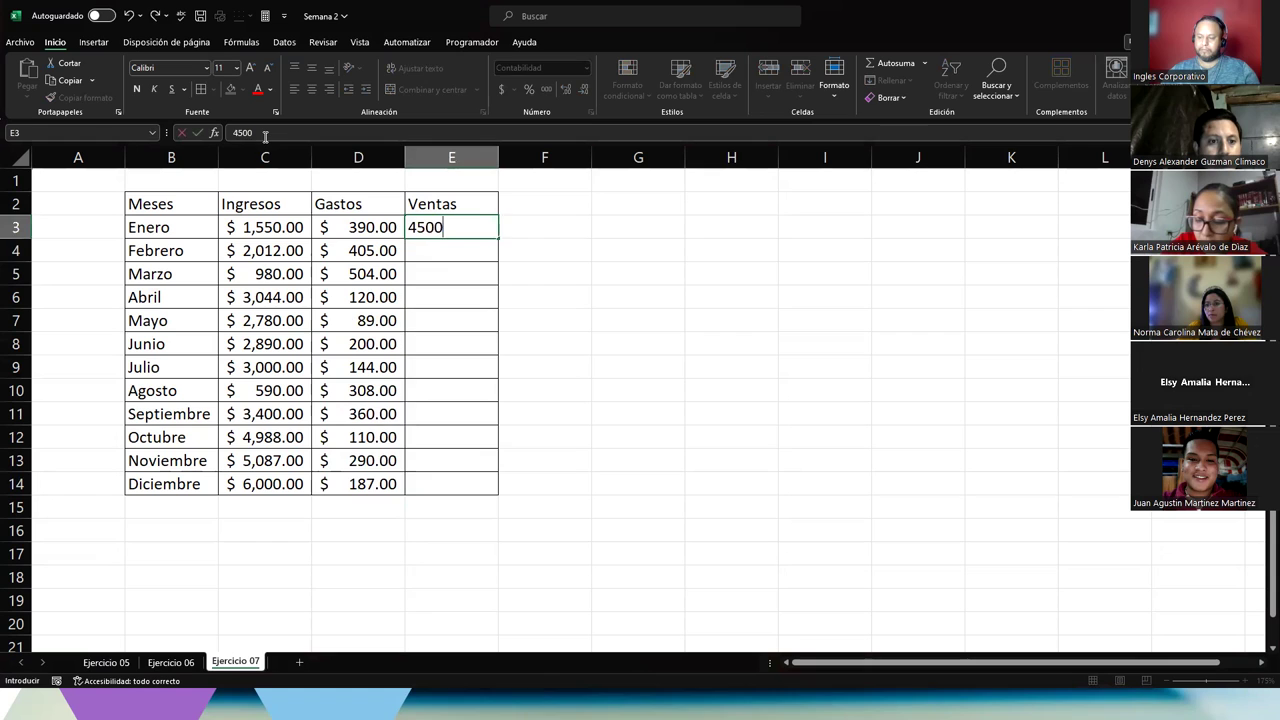
key("Return")
type("4600")
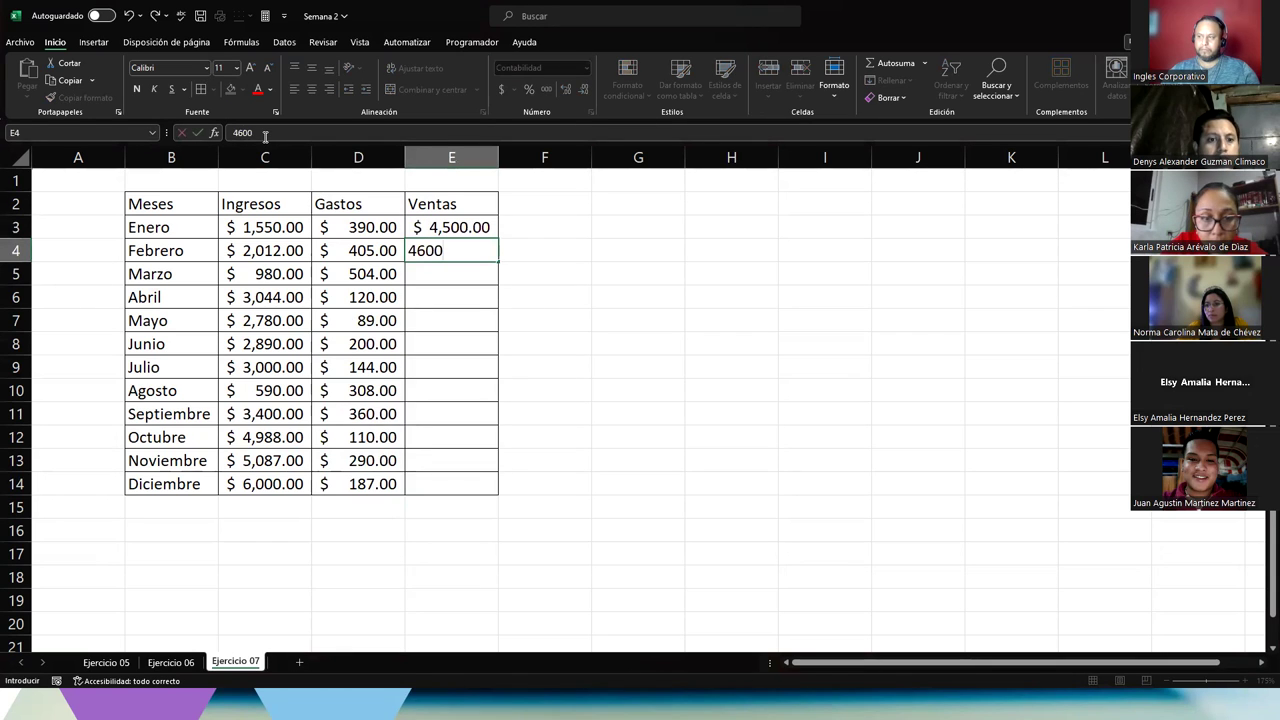
key("Return")
type("4905")
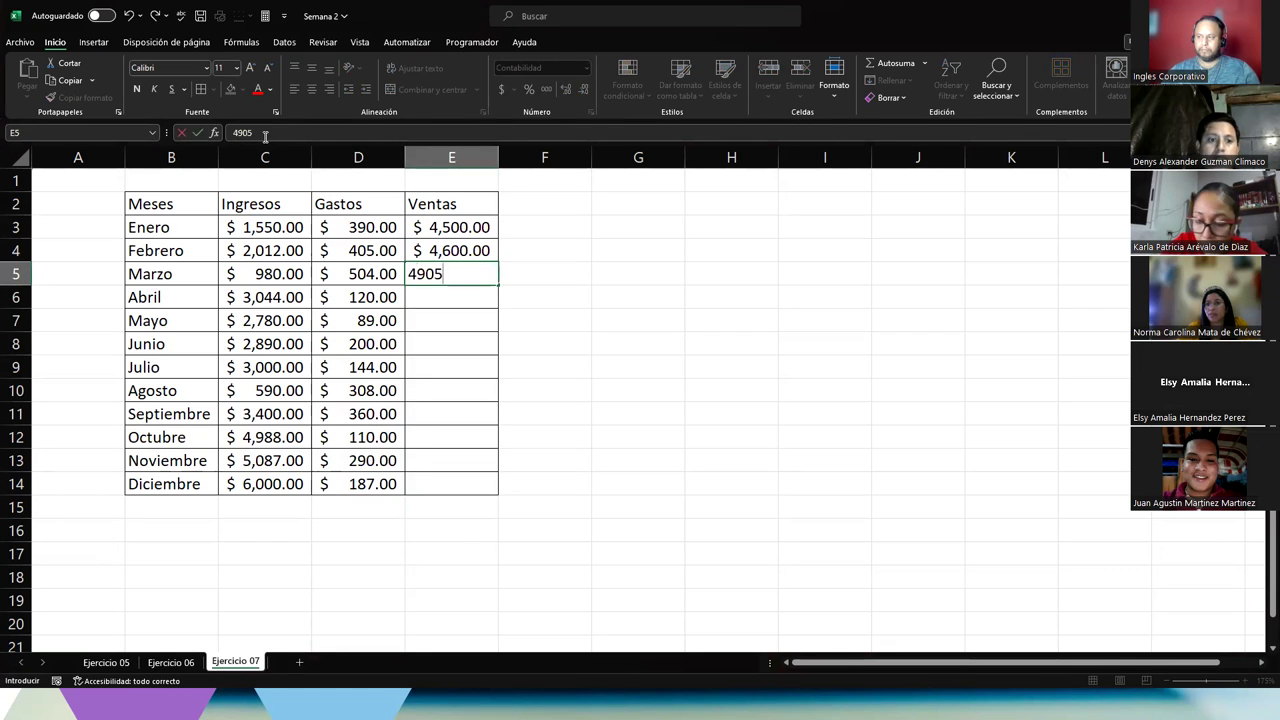
key("Return")
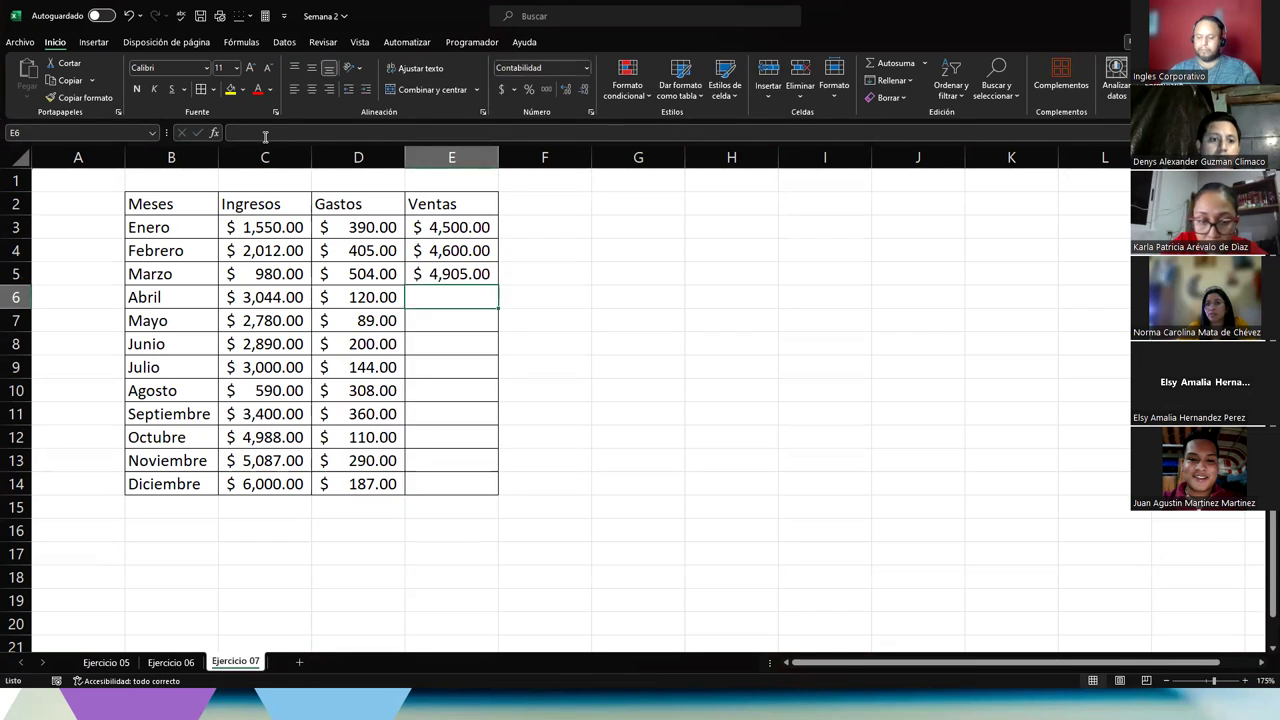
Enter the Ventas values 5000 for Abril, 3809 for Mayo and 4700 for Junio.
type("5000")
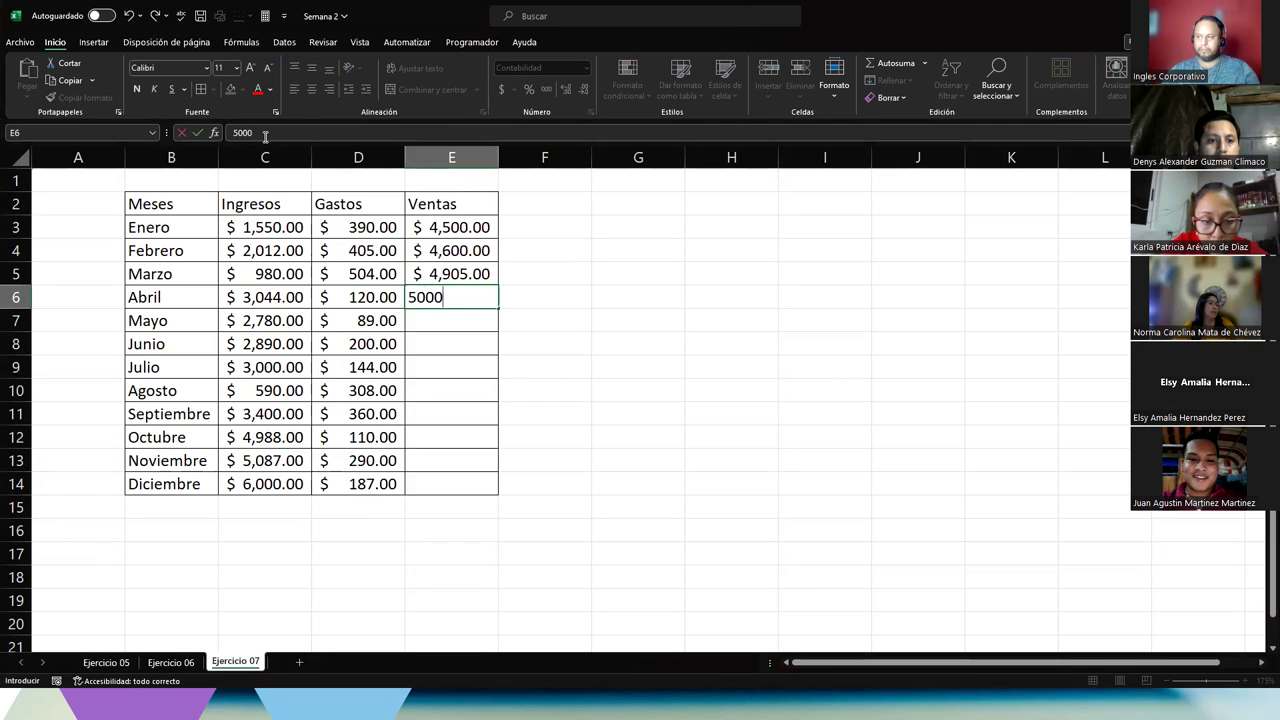
key("Return")
type("3809")
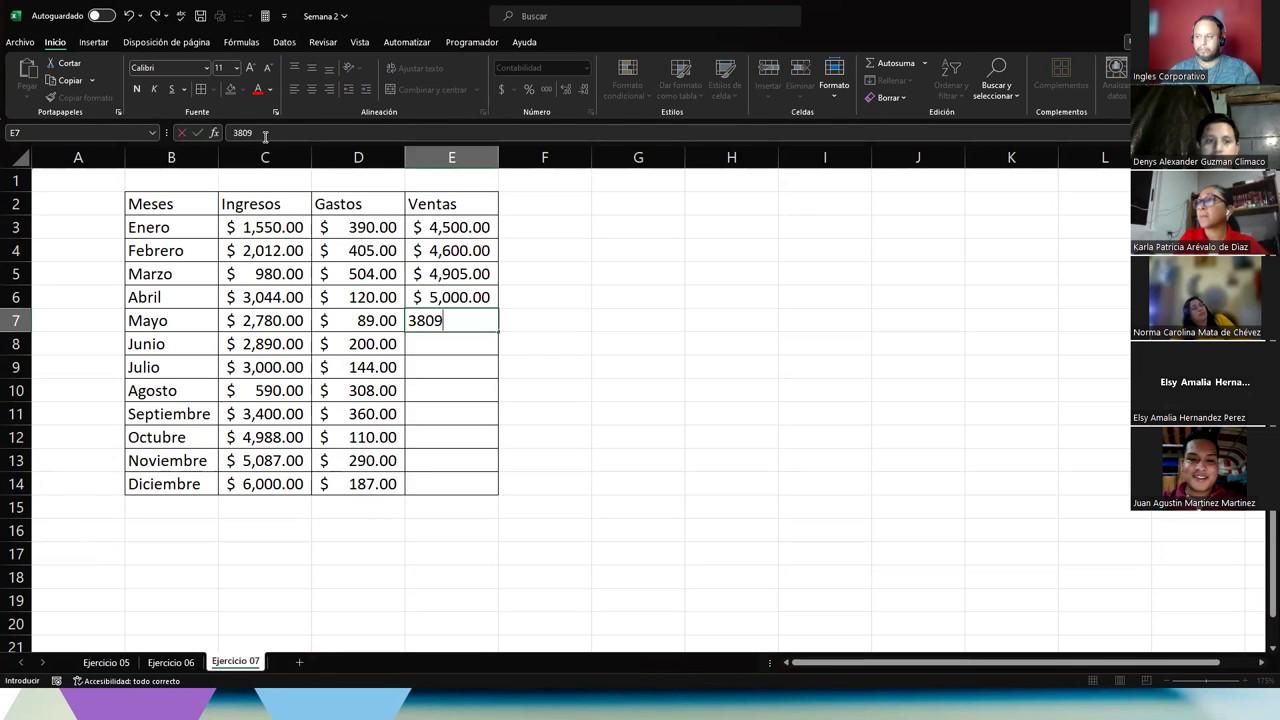
key("Return")
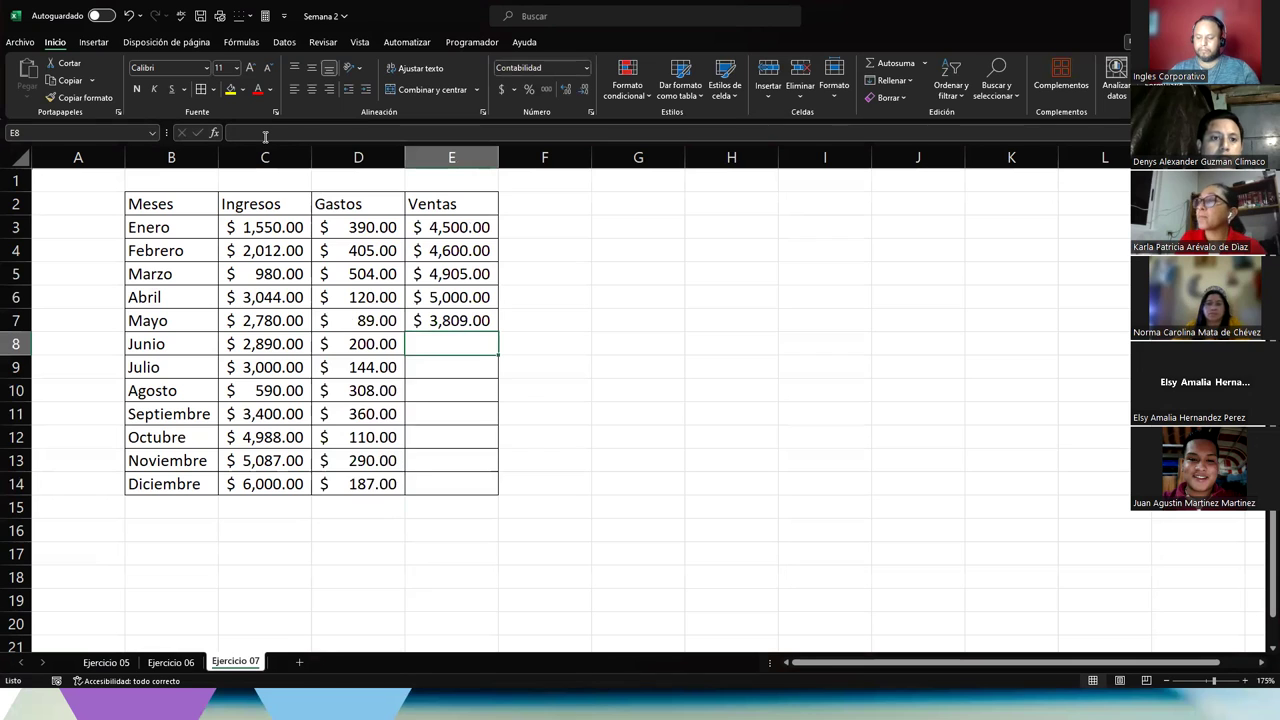
type("4,700")
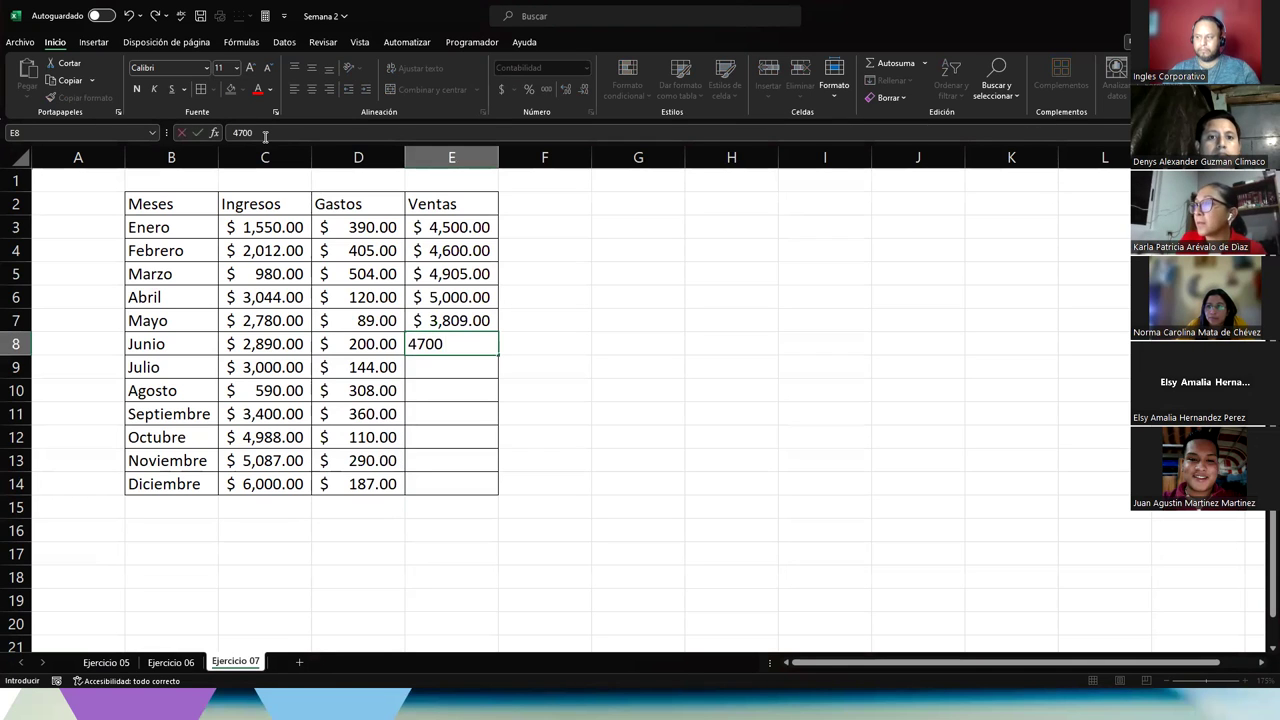
key("Return")
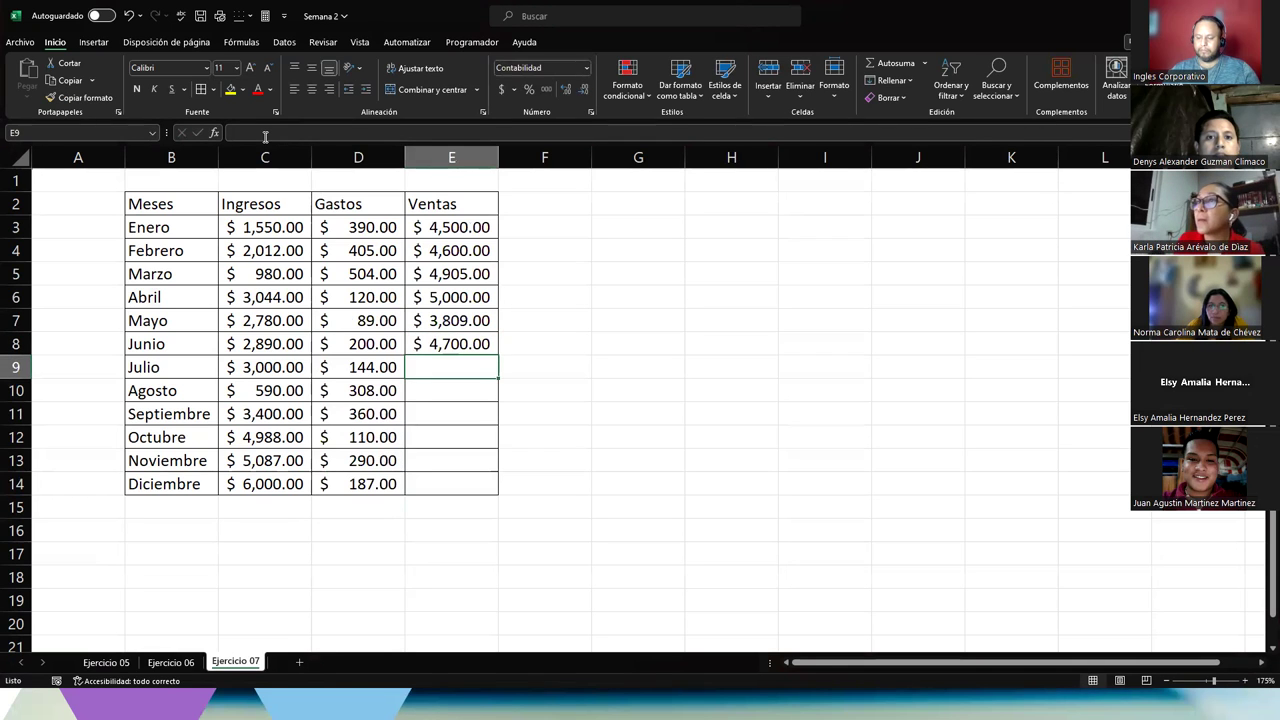
Enter the Ventas values 5333 for Julio, 4870 for Agosto and 4500 for Septiembre.
type("5")
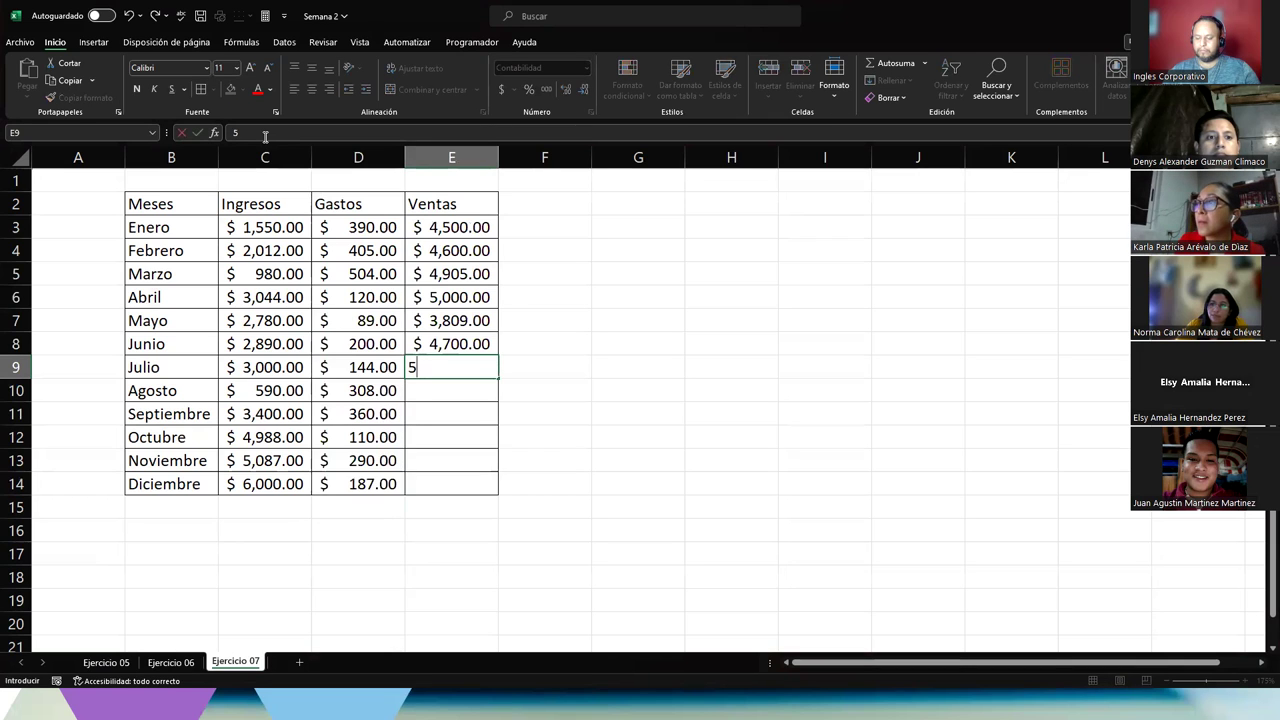
type(",333")
key("Return")
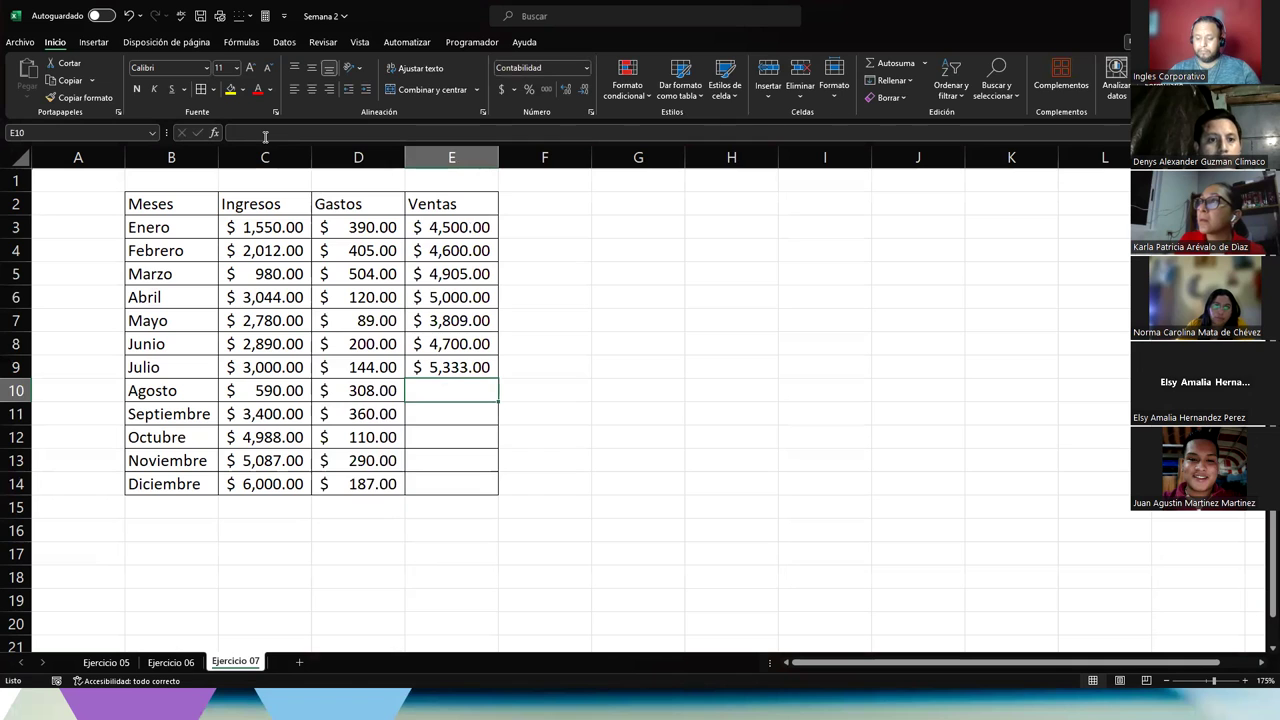
type("4,870")
key("Return")
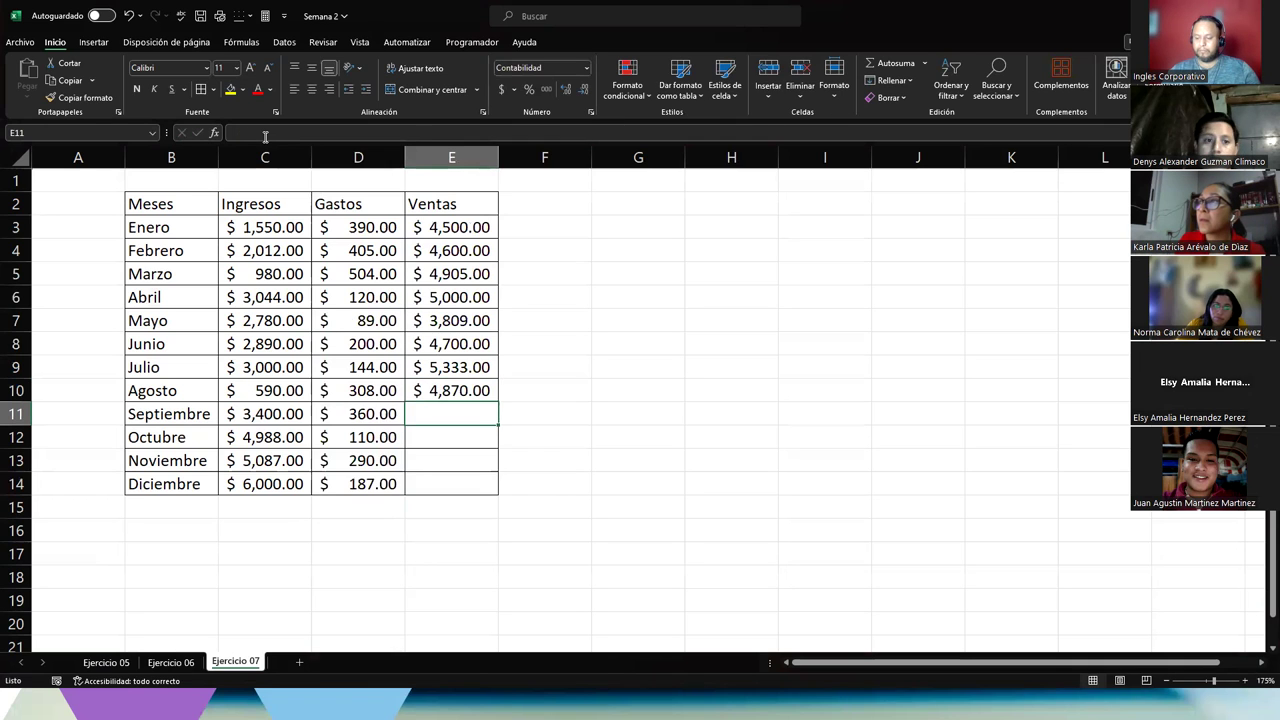
type("4500")
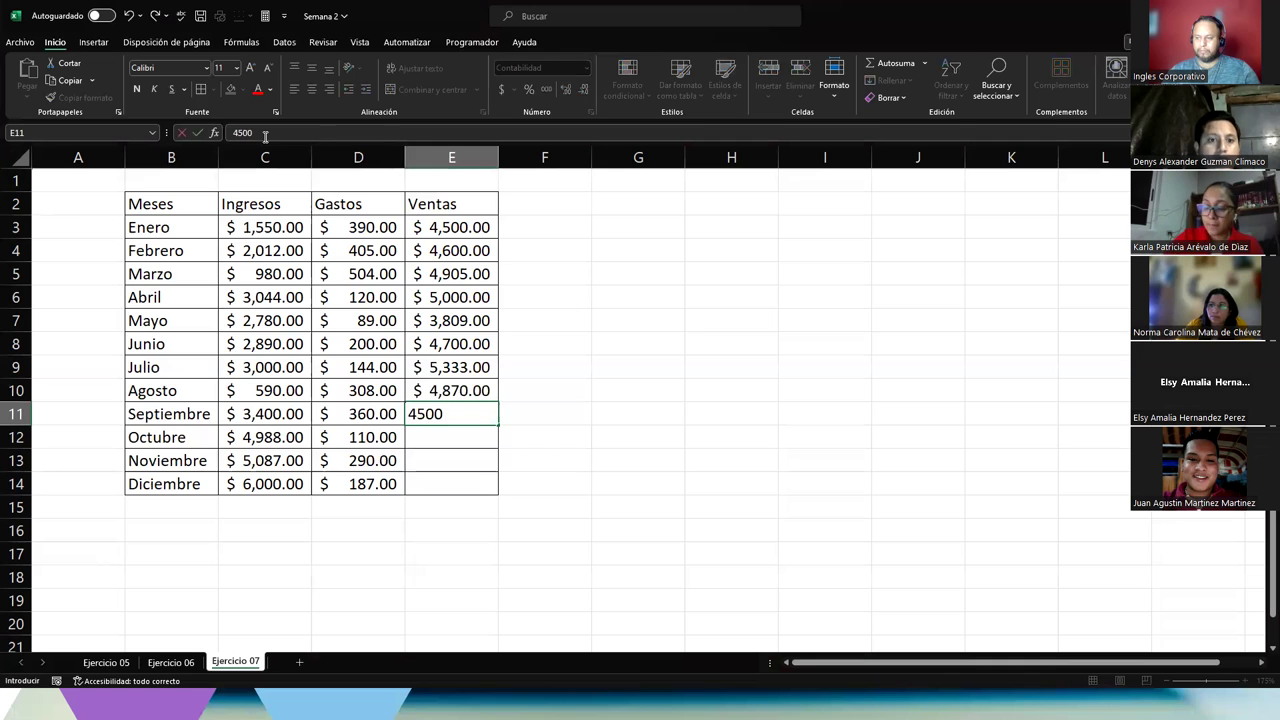
key("Return")
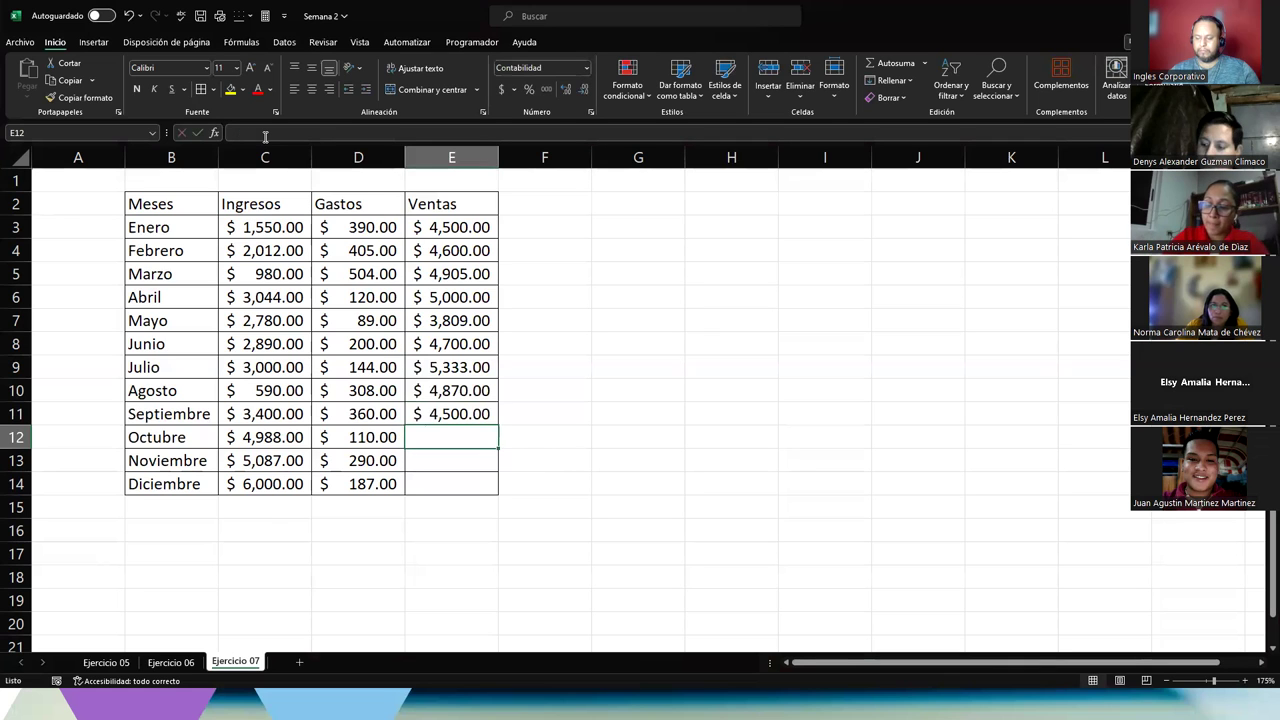
Enter the Ventas values 6500 for Octubre and 3775 for Noviembre.
type("6500")
key("Return")
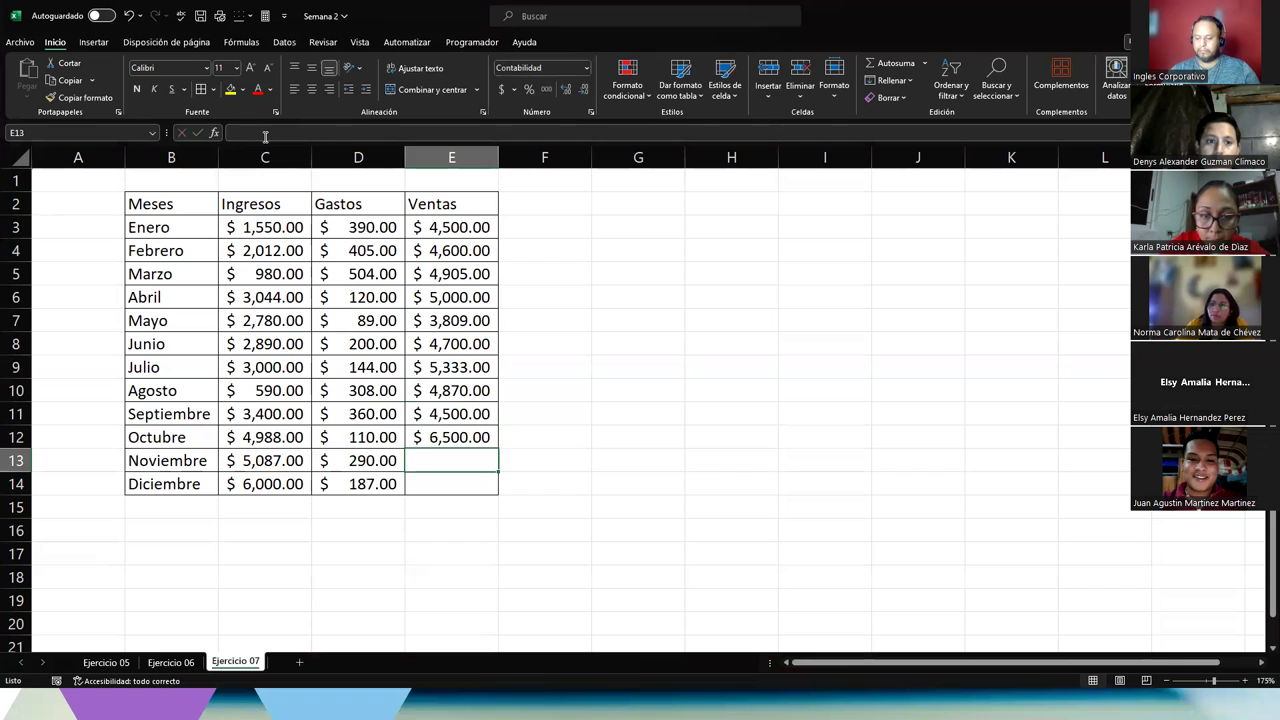
type("8")
key("BackSpace")
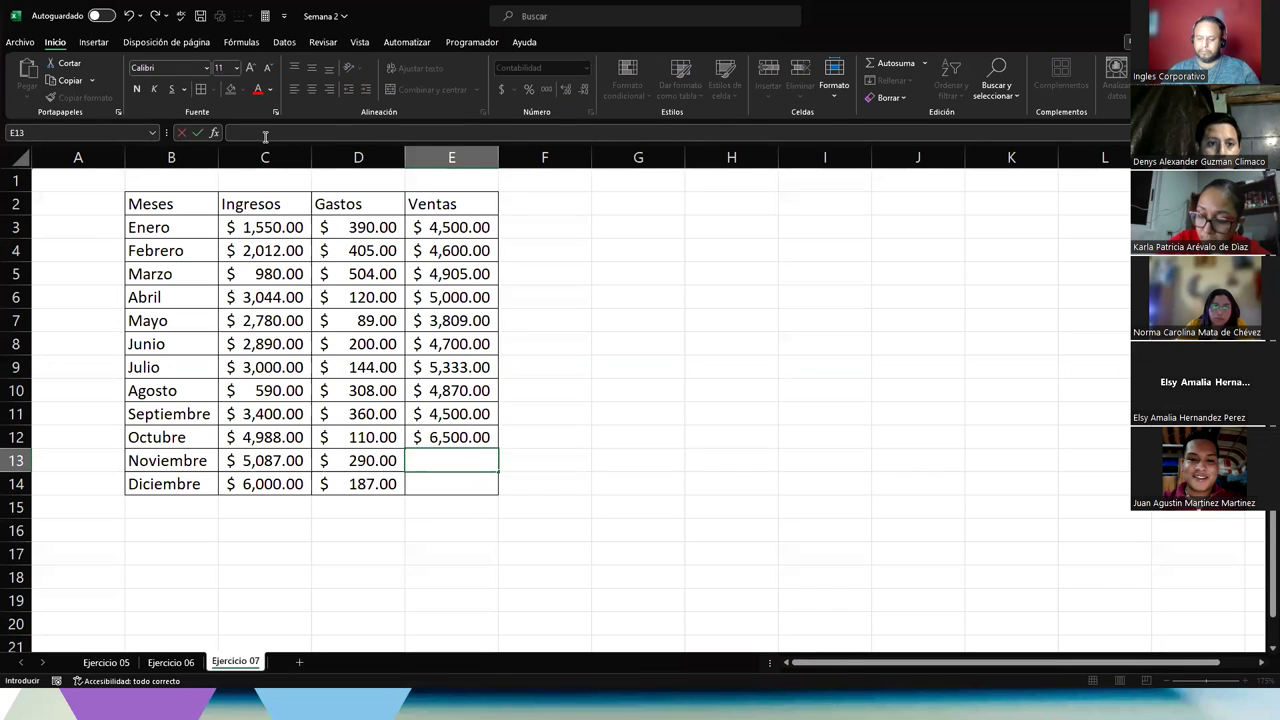
type("3,775")
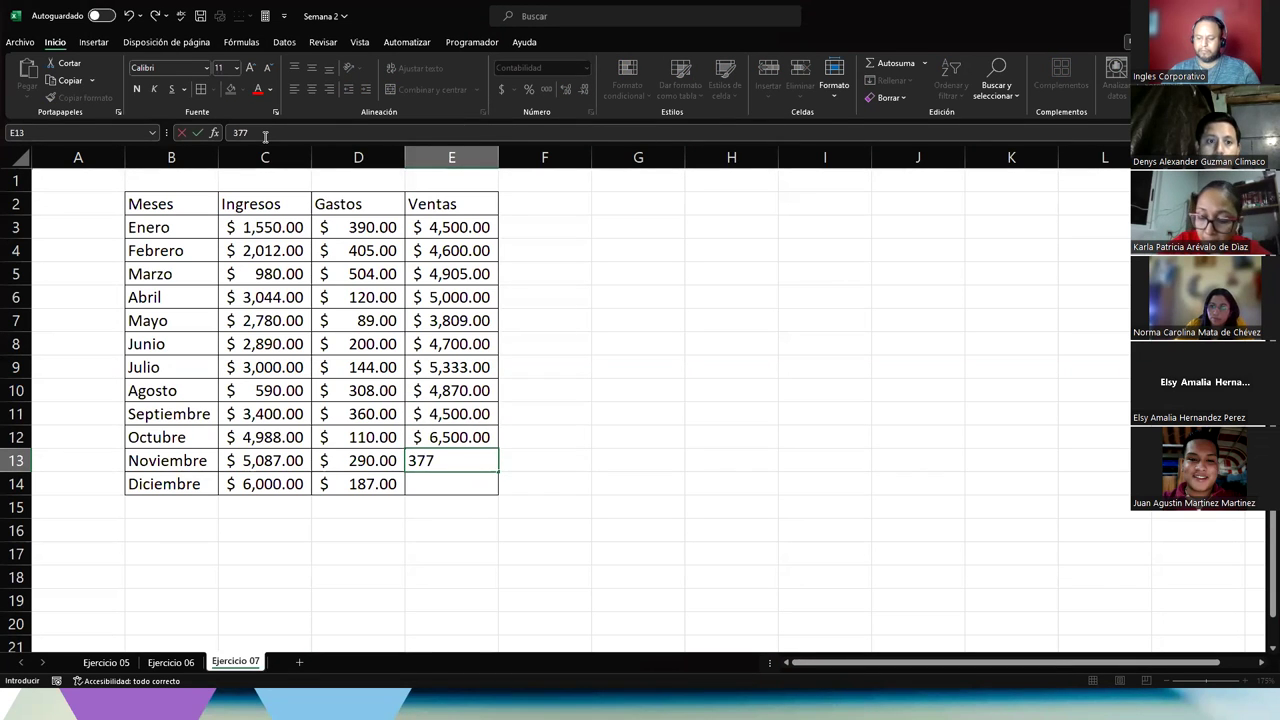
key("Return")
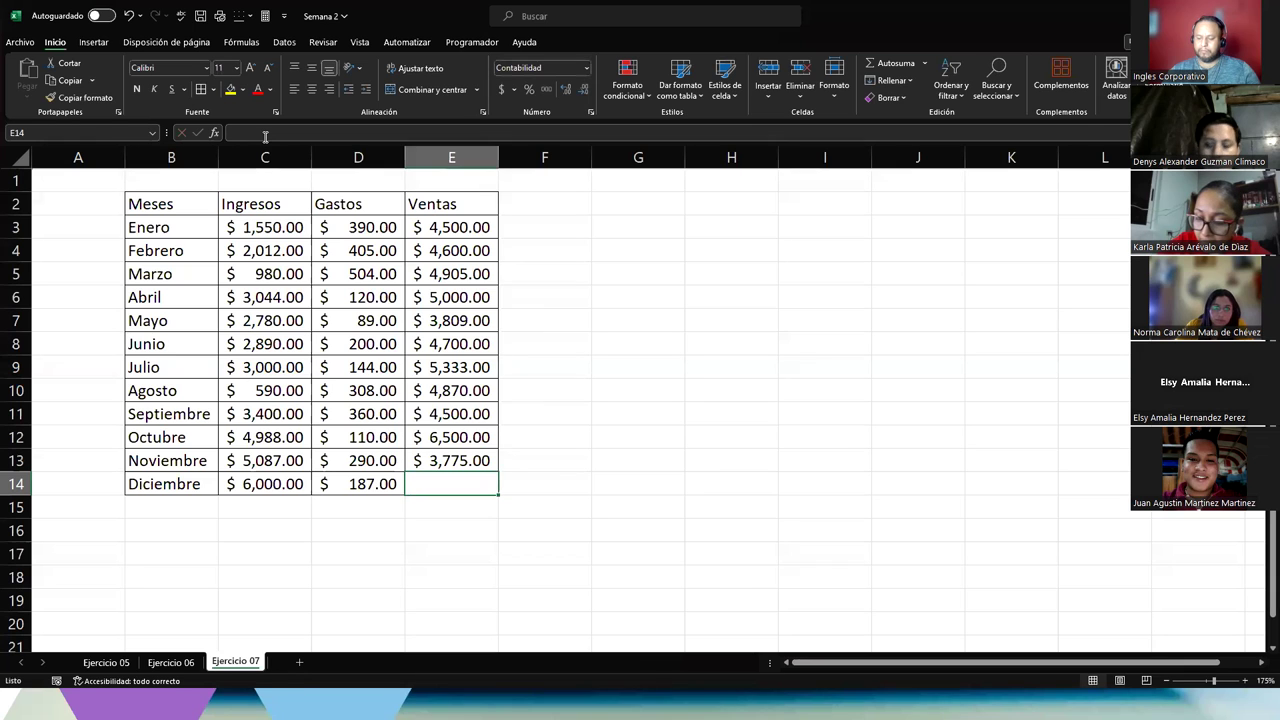
Enter the Ventas value 6500 for Diciembre to complete the column.
type("298")
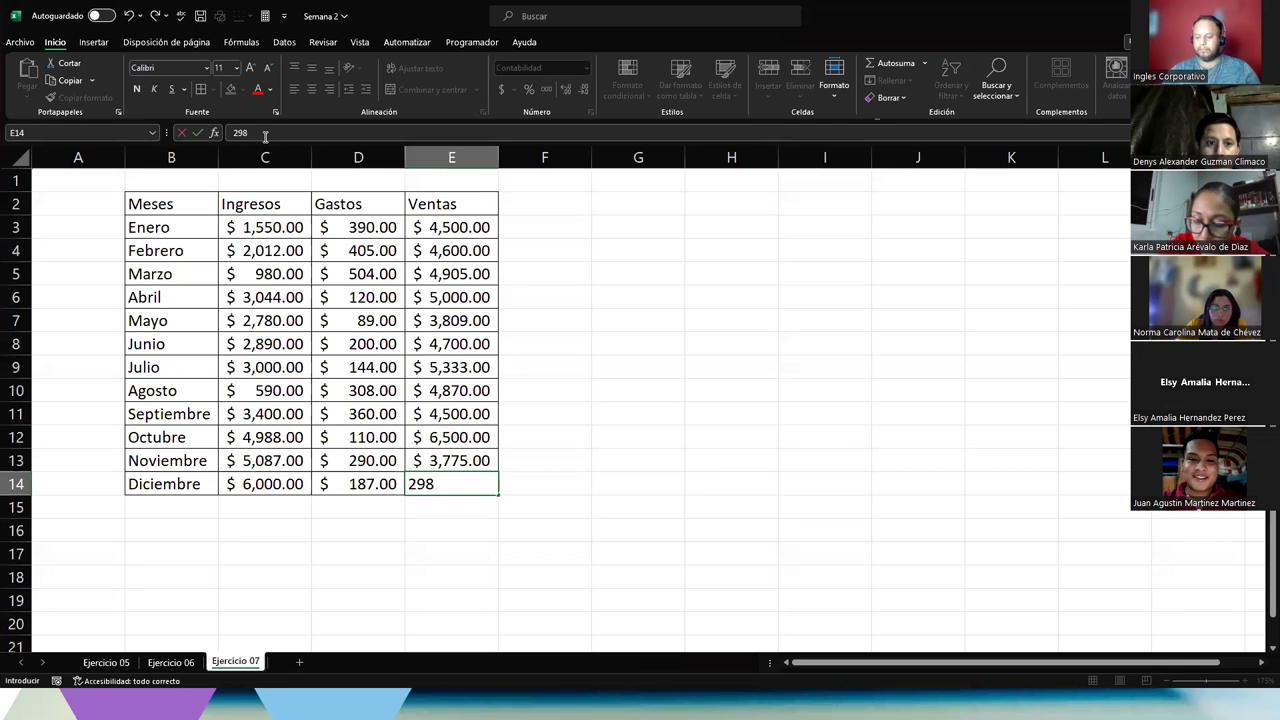
key("BackSpace")
key("BackSpace")
key("BackSpace")
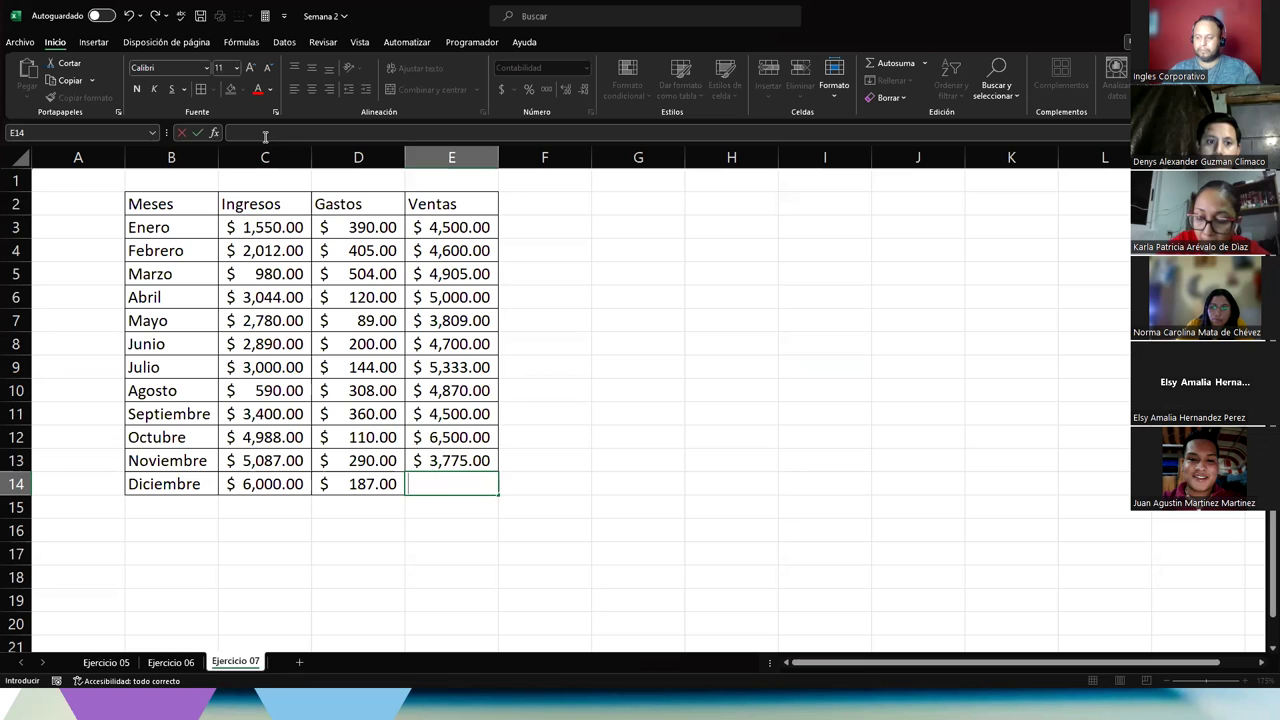
type("6")
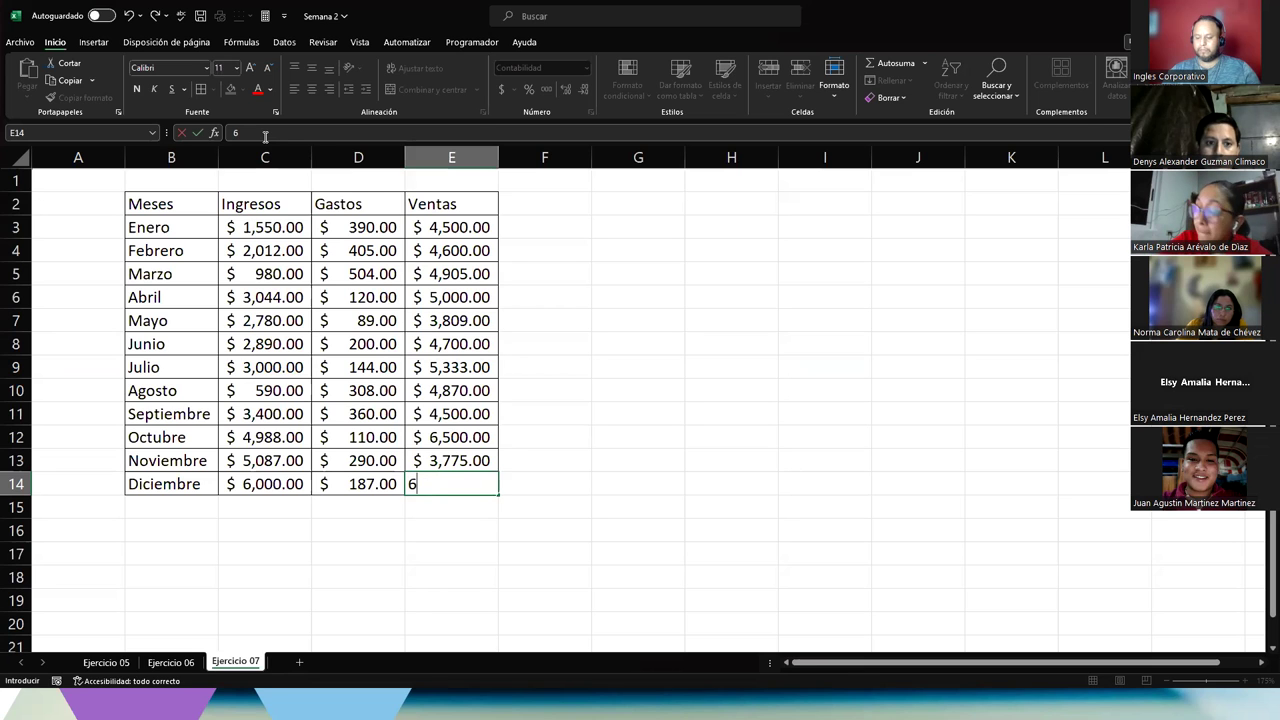
type(",500")
key("Return")
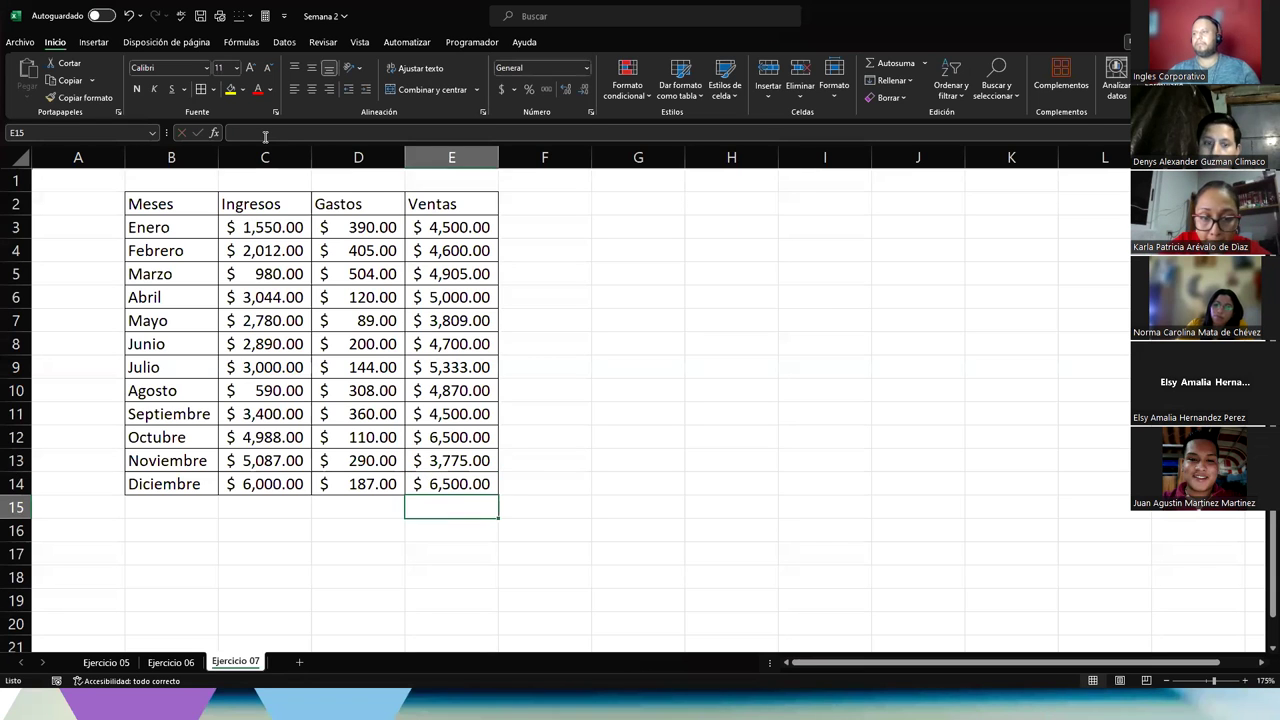
Apply the Énfasis1 cell style to the header row B2:E2.
left_click(328, 340)
left_click_drag(180, 205, 468, 197)
left_click(733, 92)
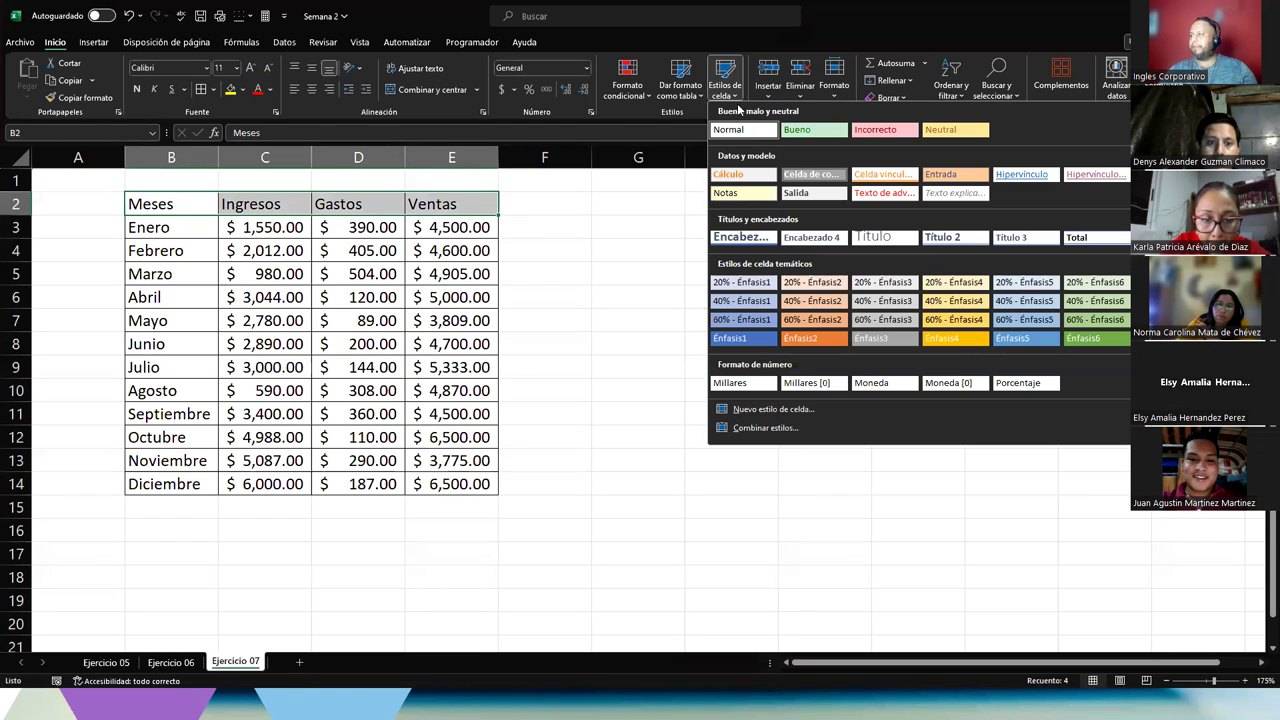
left_click(745, 338)
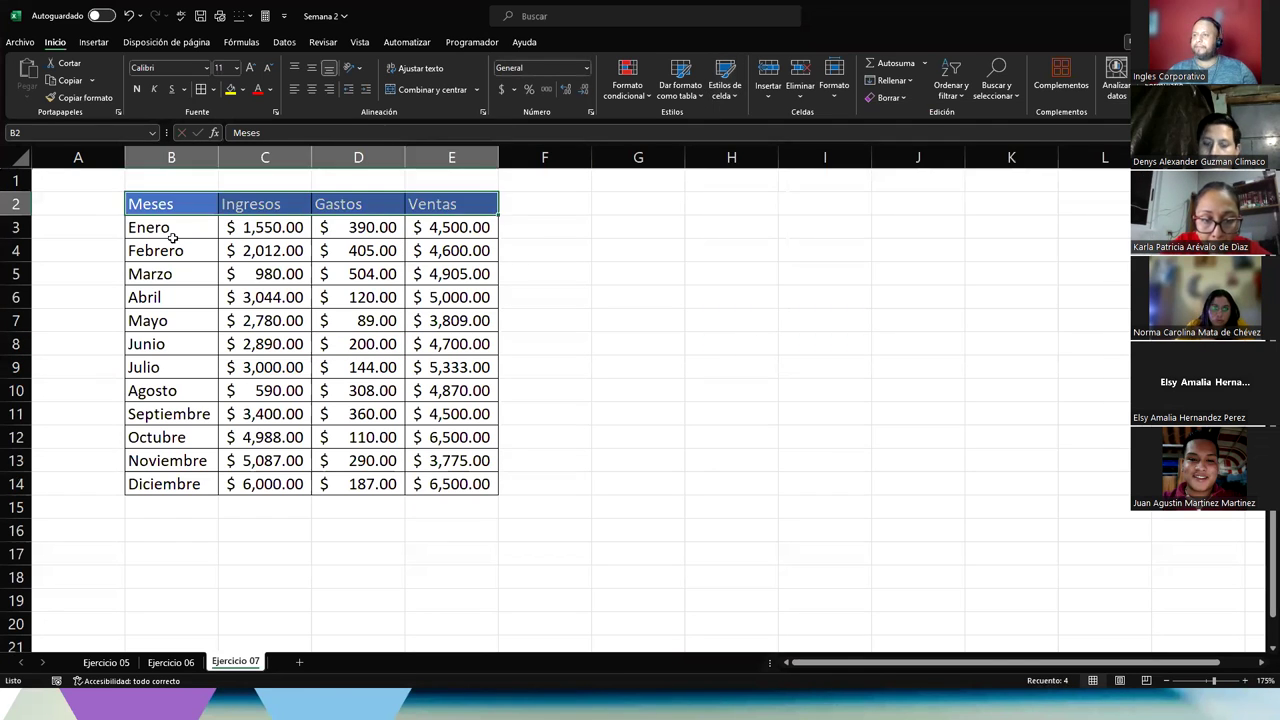
Apply the Énfasis3 cell style to the month names in B3:B14.
left_click(160, 228)
left_click_drag(171, 427, 171, 486)
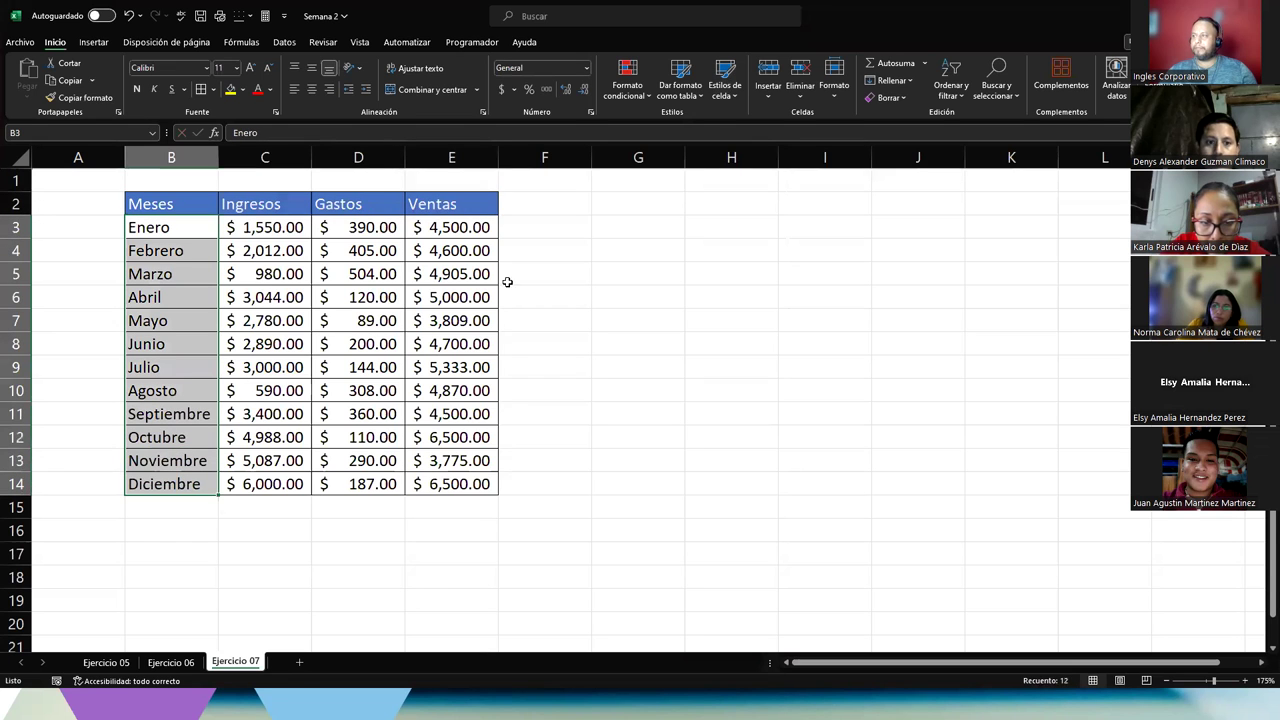
left_click(737, 97)
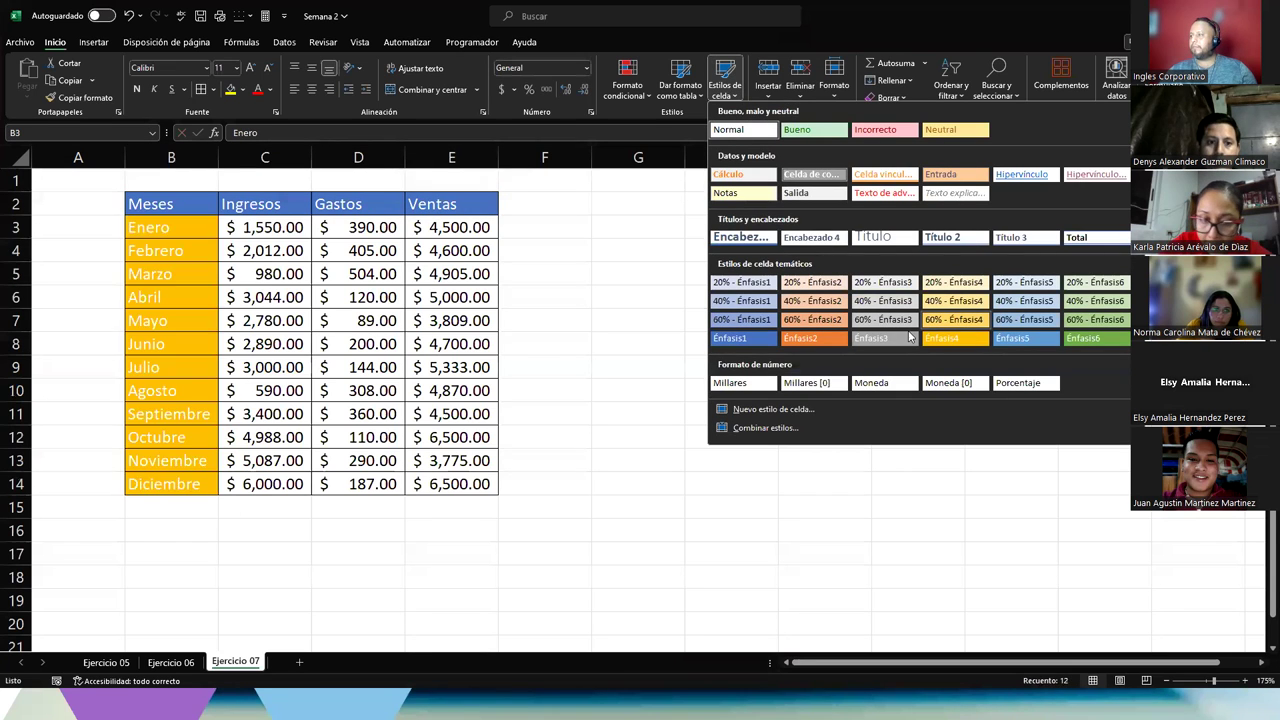
left_click(888, 341)
Apply the 20% - Énfasis5 cell style to the amounts in C3:E14.
left_click_drag(268, 224, 452, 484)
left_click(720, 97)
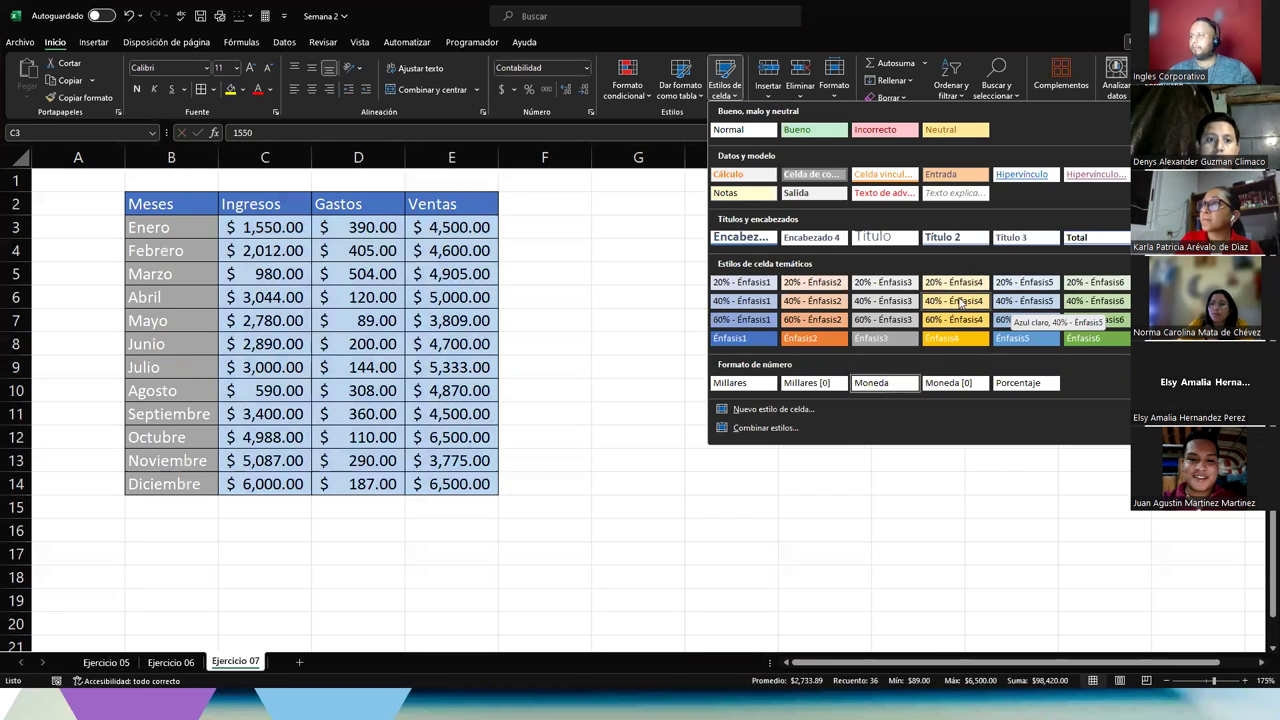
left_click(1024, 282)
left_click(416, 290)
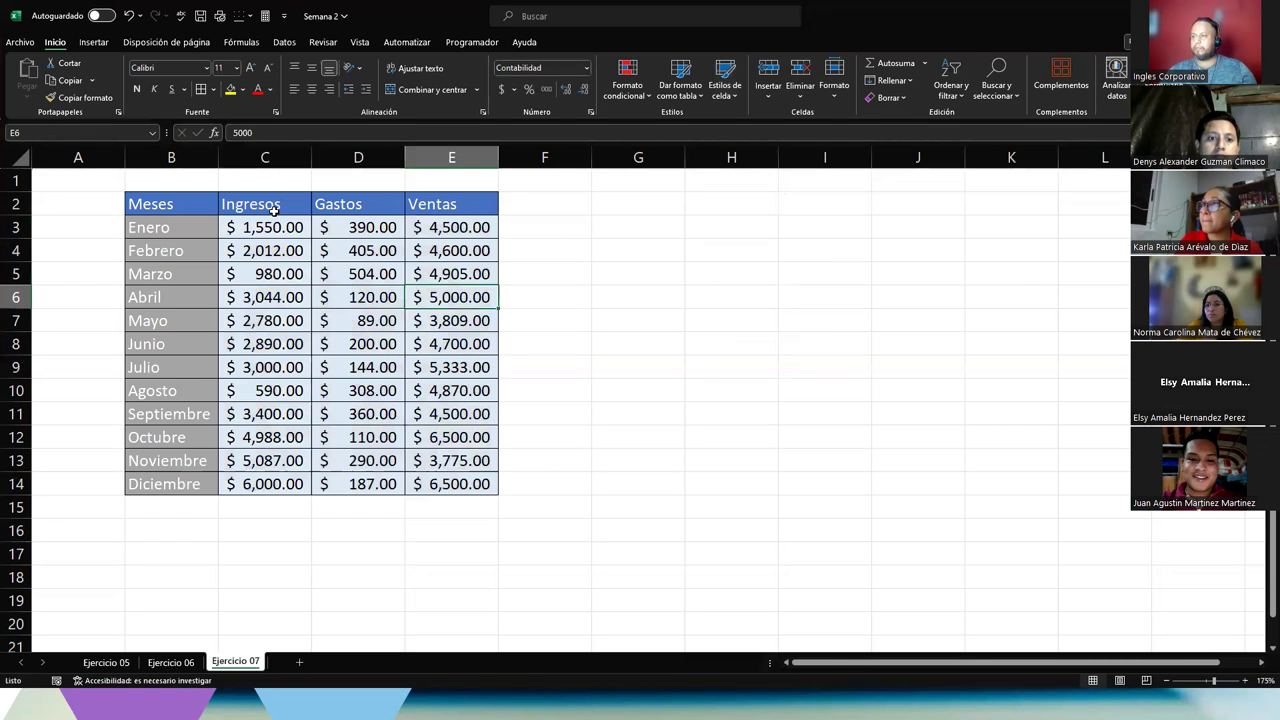
Widen columns C, D and E slightly so the Ingresos, Gastos and Ventas amounts have more room.
double_click(311, 157)
left_click_drag(310, 157, 321, 157)
left_click_drag(414, 157, 425, 158)
left_click_drag(518, 157, 532, 157)
left_click(589, 388)
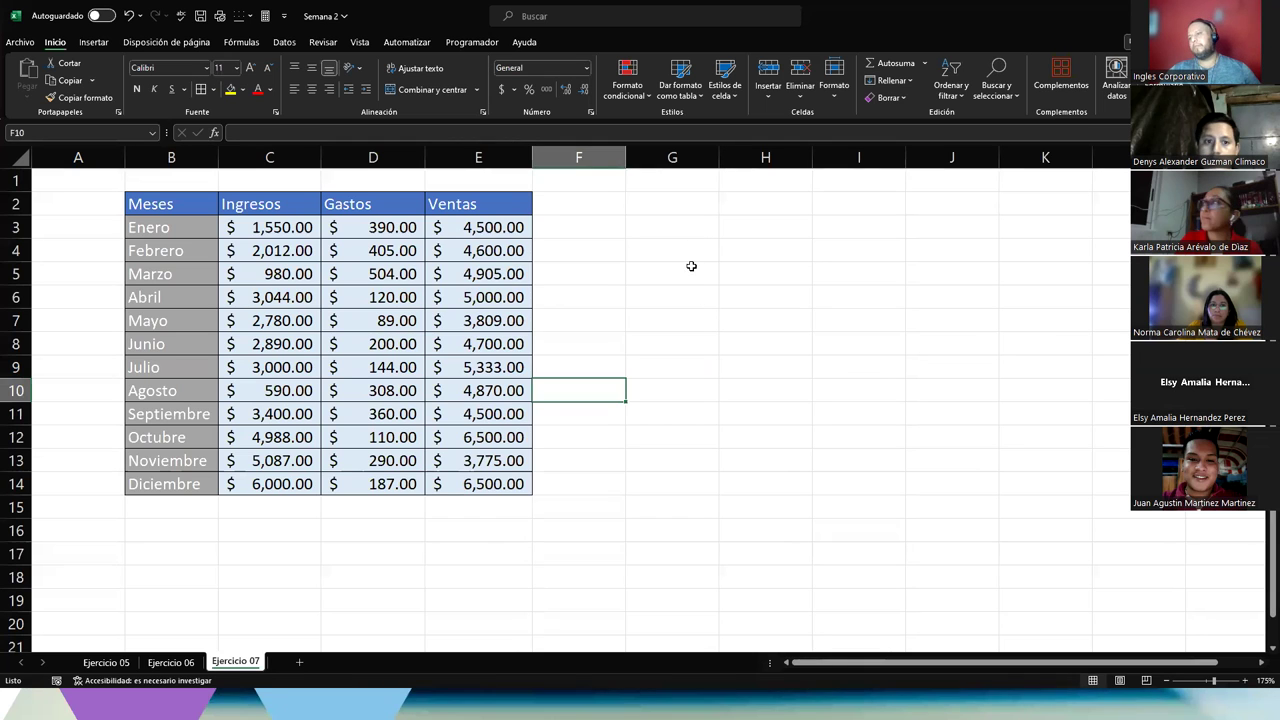
Enter the lookup labels Ingresos in G4 and Julio in G5 beside the table.
left_click(660, 246)
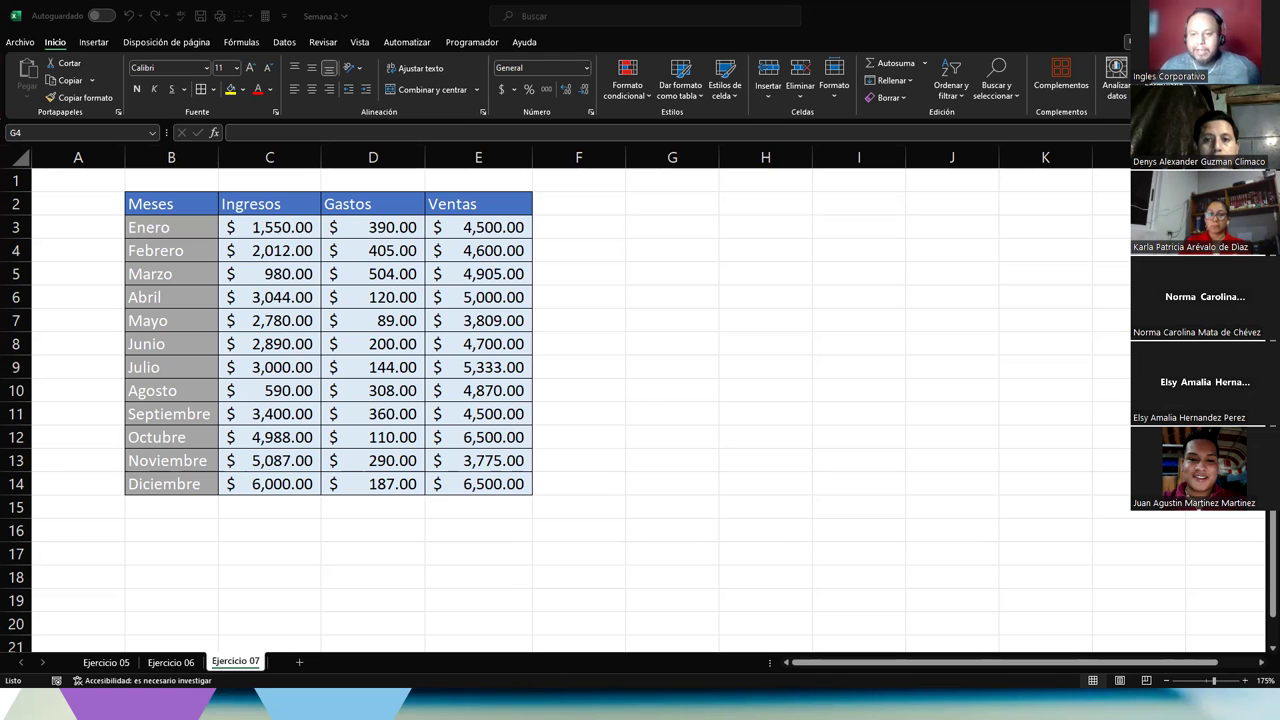
left_click(646, 257)
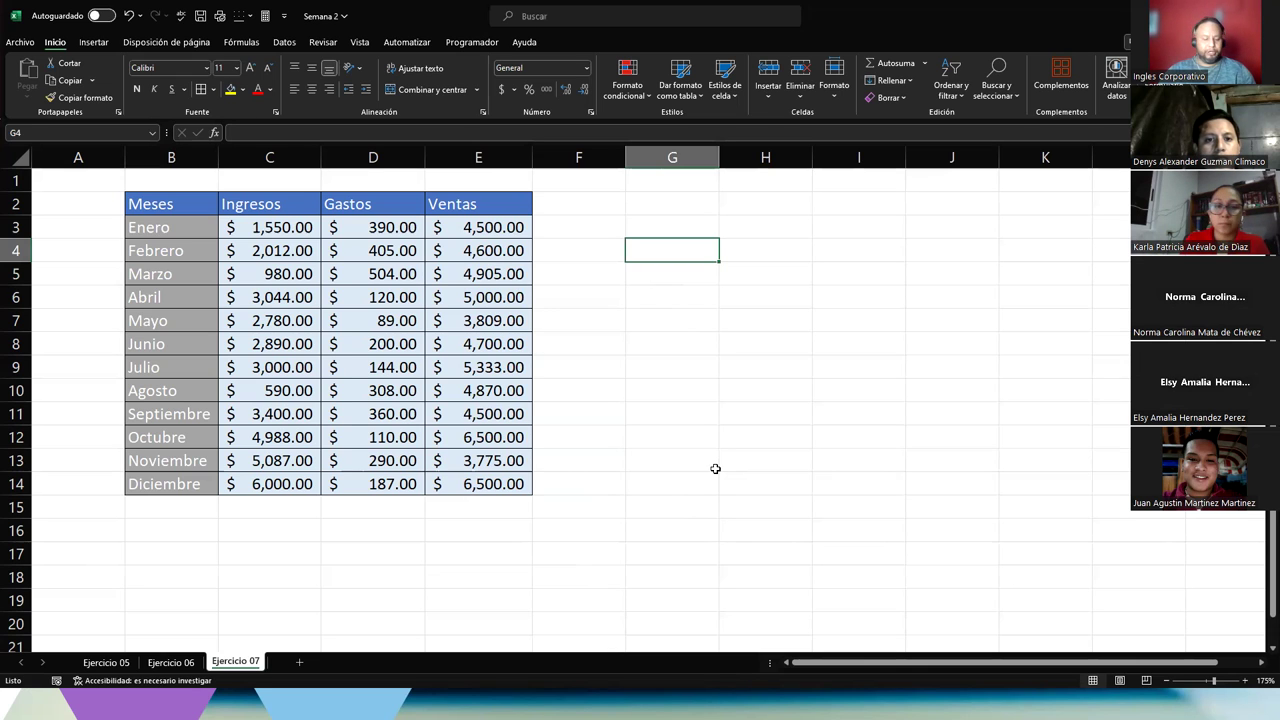
type("Ingresos")
key("Return")
type("Julio")
key("Tab")
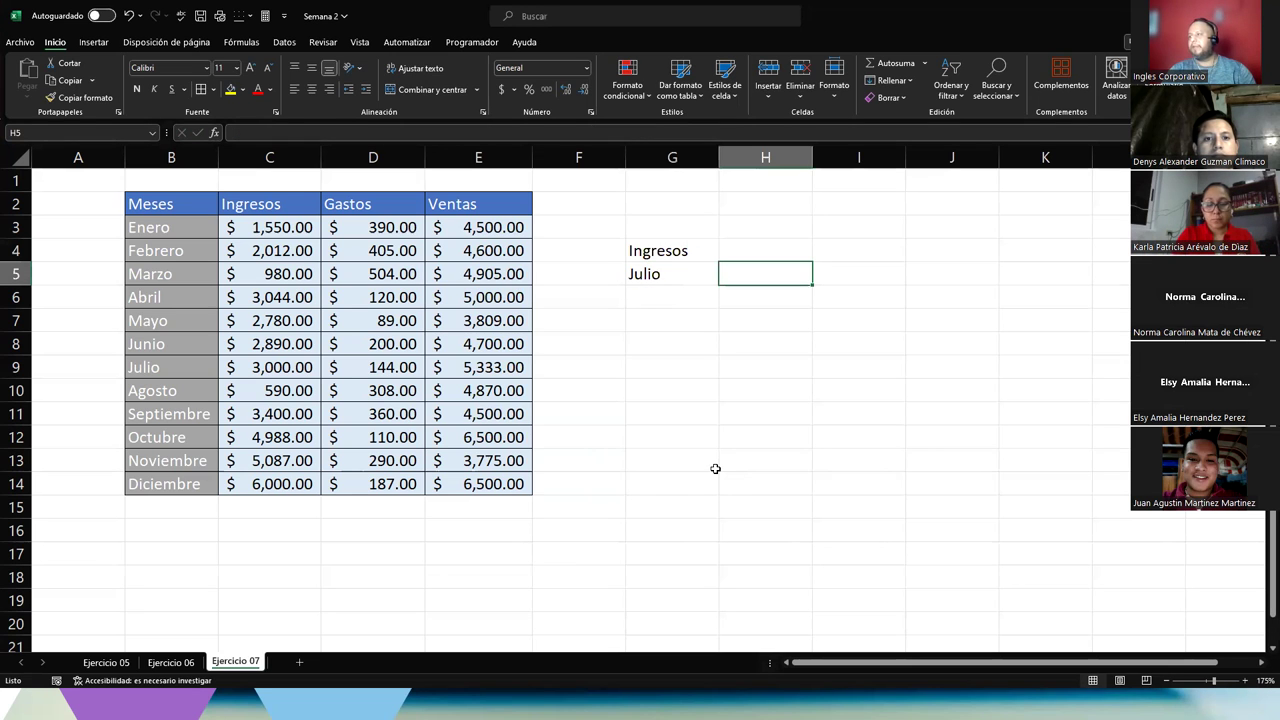
Begin an INDICE formula in H5 with B3:E14 as its matrix argument.
type("=")
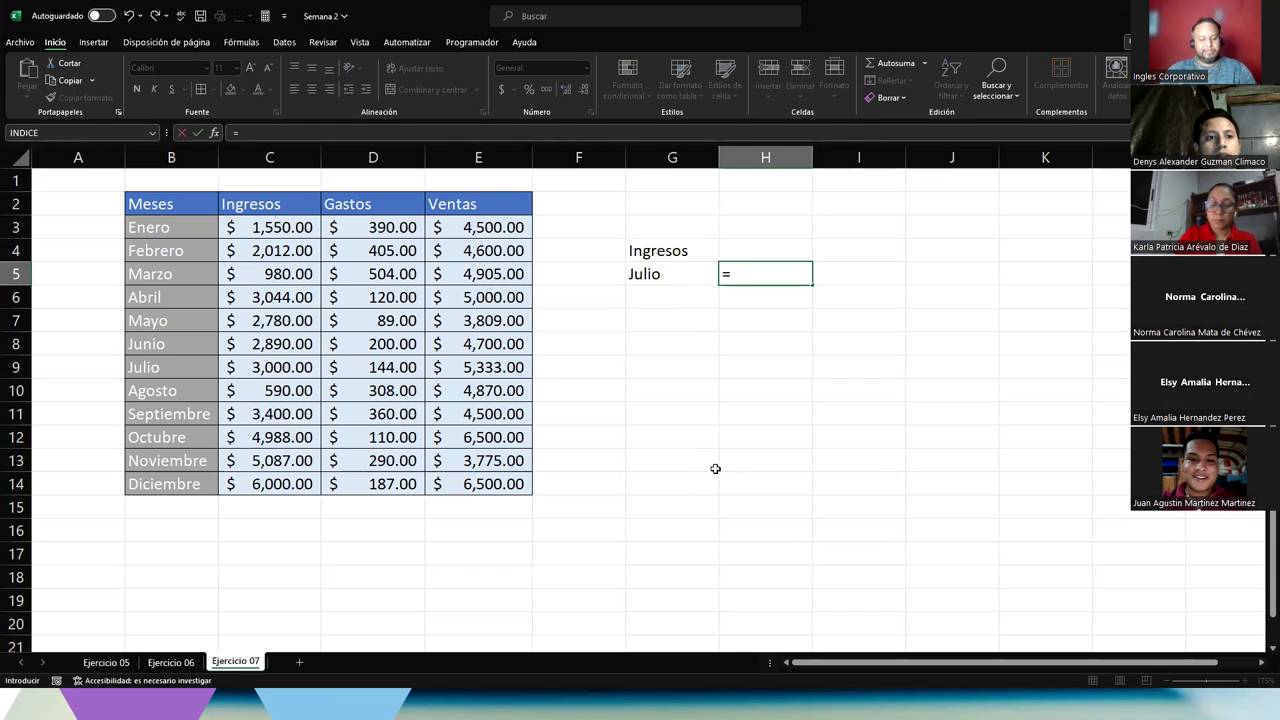
type("indice")
key("Tab")
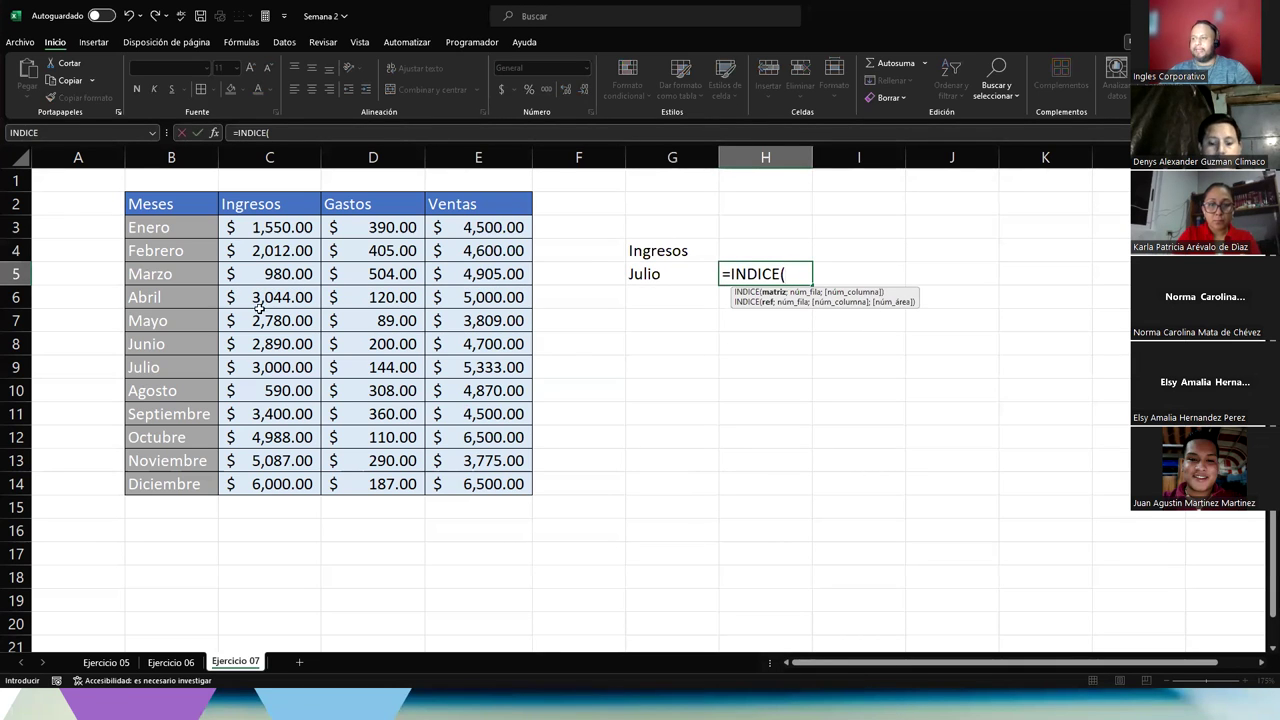
left_click_drag(166, 234, 469, 477)
type(";")
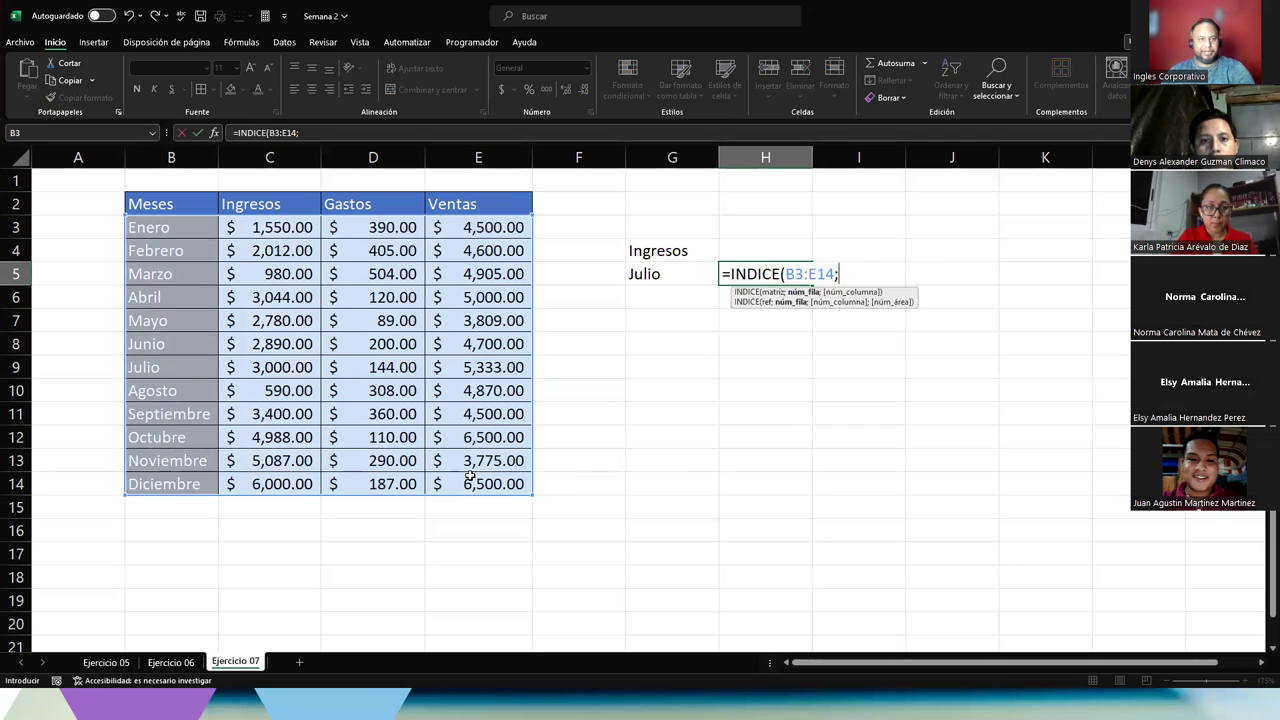
Add COINCIDIR("Julio";B3:E14;0) as the row-number argument of the INDICE formula in H5.
type("coin")
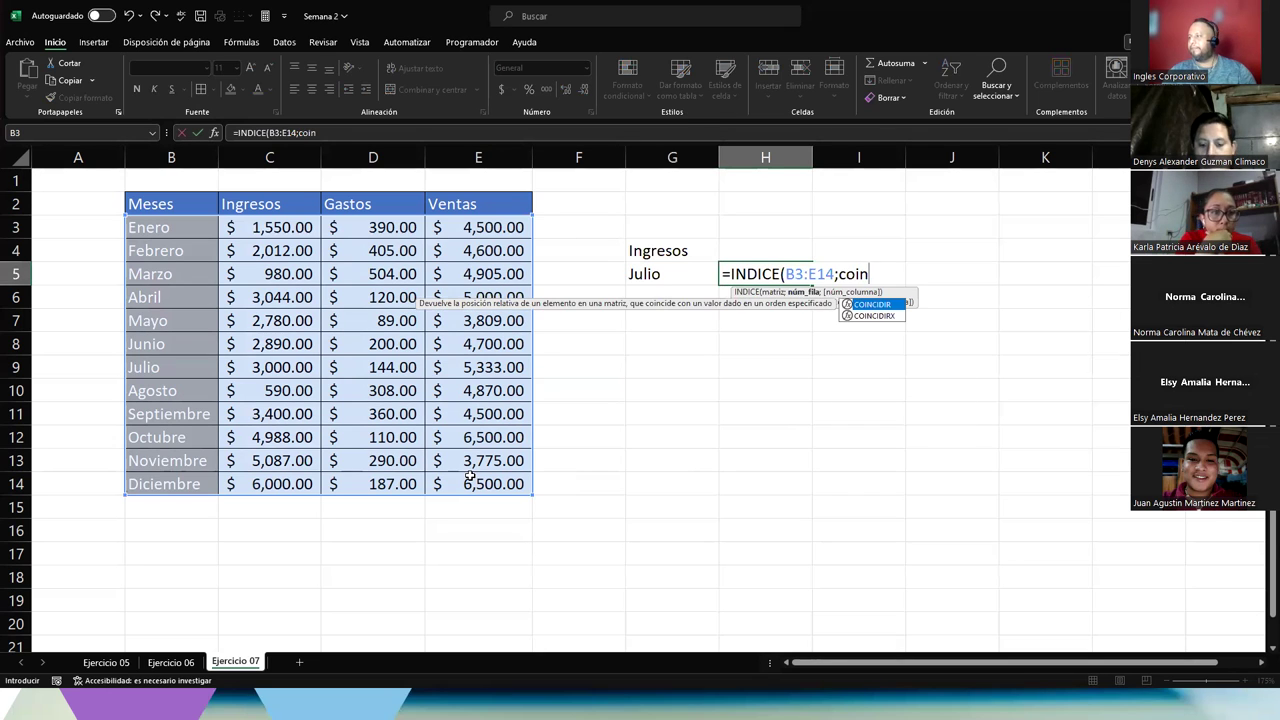
key("Tab")
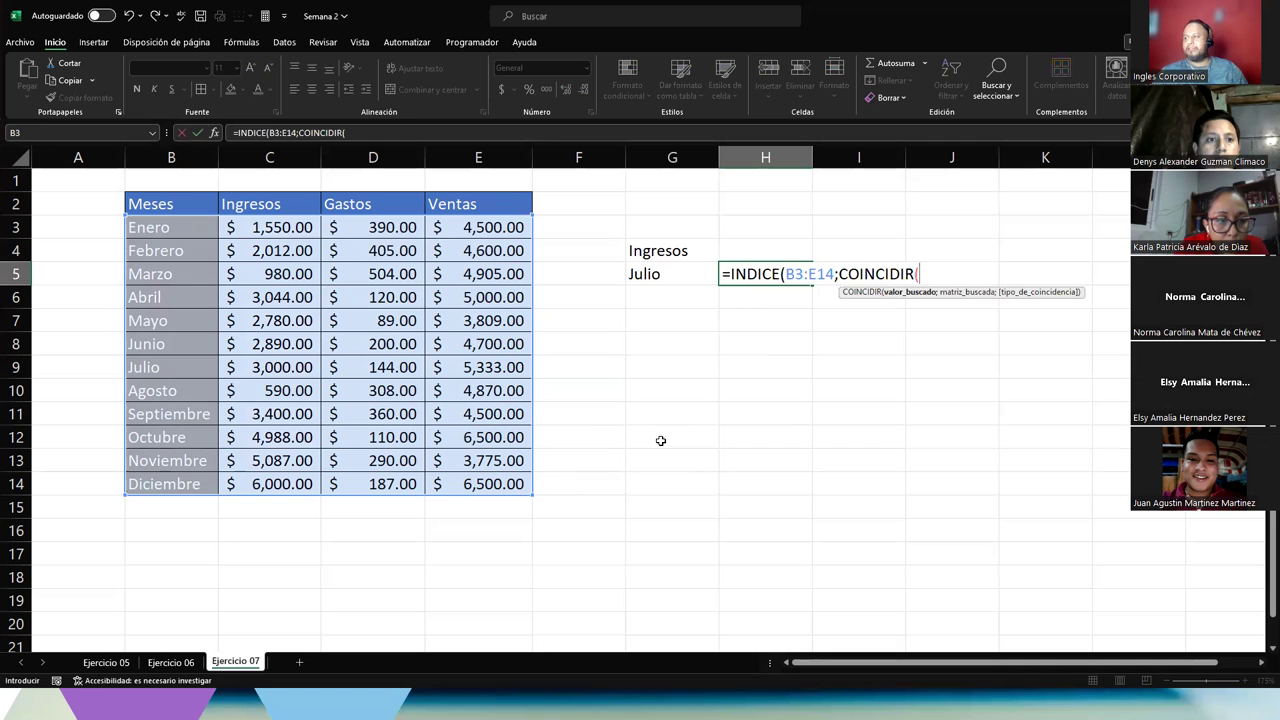
type("\"")
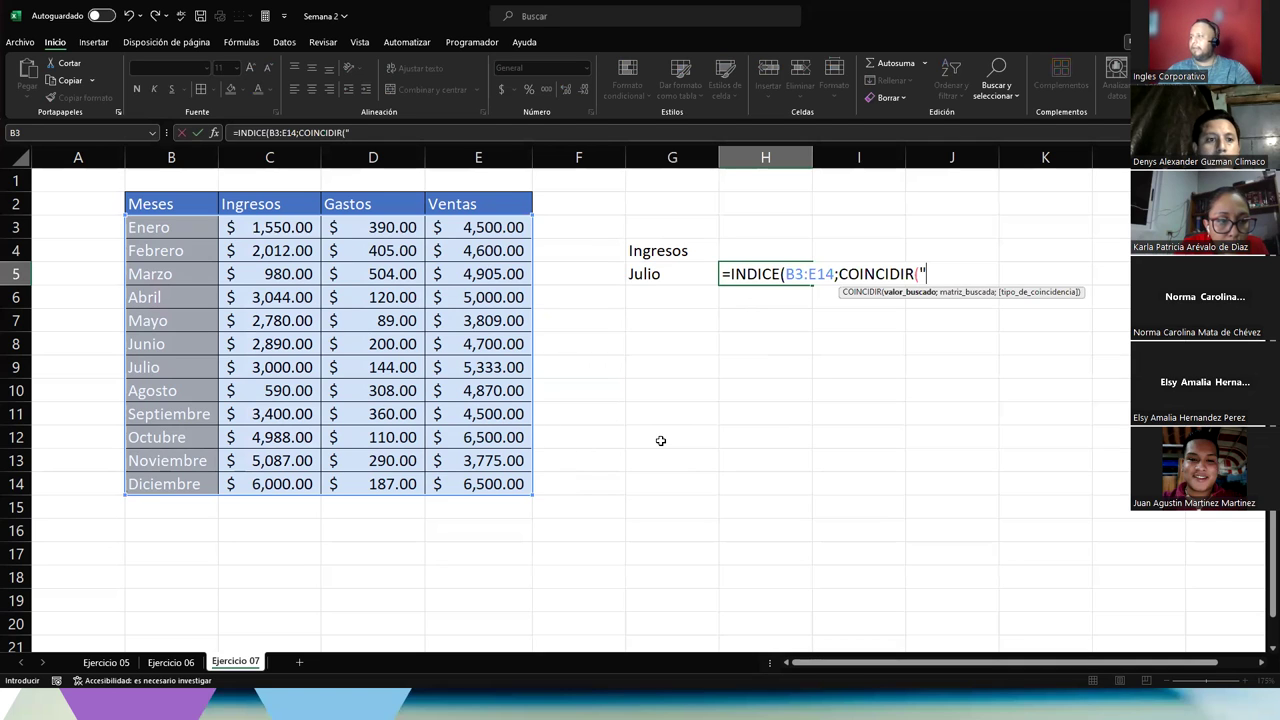
type("Julio\";")
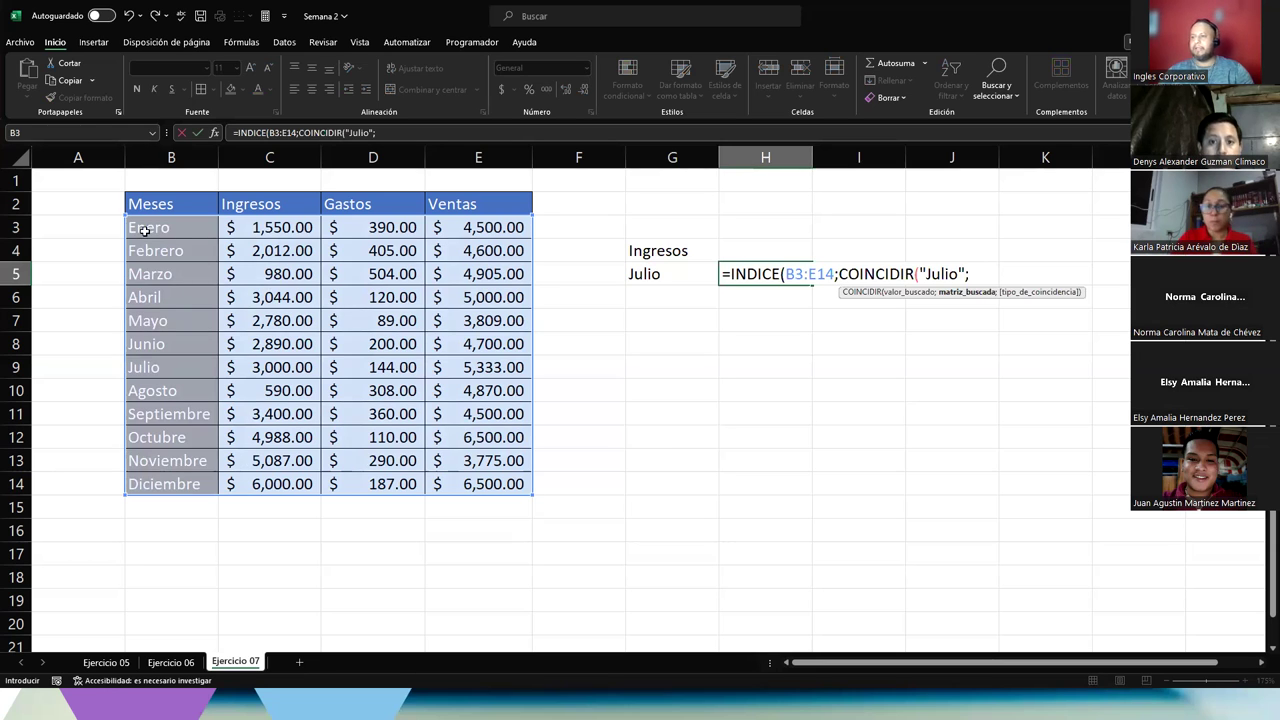
left_click_drag(148, 237, 472, 484)
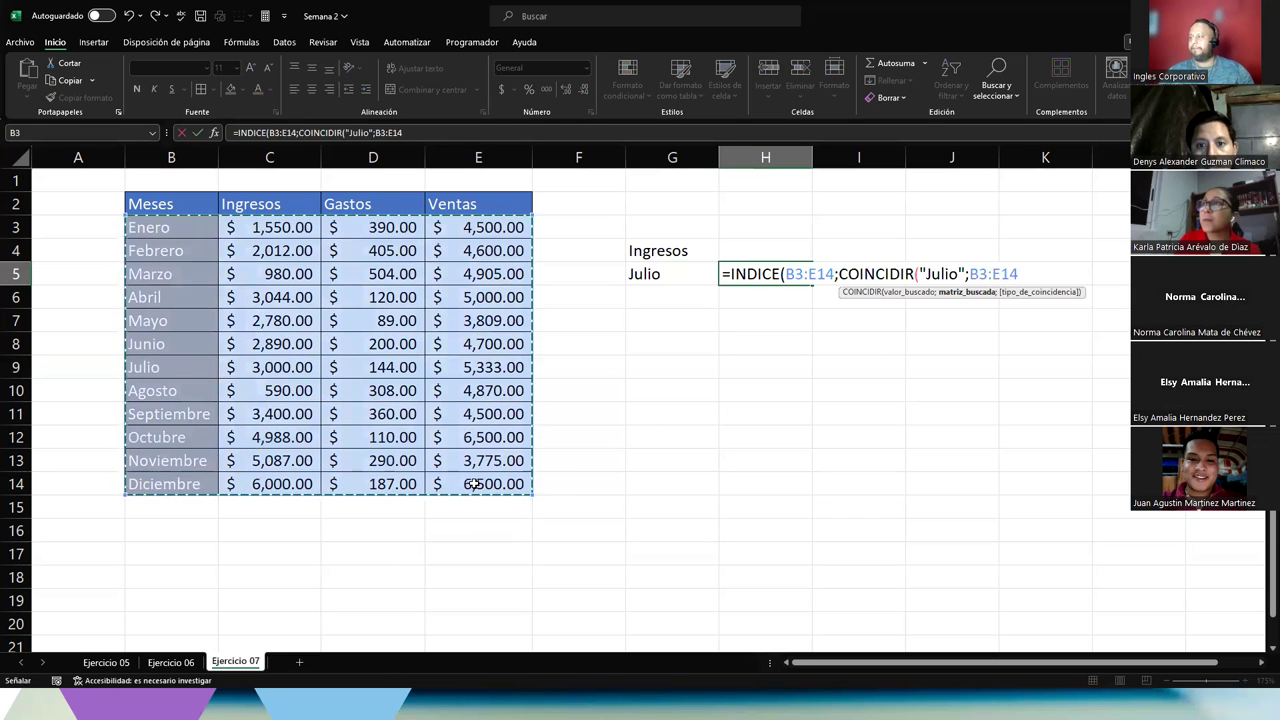
type(";0")
key("BackSpace")
type("0")
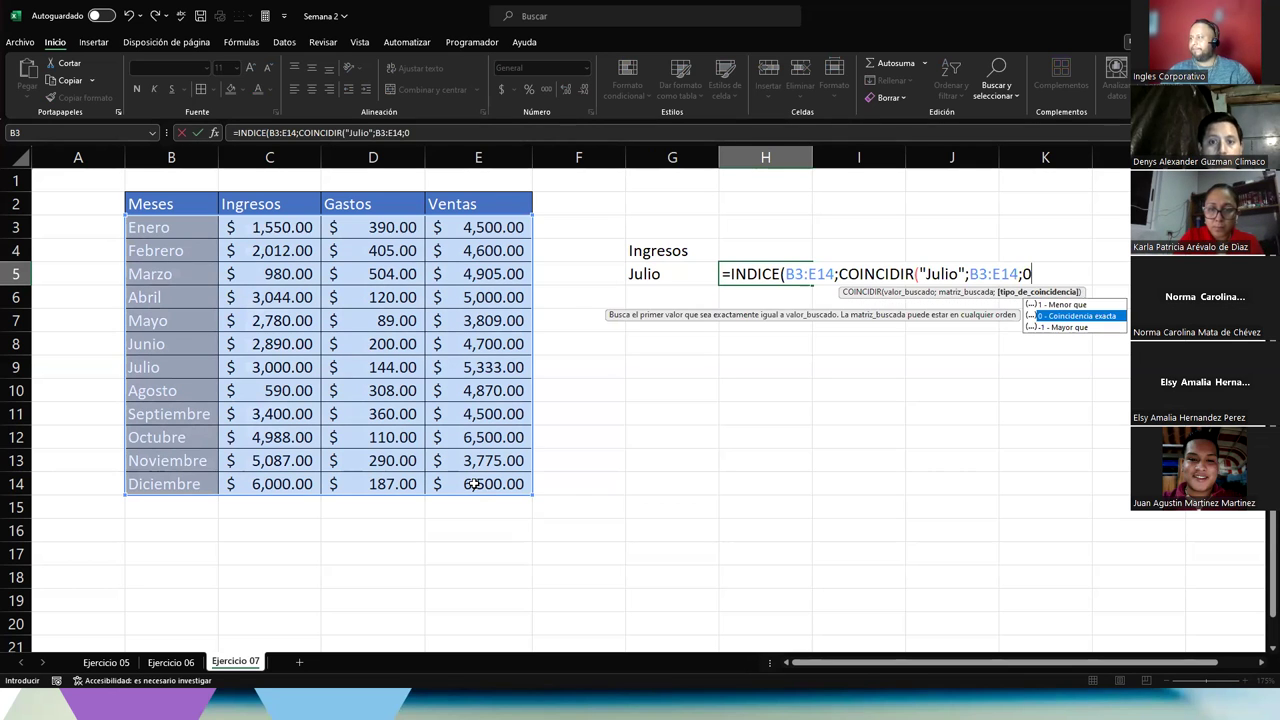
type(")")
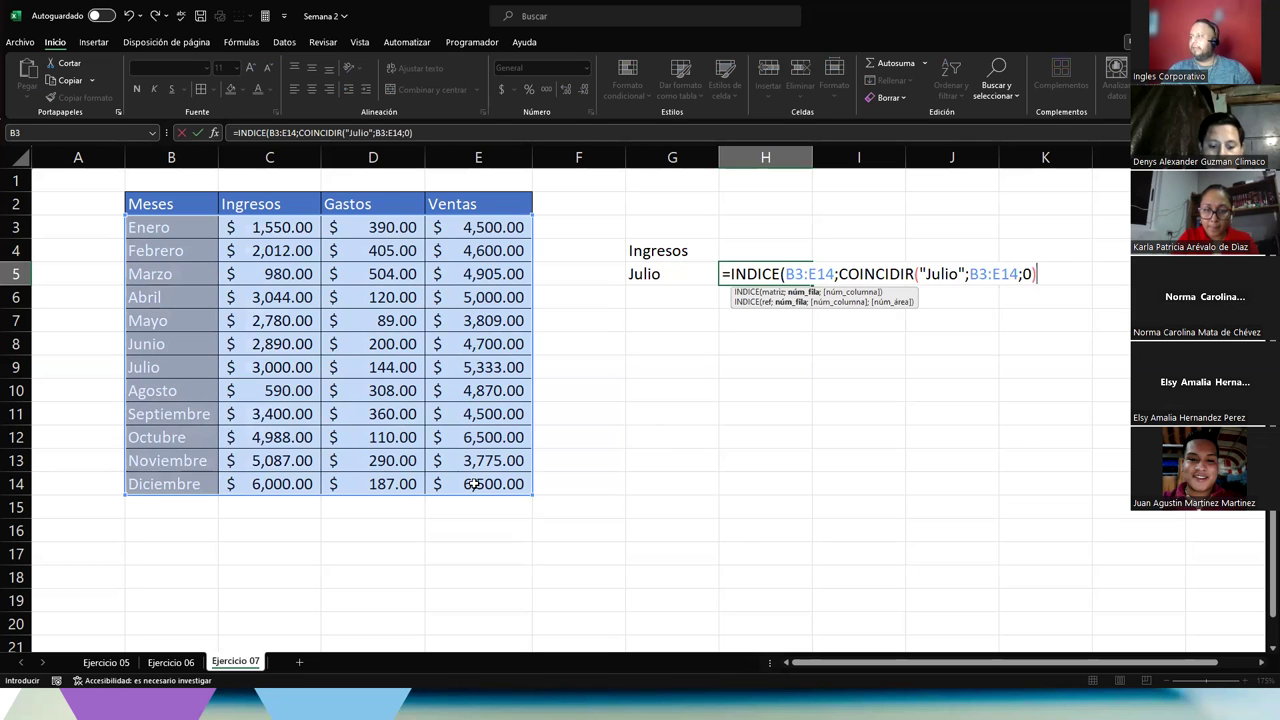
Complete the INDICE formula in H5 with column number 2.
type(";")
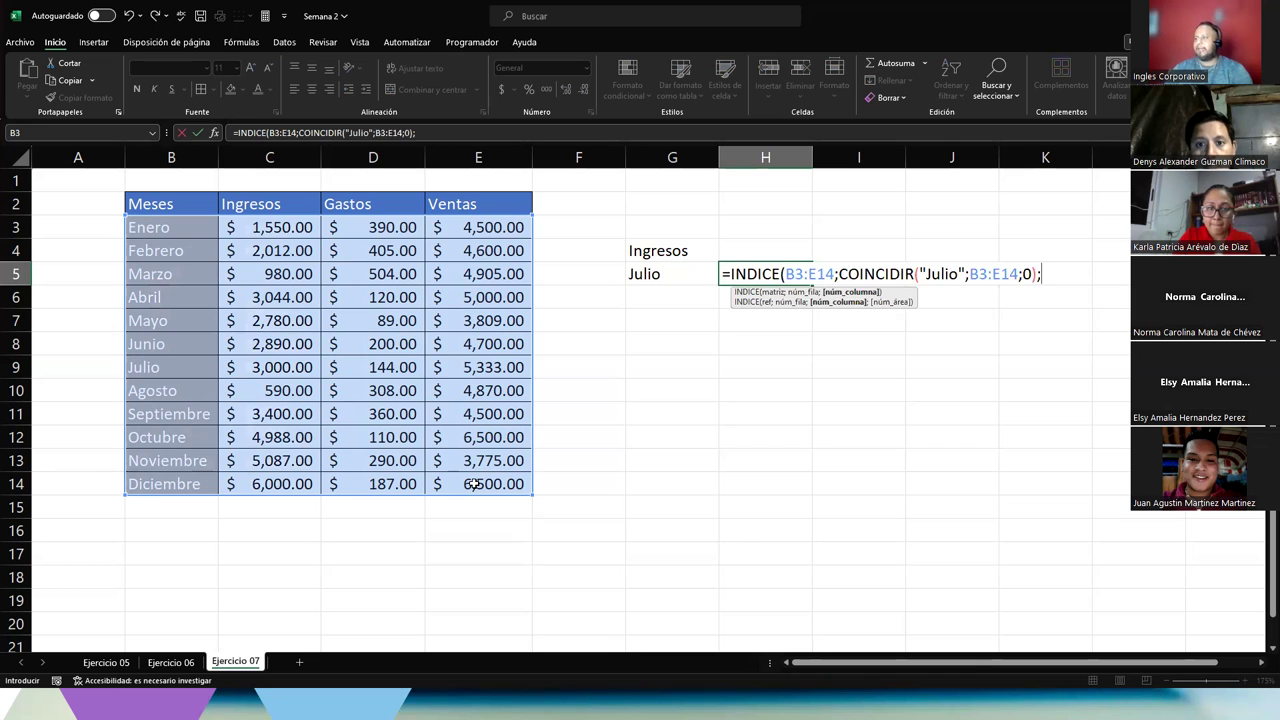
type("2")
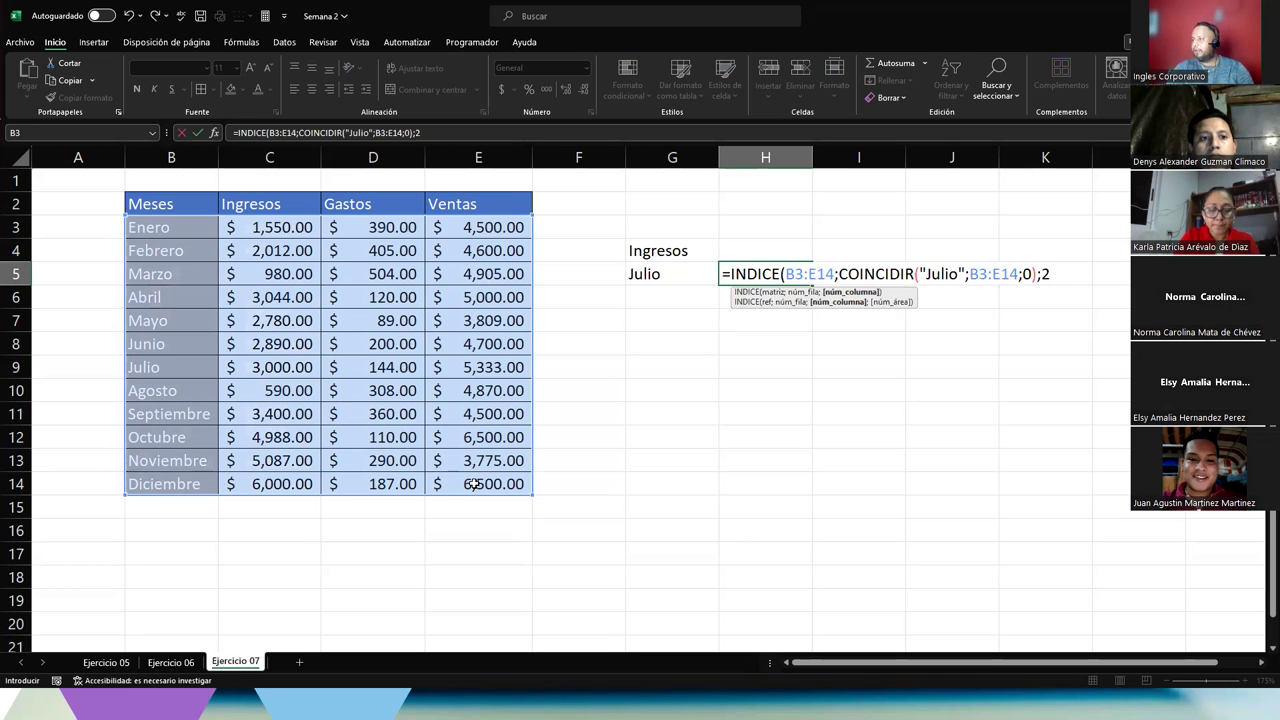
type(")")
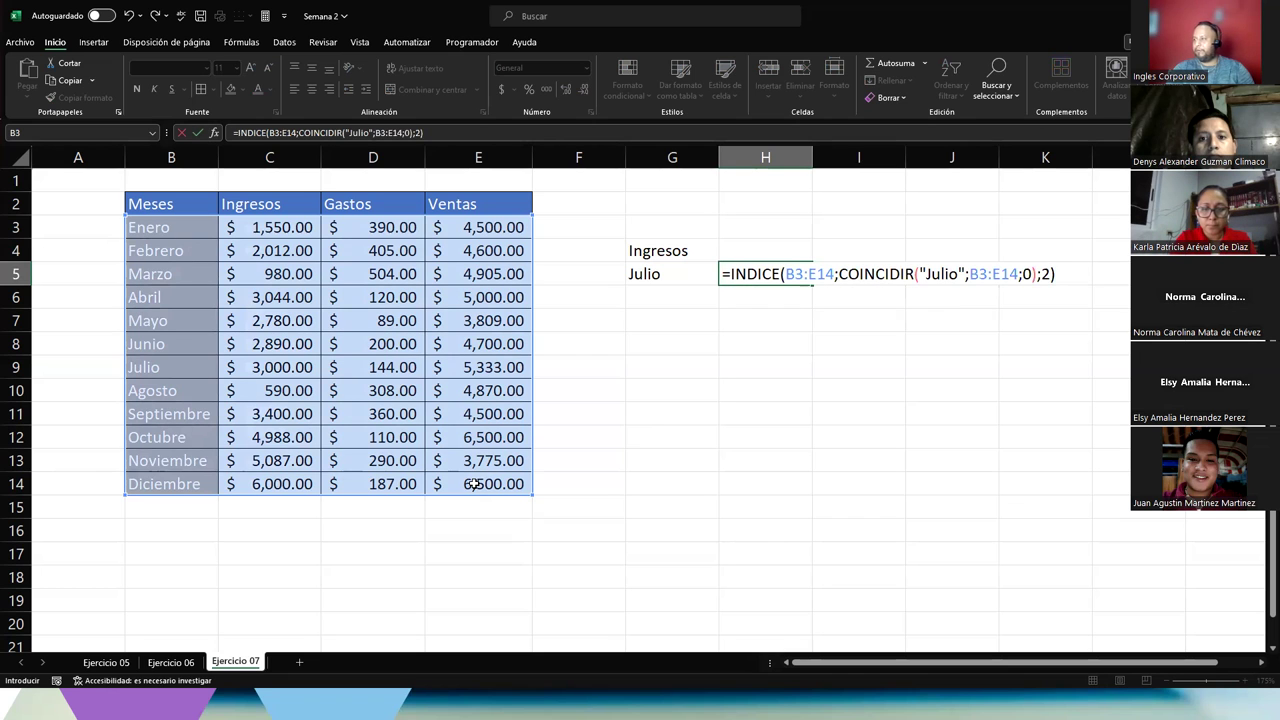
key("Return")
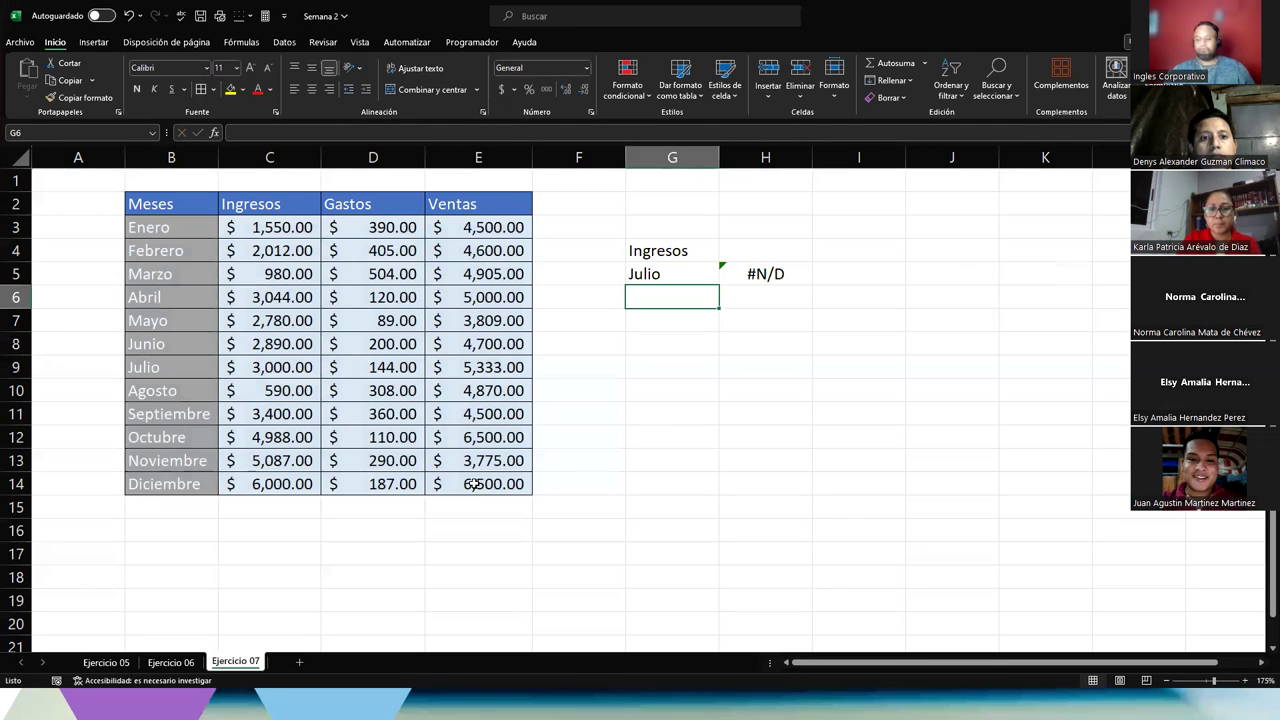
Check the matrix, row and column arguments of the INDICE formula in H5.
key("Up")
key("Right")
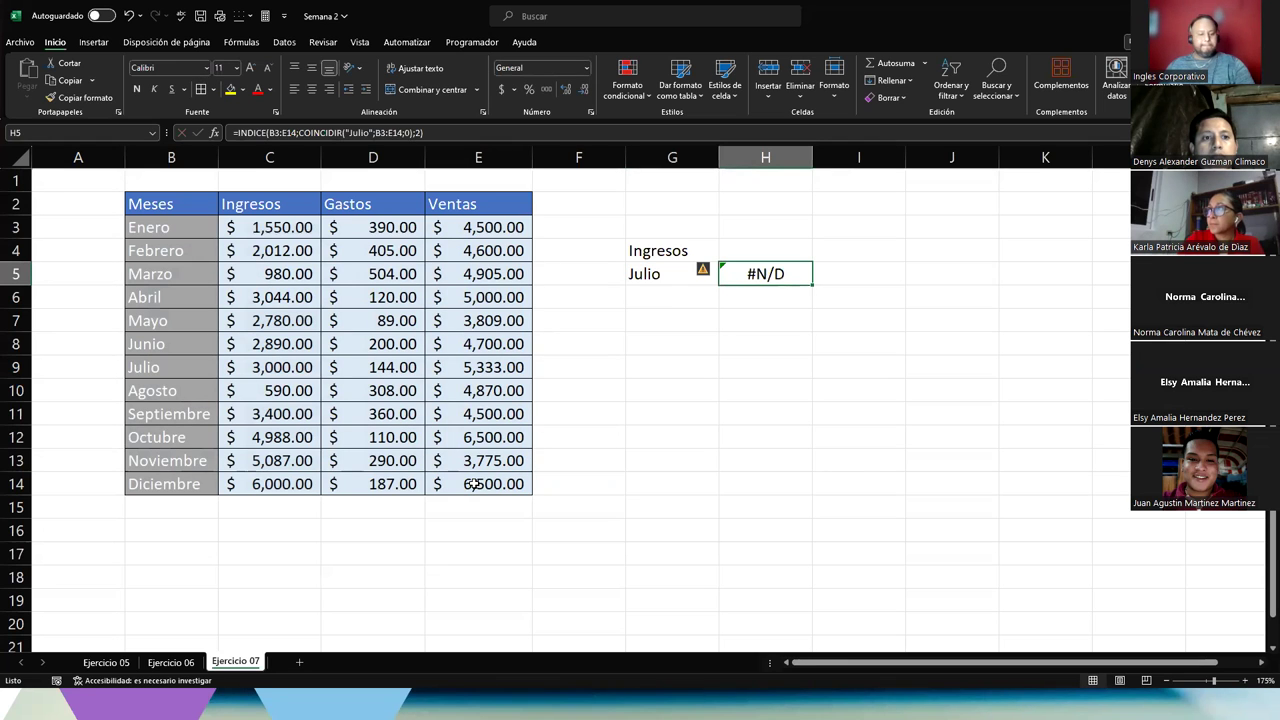
key("F2")
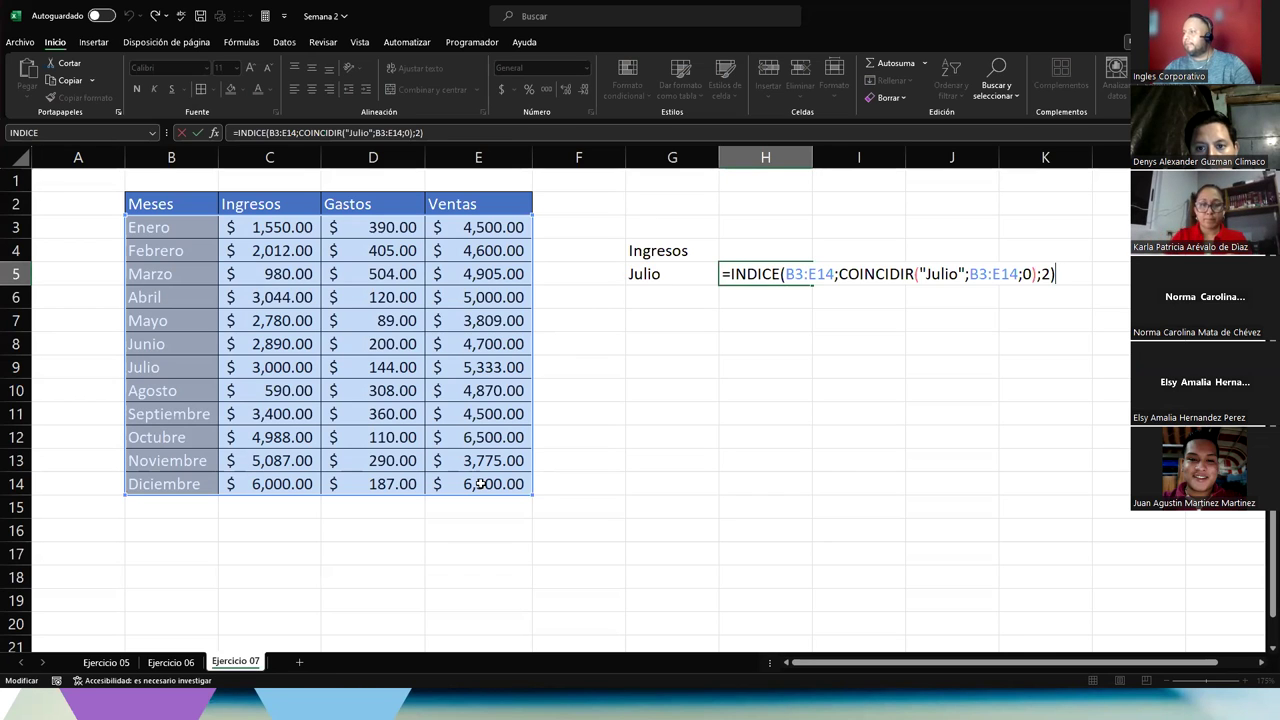
left_click(816, 275)
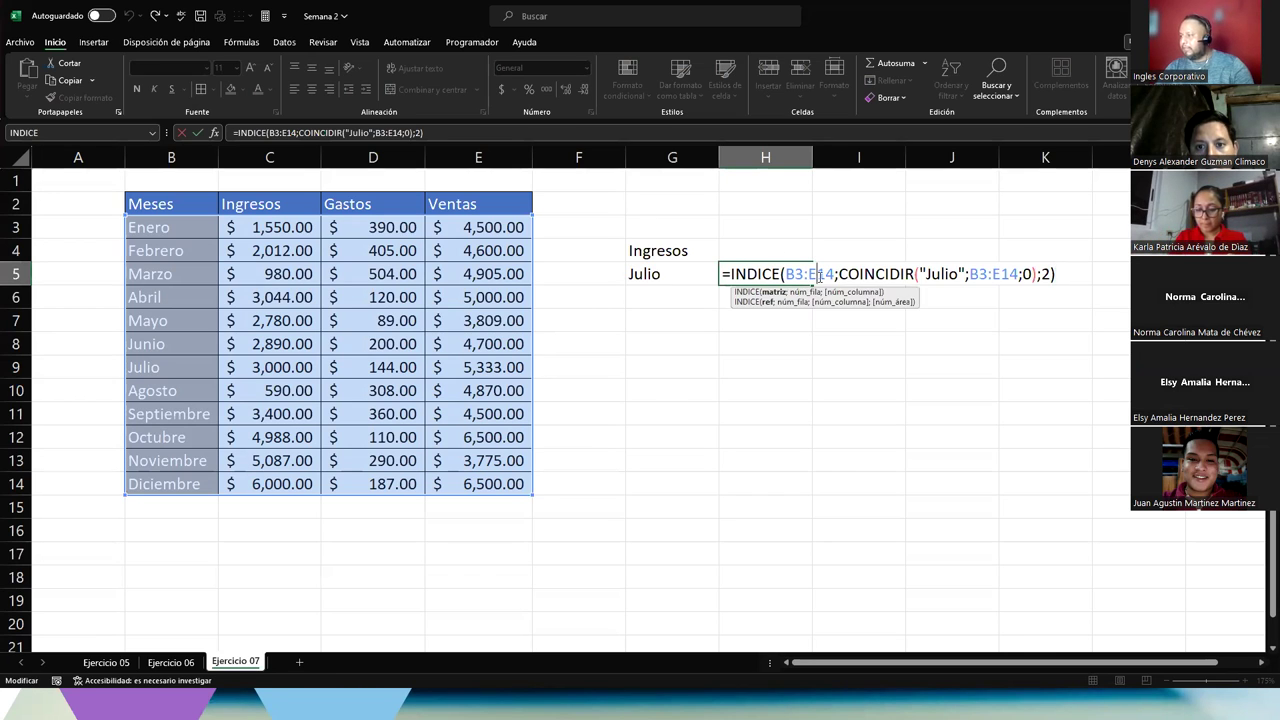
left_click(864, 274)
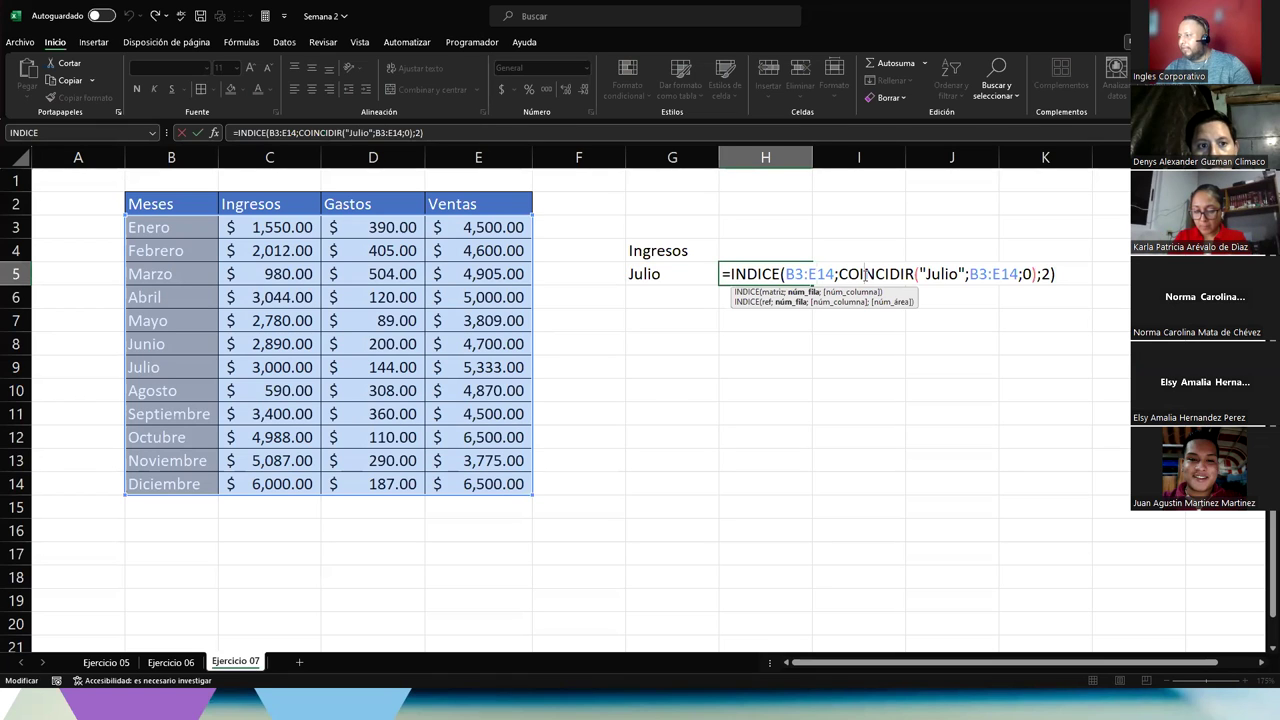
left_click(1043, 276)
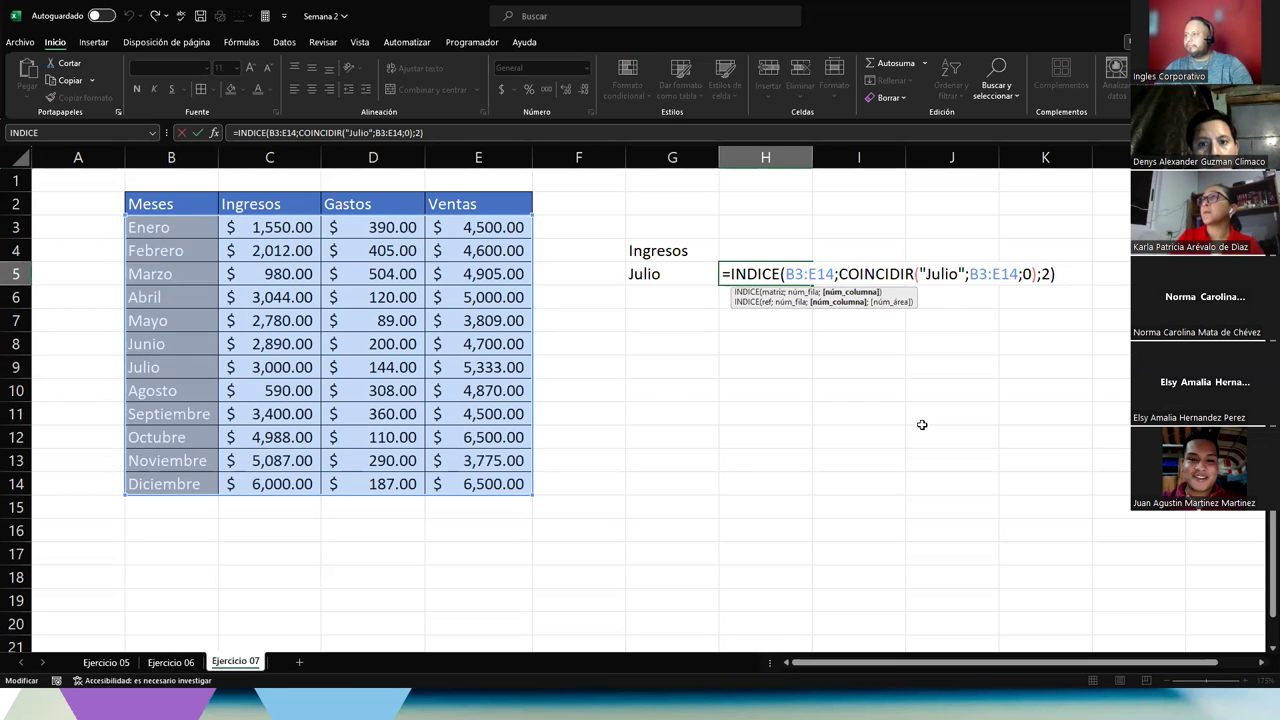
key("Escape")
Change the COINCIDIR search range in the H5 formula to B3:B14, the months column only.
double_click(772, 274)
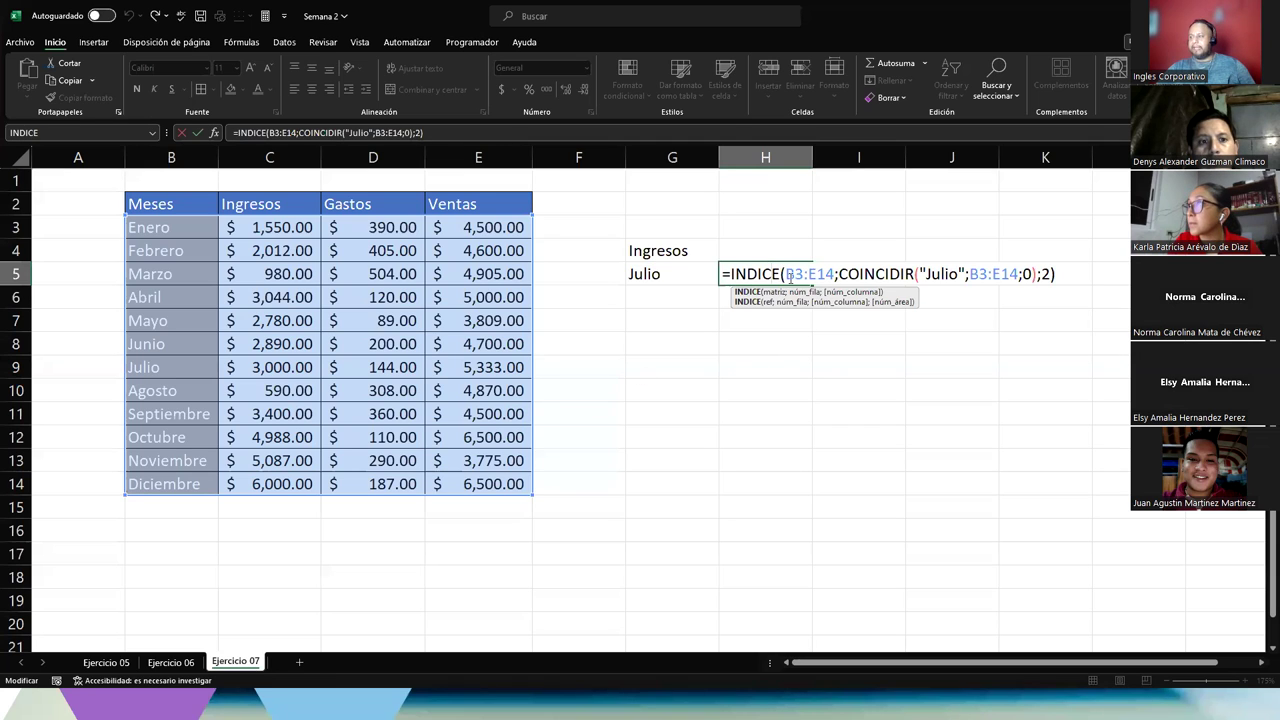
left_click(818, 273)
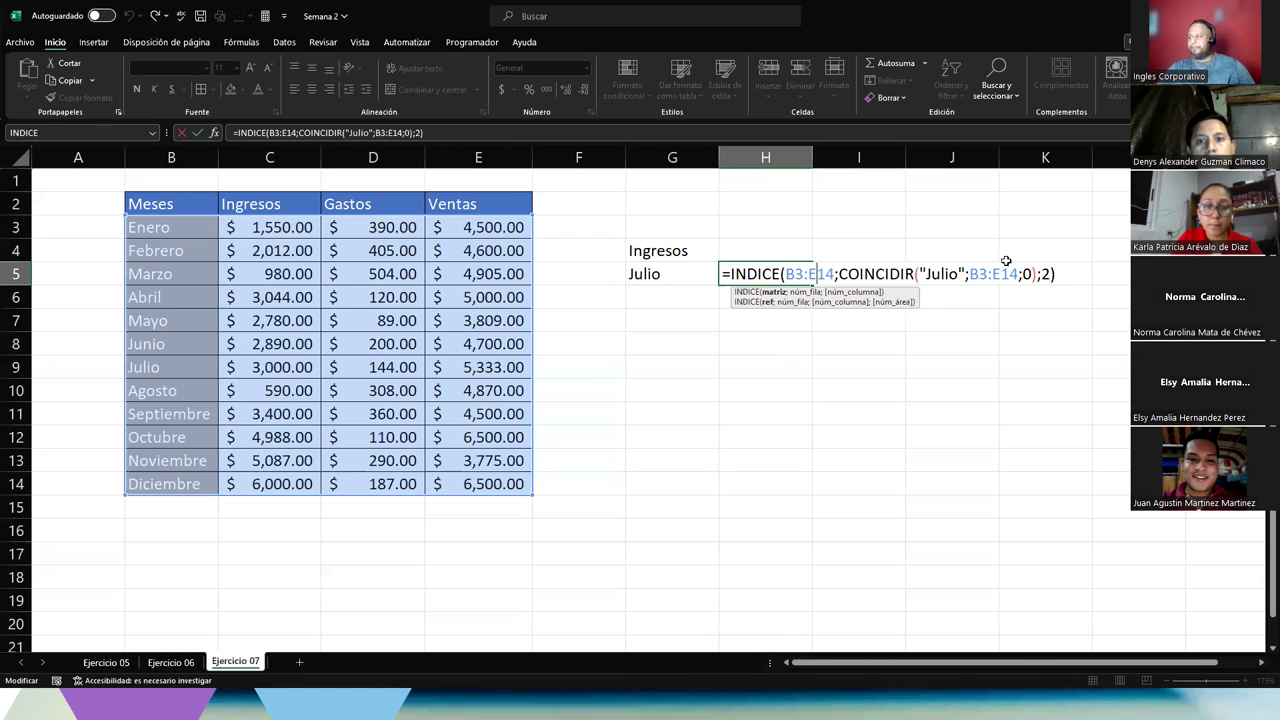
left_click(1000, 274)
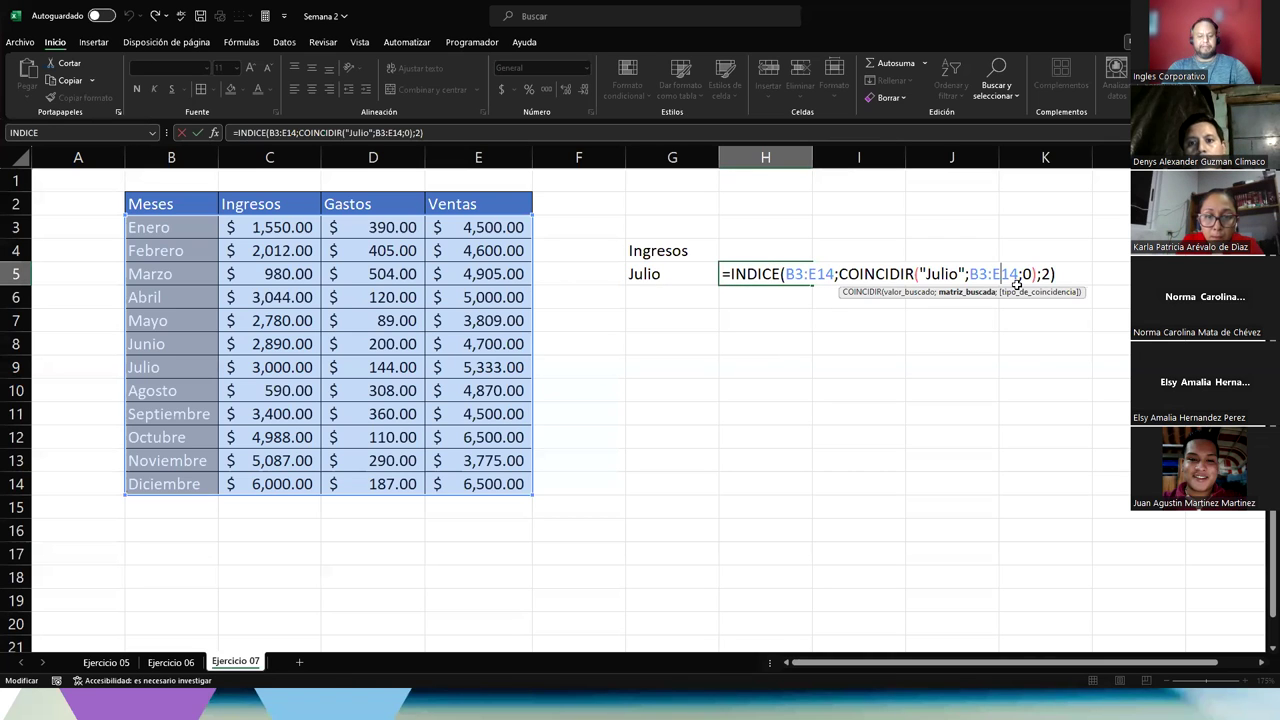
key("BackSpace")
type("B")
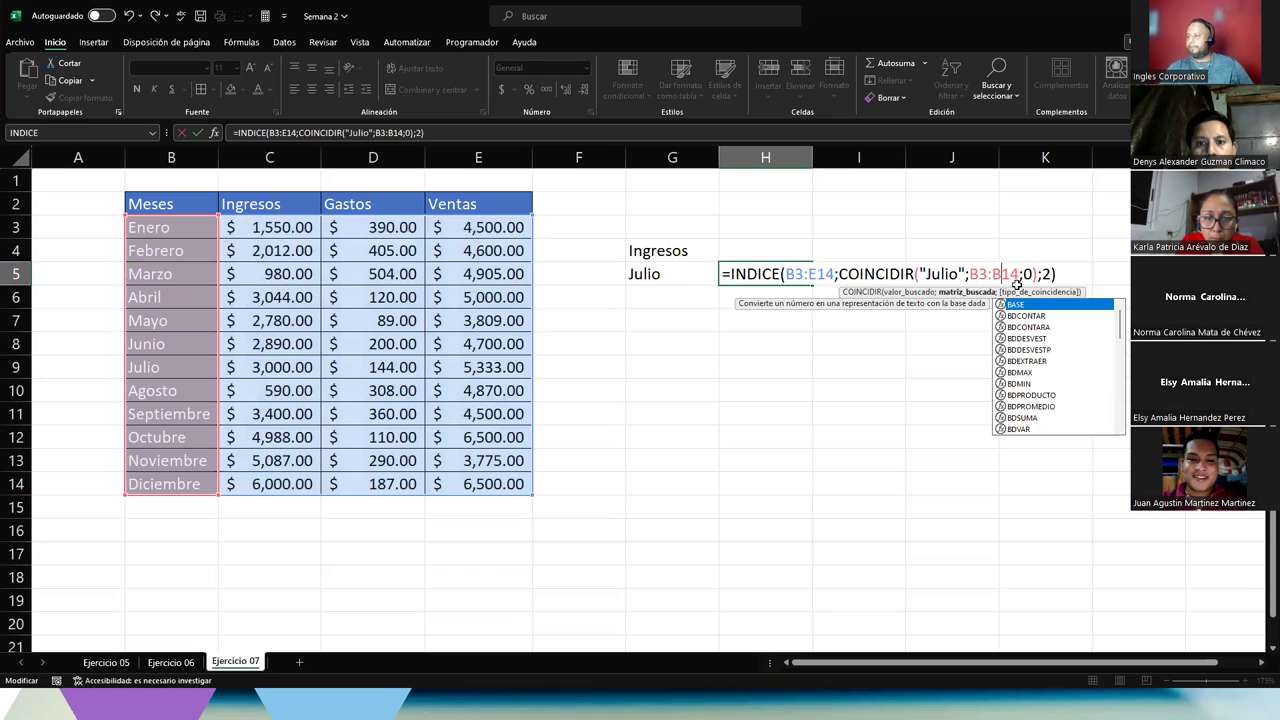
key("Return")
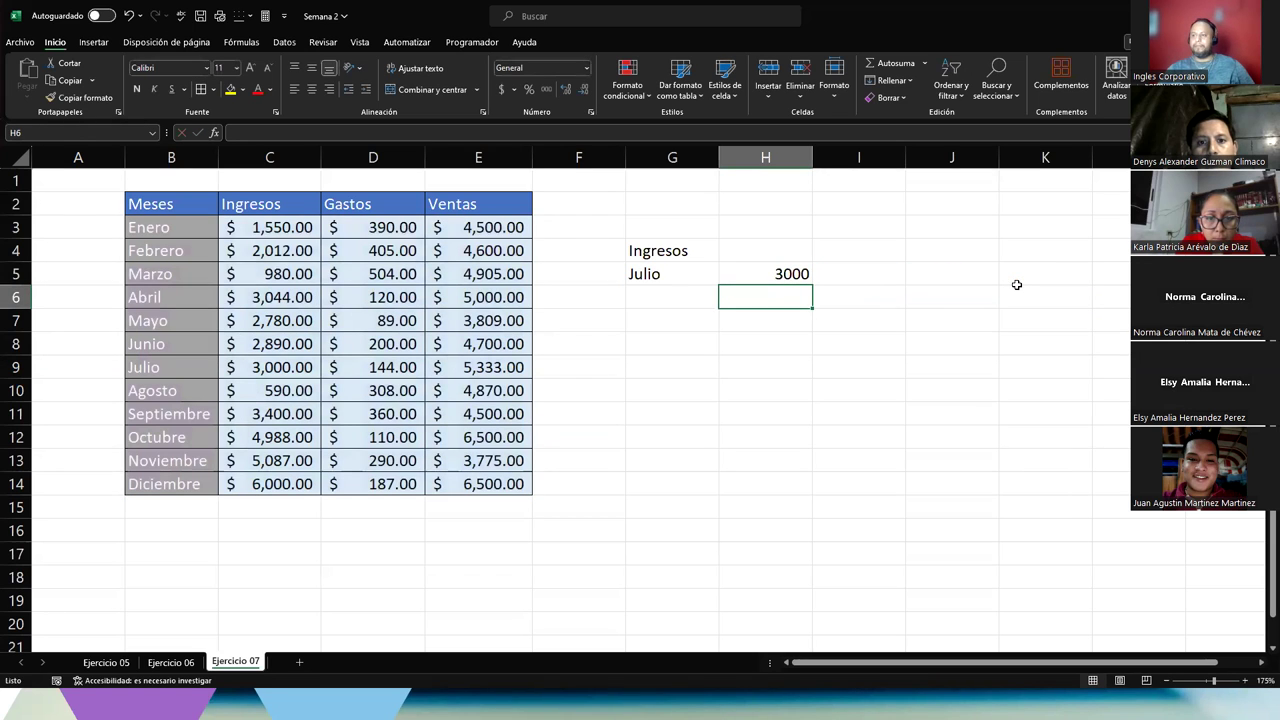
Review the INDICE matrix and the COINCIDIR lookup value and search range in the corrected H5 formula.
left_click(769, 274)
double_click(769, 274)
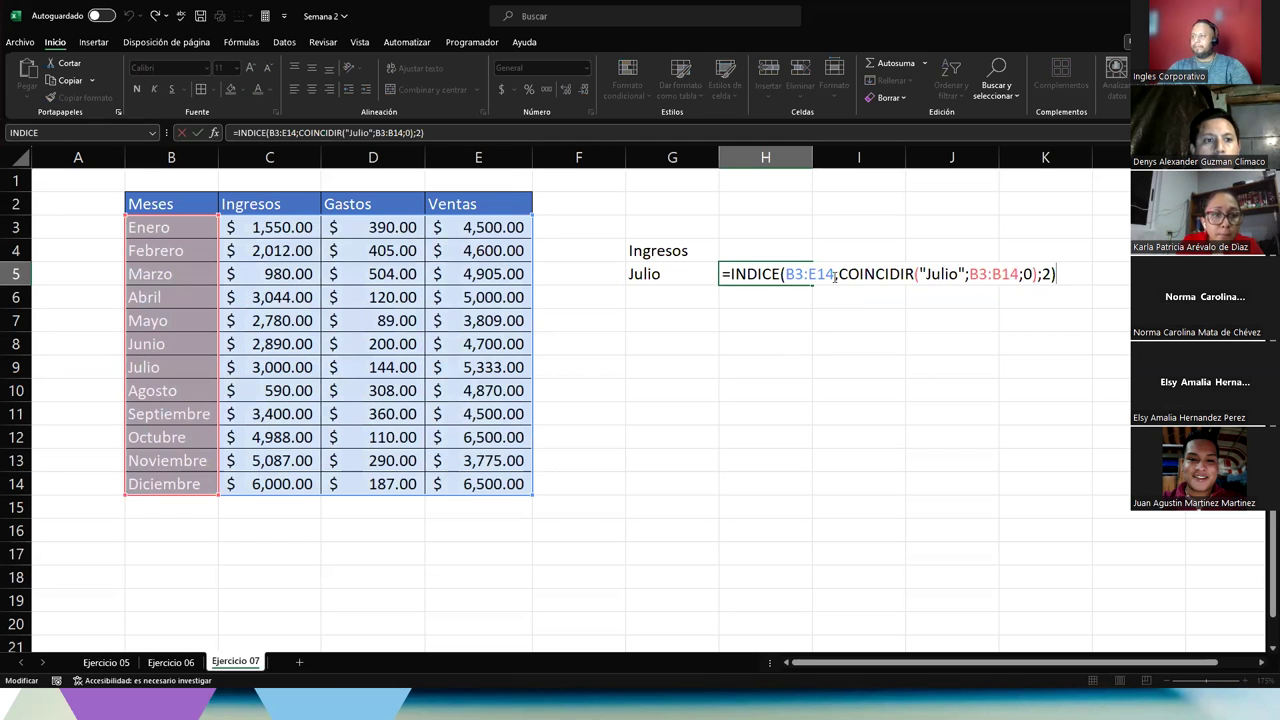
left_click(800, 274)
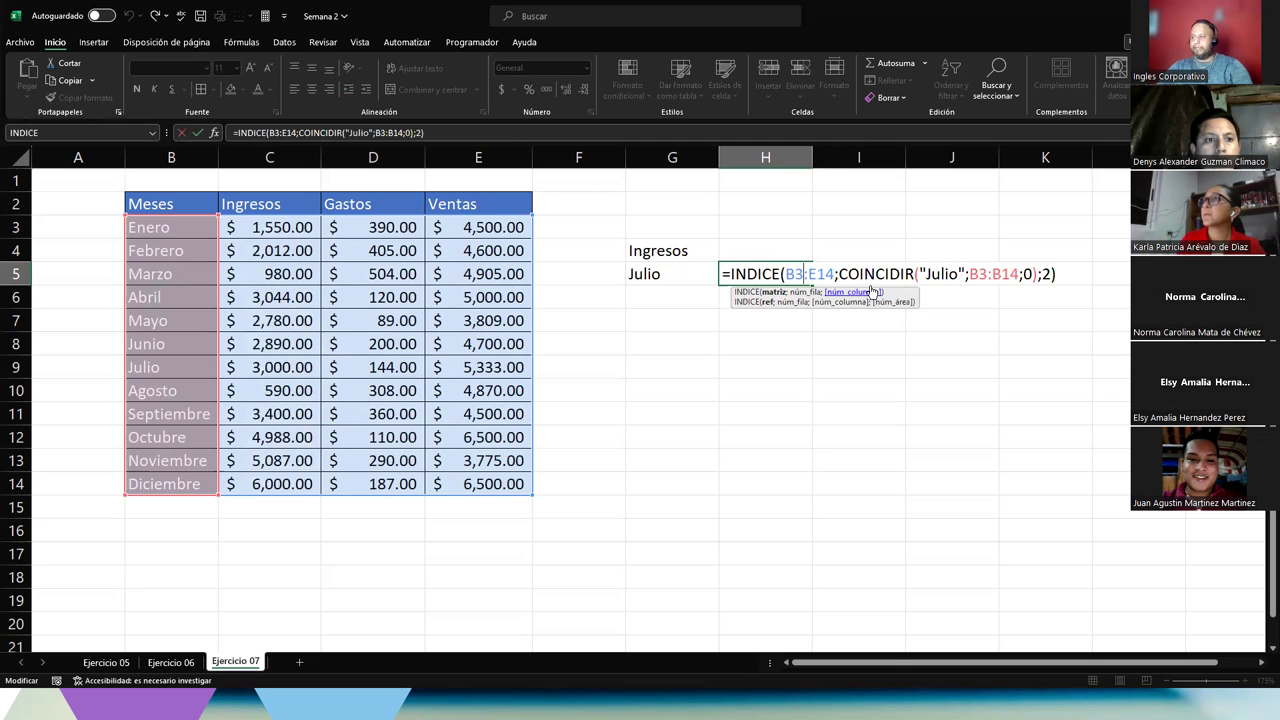
left_click(925, 274)
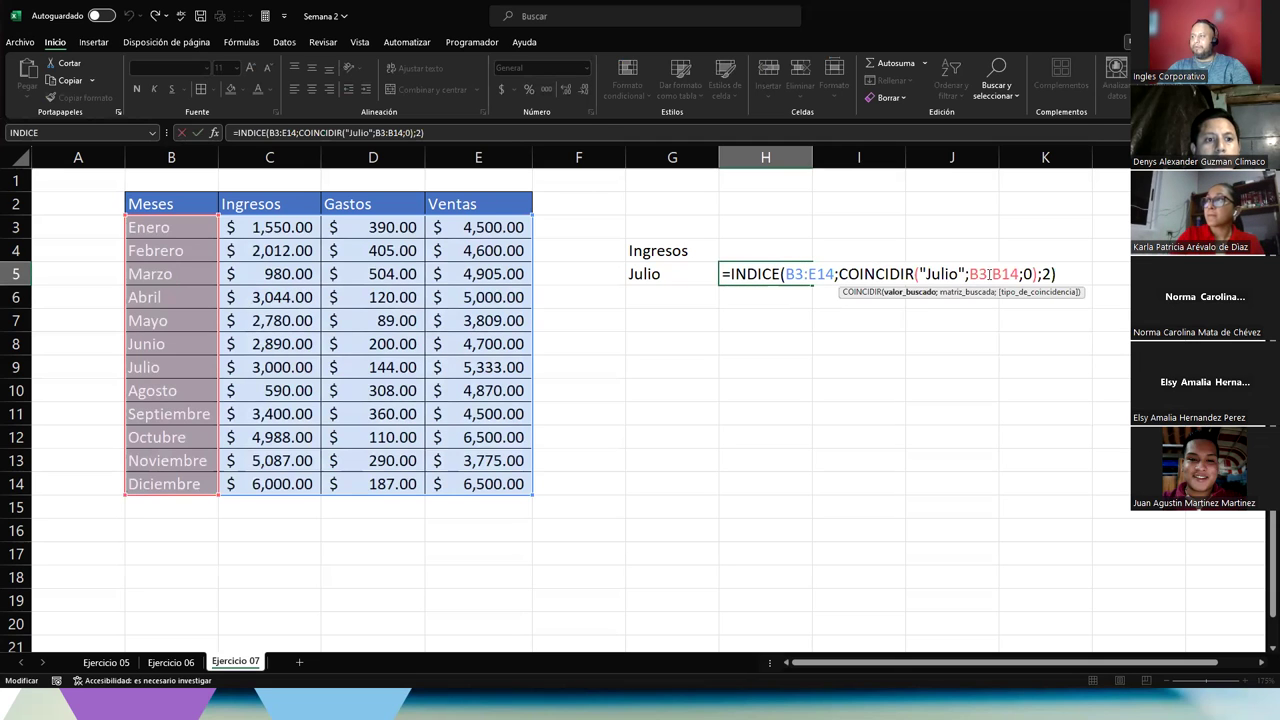
left_click(988, 274)
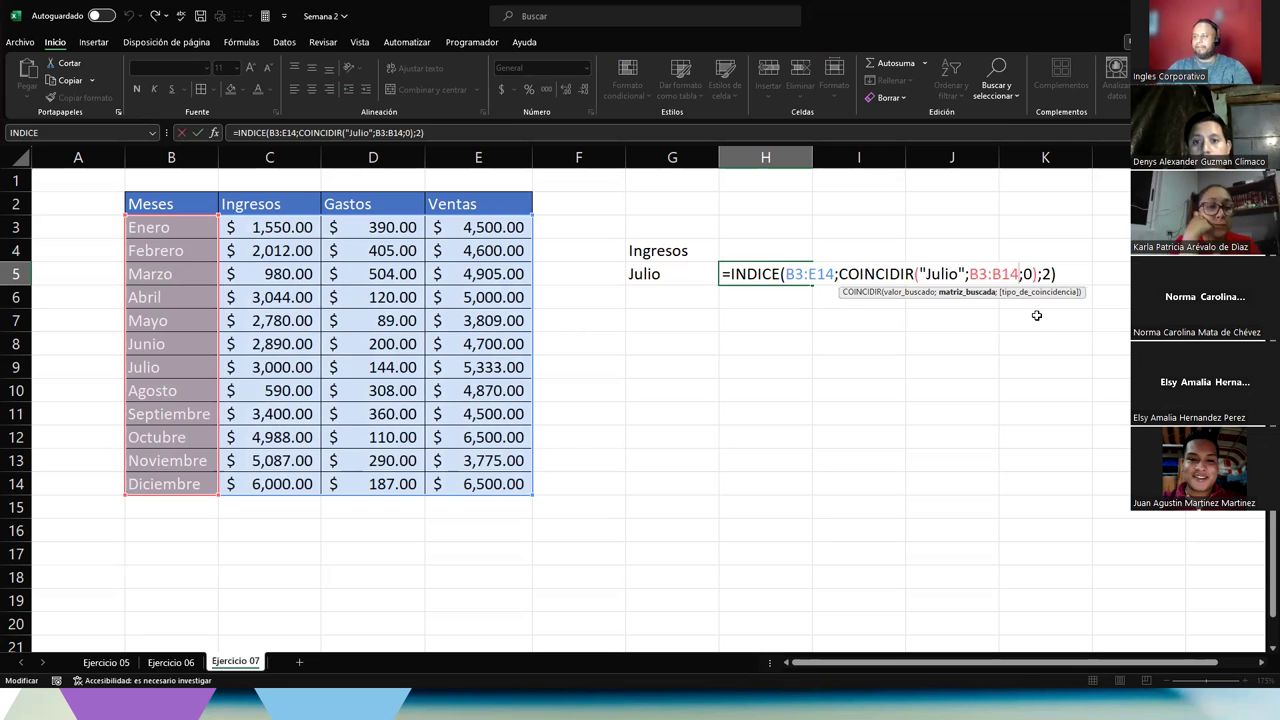
key("Return")
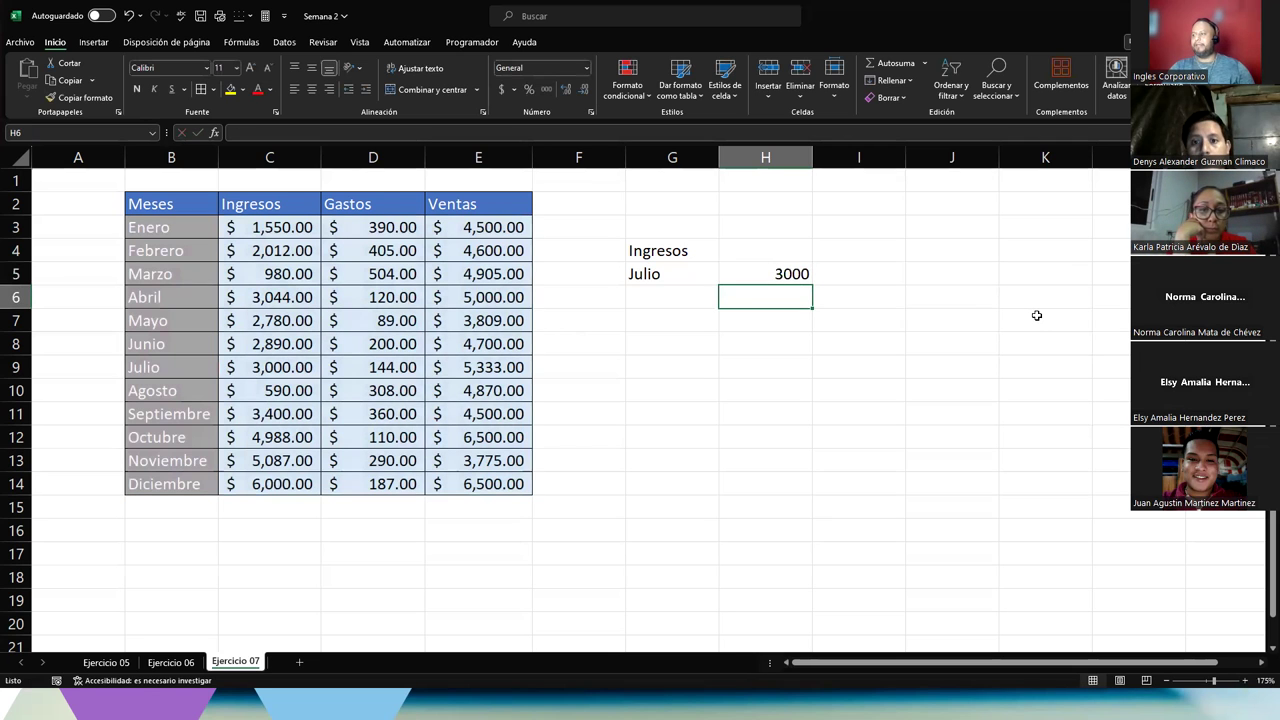
Apply the dollar accounting number format to the lookup result in H5.
key("Up")
left_click(505, 90)
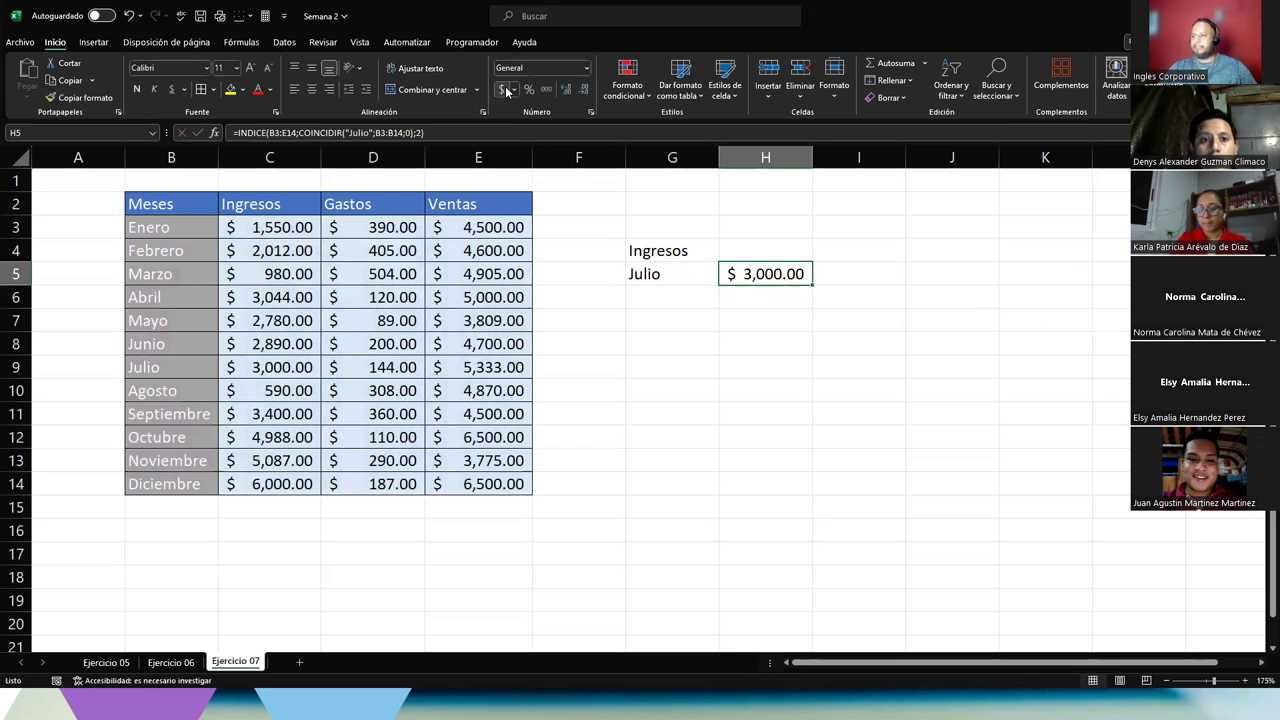
Highlight column C and row 9 to see where Ingresos and Julio cross, and inspect the H5 formula again.
left_click(271, 157)
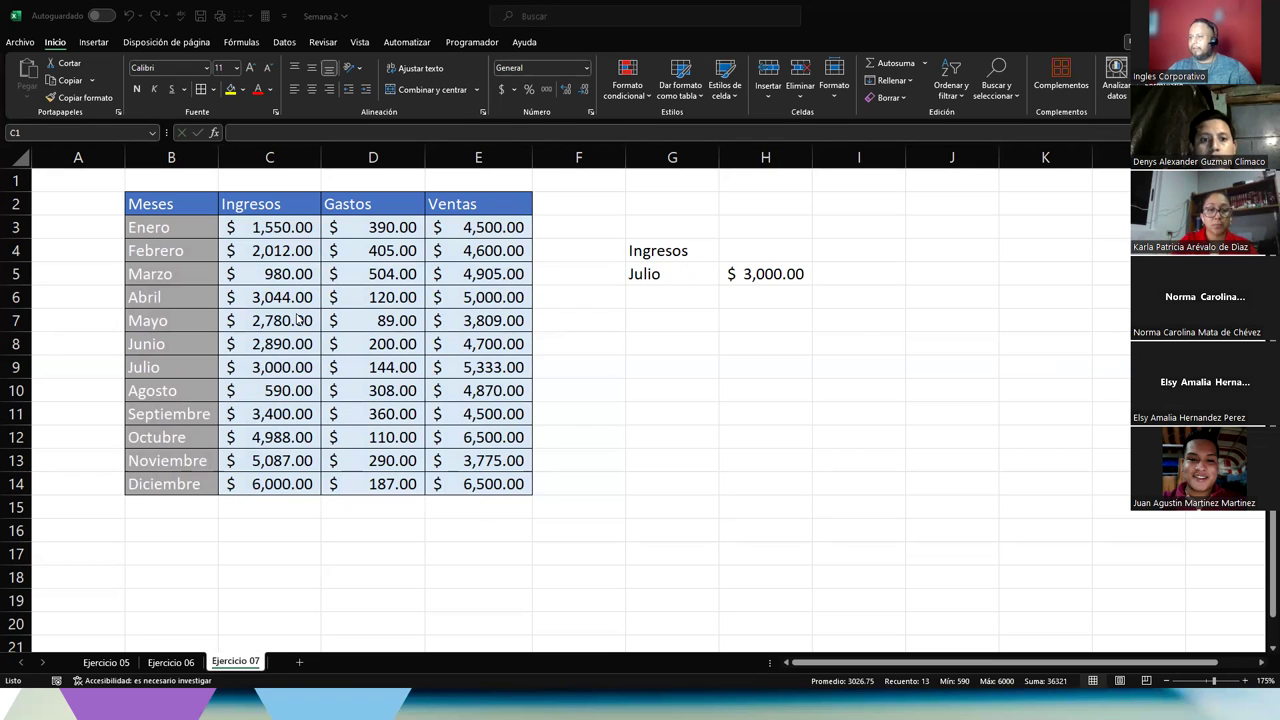
key("ctrl+space")
left_click(10, 369, "ctrl")
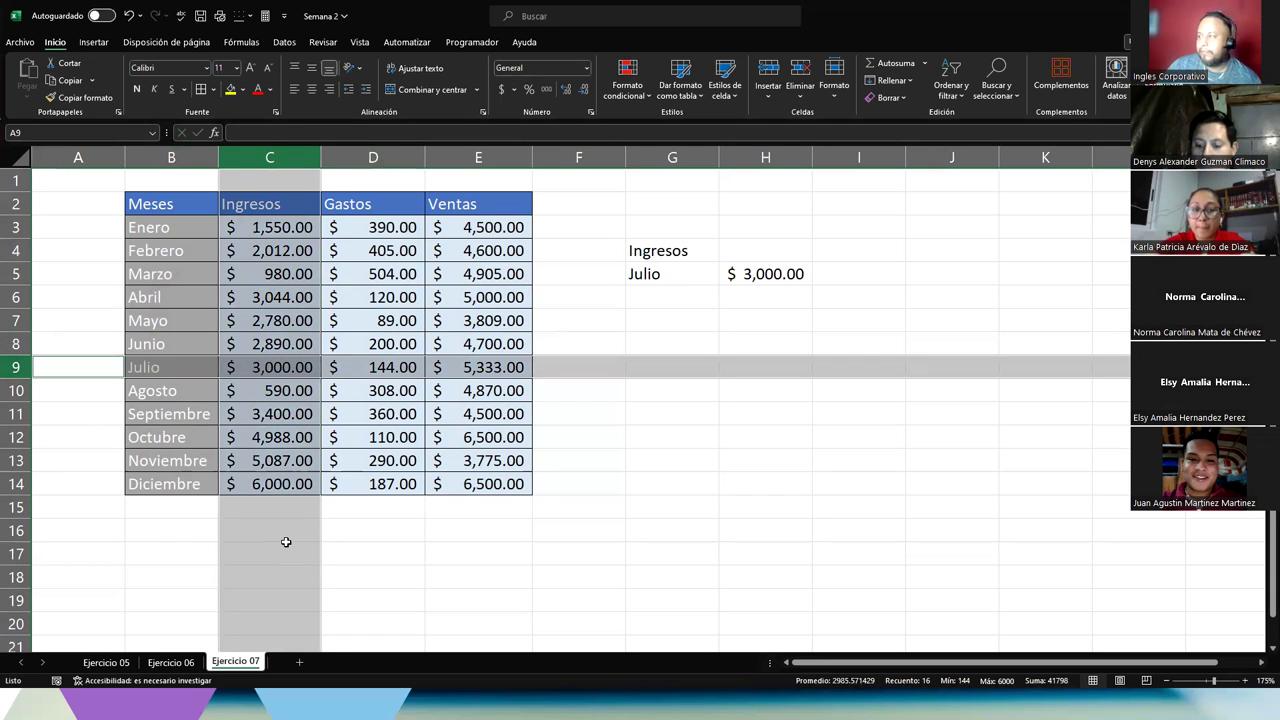
left_click(666, 397)
double_click(760, 280)
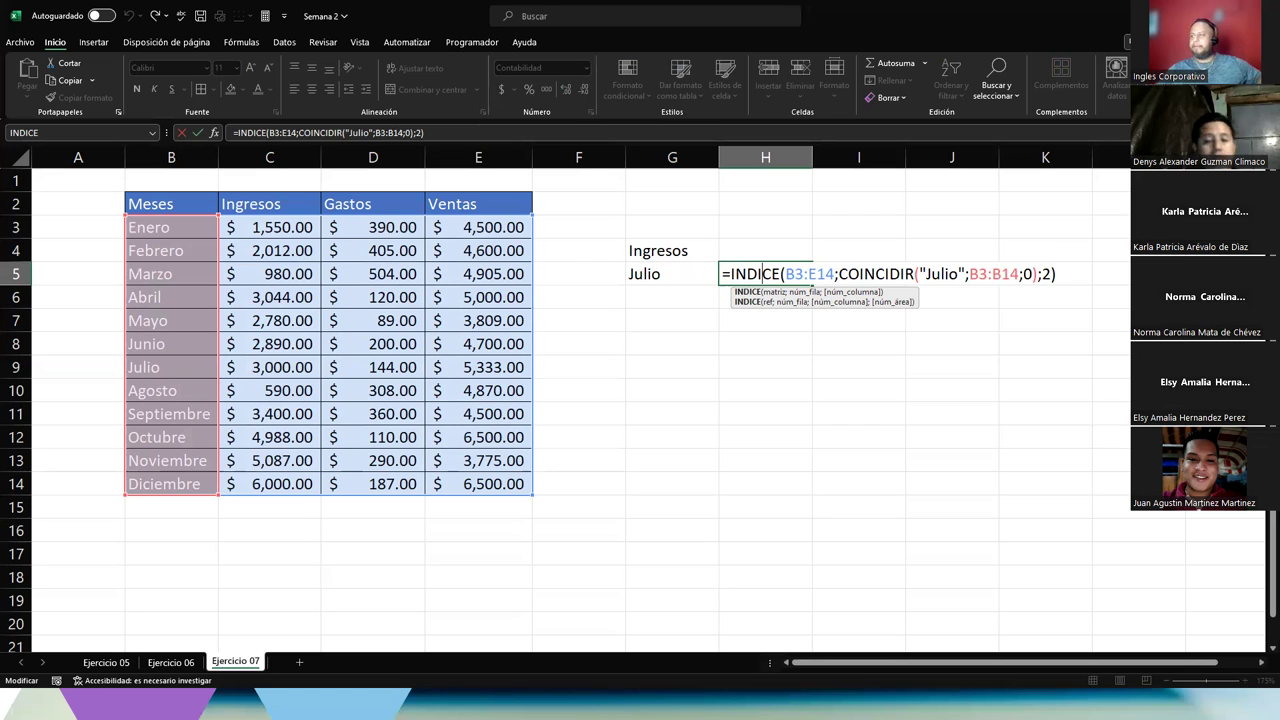
Enter the second pair of lookup labels, Gatos in G8 and Diciembre in G9.
left_click(651, 343)
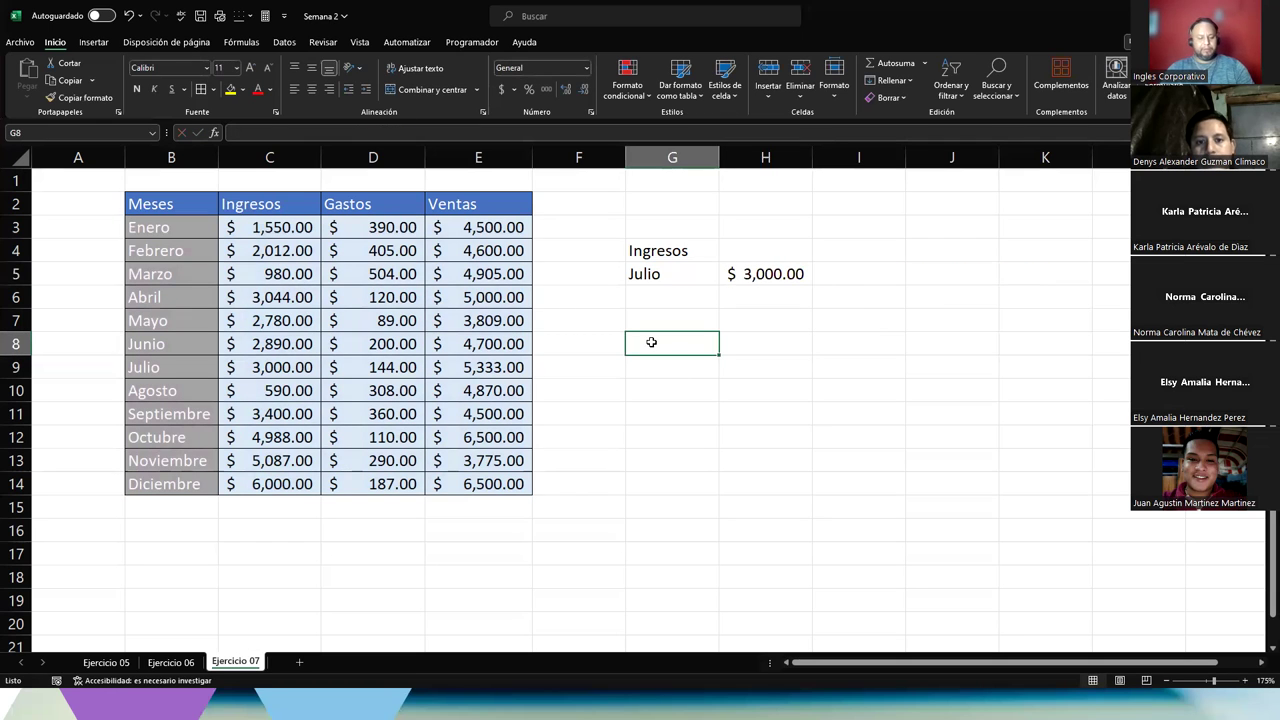
type("E")
key("BackSpace")
type("Gastos")
key("Return")
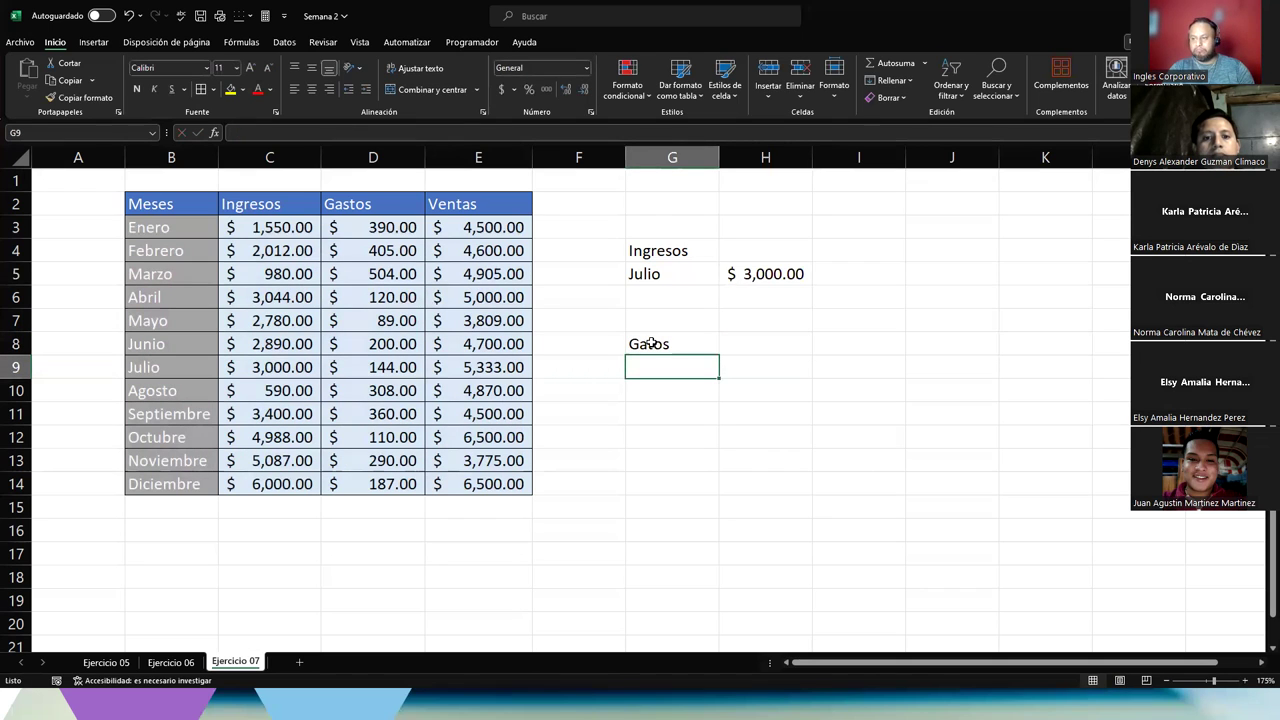
type("Diciembrew")
key("BackSpace")
key("Tab")
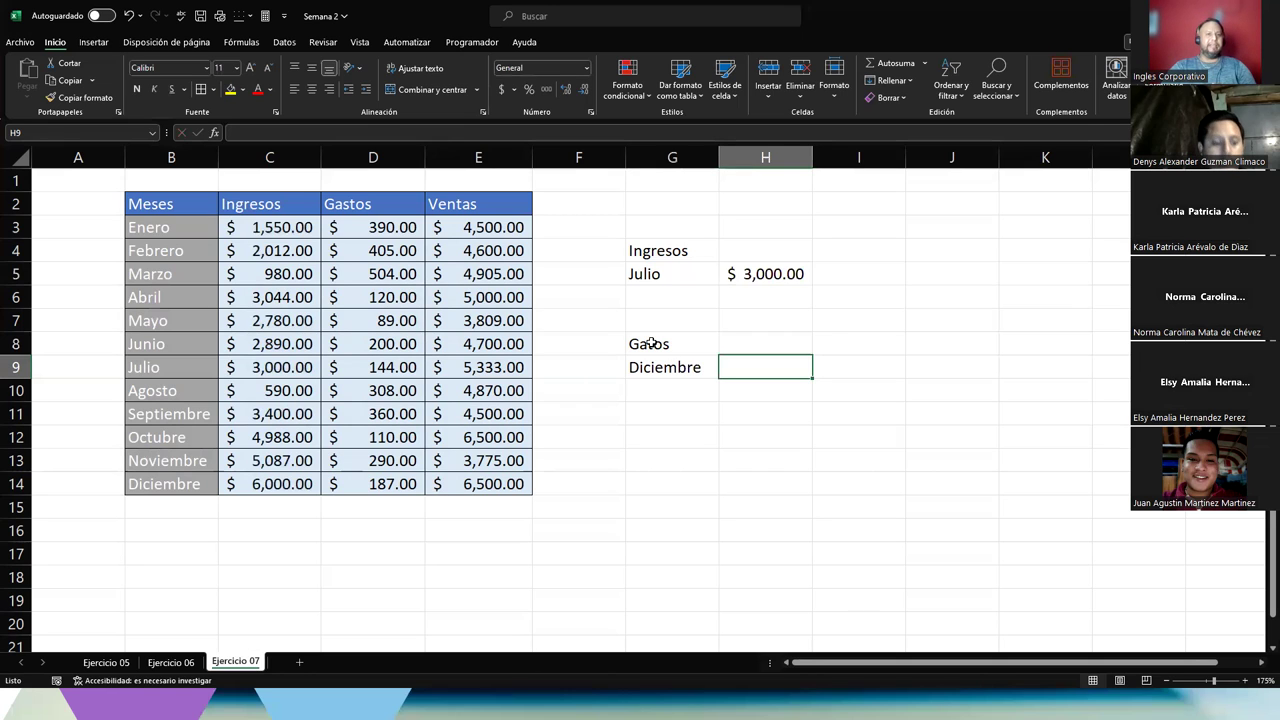
Move the Ingresos lookup block up to G2:H3 and the Gatos block up to G5:H6.
left_click_drag(660, 252, 737, 234)
left_click_drag(634, 343, 766, 312)
Add cell borders to the two lookup rows, G3:H3 for Julio and G6:H6 for Diciembre.
left_click_drag(660, 227, 765, 227)
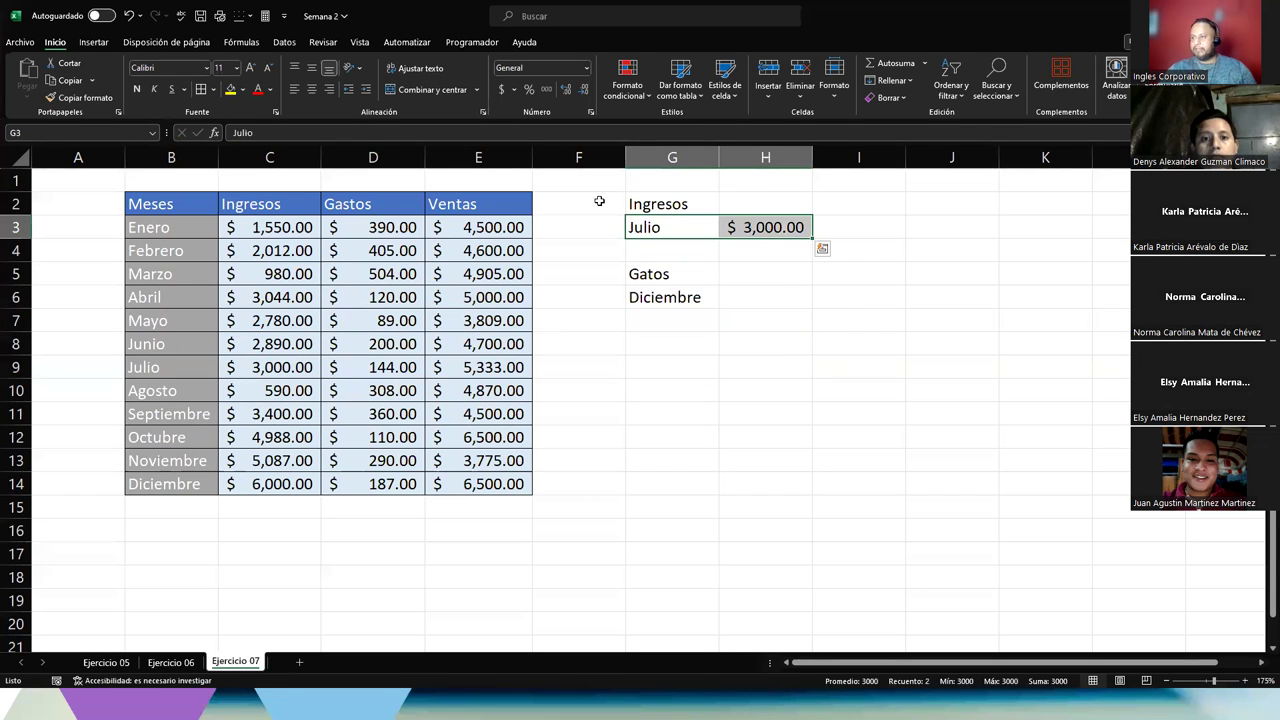
left_click(199, 90)
left_click_drag(680, 300, 728, 300)
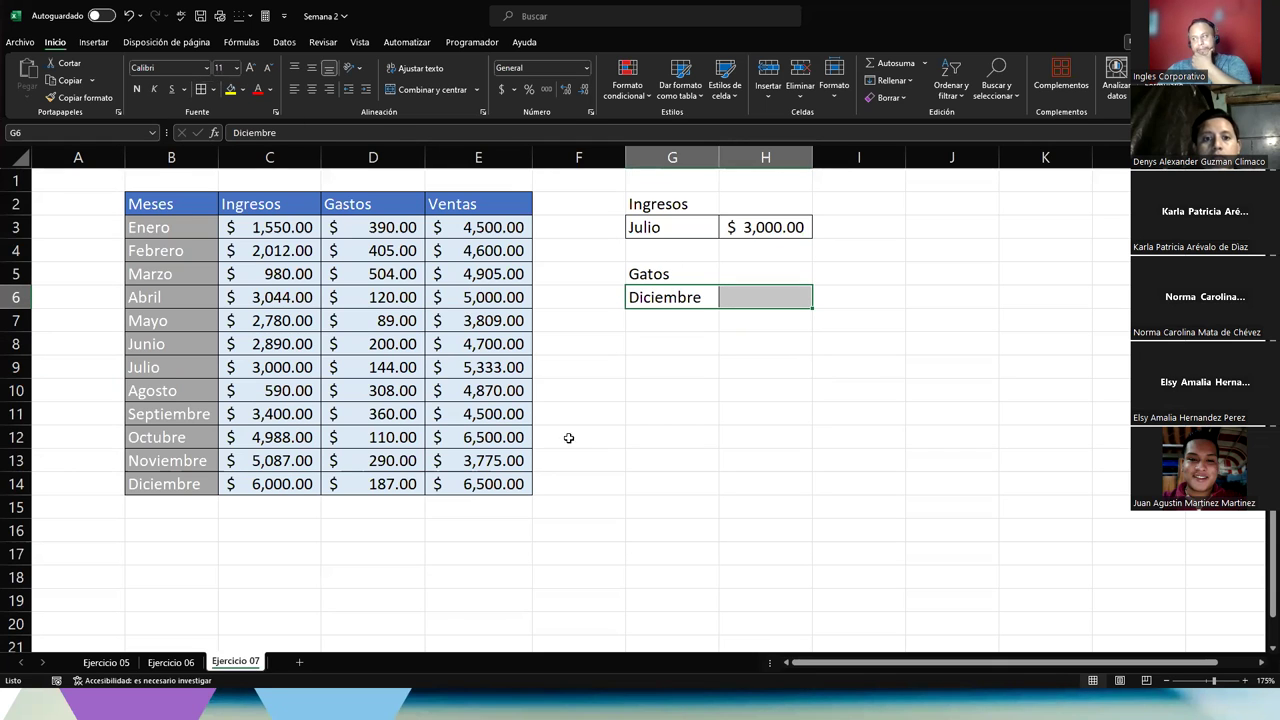
Begin an INDICE formula in H6 over B3:E14 with row number 12 and a COINCIDIR function as the column argument.
left_click(744, 299)
type("=indice")
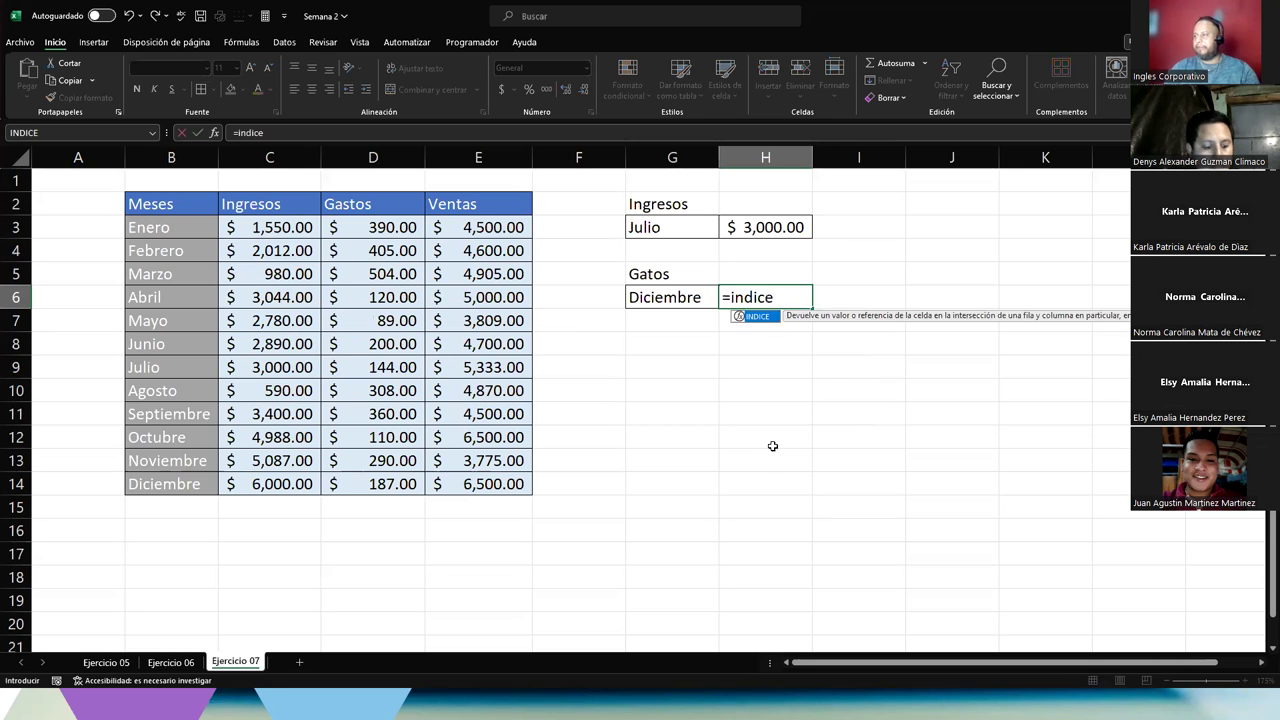
key("Tab")
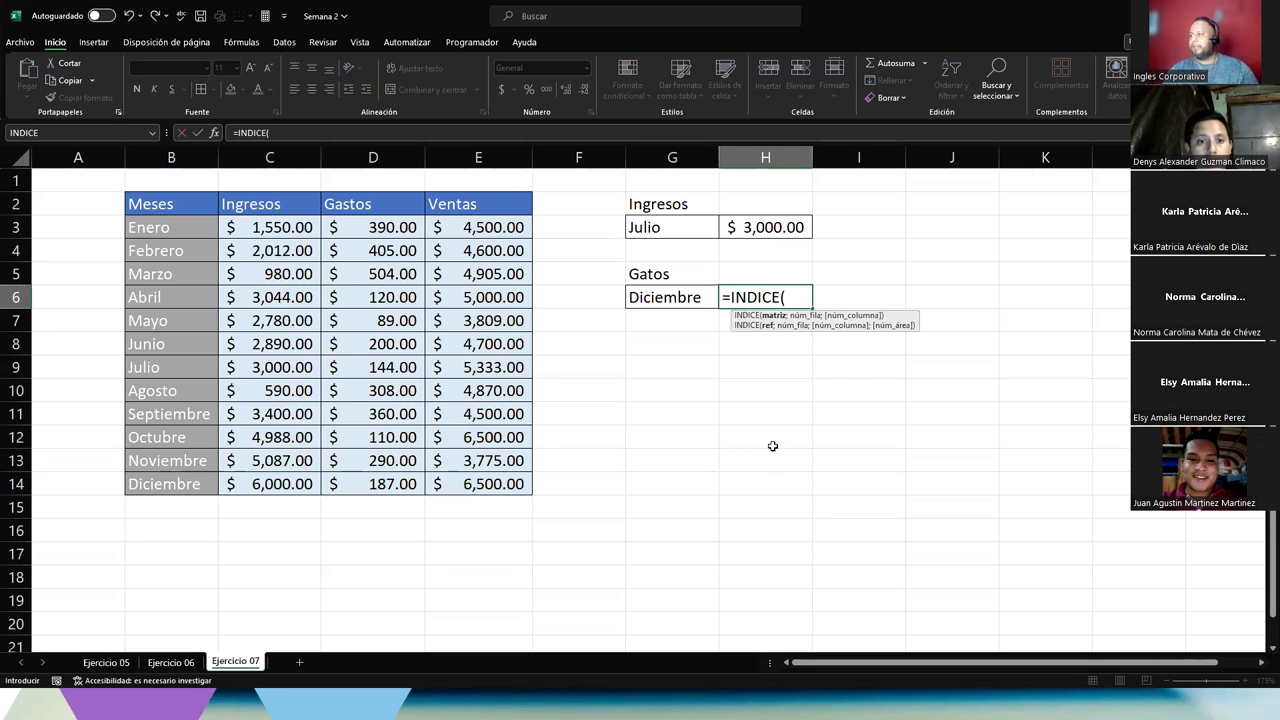
left_click_drag(168, 225, 490, 486)
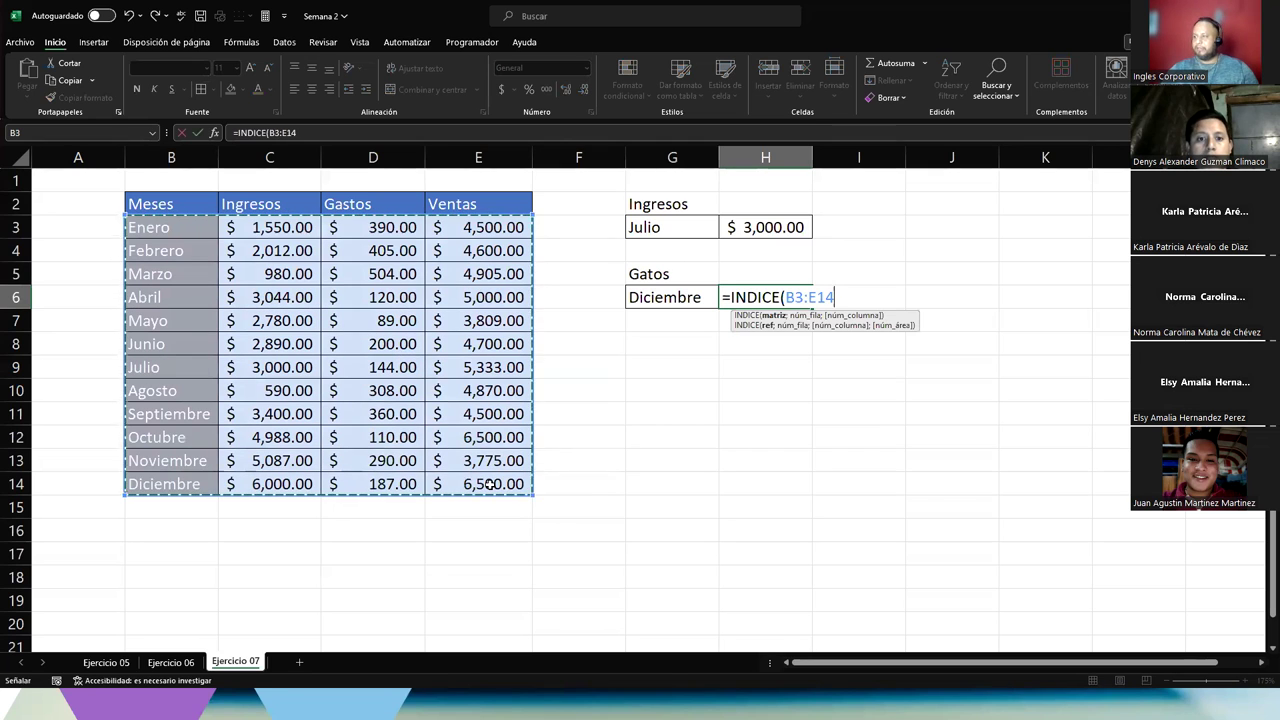
type(";")
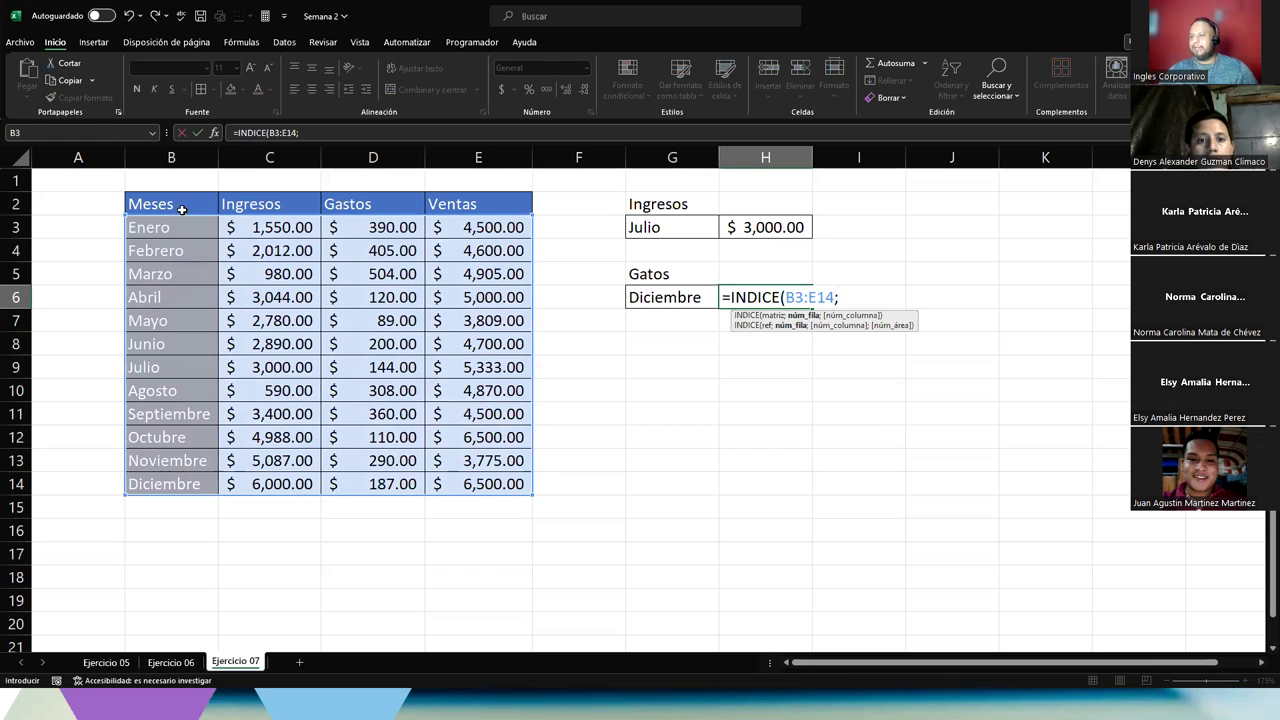
type("3;")
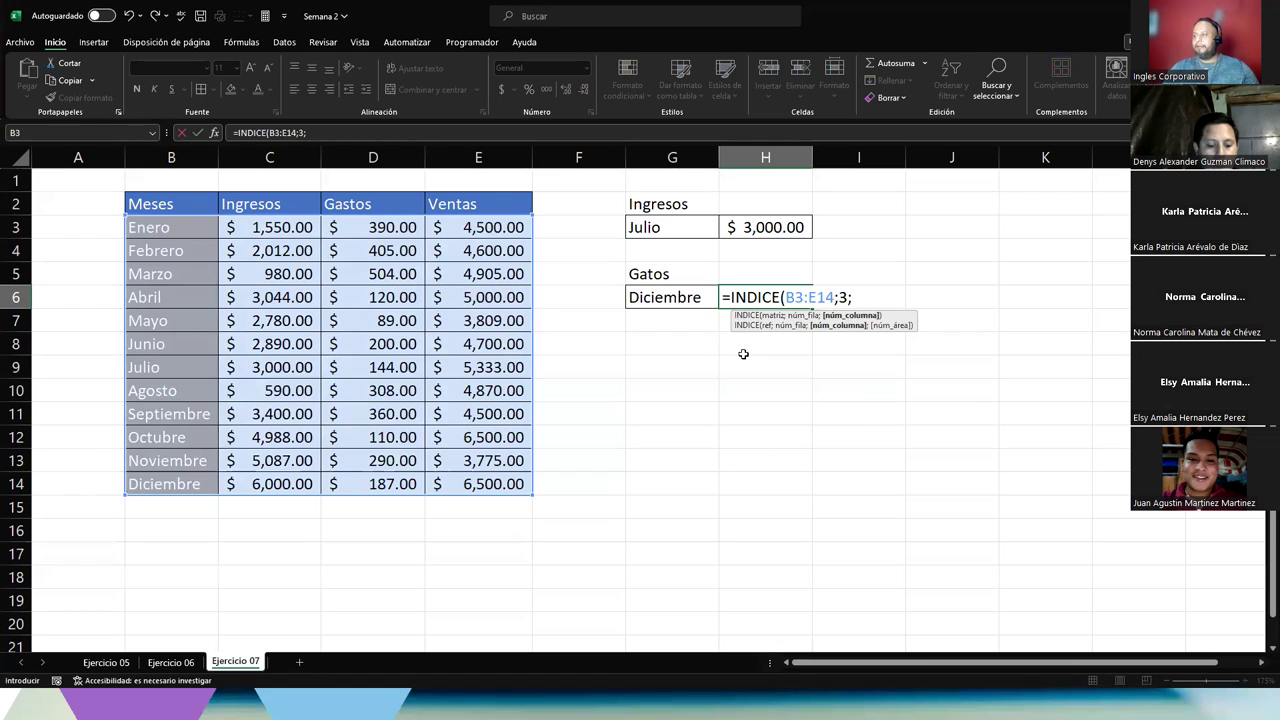
type("coin")
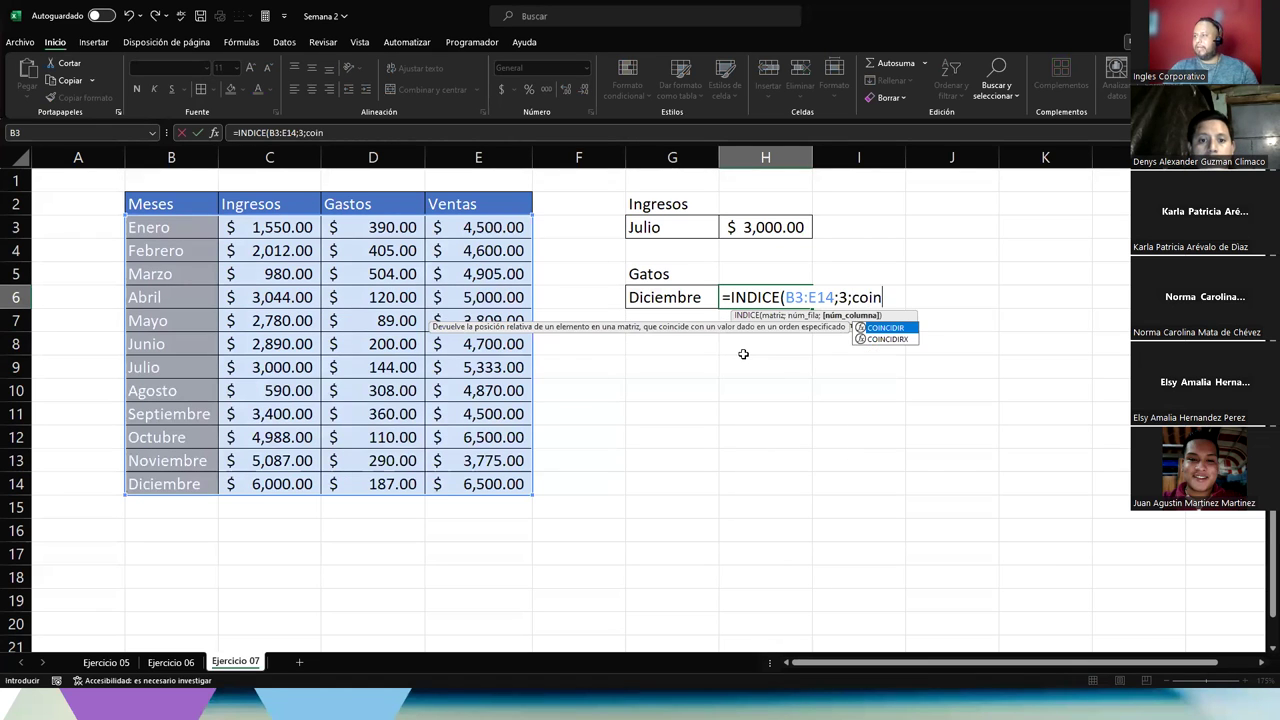
key("Tab")
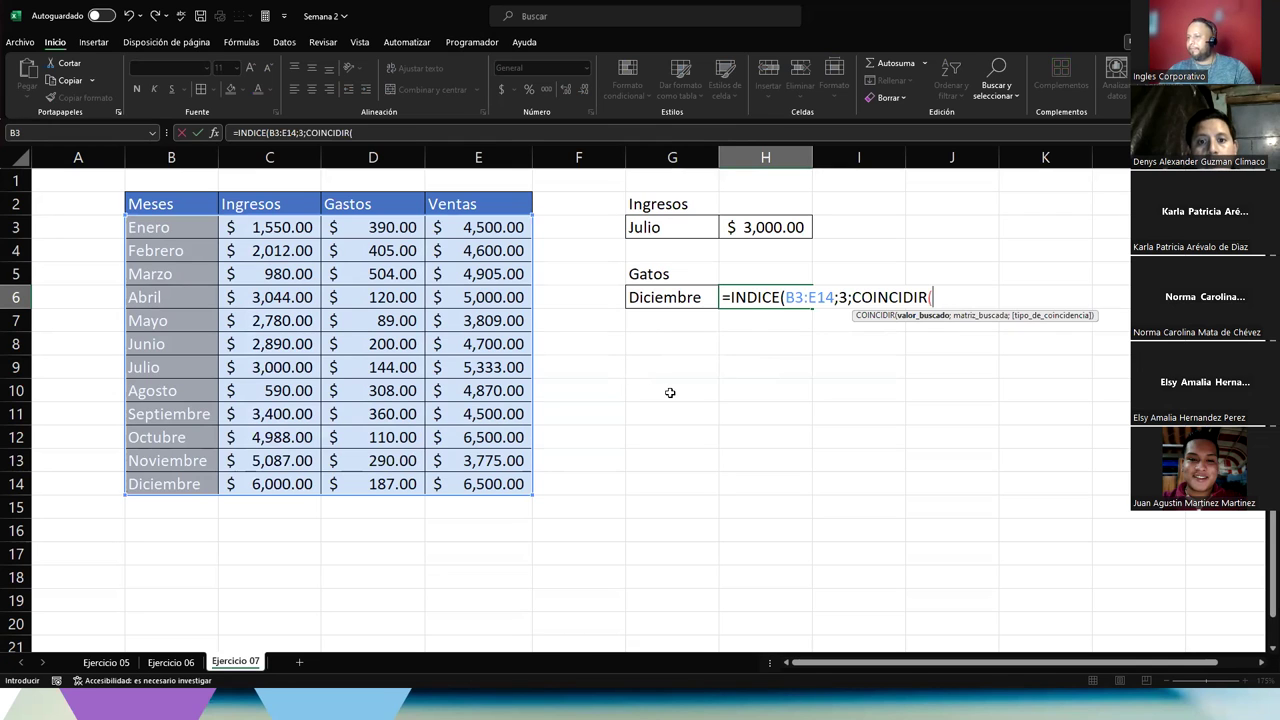
double_click(846, 297)
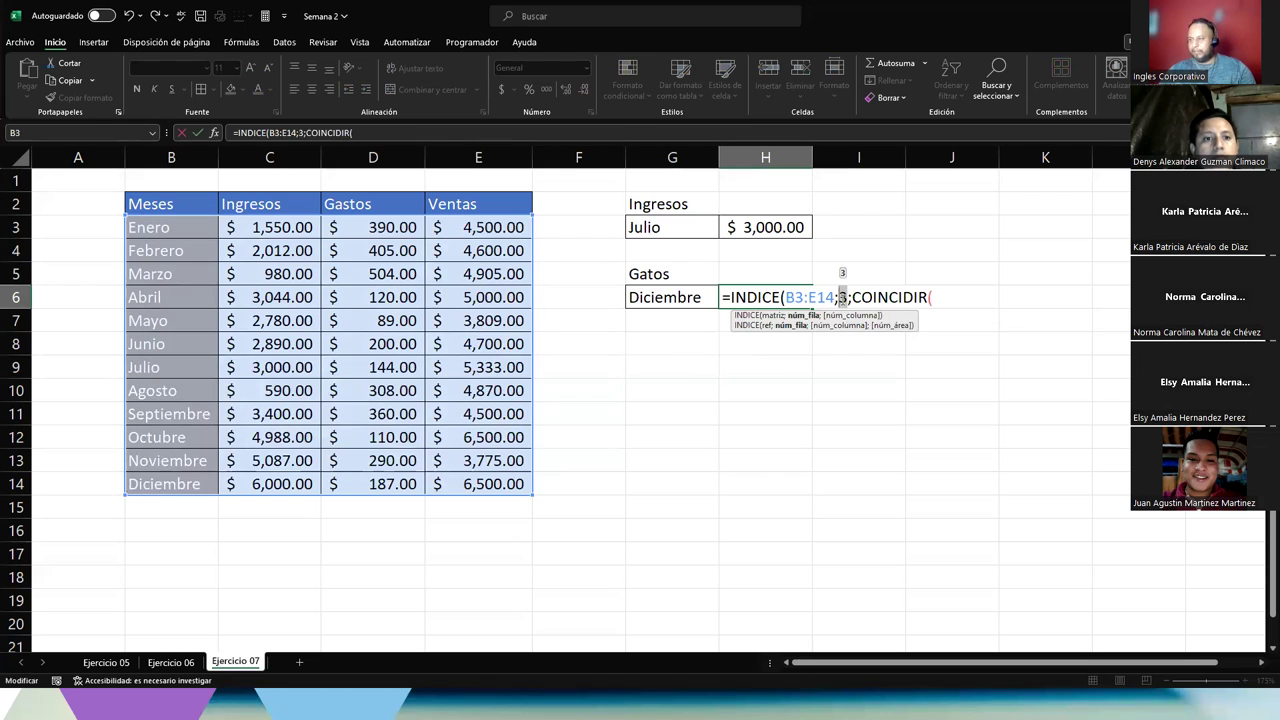
type("12")
Complete the H6 formula with COINCIDIR searching for "Gastos" in B2:E2 with exact match 0.
left_click(952, 297)
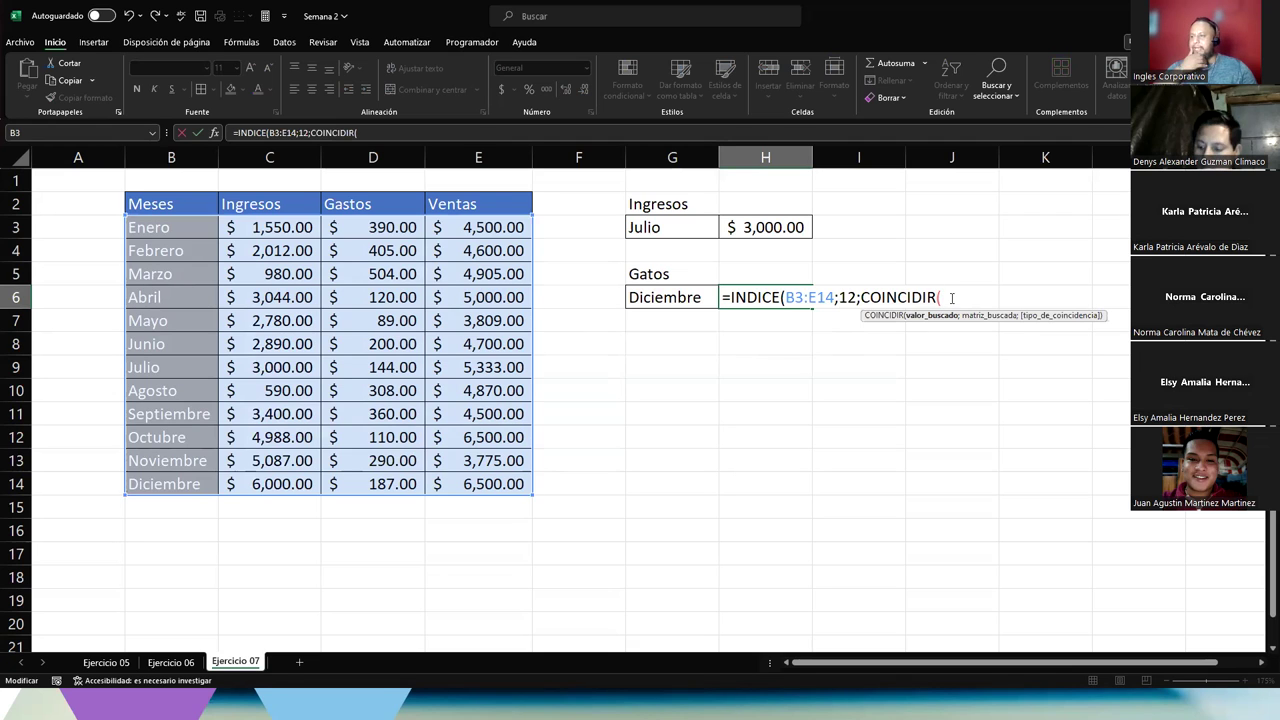
type("\"Gas")
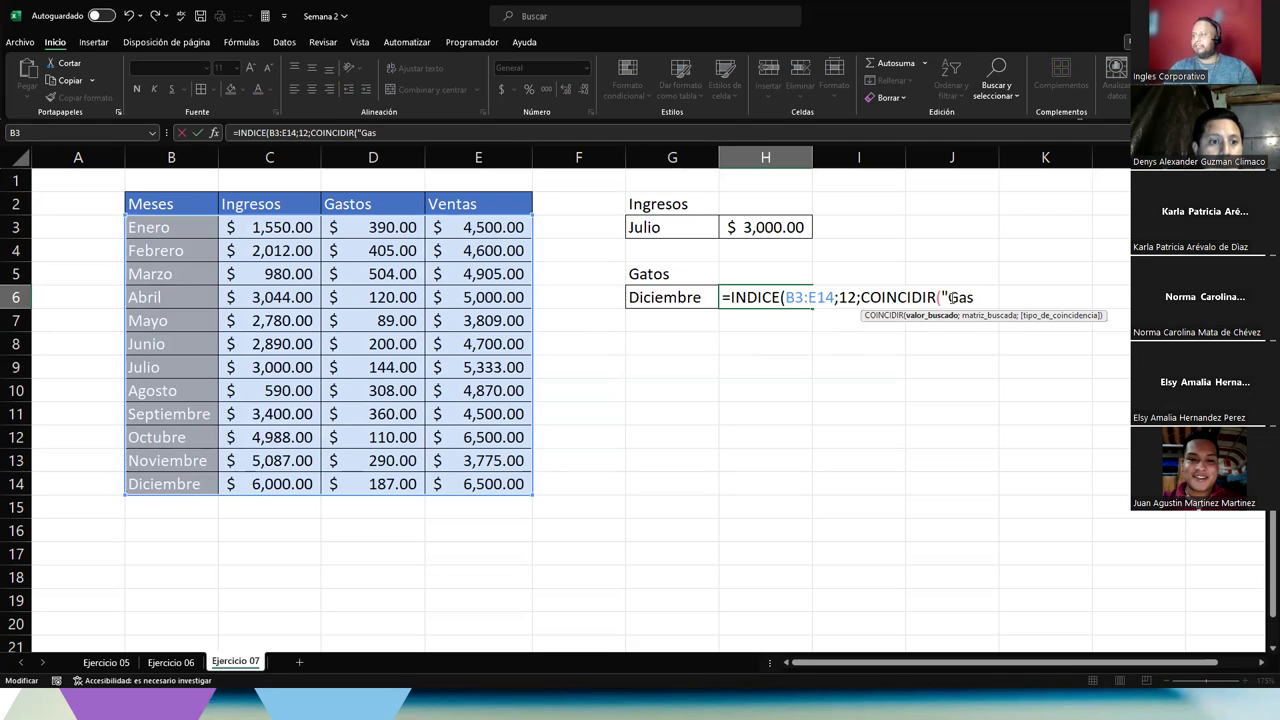
type("tos\";")
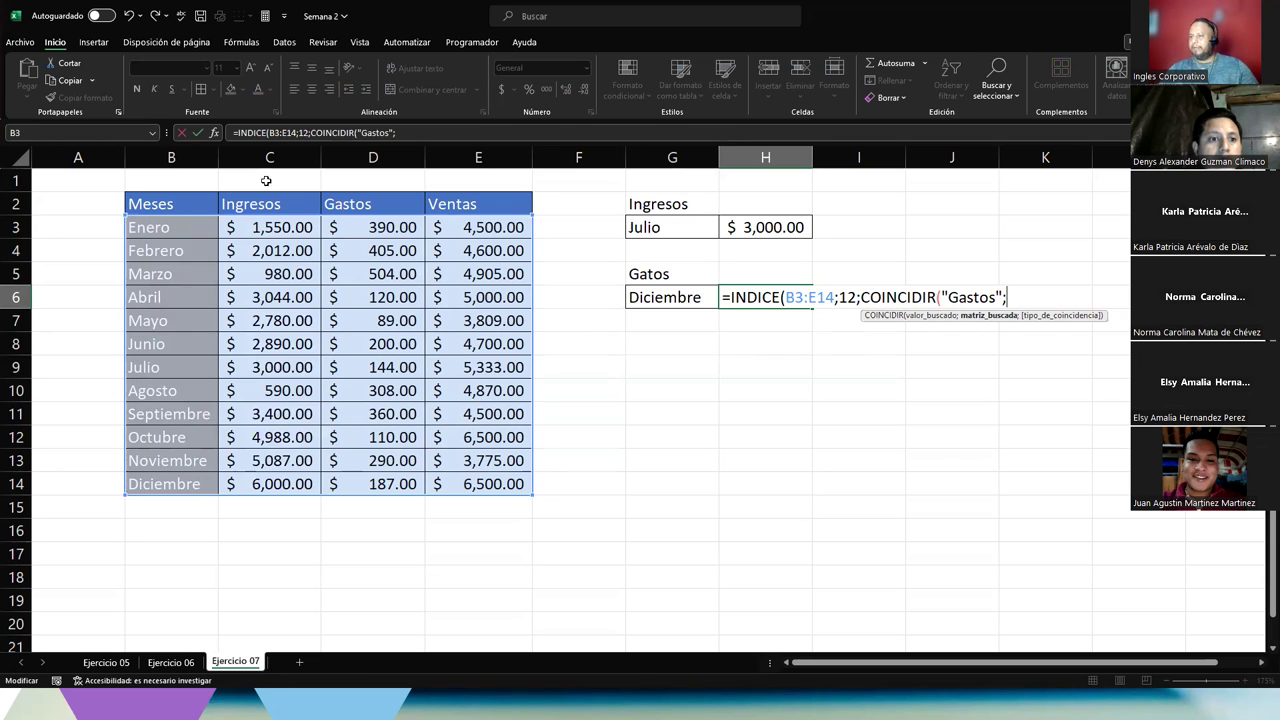
left_click_drag(180, 204, 500, 204)
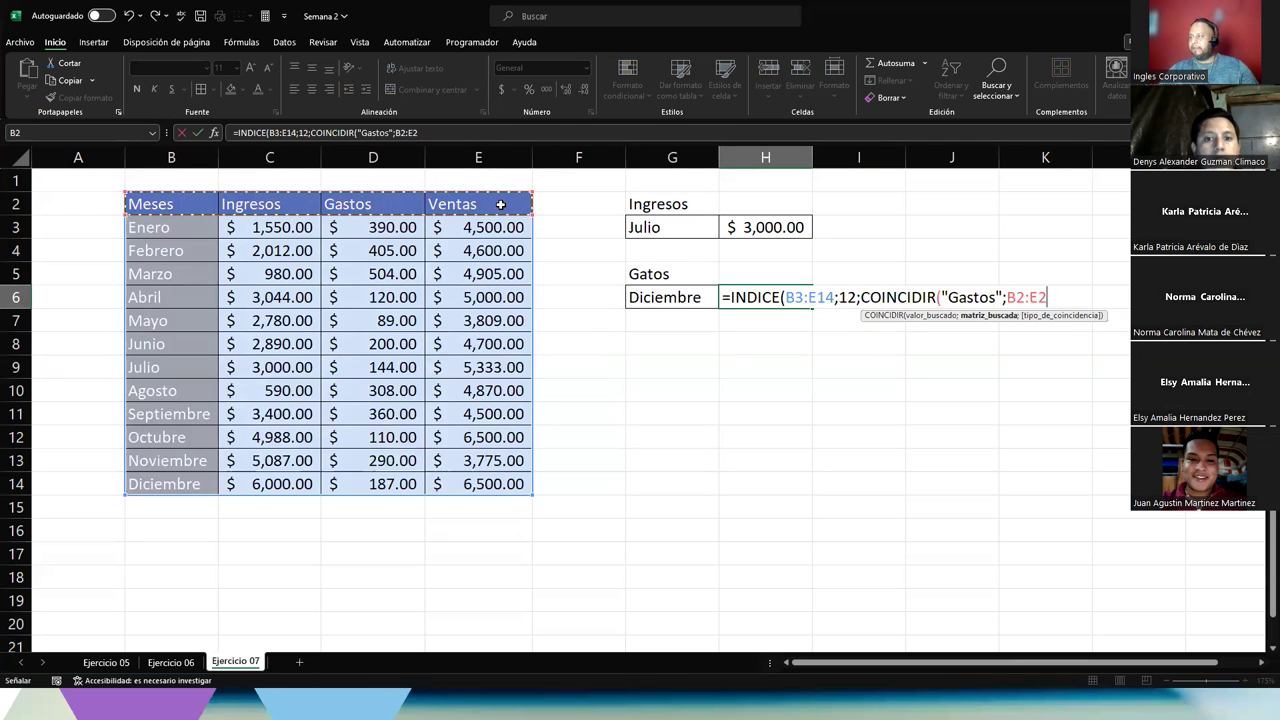
type(";")
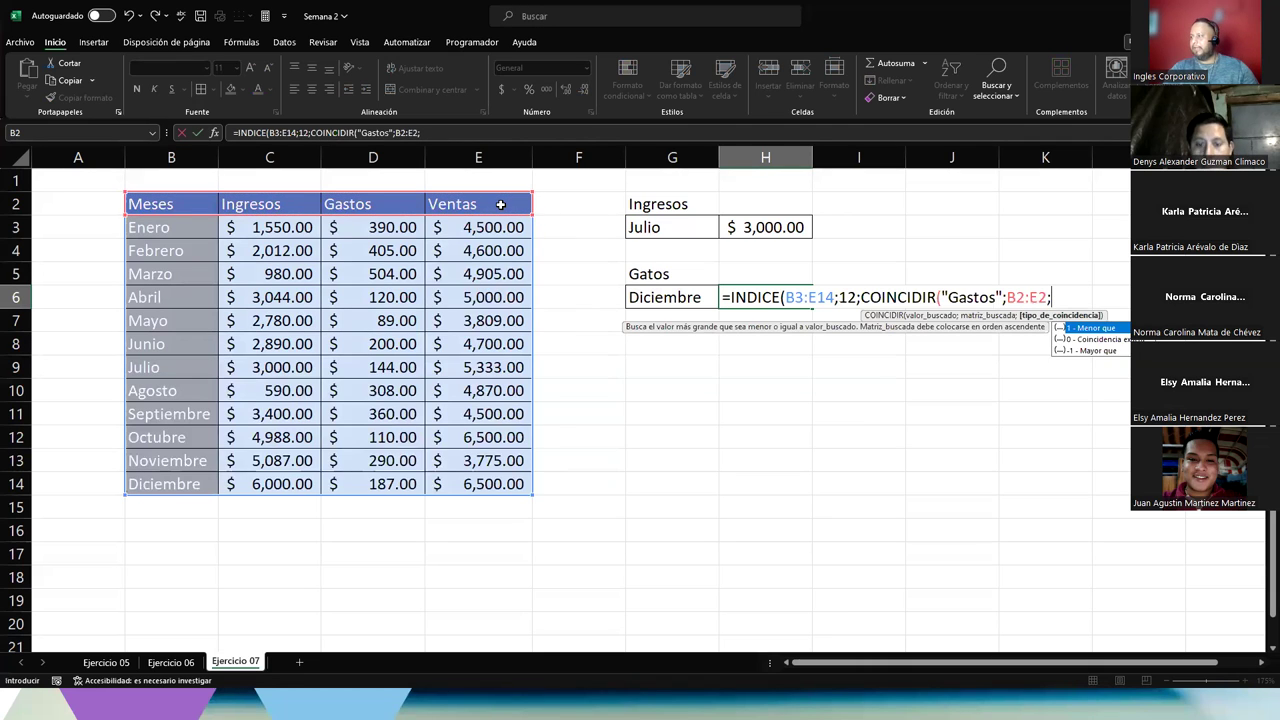
key("Down")
type("0))")
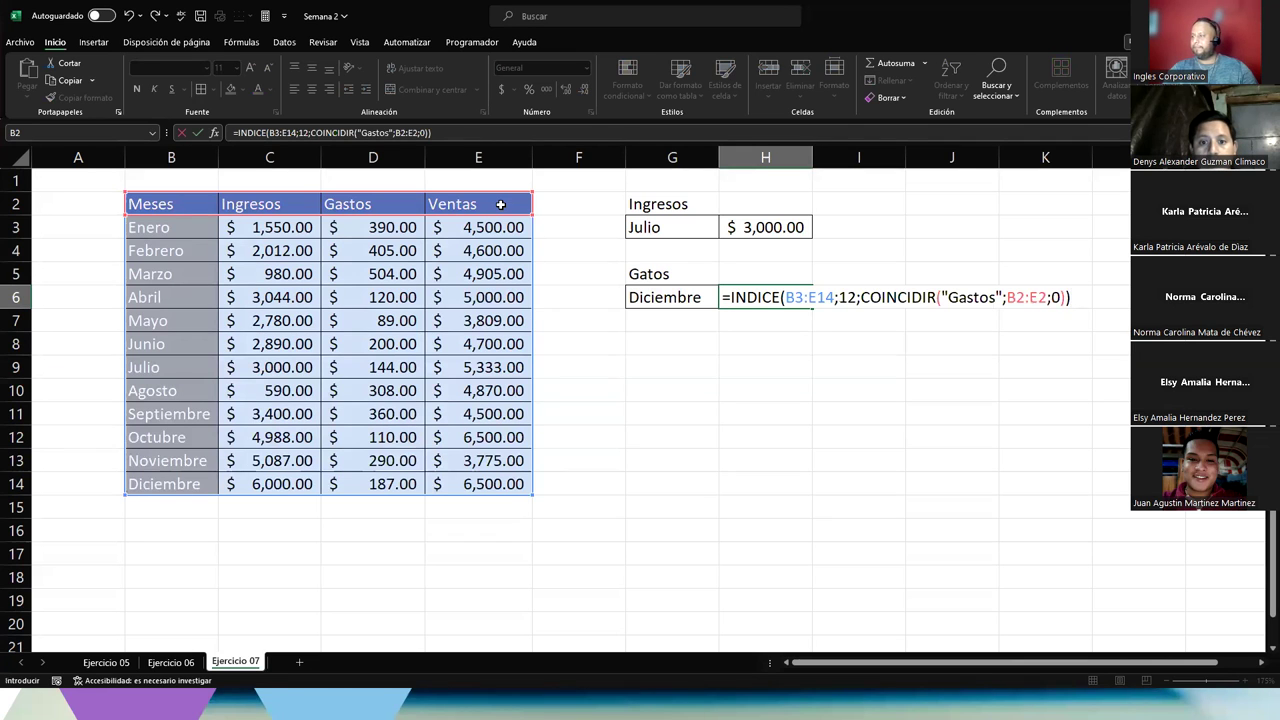
key("ctrl+Return")
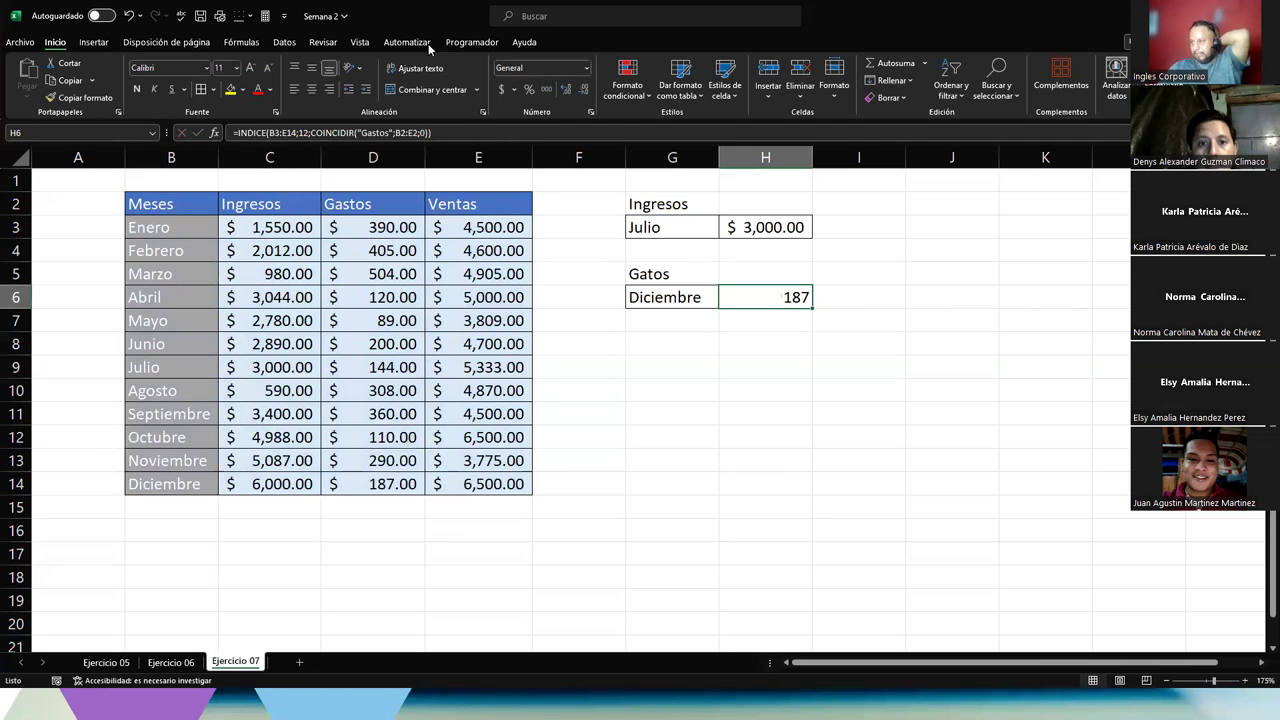
Apply the dollar accounting number format to H6 and correct the label in G5 to Gastos.
left_click(501, 89)
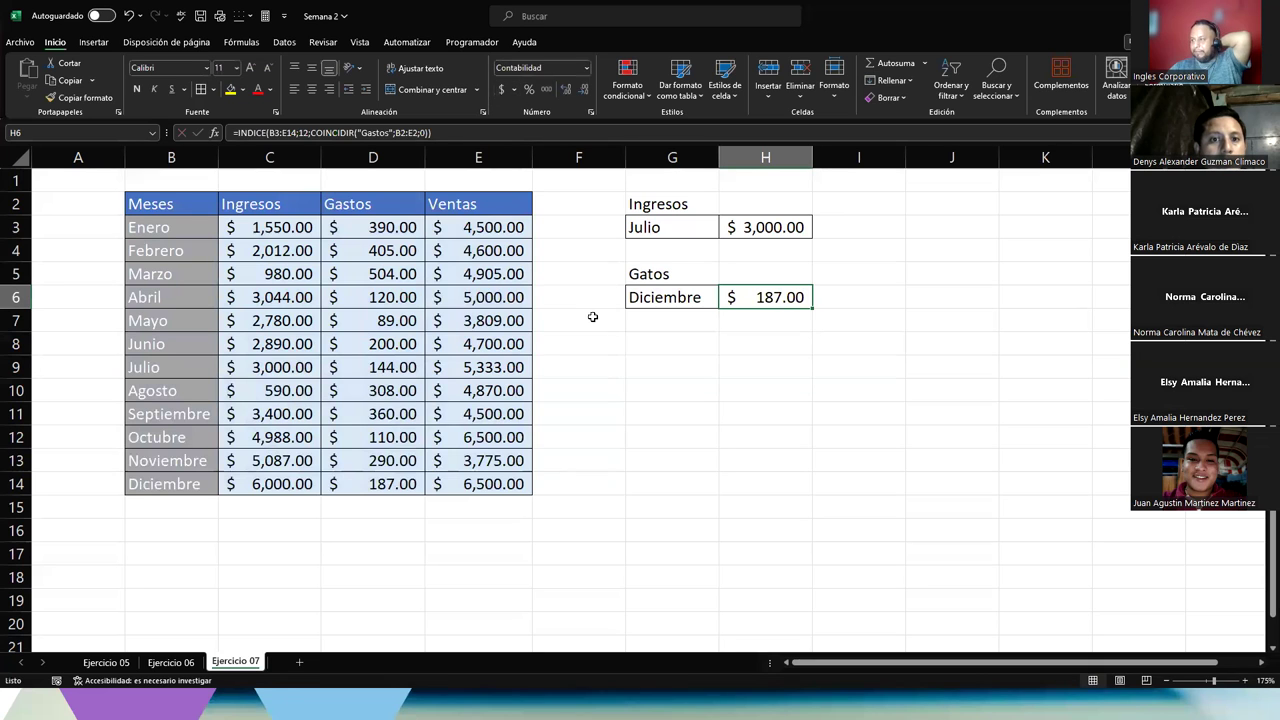
left_click(649, 274)
double_click(649, 274)
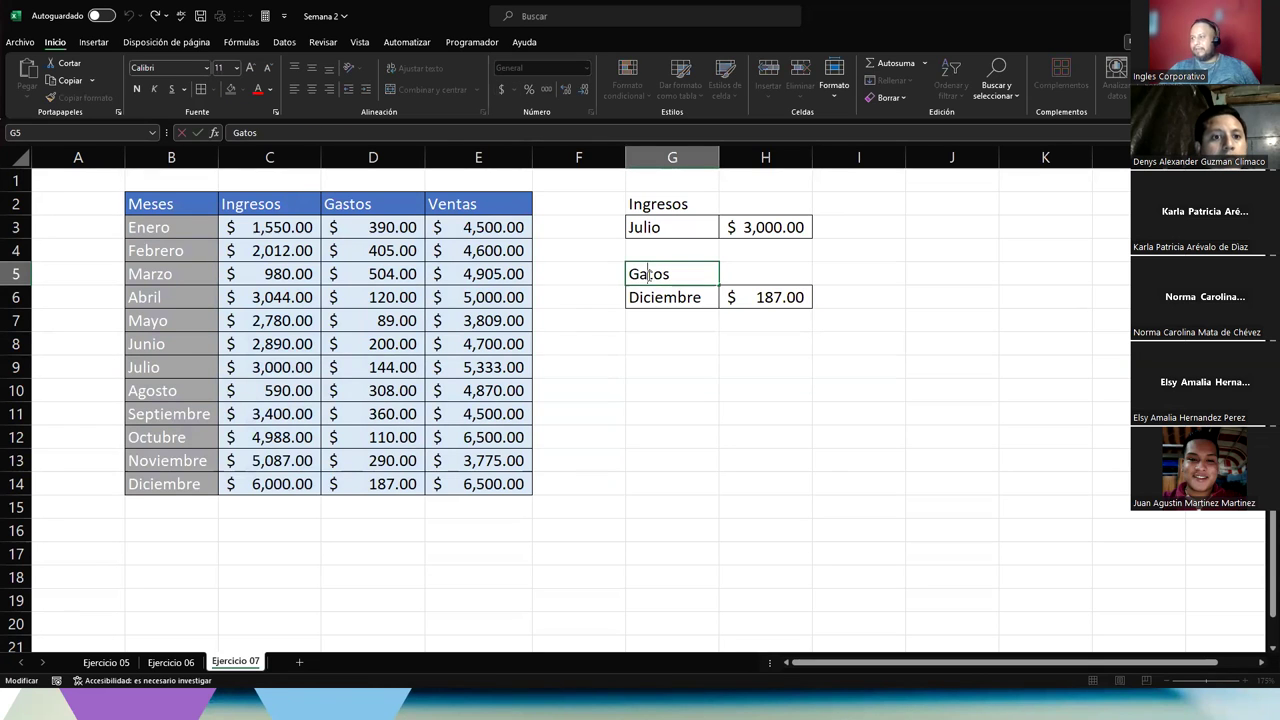
type("s")
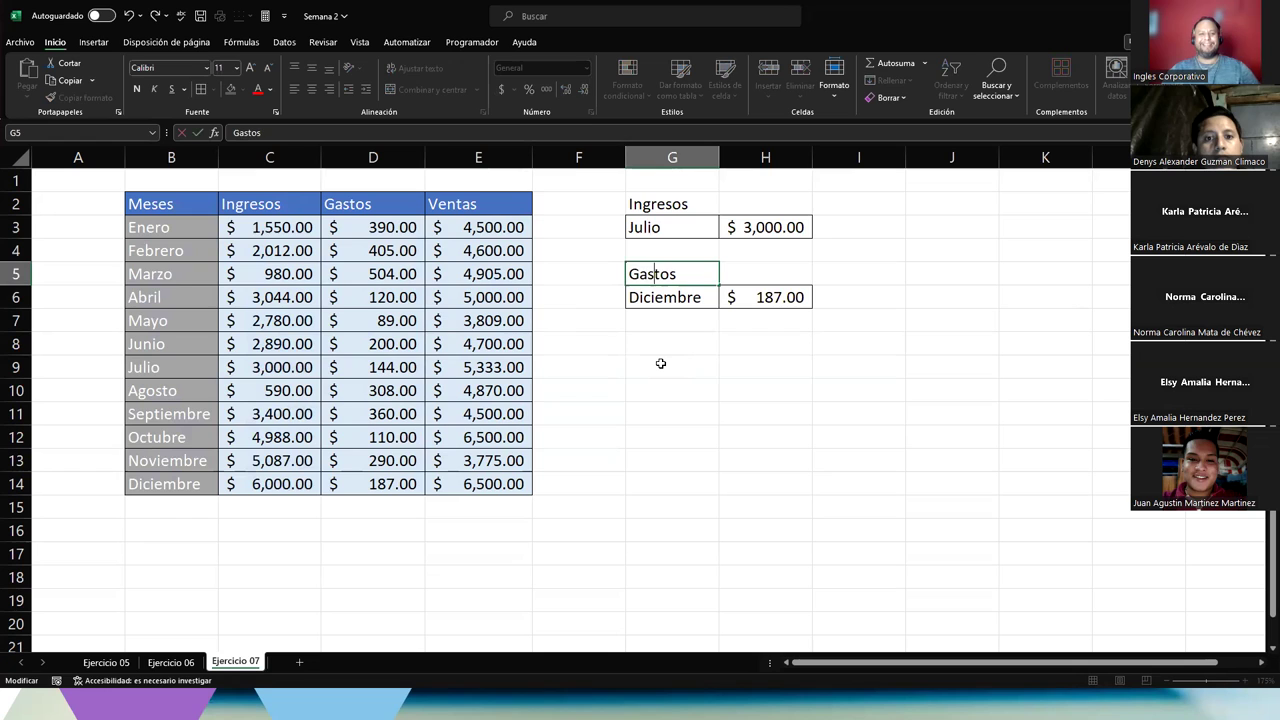
key("Return")
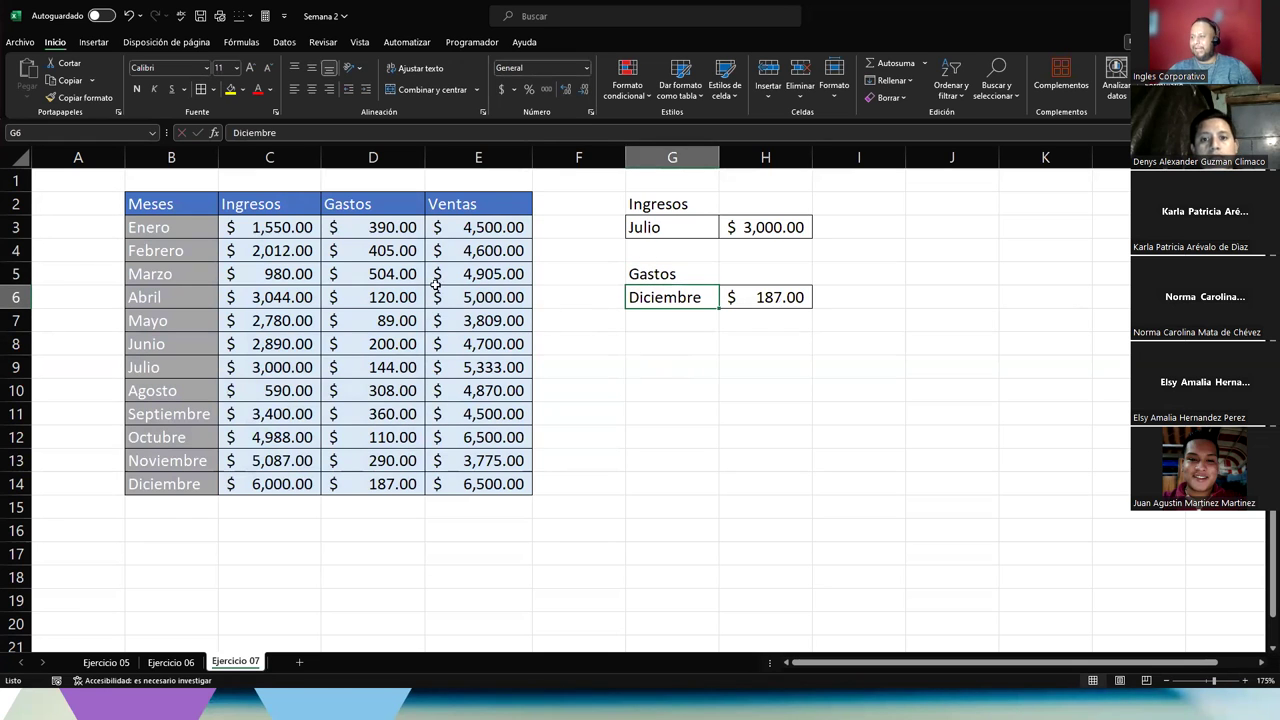
Highlight row 14 and column D to see where Diciembre and Gastos cross, and examine the H6 formula's matrix, row and COINCIDIR arguments.
left_click(20, 483)
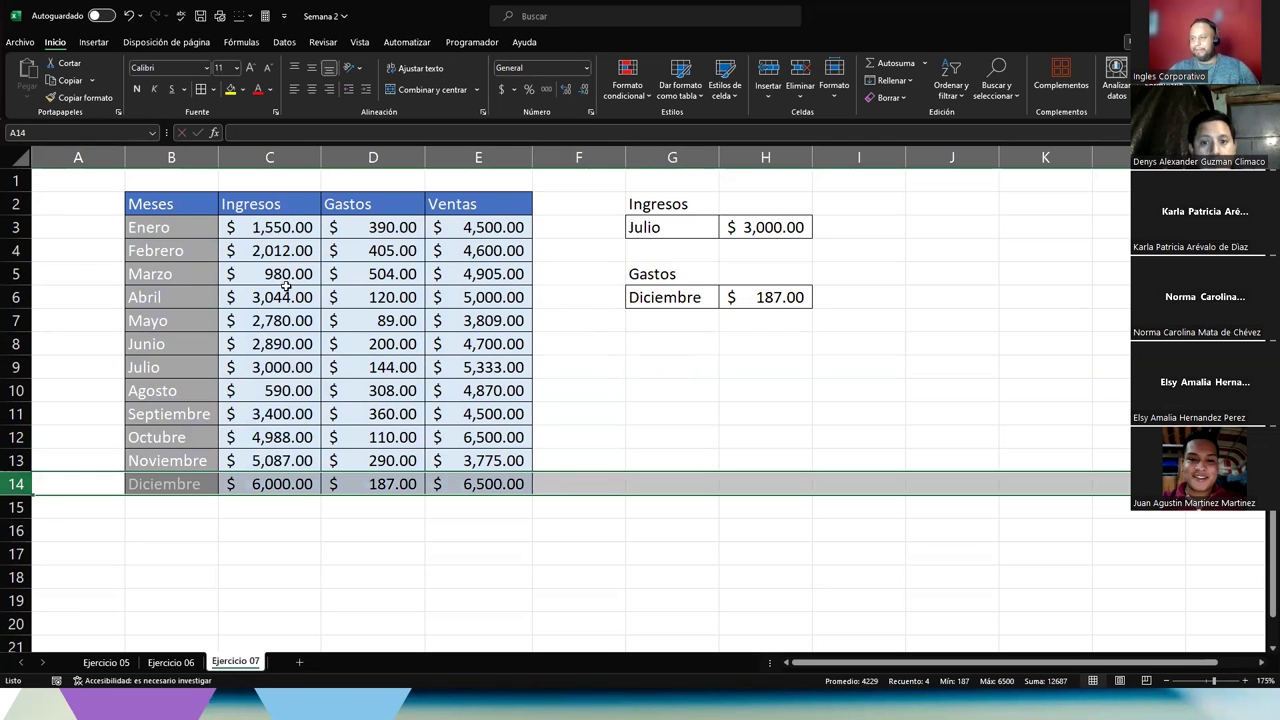
left_click(352, 158, "ctrl")
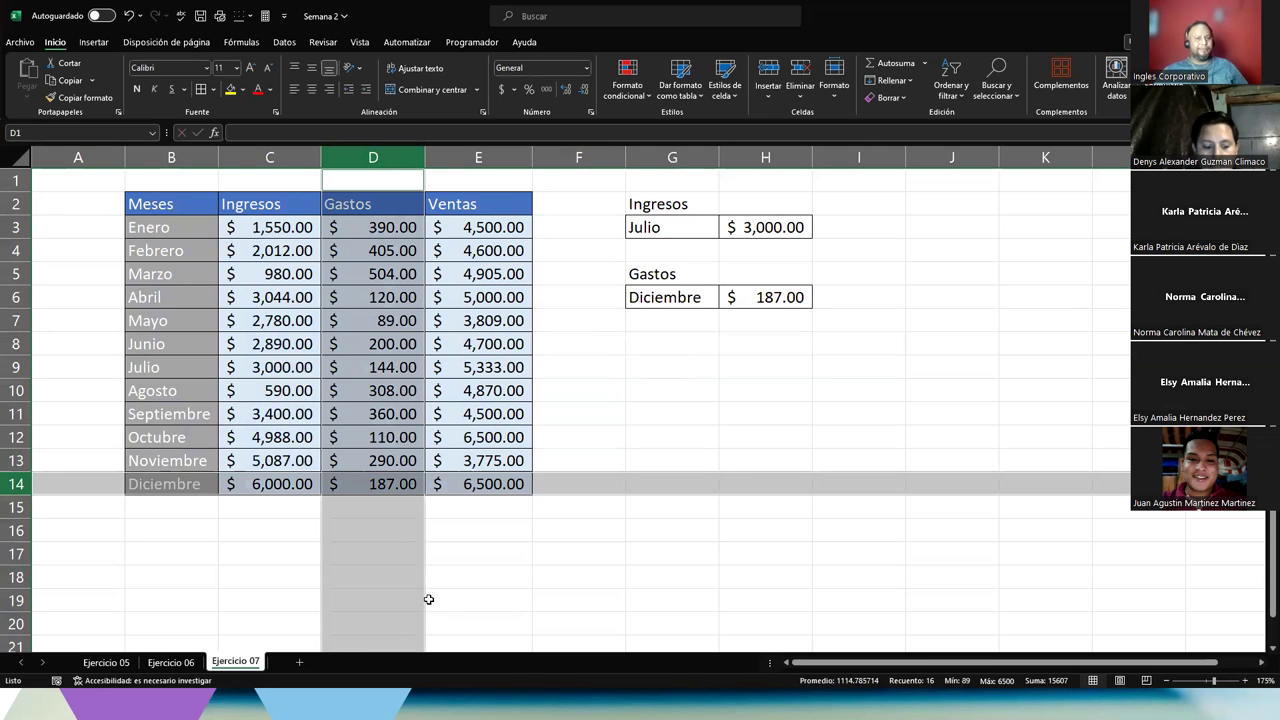
left_click(770, 300)
double_click(770, 300)
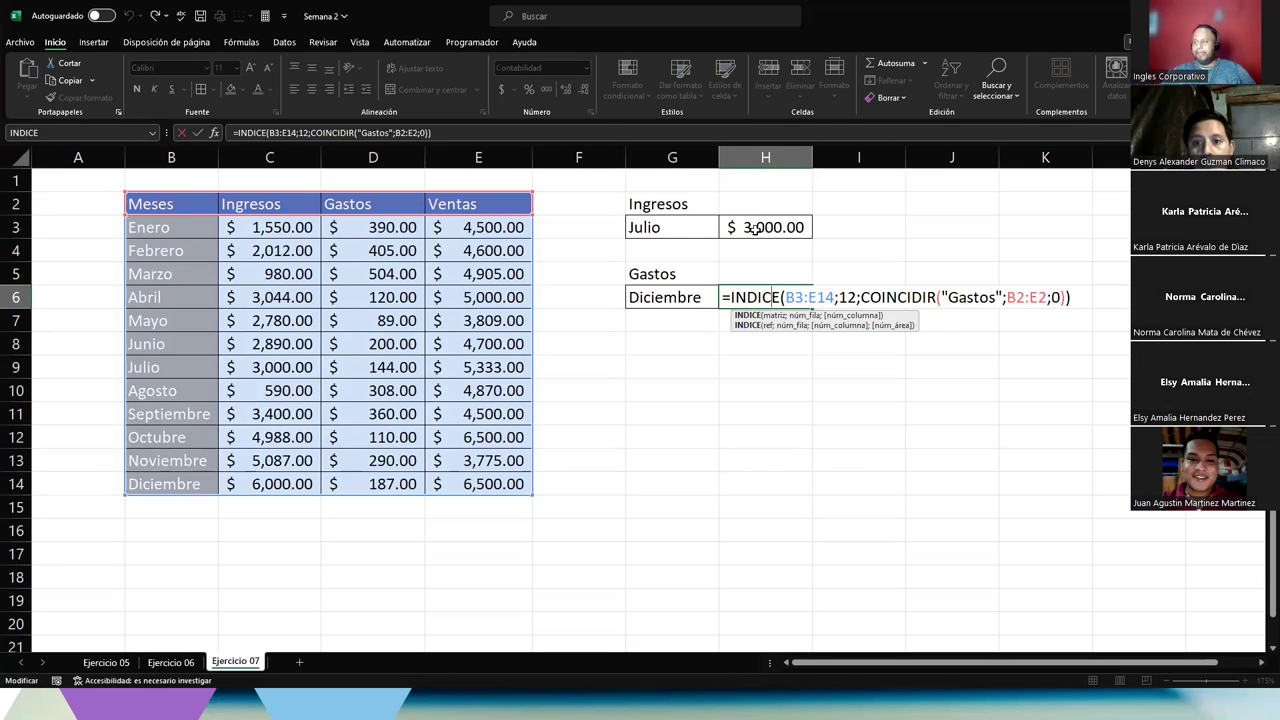
left_click_drag(839, 297, 857, 297)
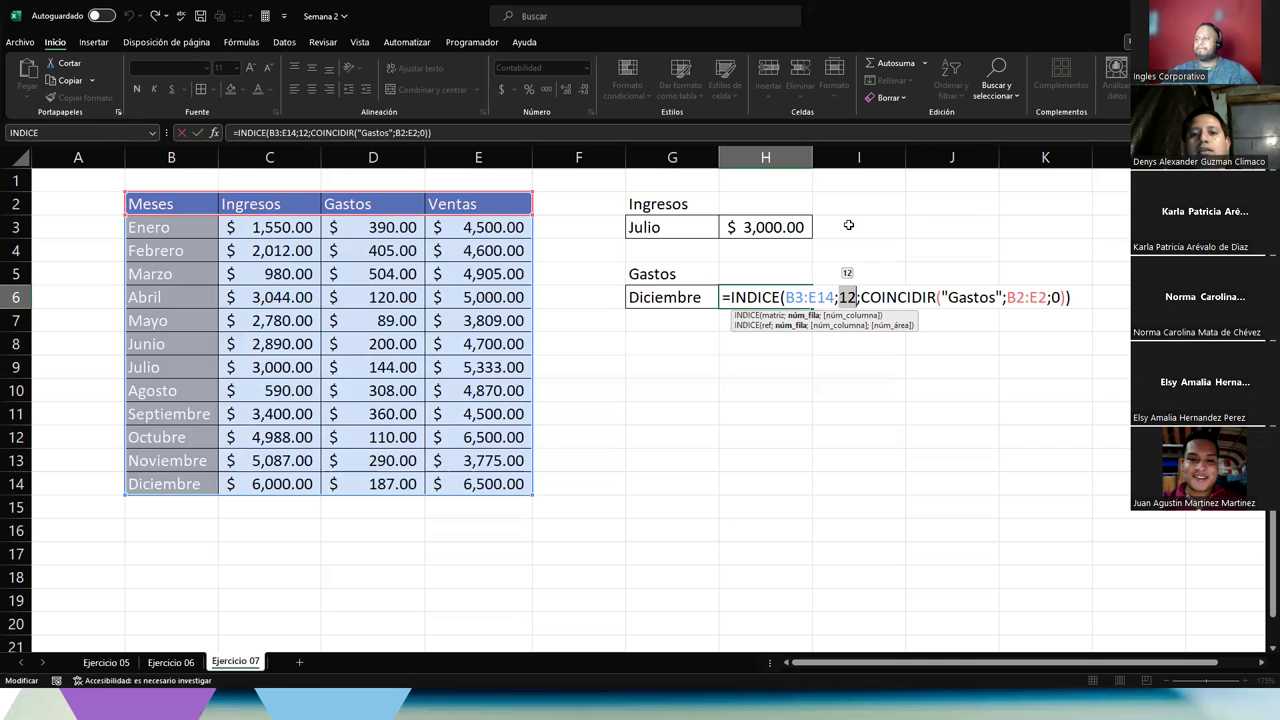
left_click_drag(786, 297, 830, 297)
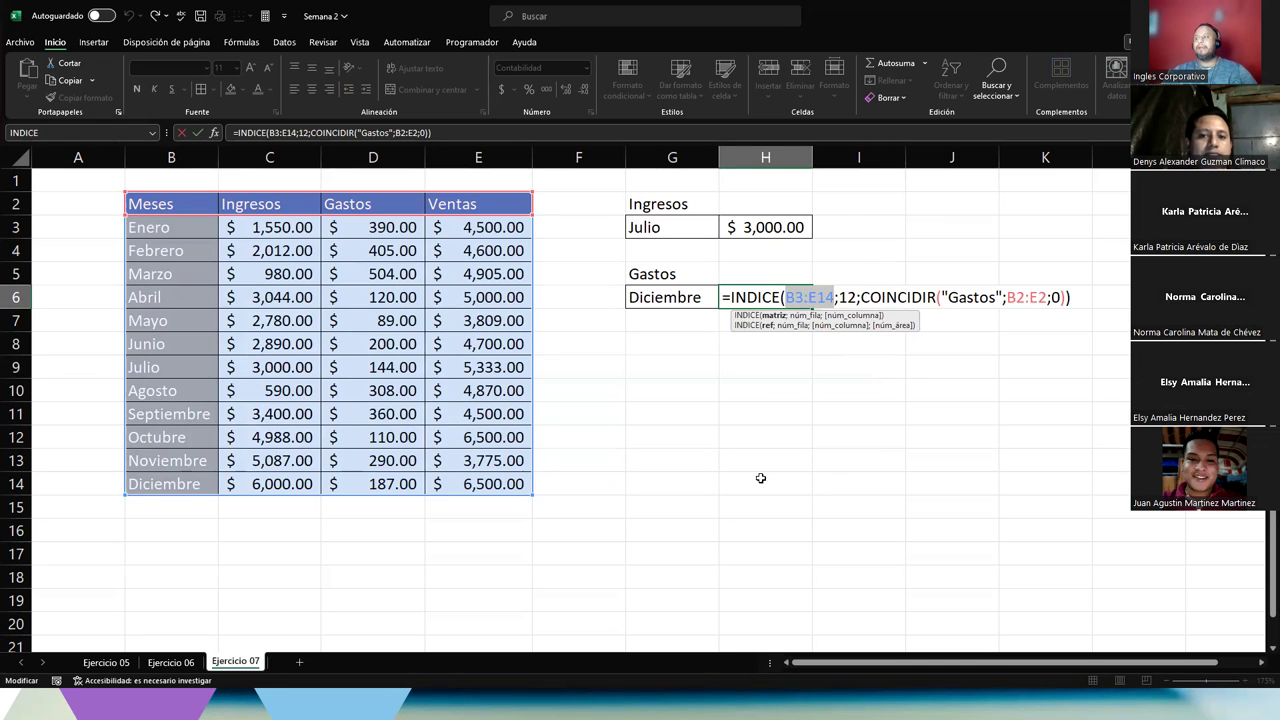
left_click(843, 297)
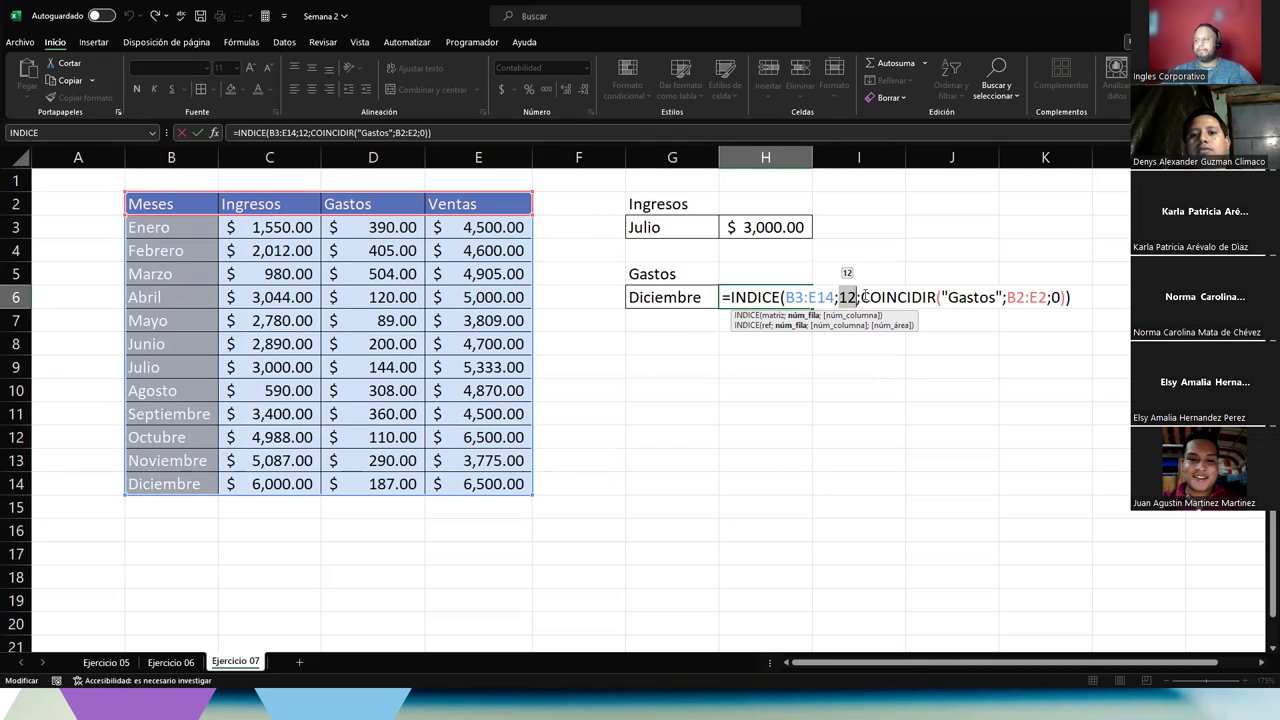
left_click_drag(861, 297, 1047, 298)
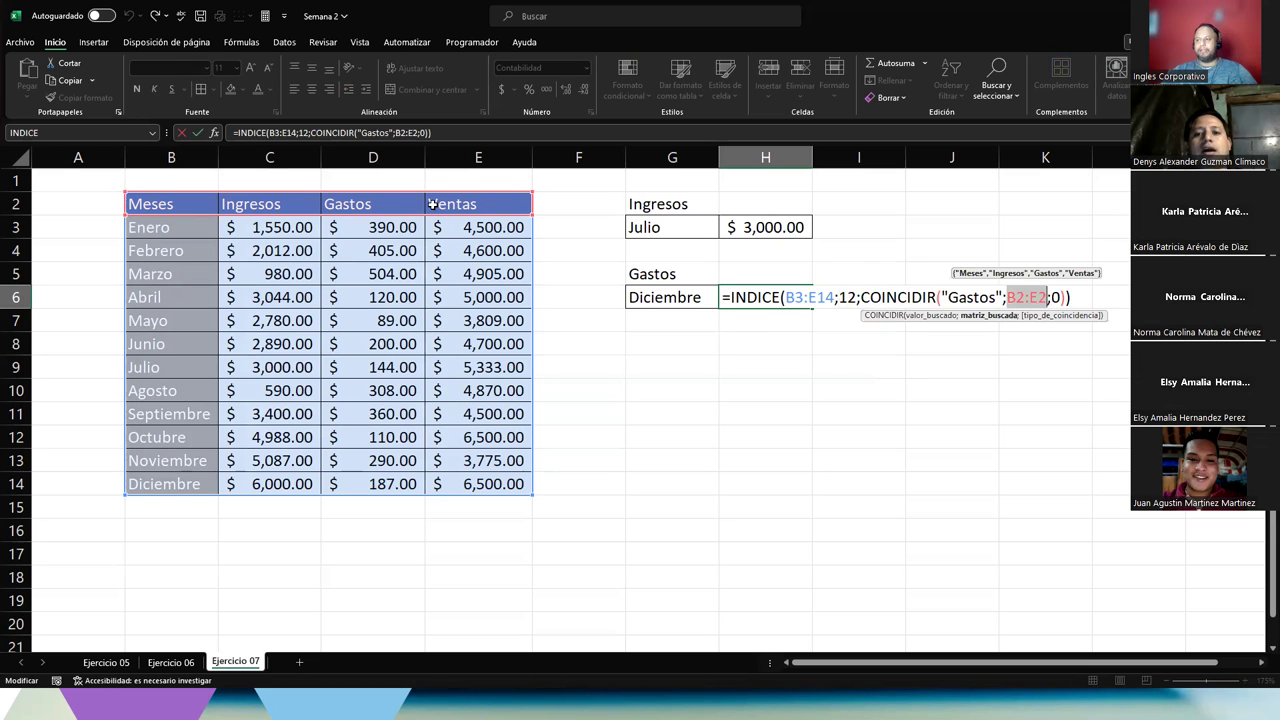
key("Right")
key("Right")
key("Right")
key("Right")
key("Right")
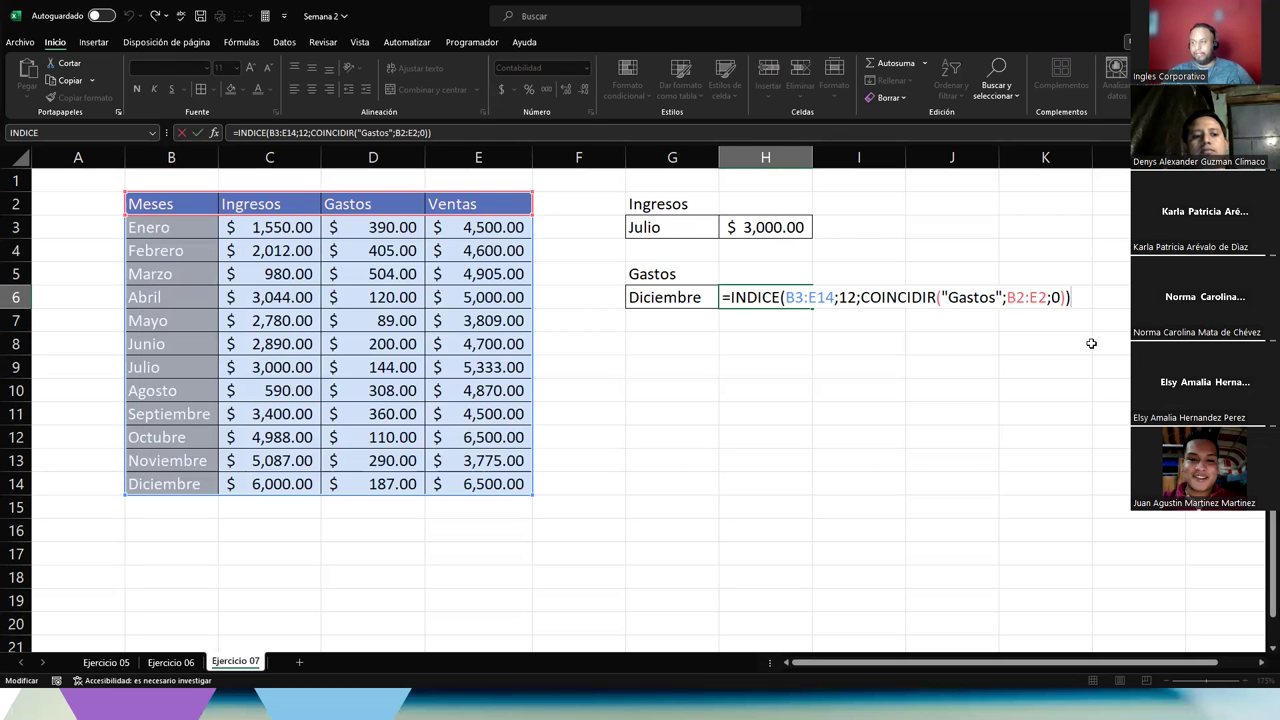
key("Return")
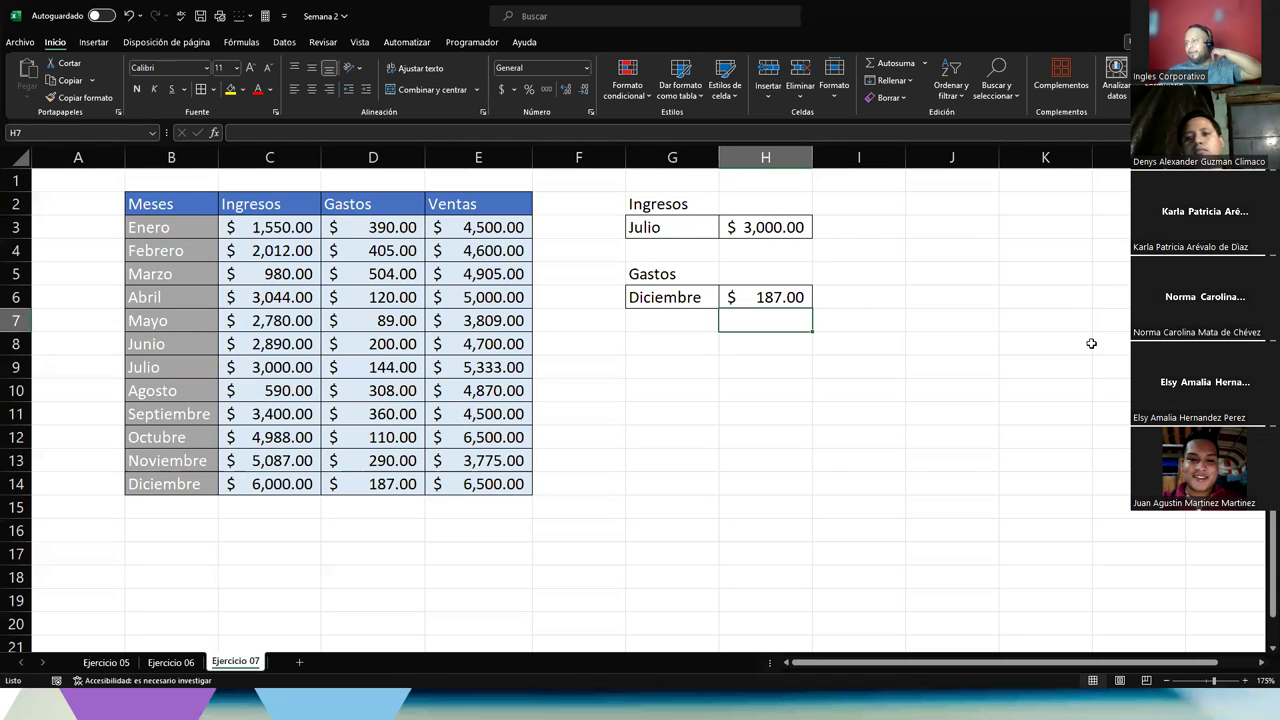
Copy the label block G2:G6 to G8:G12 and again to G14:G18, and select cell H9.
key("Return")
key("Left")
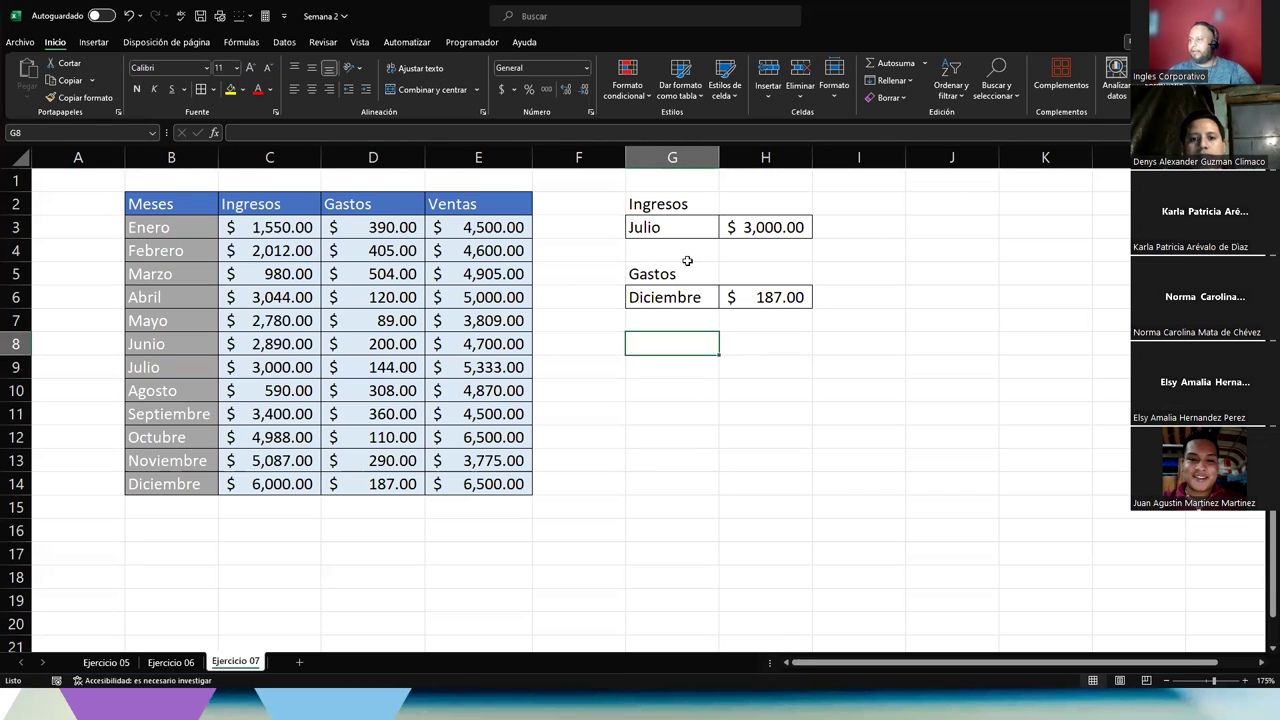
left_click_drag(655, 206, 673, 302)
key("ctrl+c")
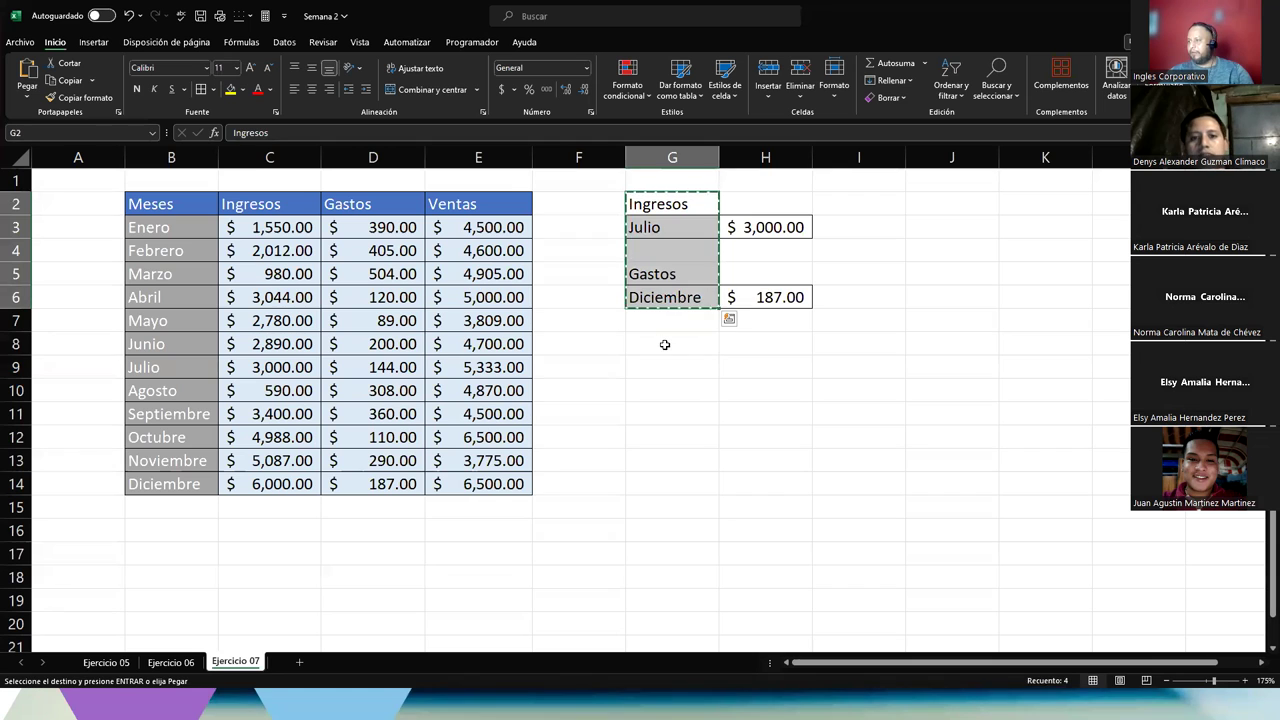
left_click(663, 343)
key("ctrl+v")
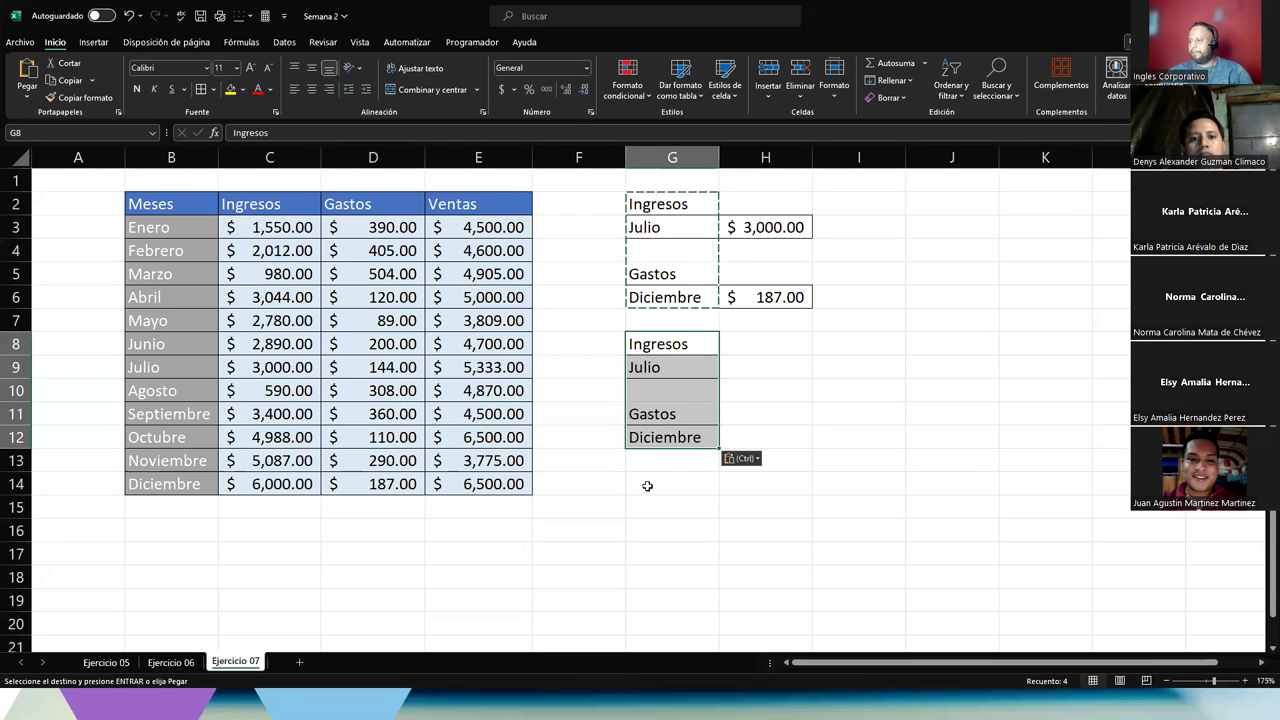
left_click(652, 487)
key("ctrl+v")
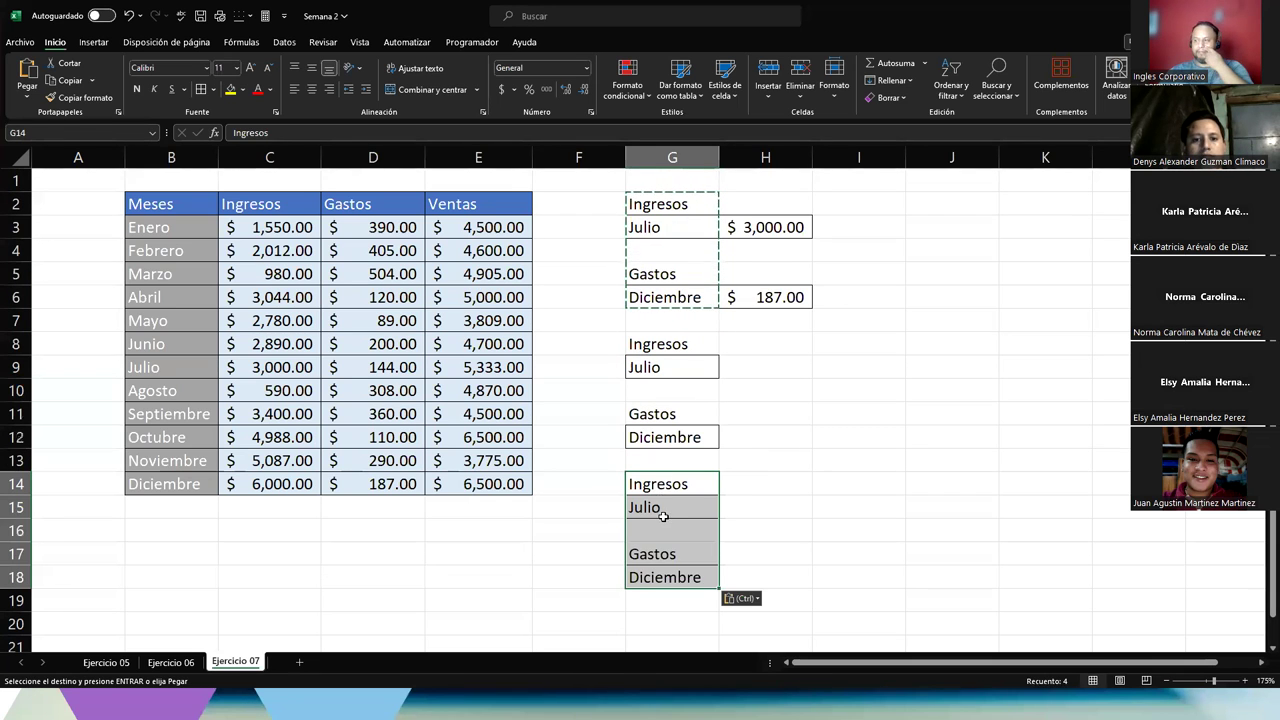
left_click(663, 512)
left_click(656, 370)
left_click(732, 372)
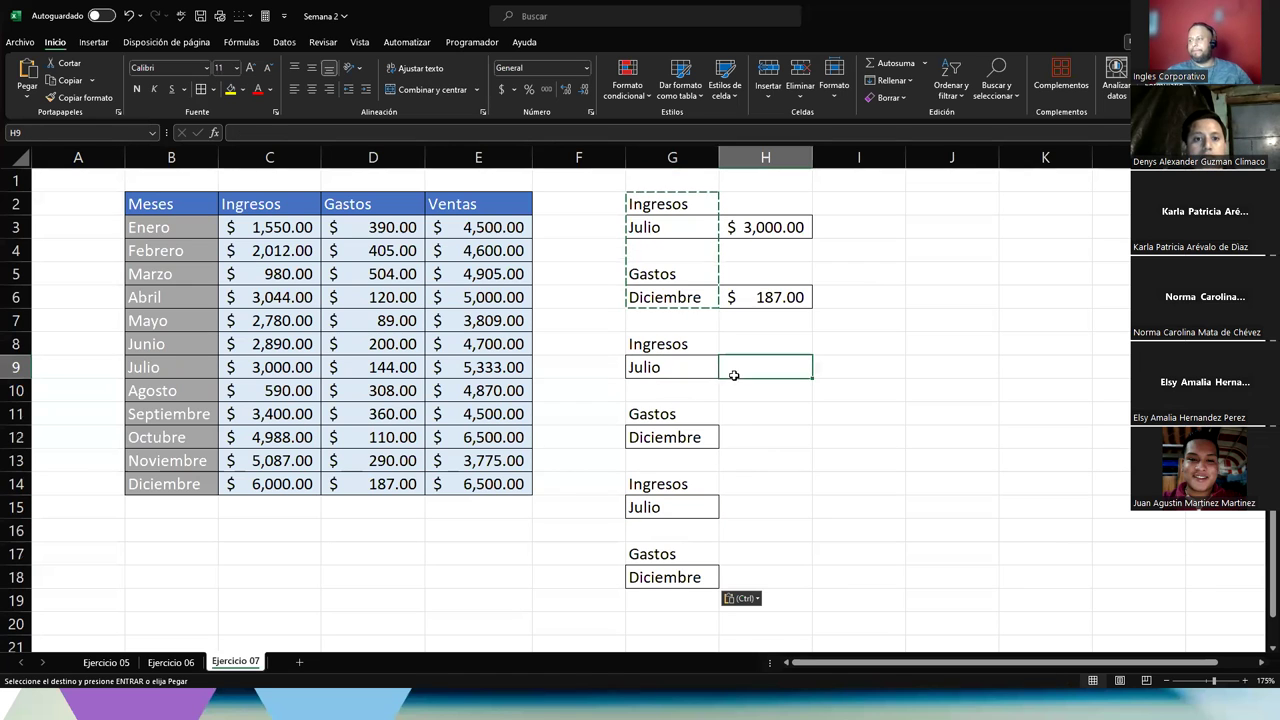
Add H12, H15 and H18 to the H9 selection and apply borders to these result cells.
left_click(766, 440, "ctrl")
left_click(755, 507, "ctrl")
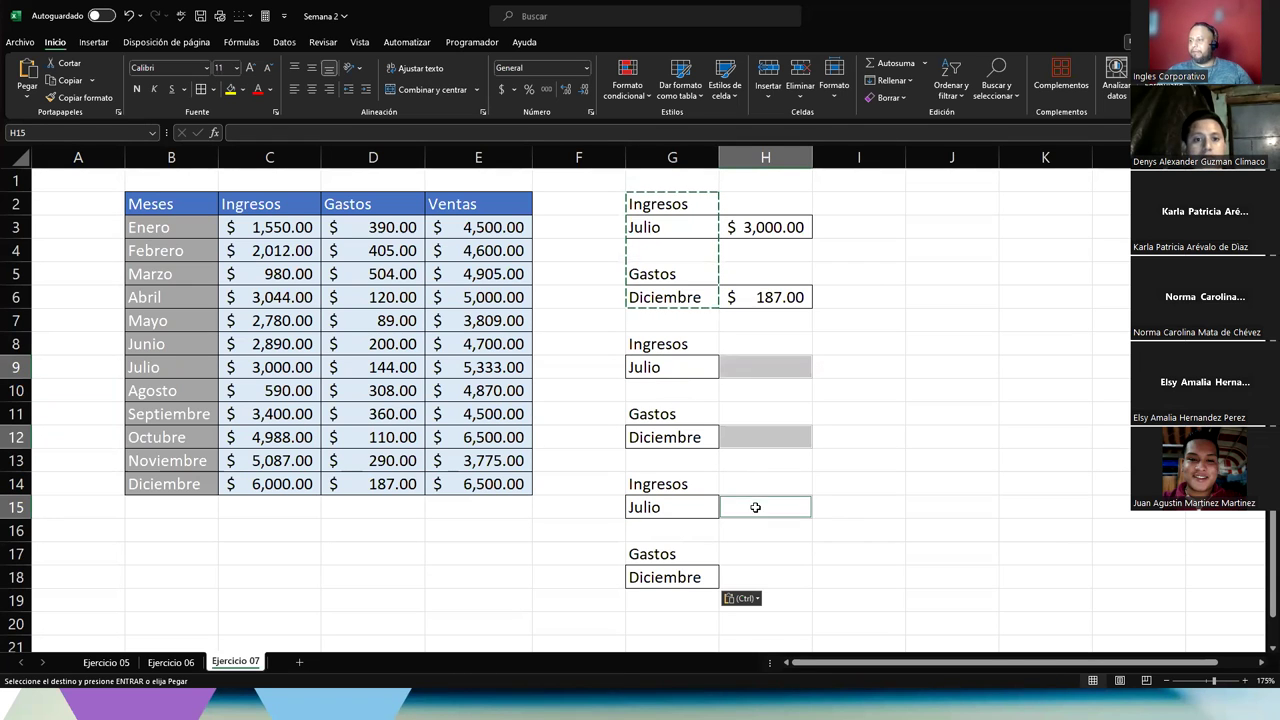
left_click(763, 576, "ctrl")
left_click(200, 89)
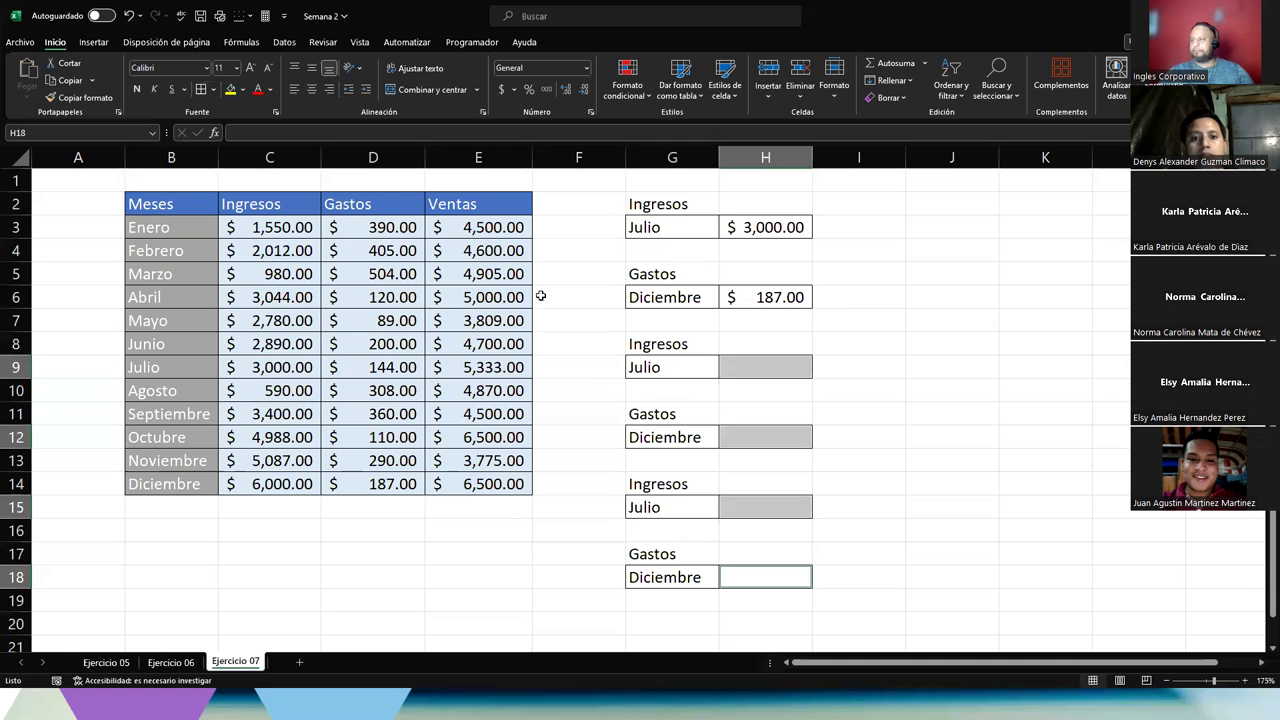
Change the month in G9 to Febrero and the label above it in G8 to Ventas.
left_click(652, 350)
left_click(661, 369)
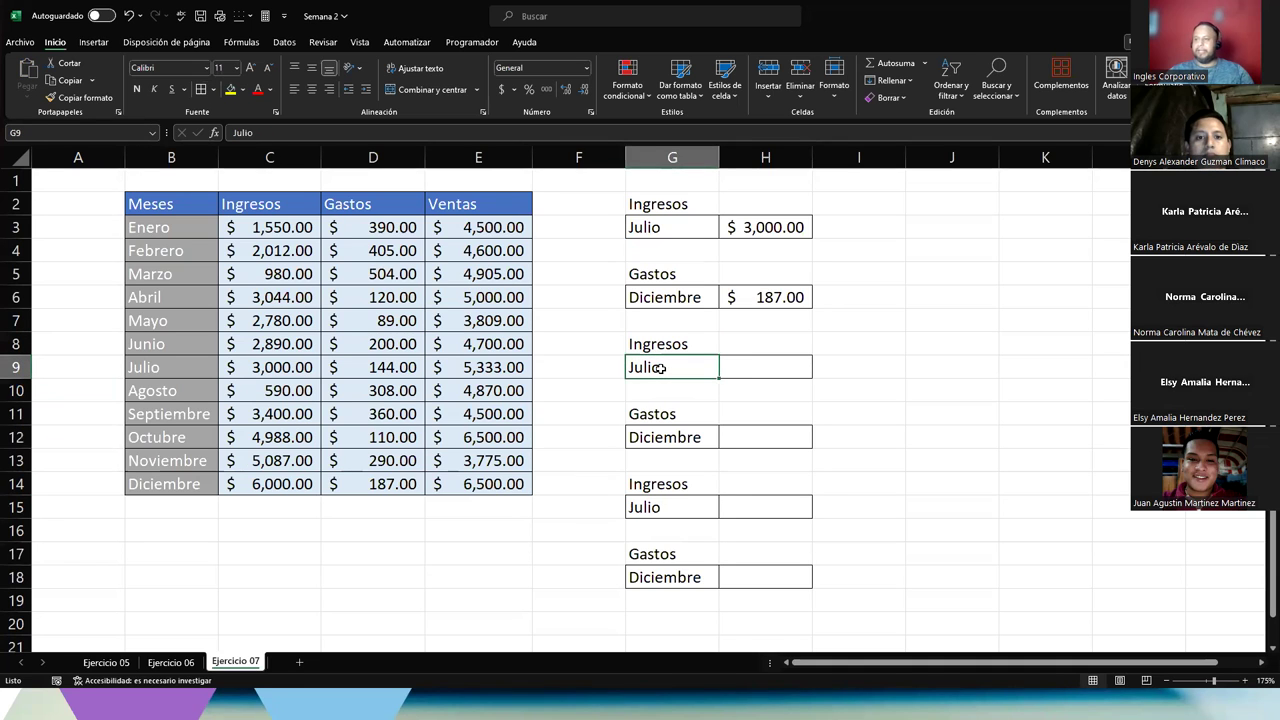
type("Febrero")
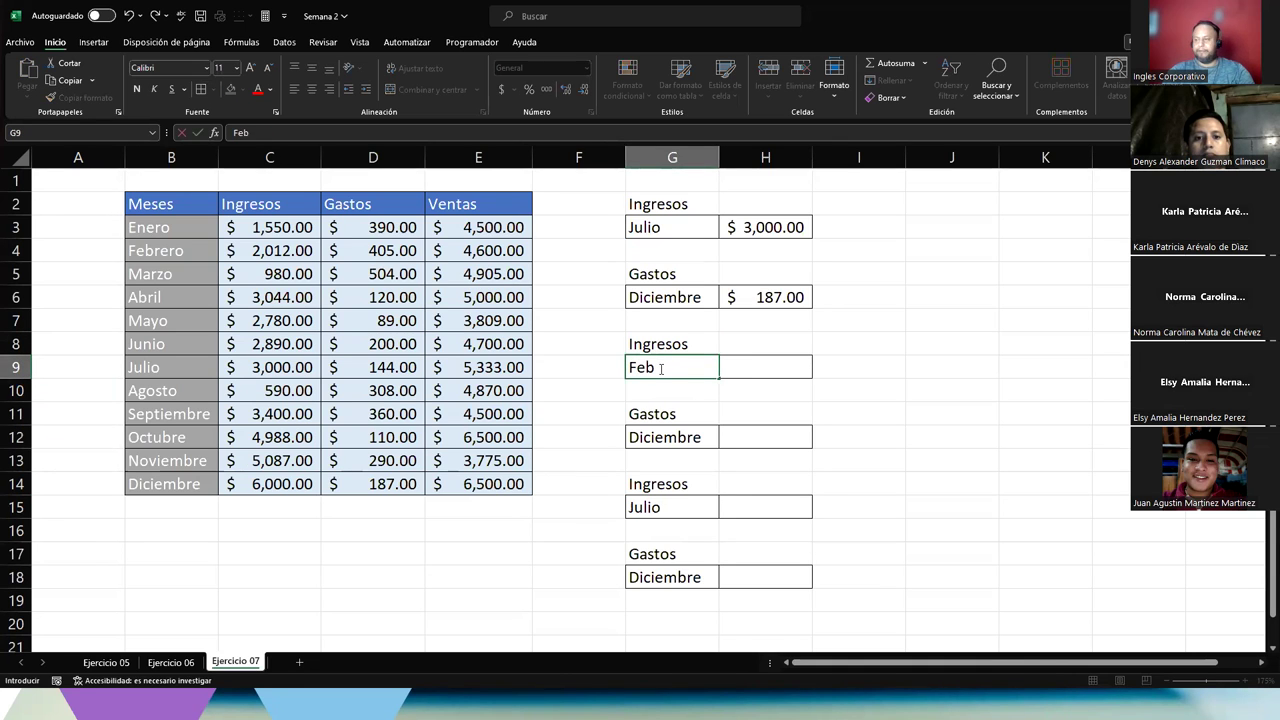
key("Down")
key("Down")
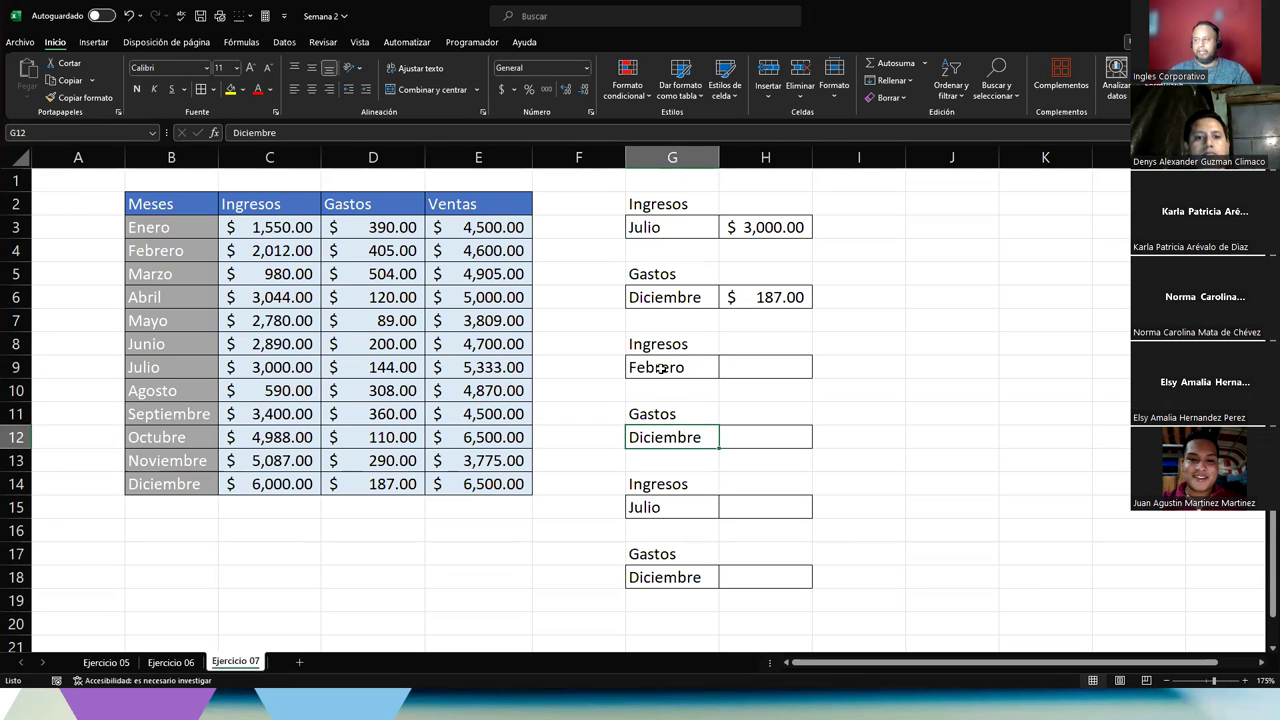
key("Up")
key("Up")
key("Up")
key("Up")
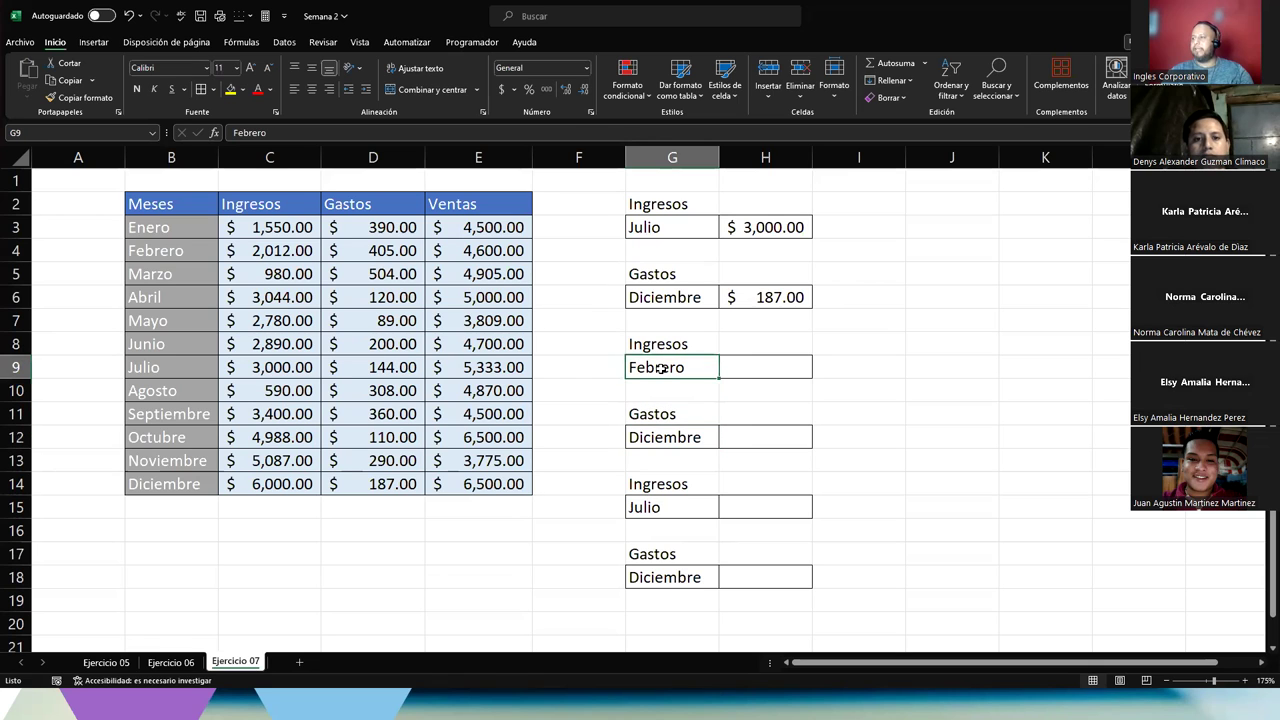
type("Ventas")
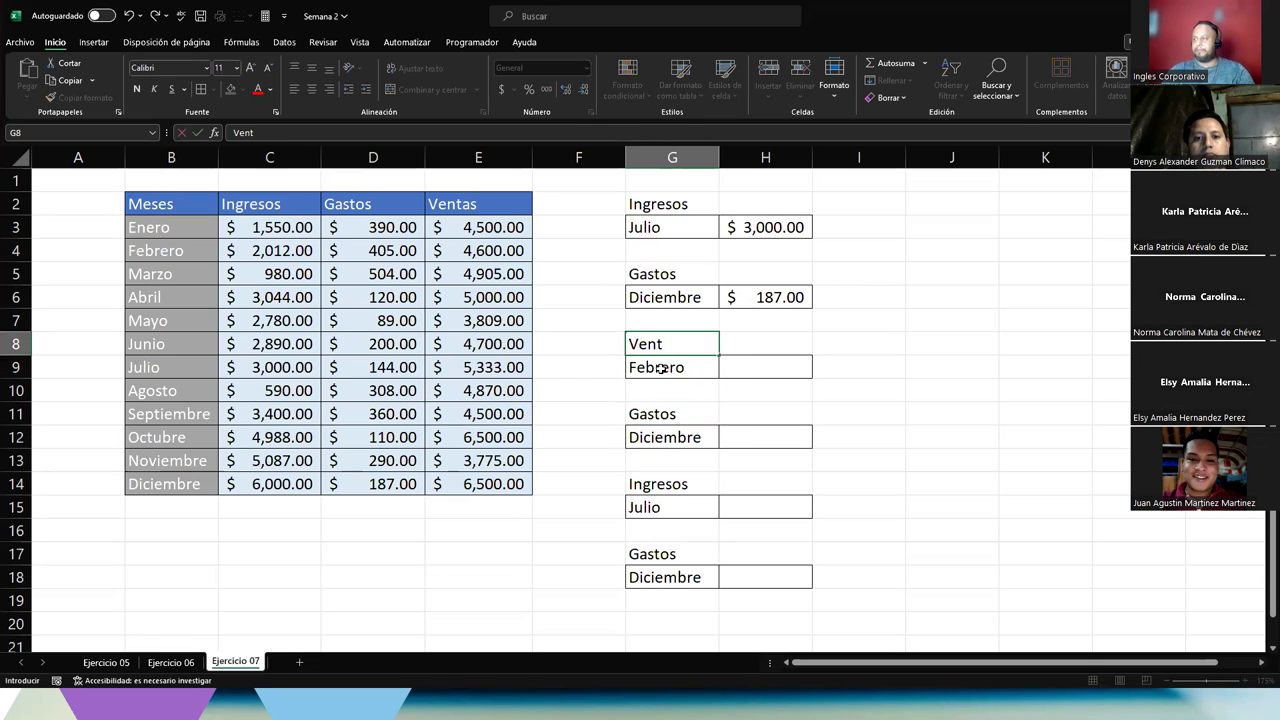
key("Return")
Replace the months in the remaining lookup blocks with Octubre in G12, Mayo in G15 and Marzo in G18.
key("Down")
key("Down")
key("Down")
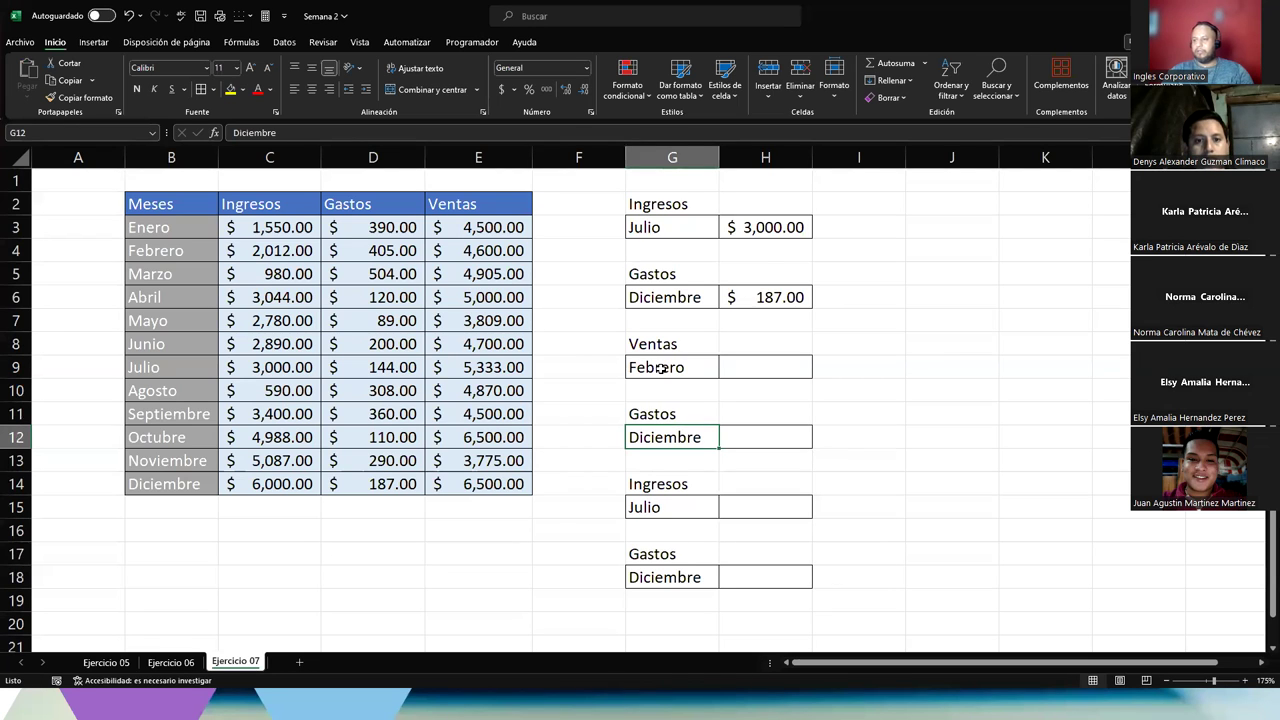
type("Octubre")
key("Return")
key("Down")
key("Down")
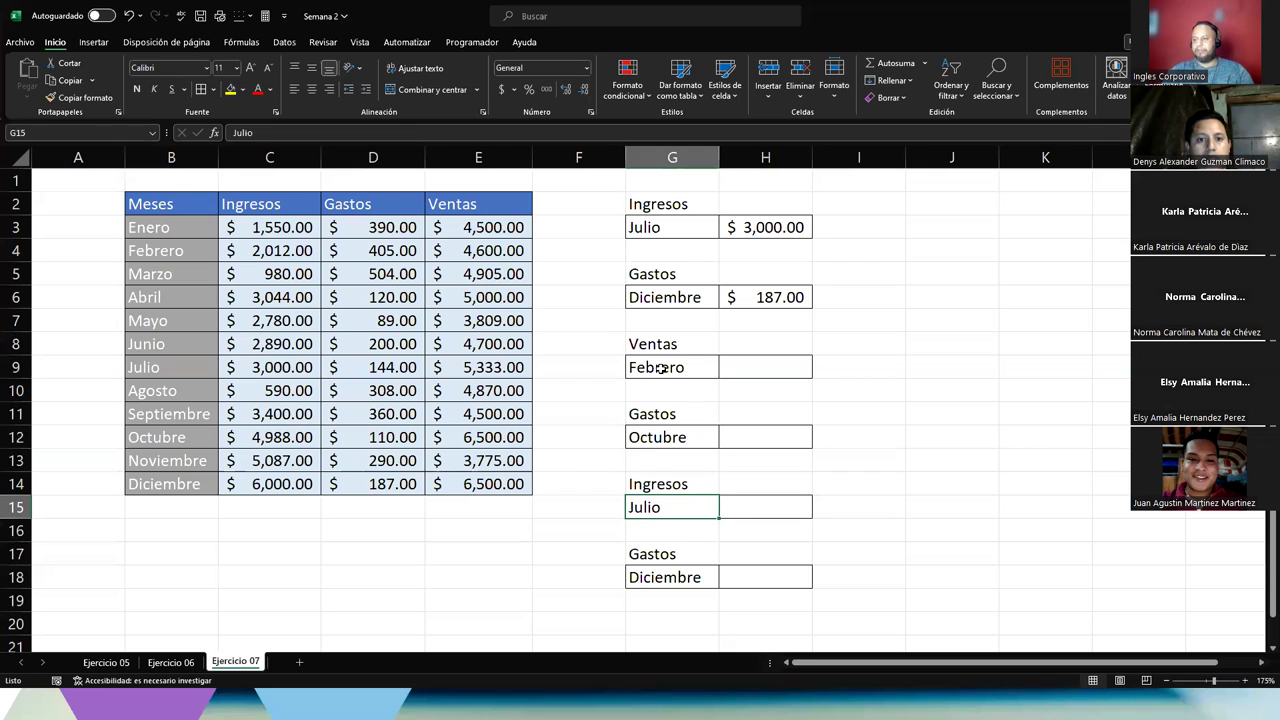
type("Mayo")
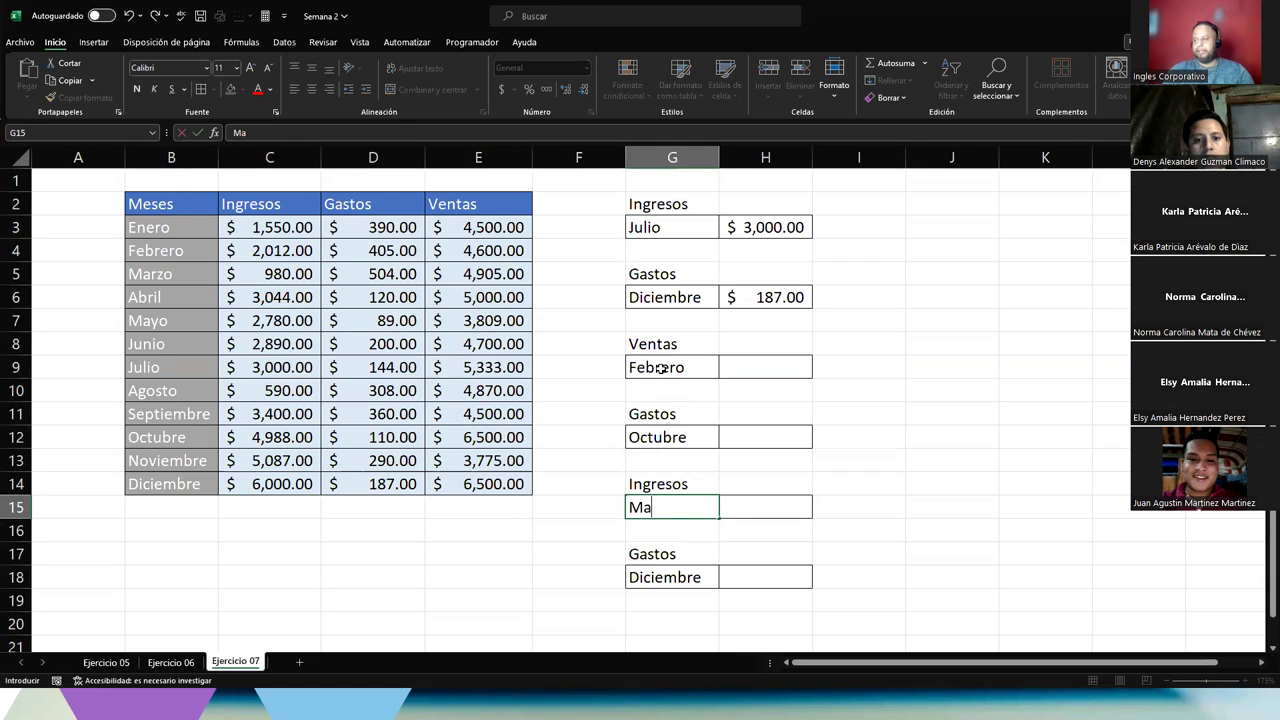
key("Return")
key("Down")
key("Down")
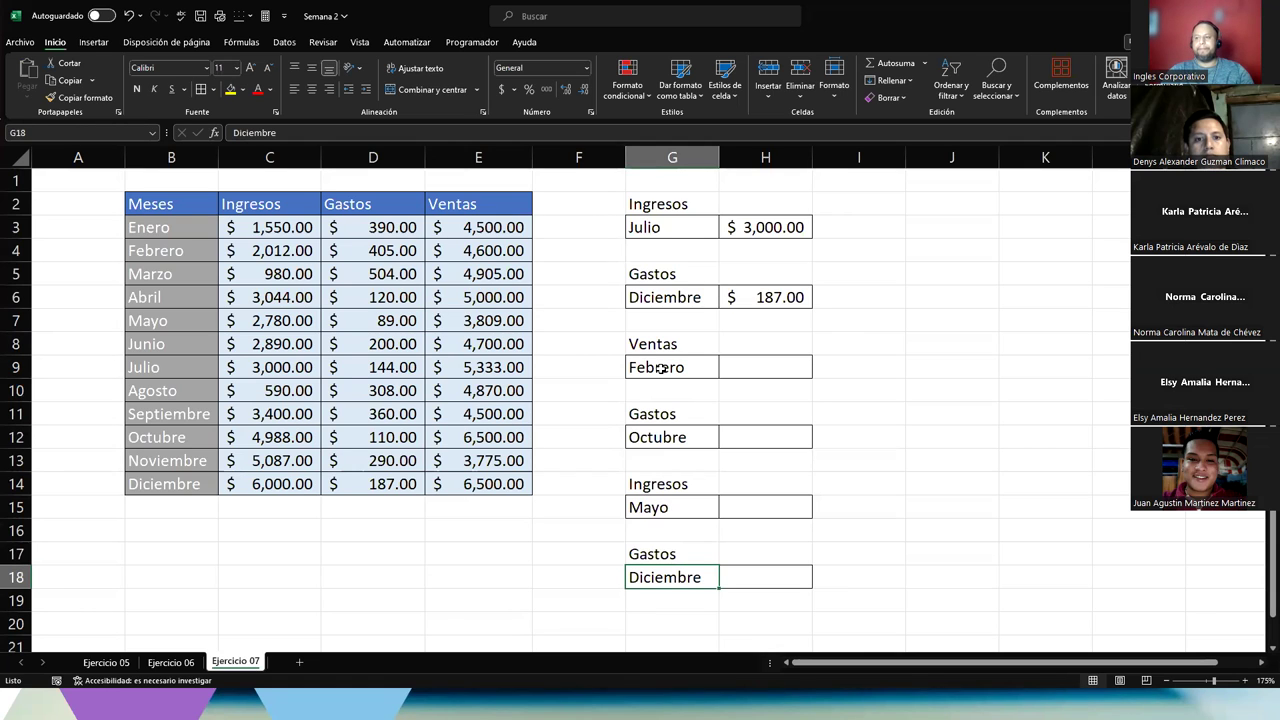
type("Marzo")
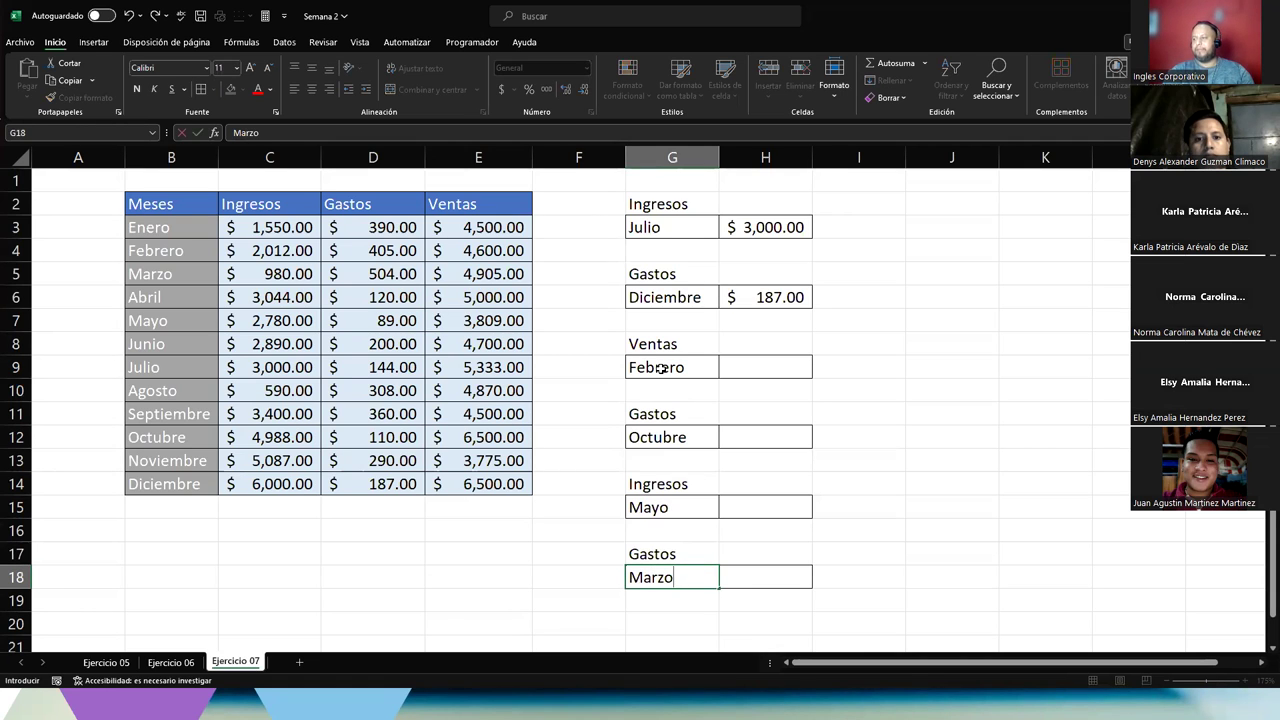
key("Tab")
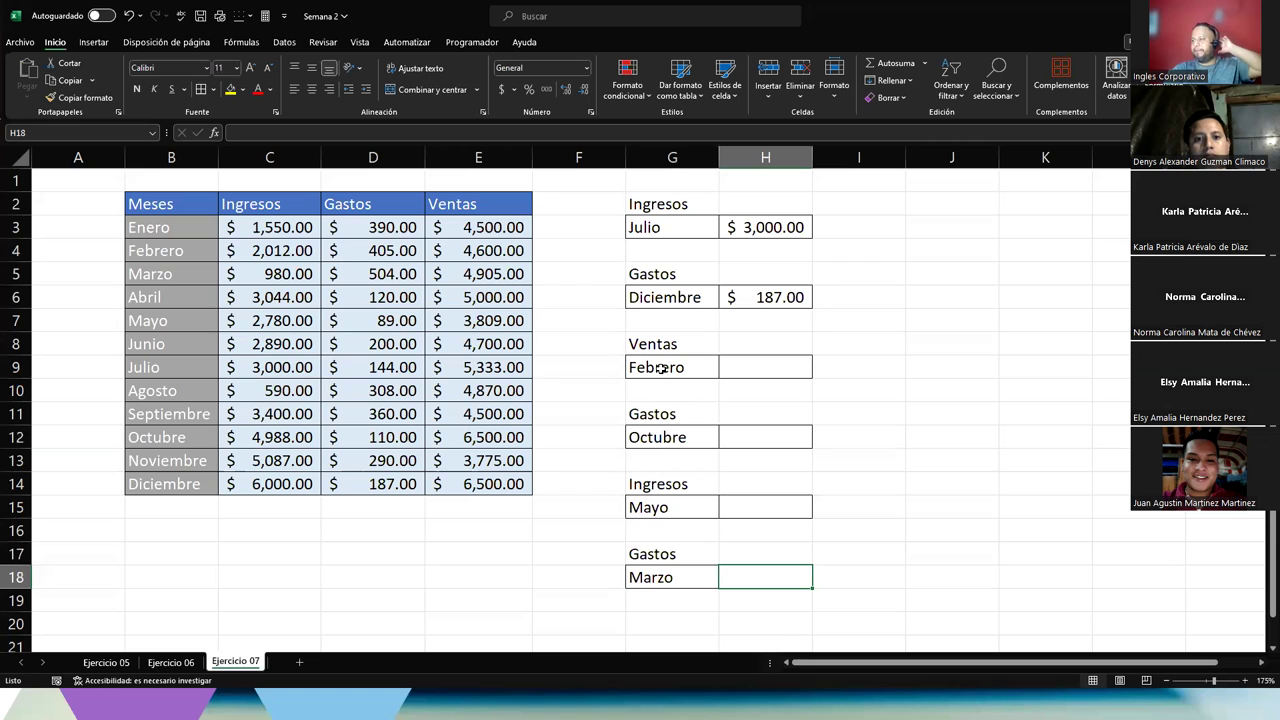
Review the new lookup blocks and examine how COINCIDIR is used in the INDICE formulas of H6 and H3.
left_click_drag(665, 340, 740, 564)
left_click(740, 564)
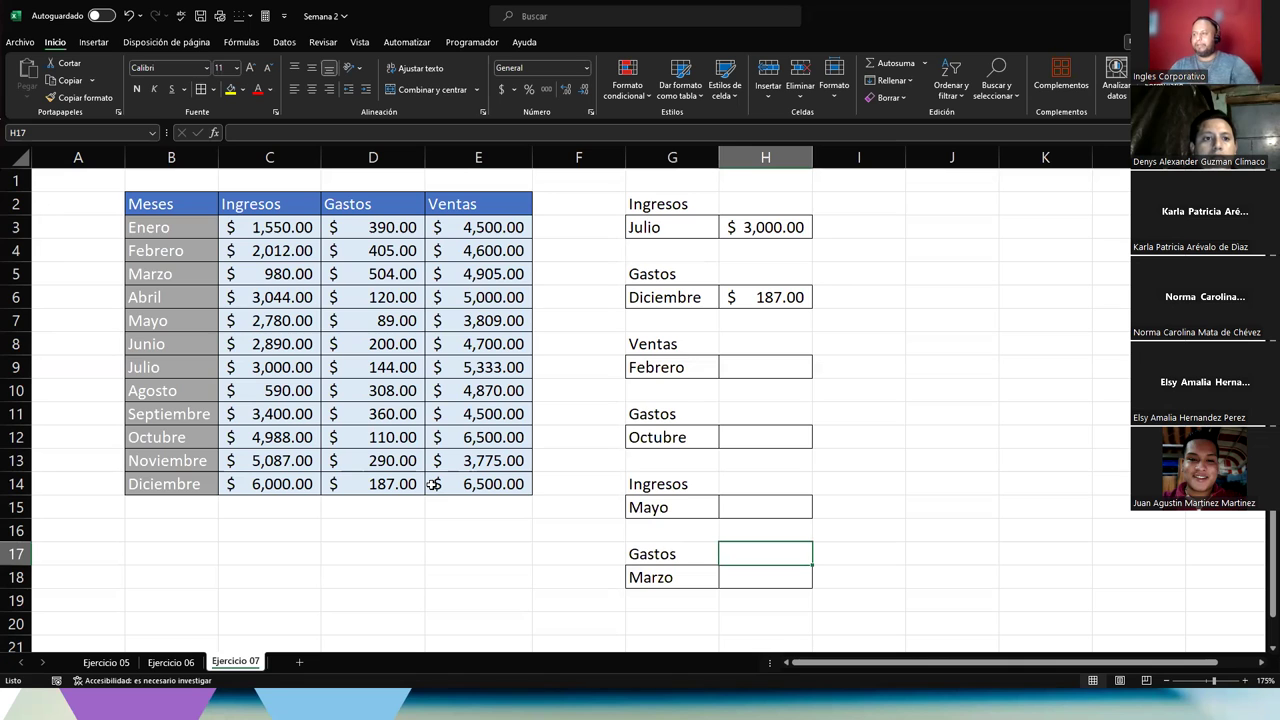
left_click(652, 420)
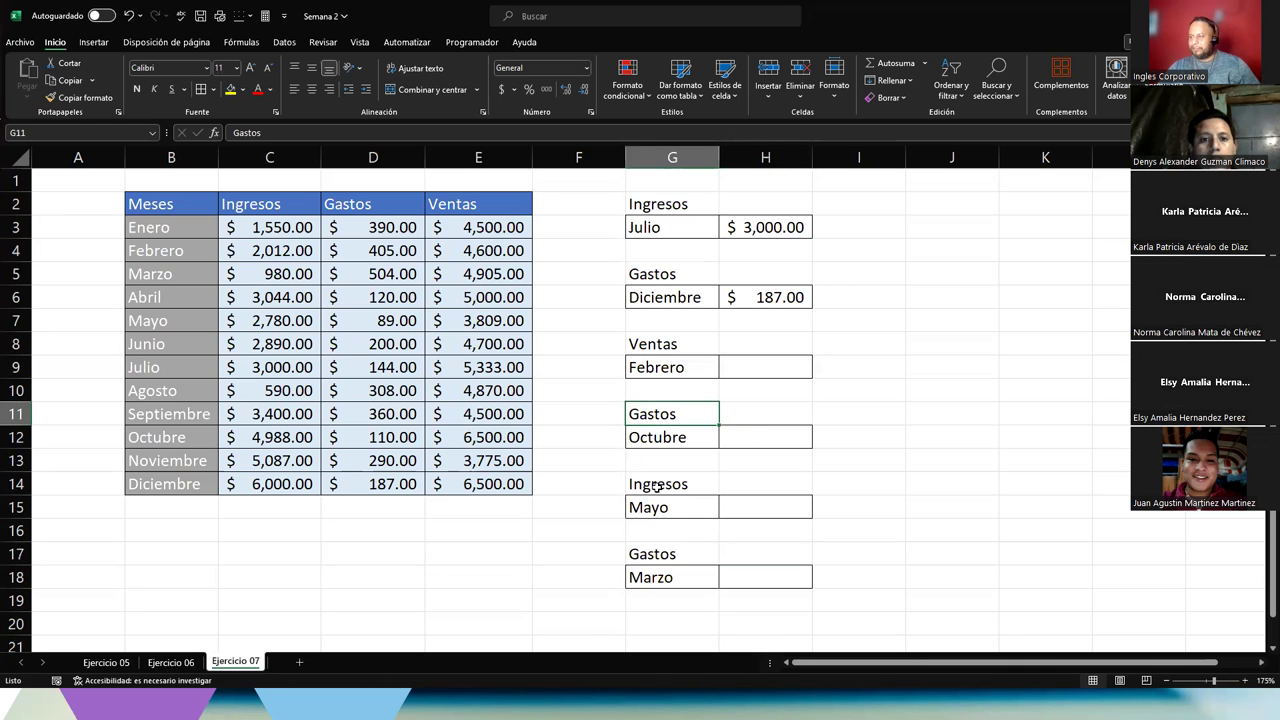
double_click(785, 298)
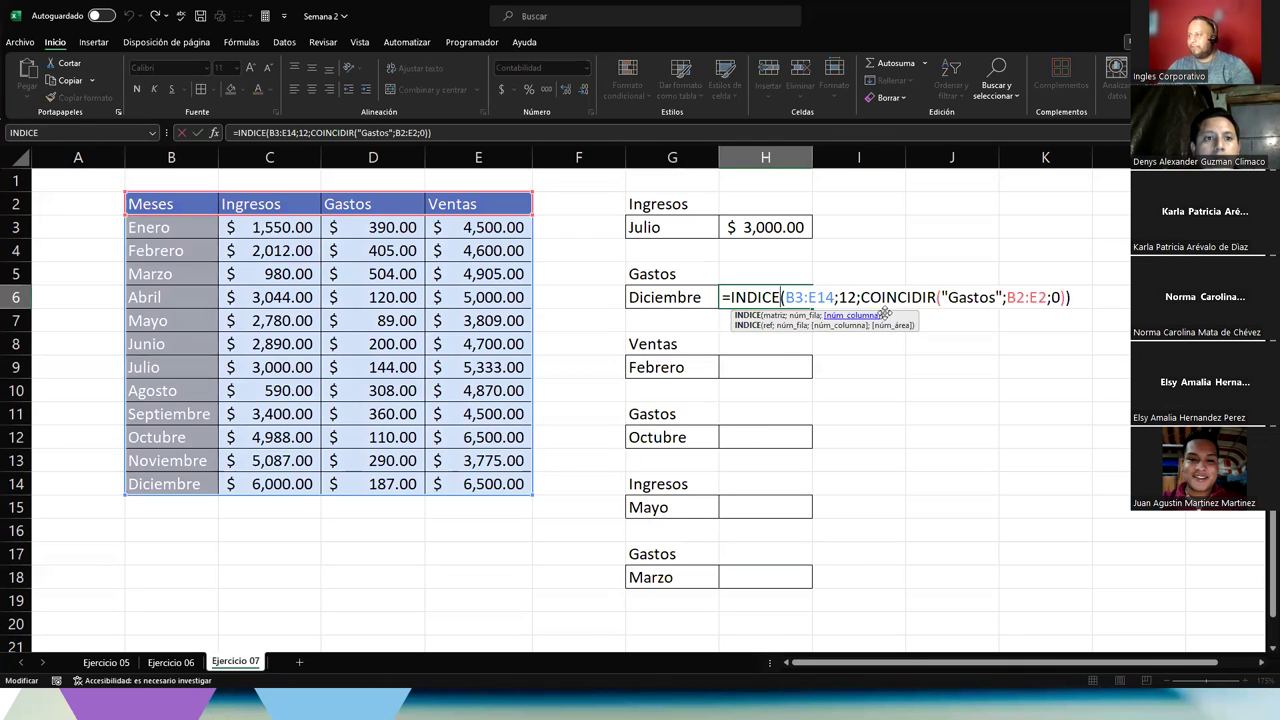
left_click(657, 510)
double_click(779, 228)
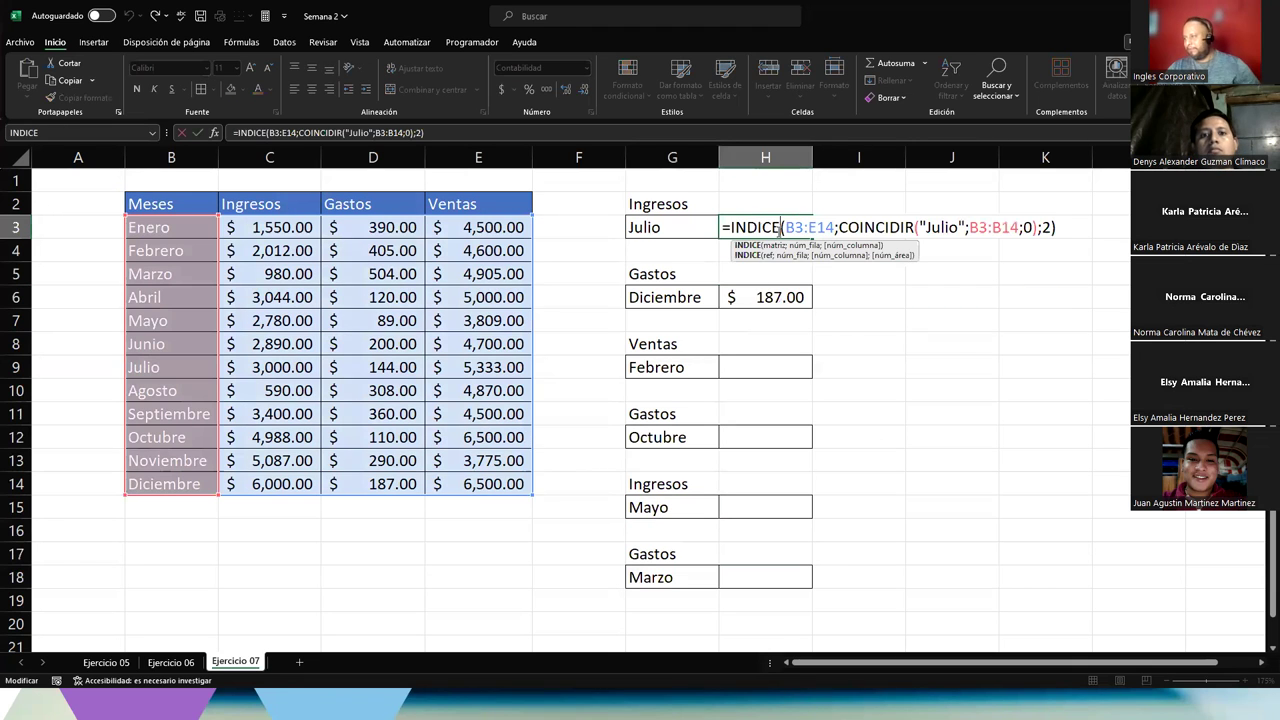
left_click(694, 364)
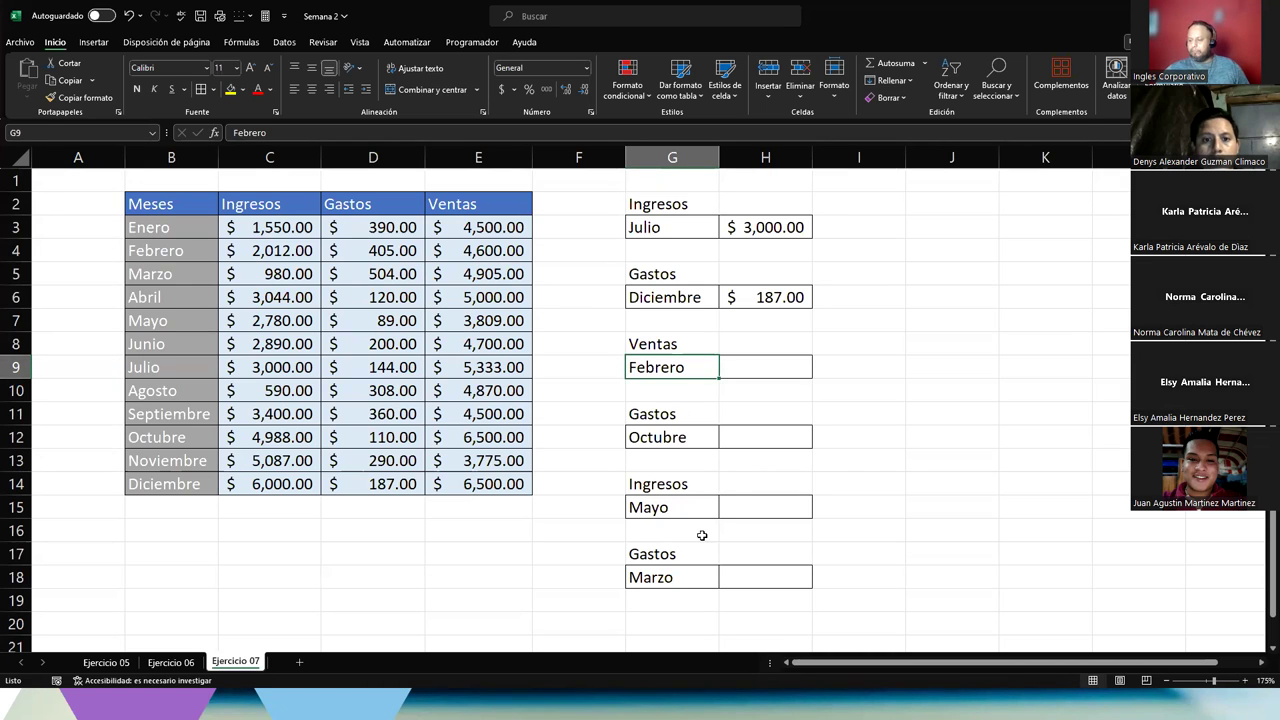
left_click(747, 371)
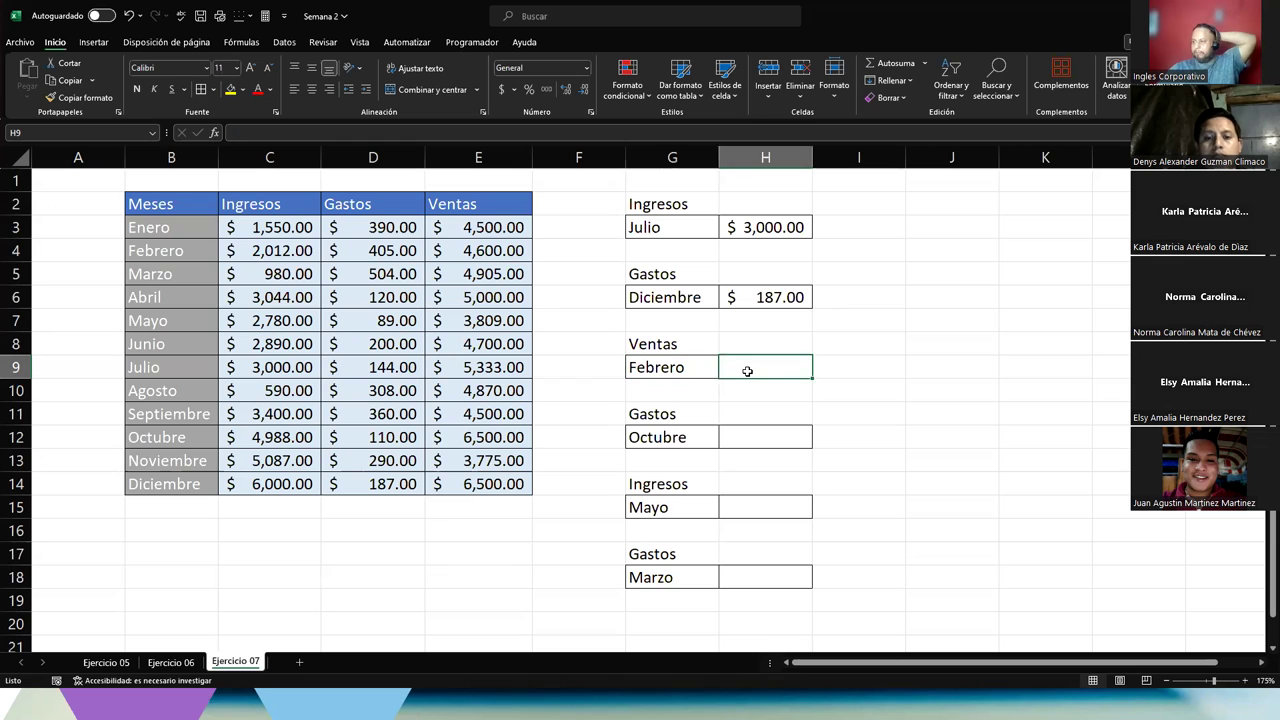
left_click(734, 438)
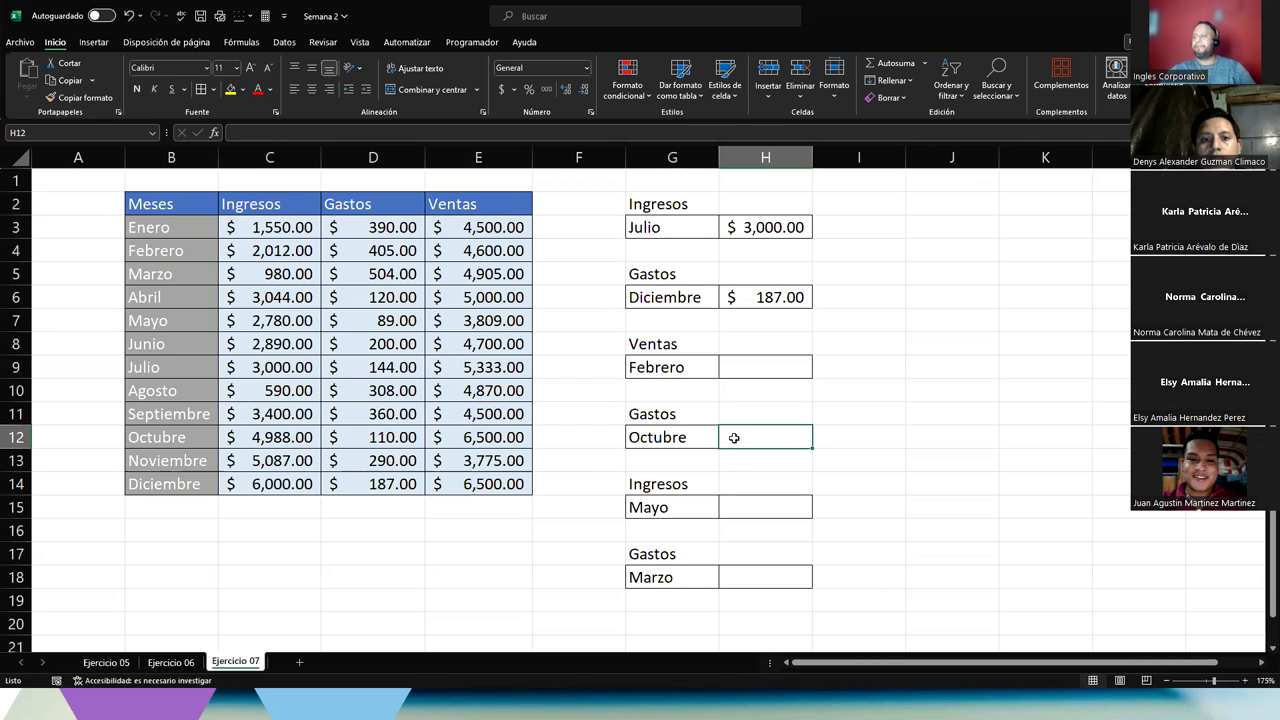
double_click(734, 438)
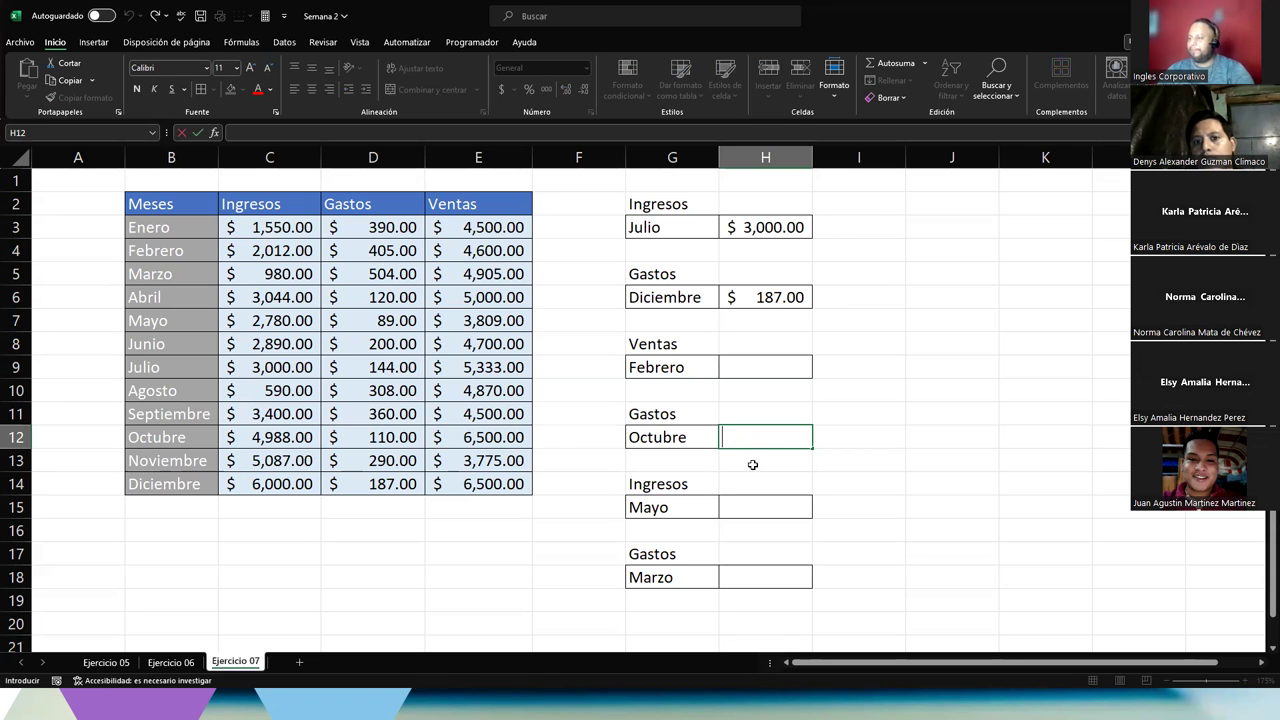
left_click(745, 577)
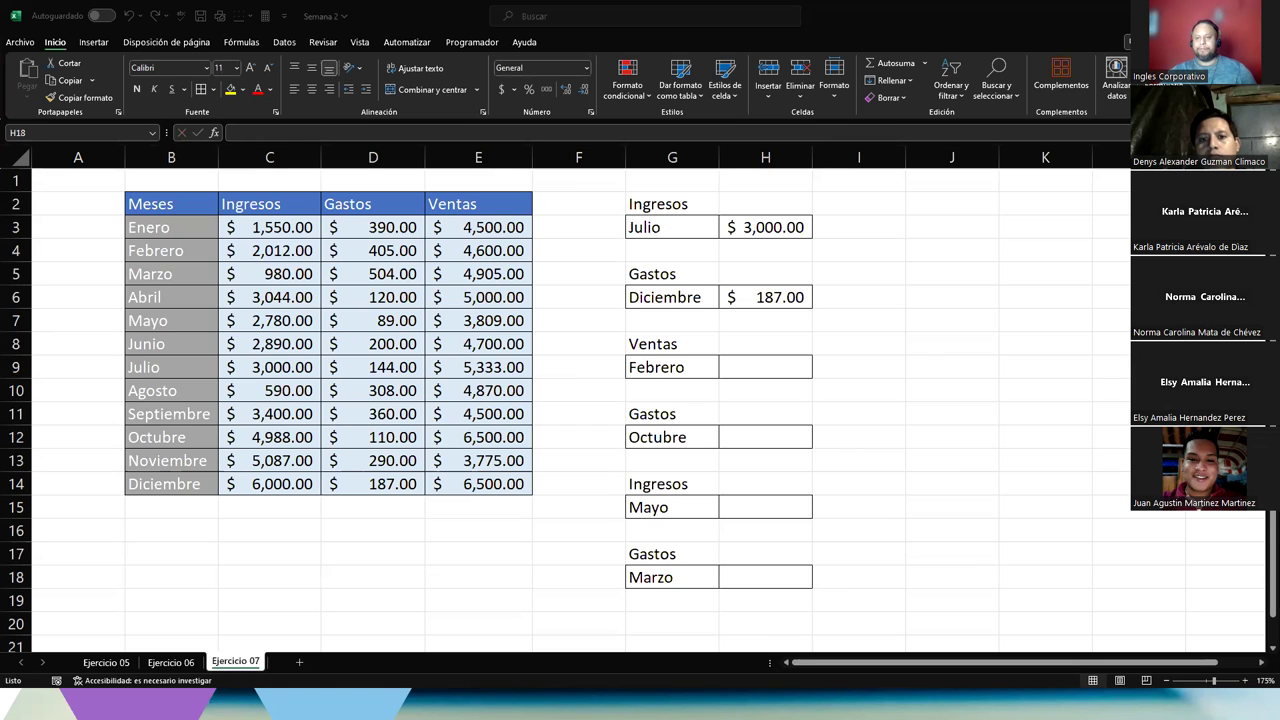
left_click(746, 372)
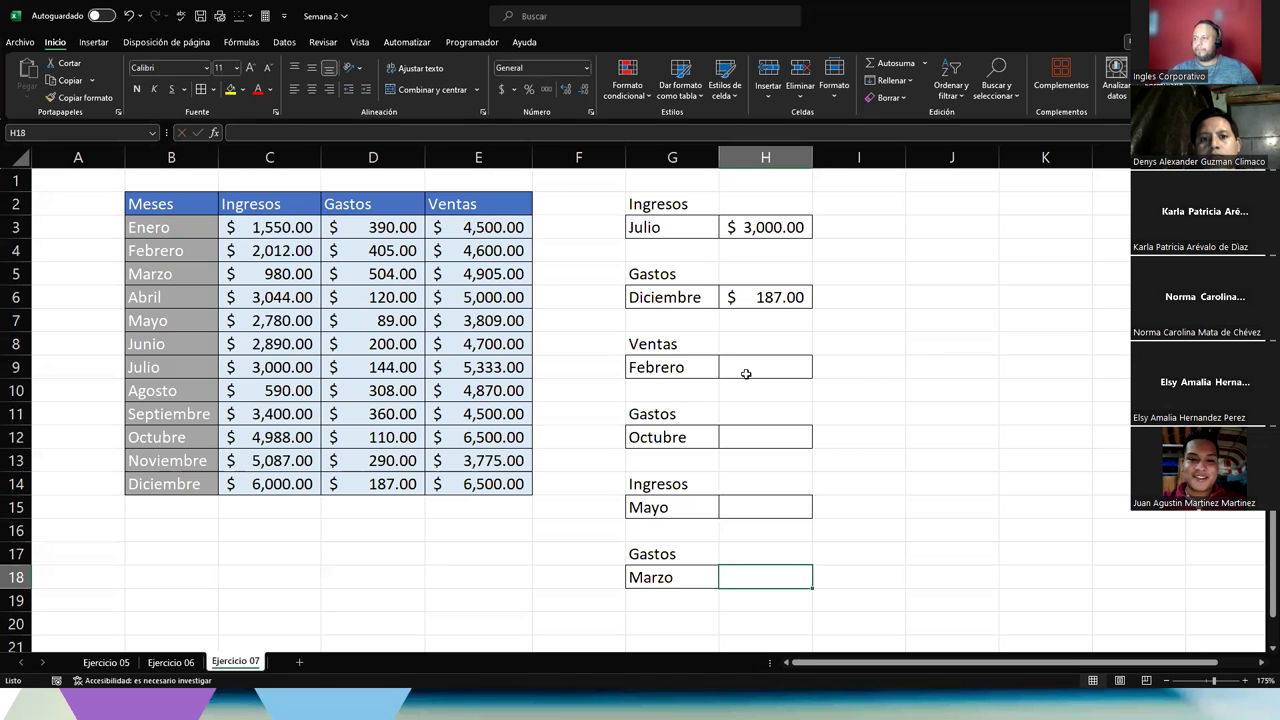
left_click(741, 439)
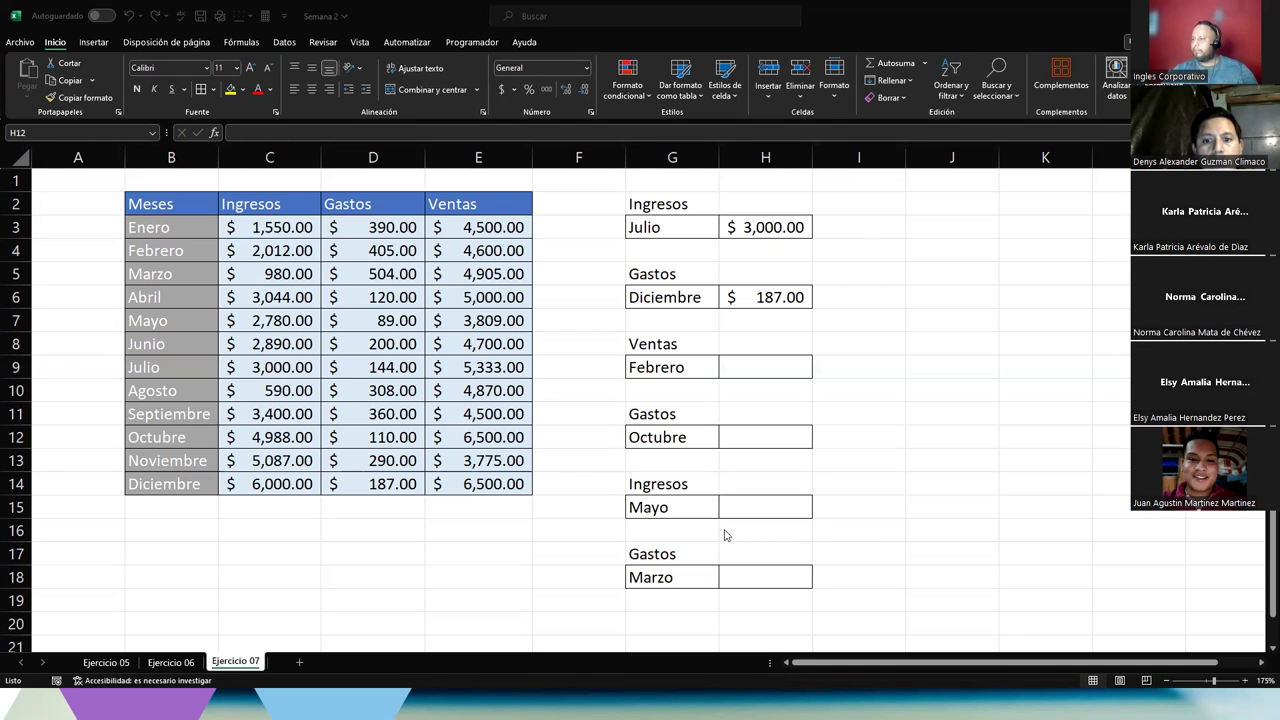
Examine the H6 formula again, highlighting its matrix range, row number and COINCIDIR function.
left_click(757, 297)
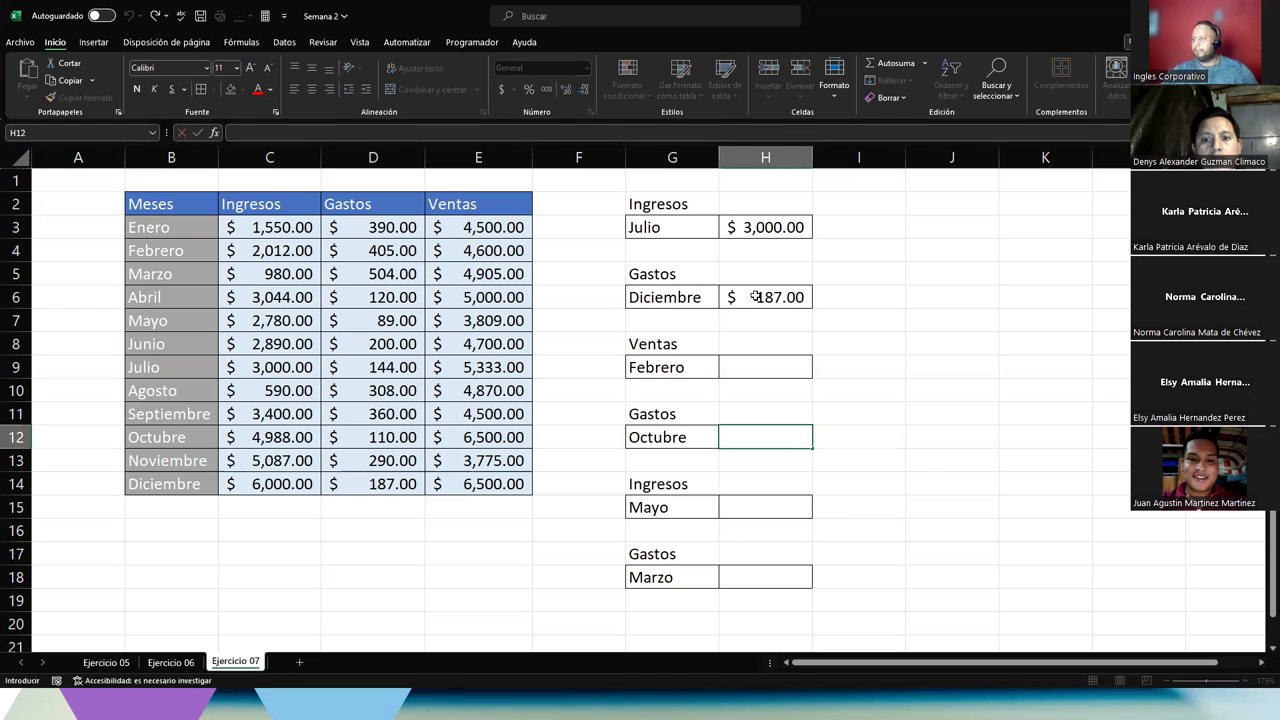
left_click(757, 297)
double_click(757, 297)
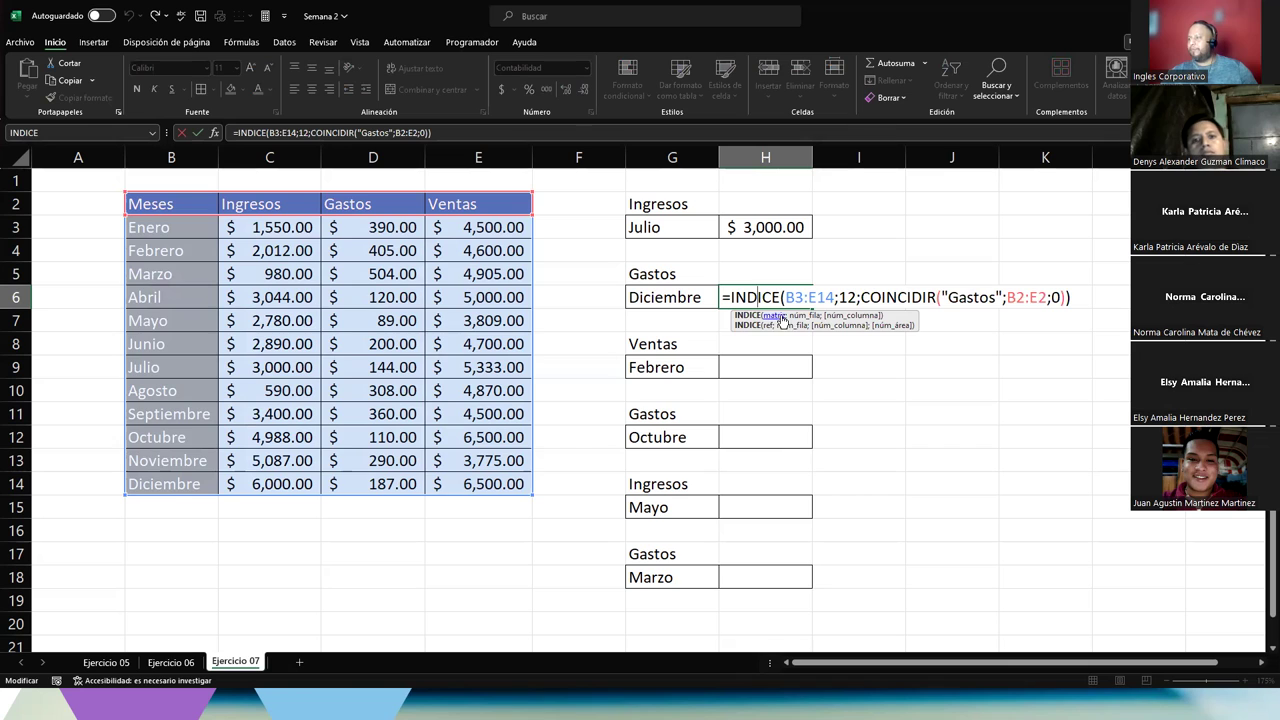
left_click_drag(785, 297, 936, 298)
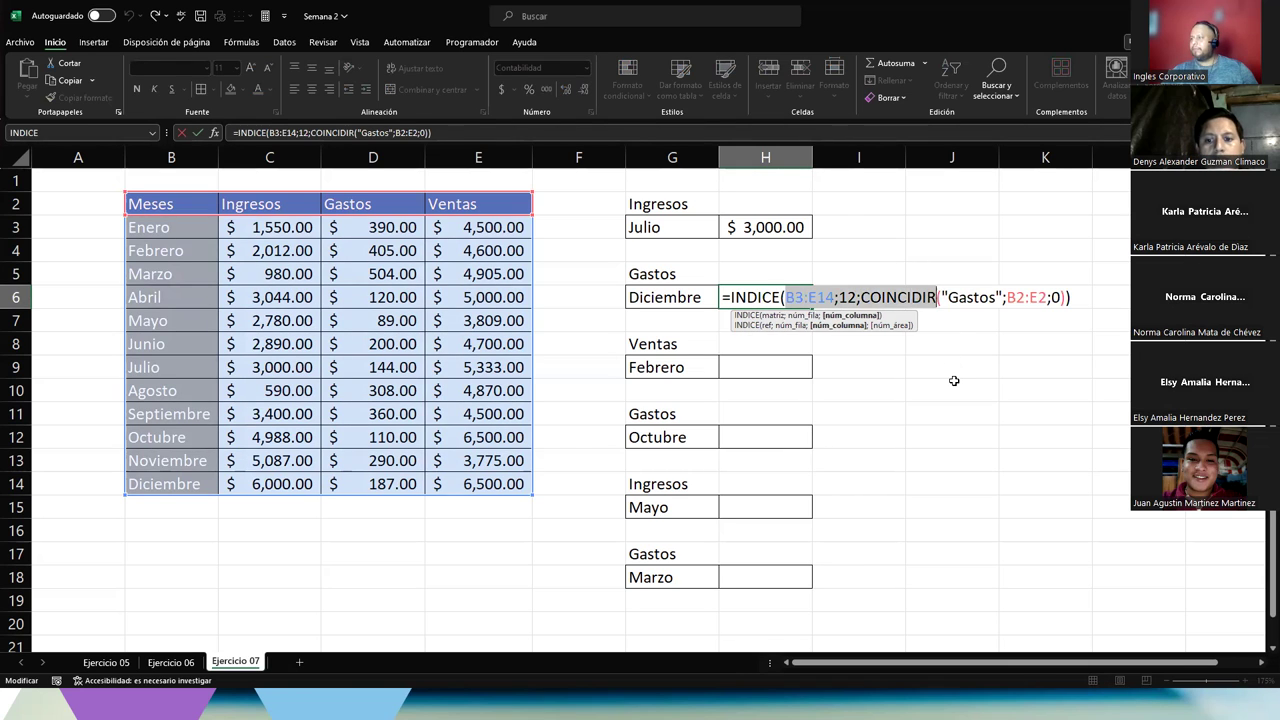
left_click(868, 297)
key("Left")
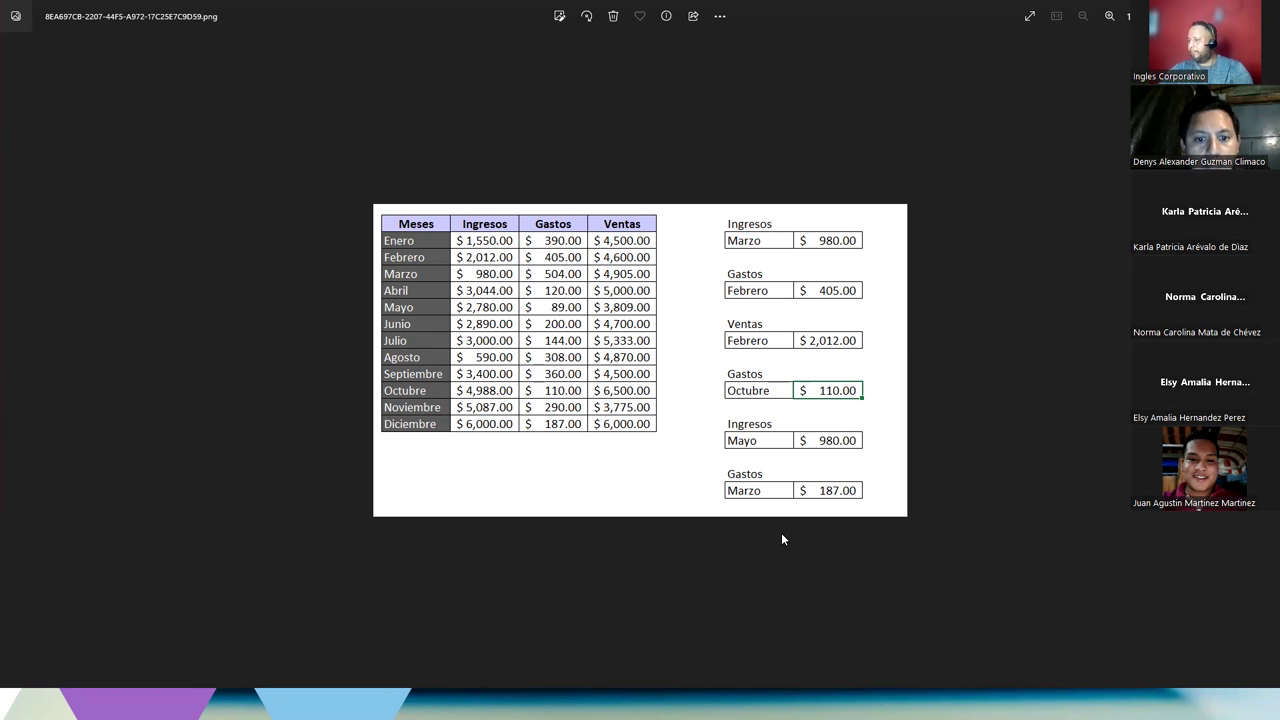
Reduce the reference image to a floating window and move it around the sheet to compare its table and lookup results.
double_click(789, 14)
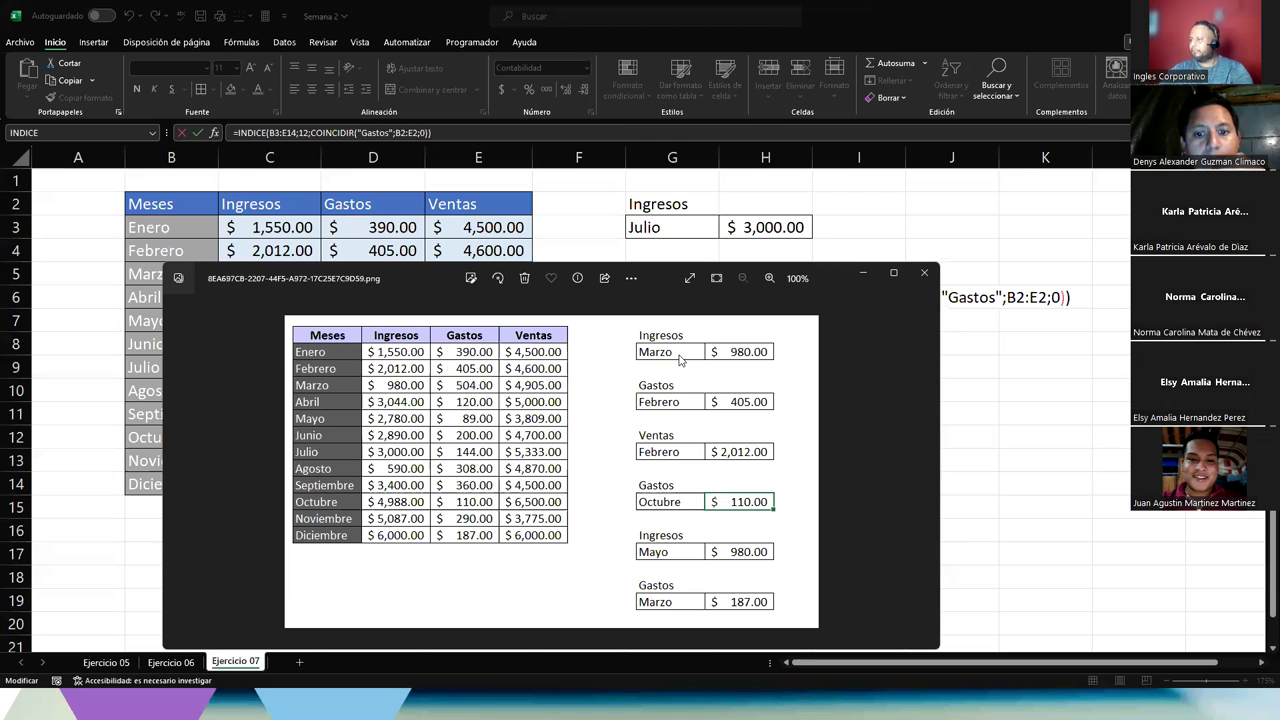
left_click_drag(679, 360, 274, 267)
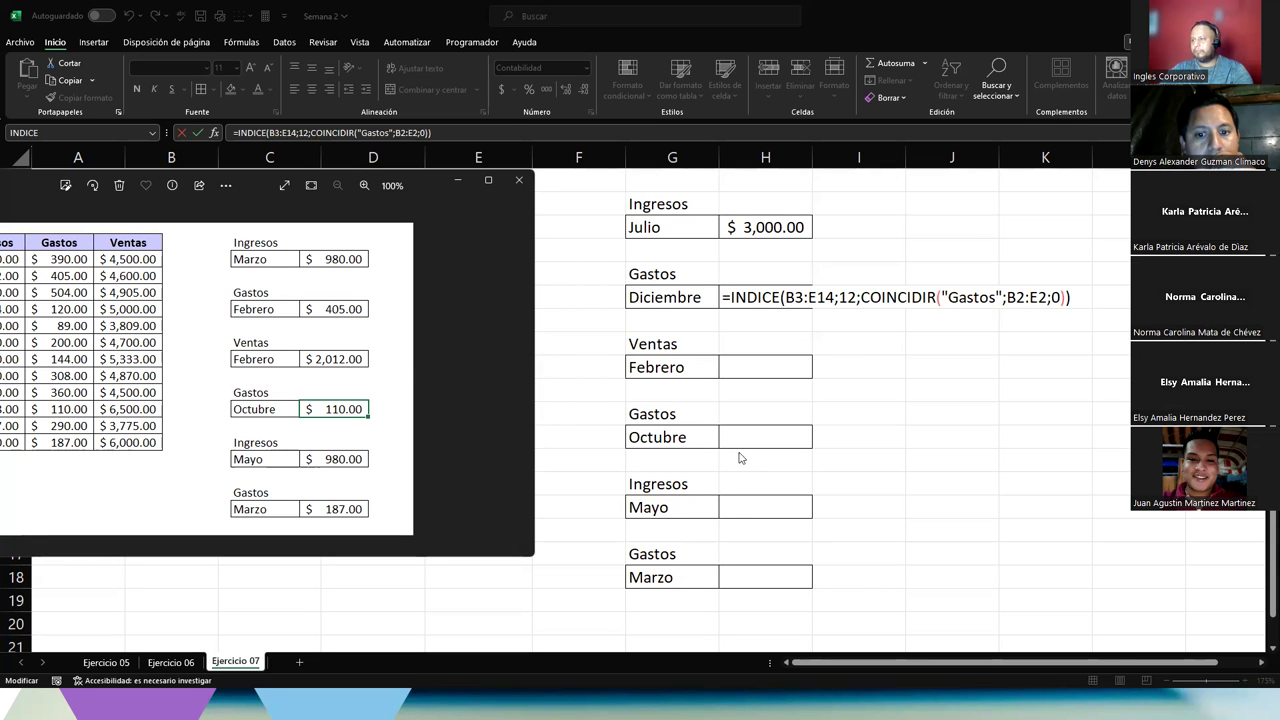
key("alt+Tab")
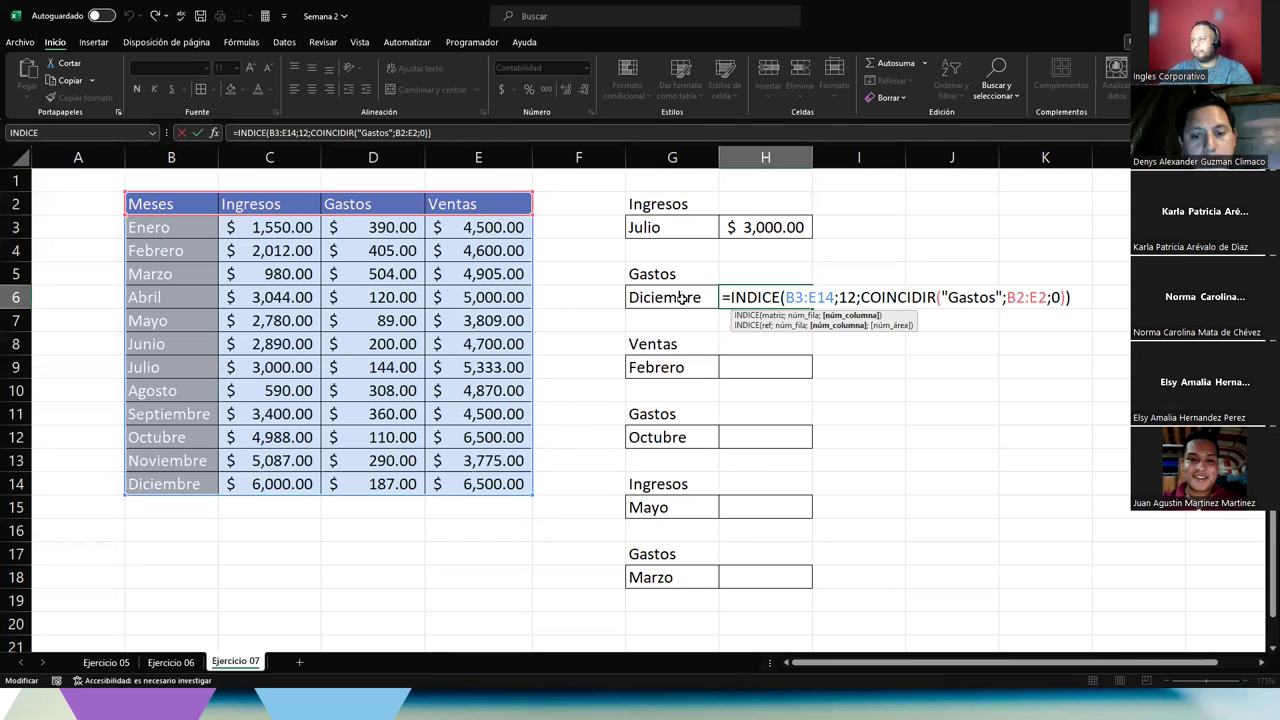
key("alt+Tab")
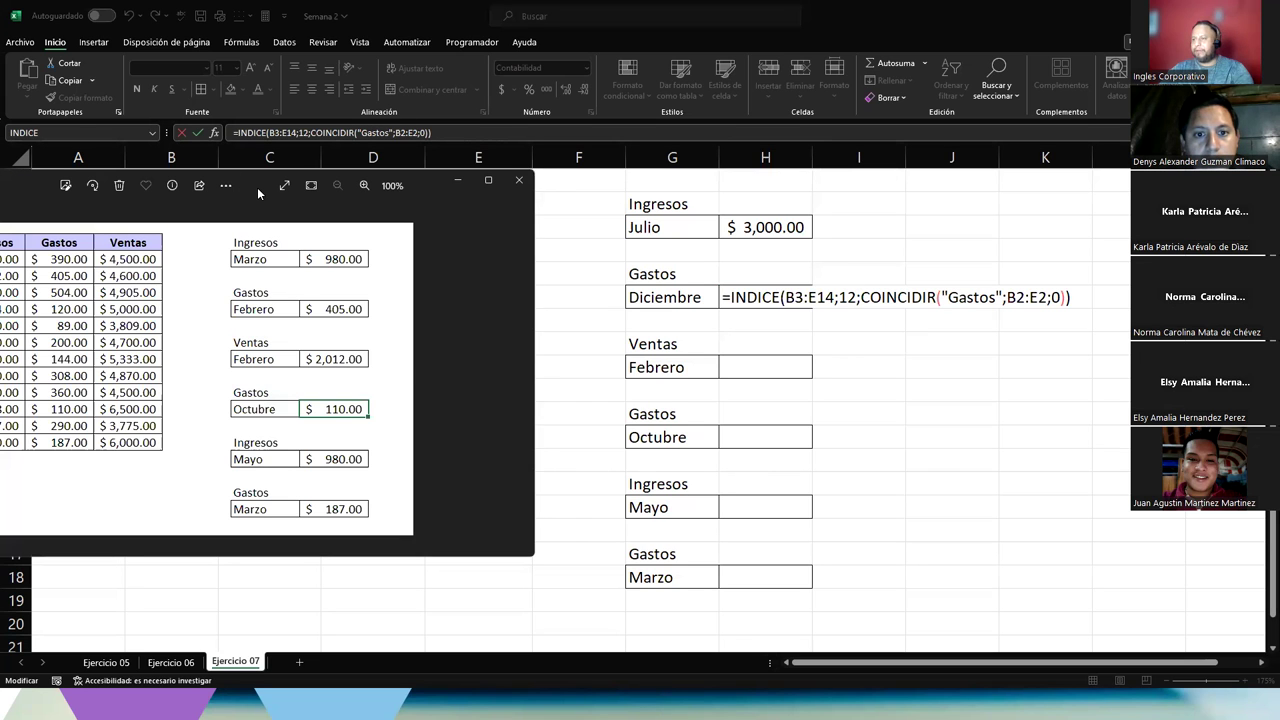
left_click_drag(257, 187, 290, 201)
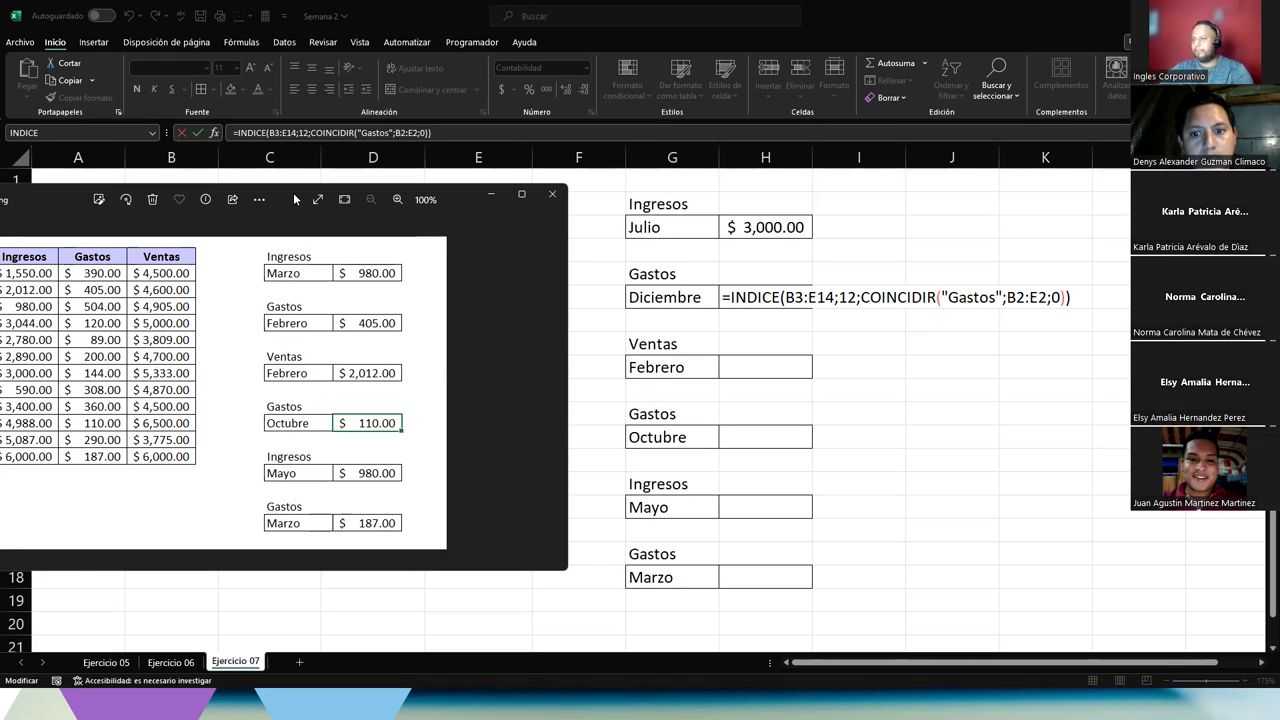
left_click_drag(293, 192, 1100, 158)
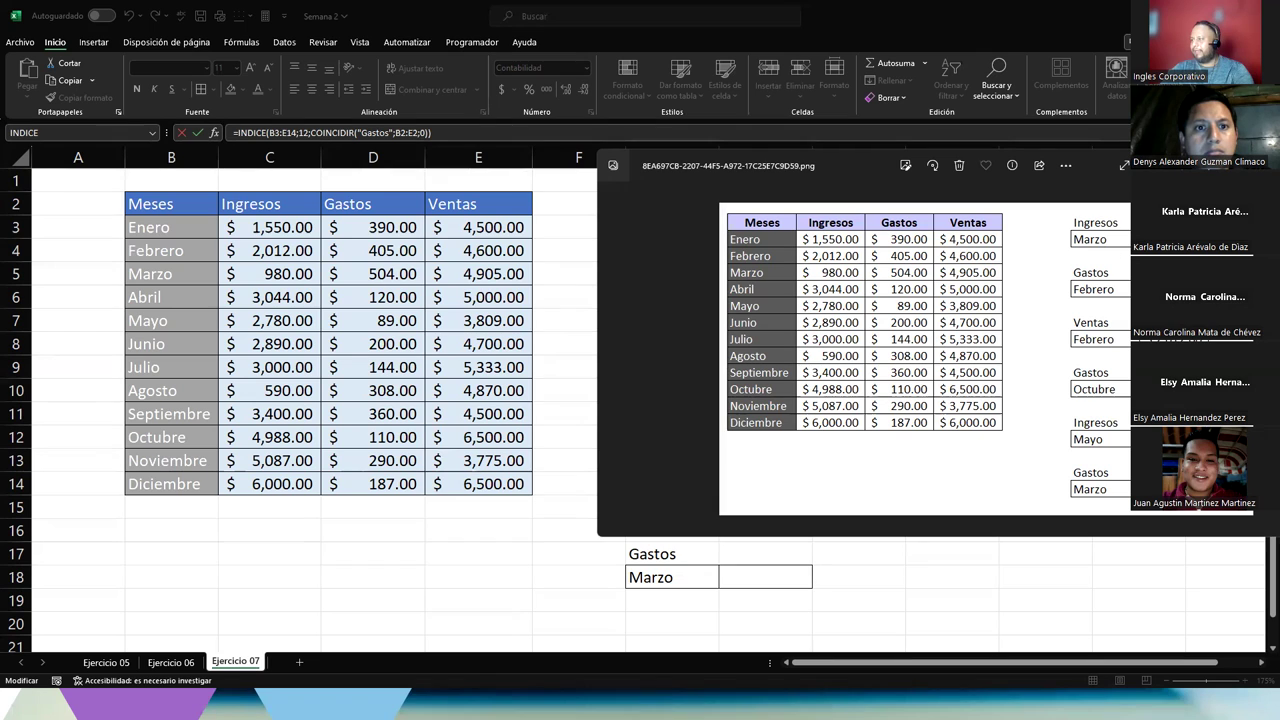
left_click_drag(869, 163, 329, 158)
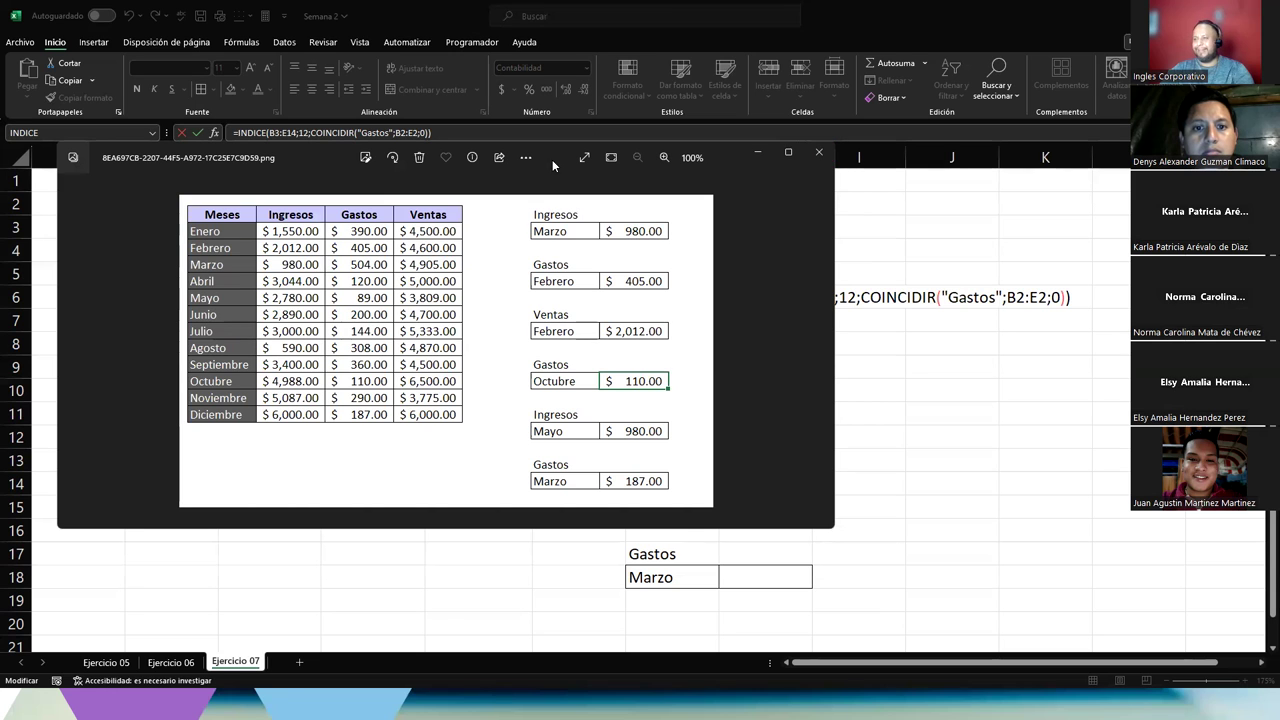
Switch back to the Excel workbook and commit the H6 formula as INDICE(B3:E14;12;COINCIDIR("Gastos";B2:E2;0)).
key("alt+Tab")
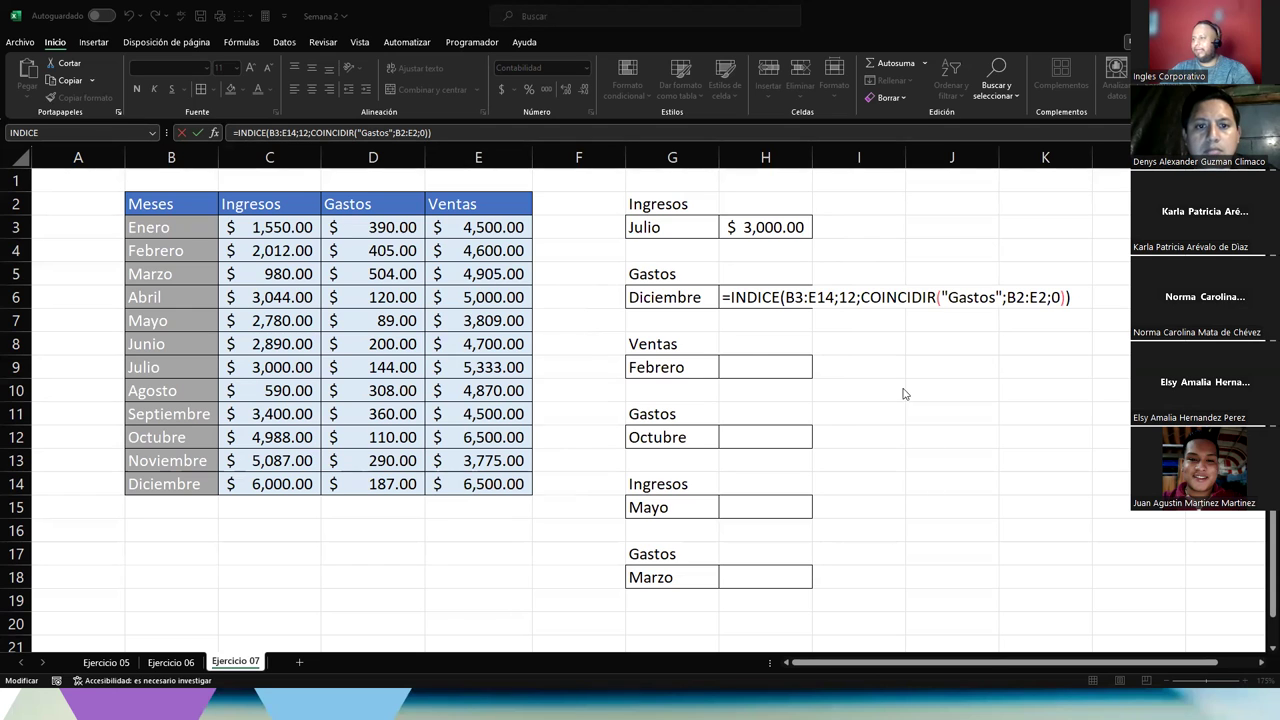
left_click(748, 372)
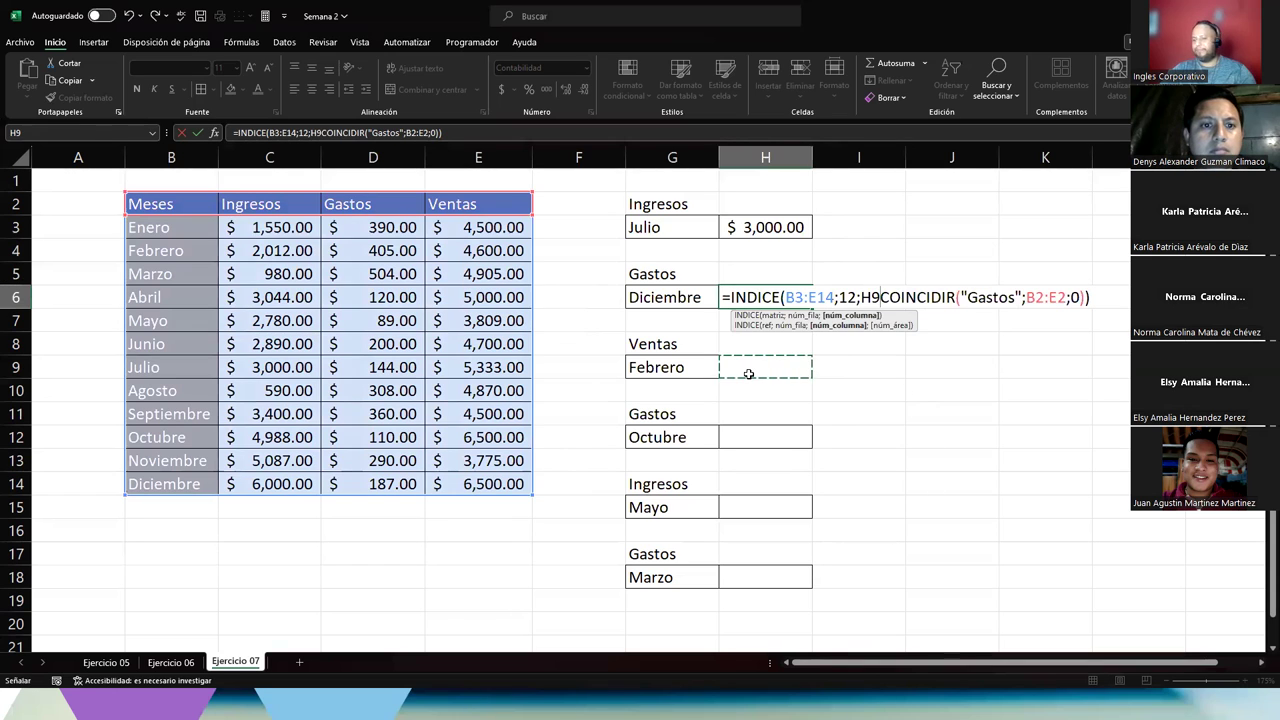
key("BackSpace")
key("BackSpace")
key("ctrl+Return")
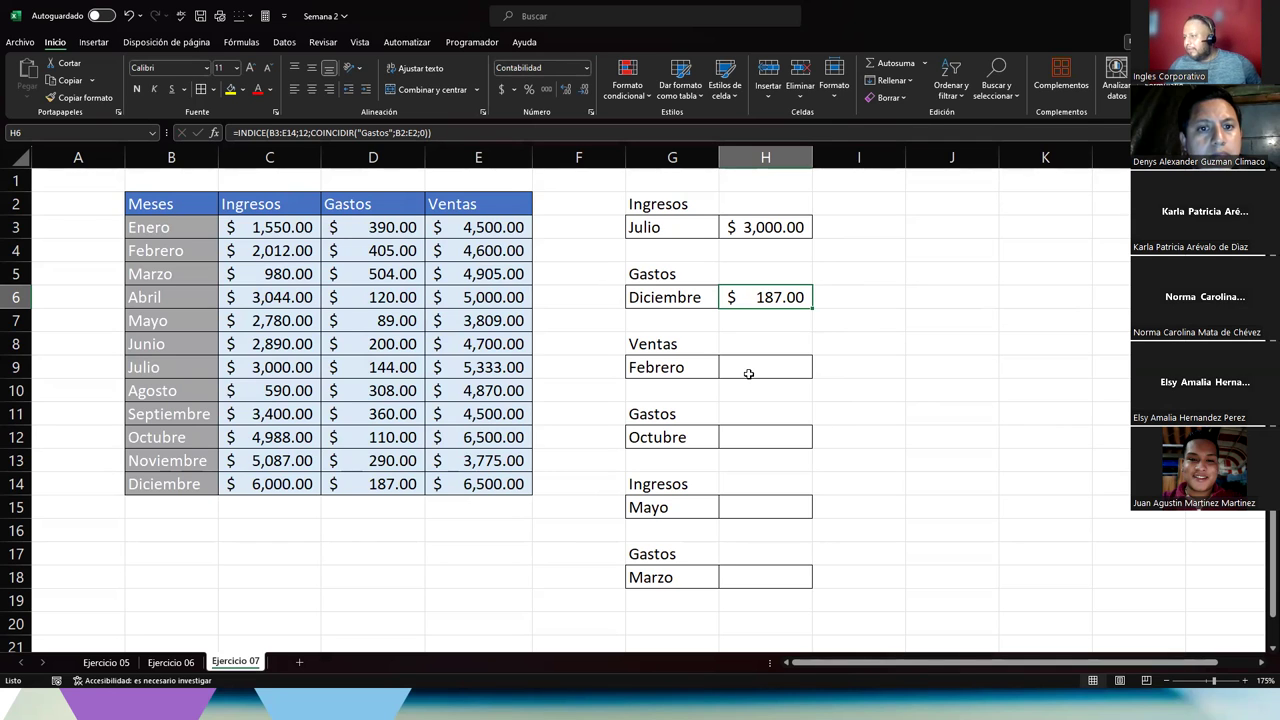
Begin an INDICE formula in H9 of the Ventas block, using B3:E14 as its matrix.
left_click(662, 345)
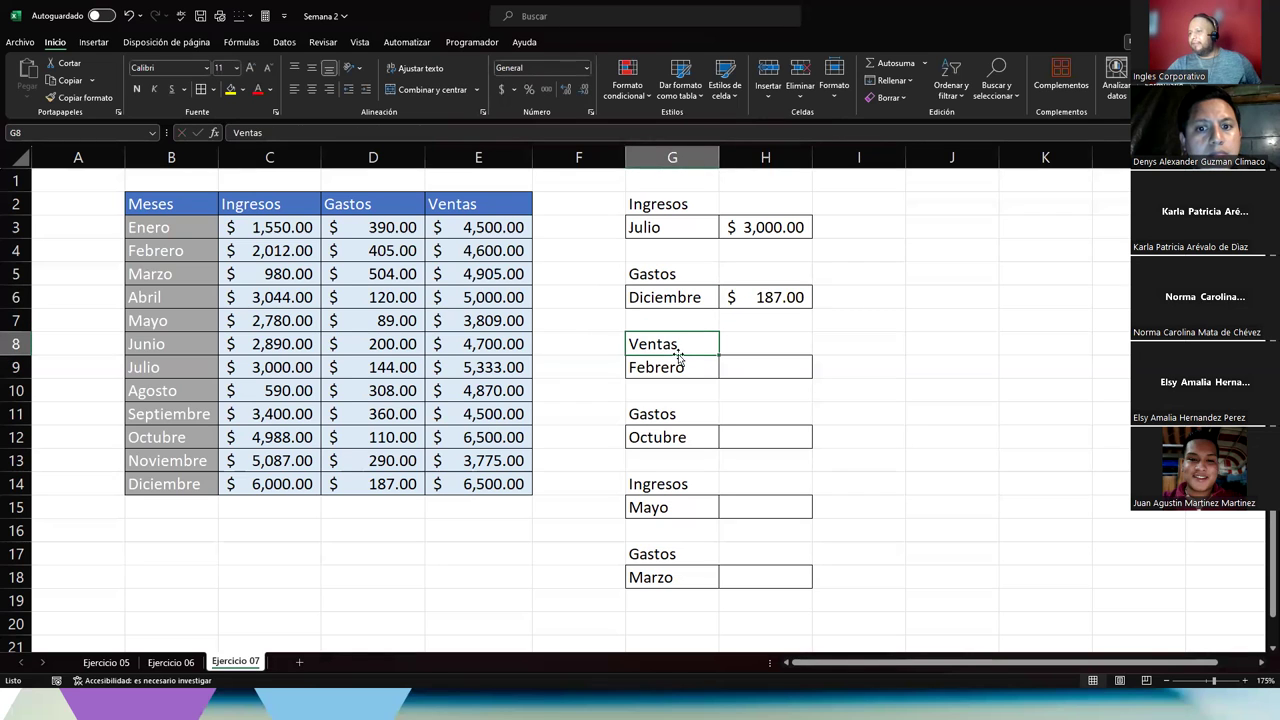
left_click(734, 368)
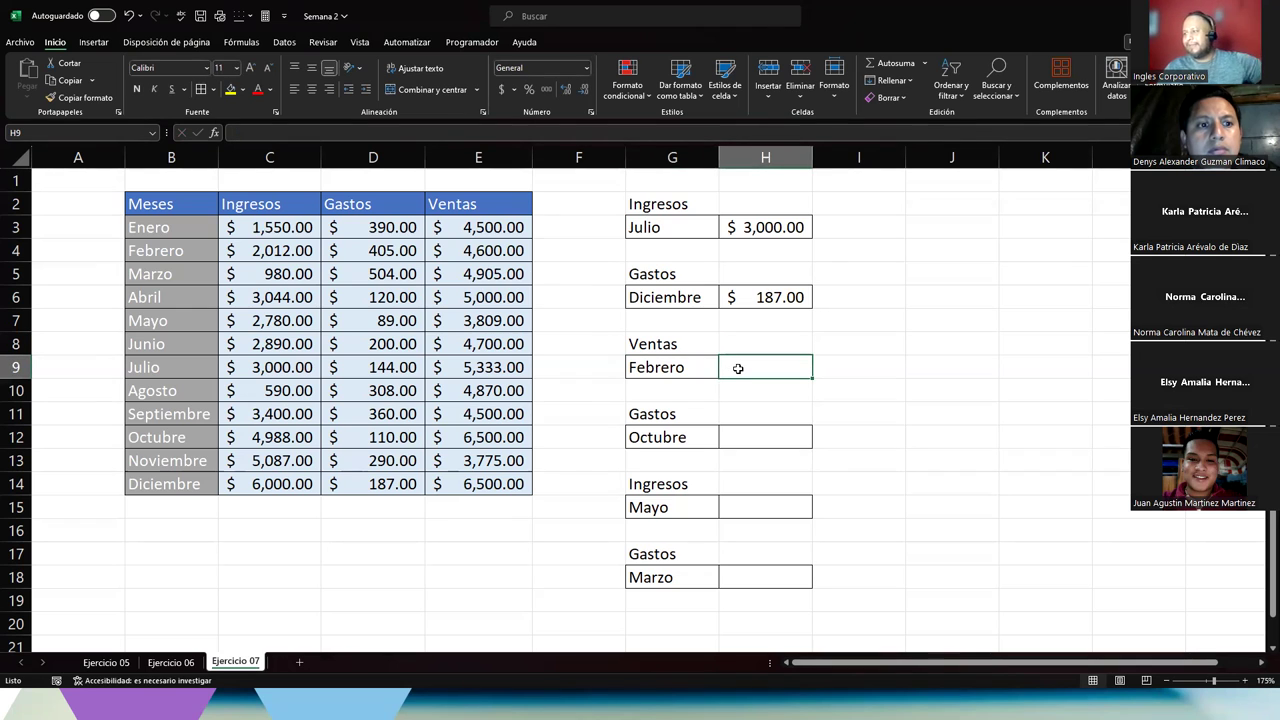
type("=")
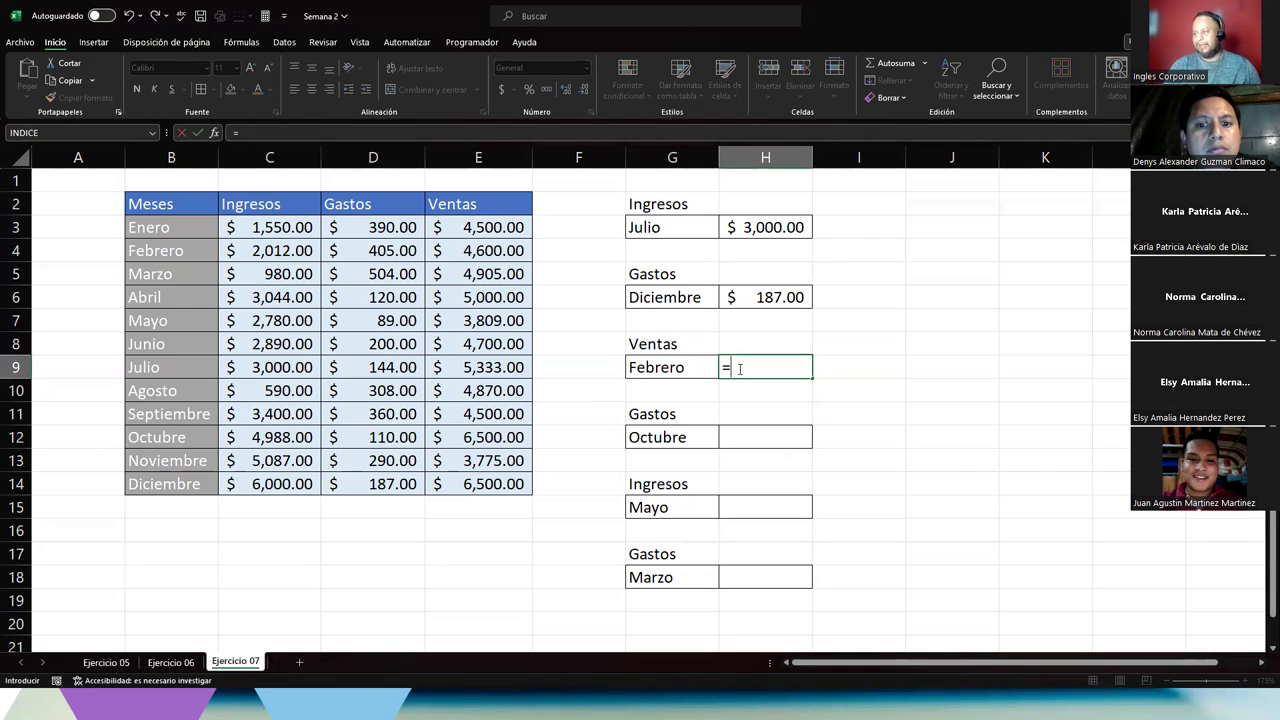
type("indic")
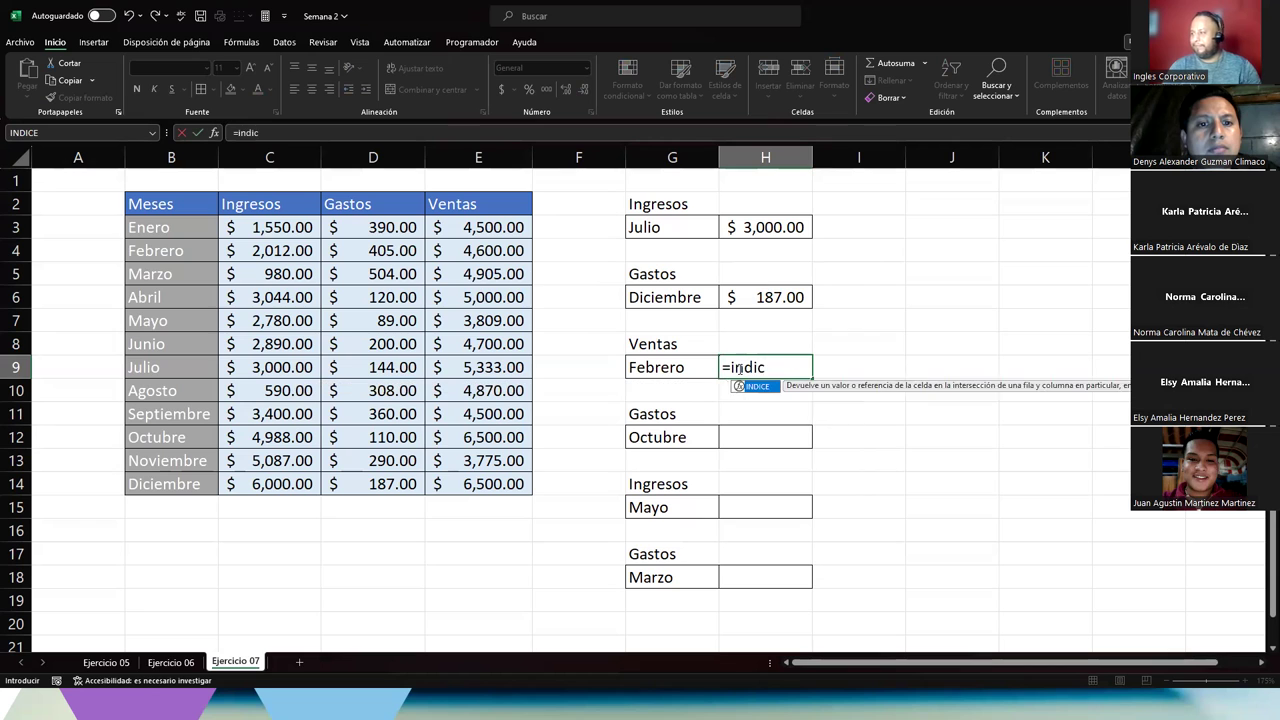
key("Tab")
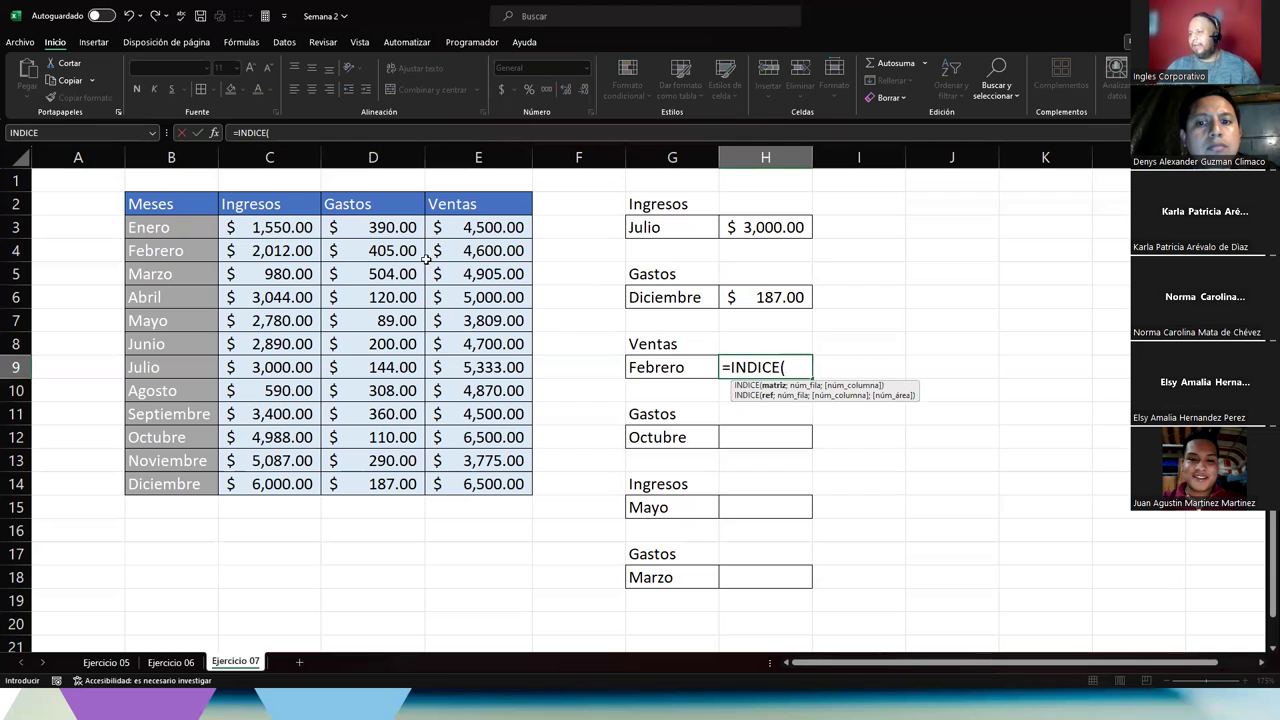
left_click_drag(156, 220, 462, 482)
type(";")
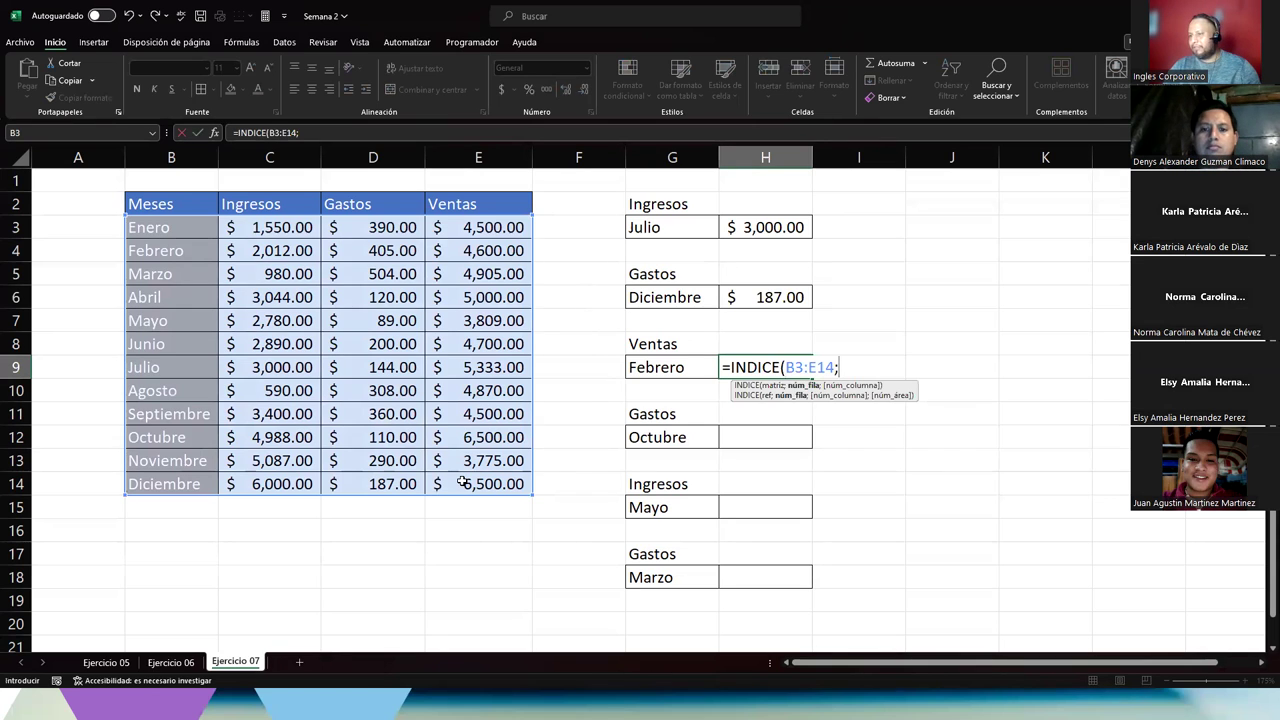
type("2")
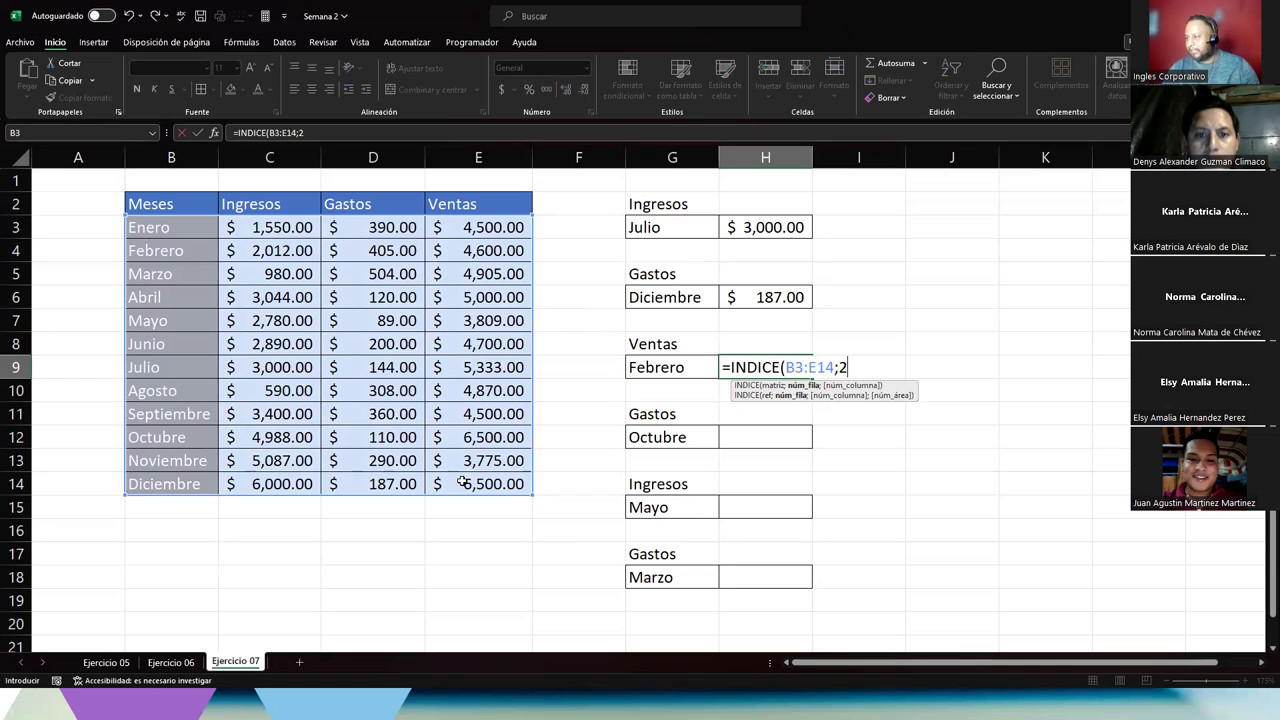
type(";")
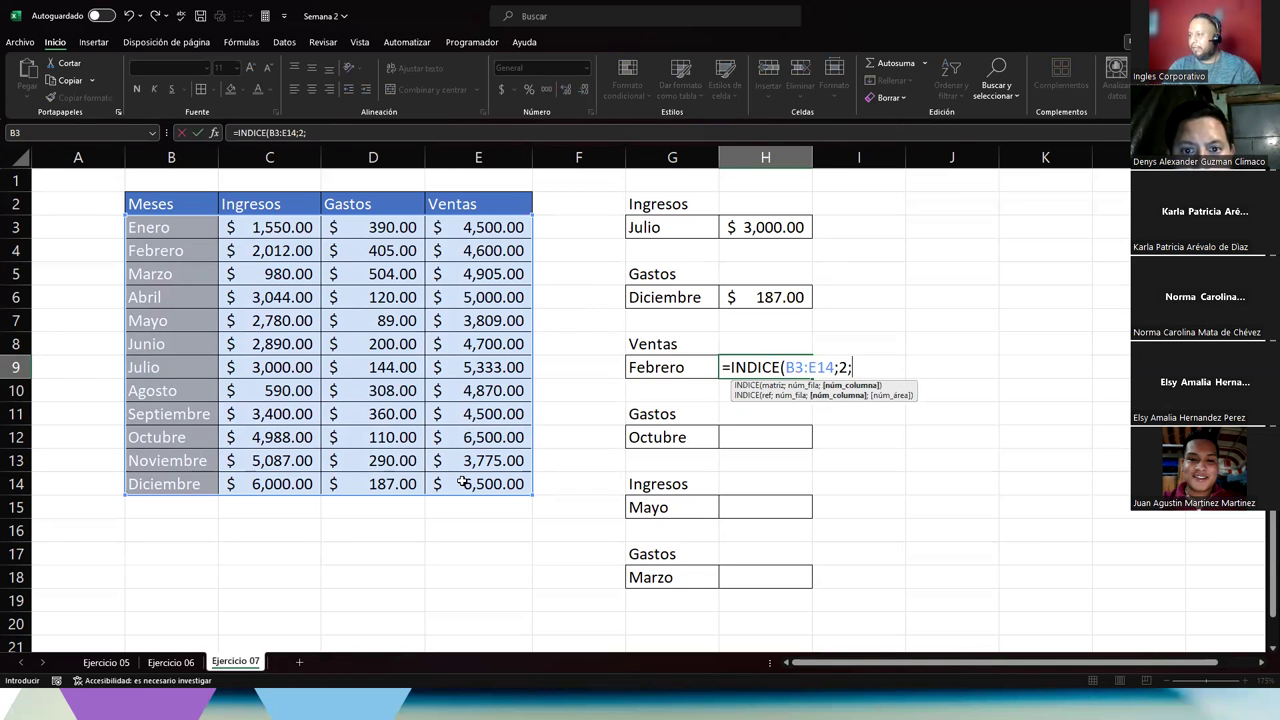
type("coinc")
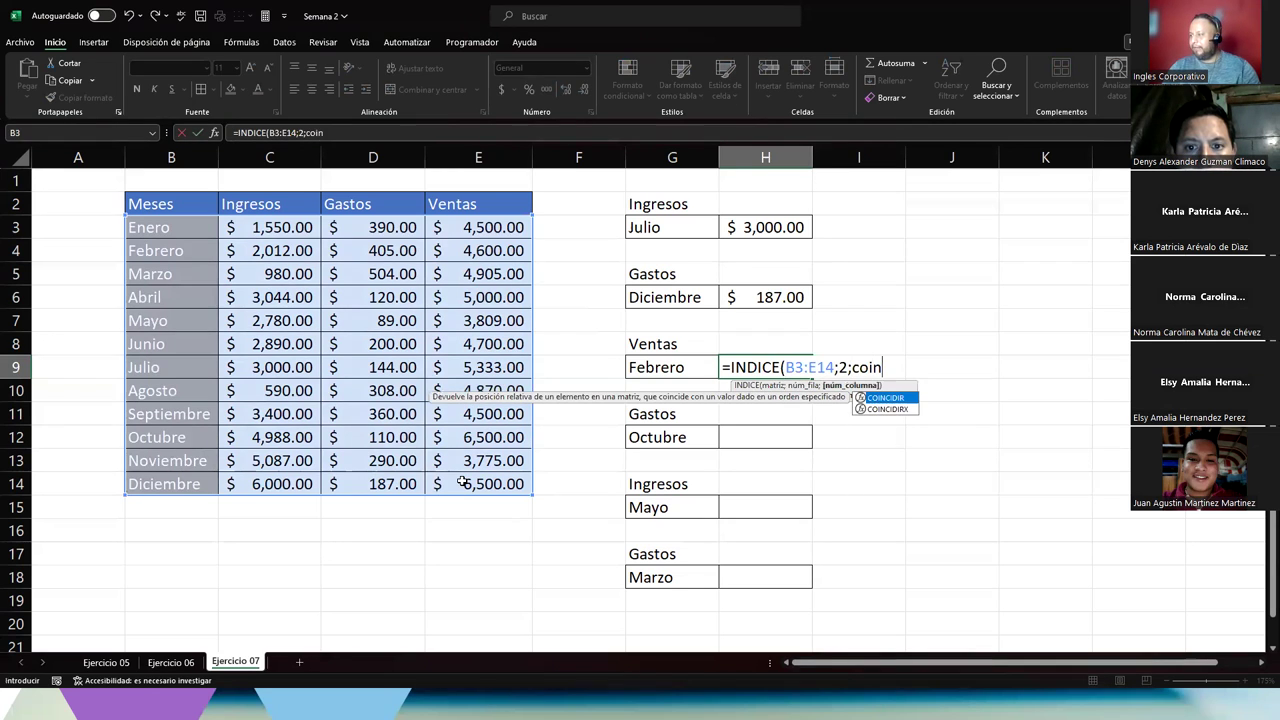
key("Tab")
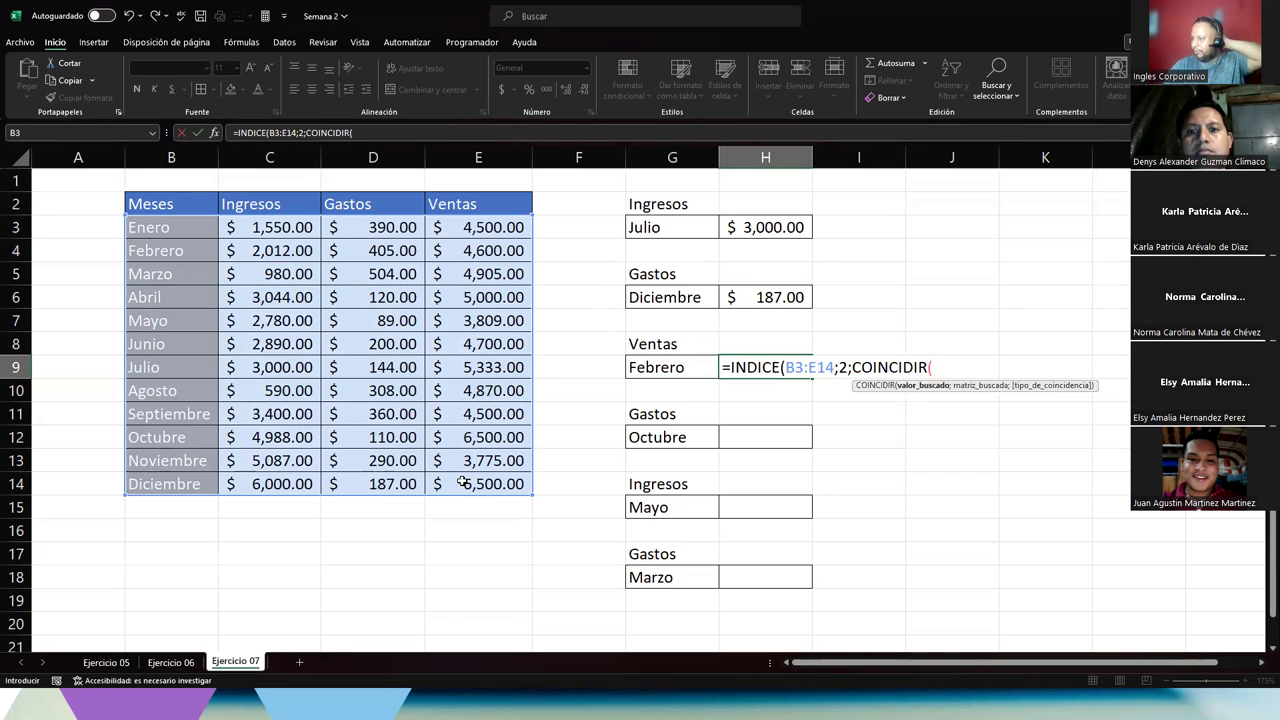
key("BackSpace")
key("BackSpace")
key("BackSpace")
key("BackSpace")
key("BackSpace")
key("BackSpace")
key("BackSpace")
key("BackSpace")
key("BackSpace")
key("BackSpace")
key("BackSpace")
key("BackSpace")
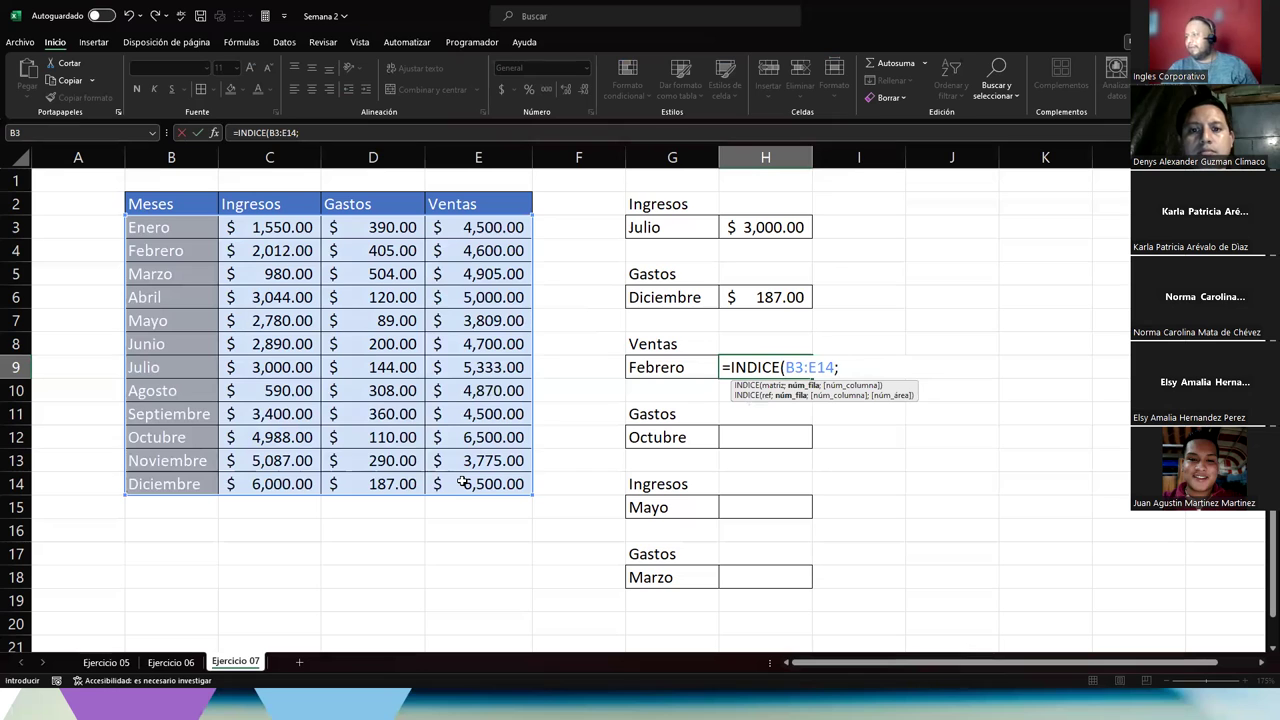
Supply the row number of the H9 formula with COINCIDIR, matching "Febrero" in B3:B14 with match type 0.
type("coin")
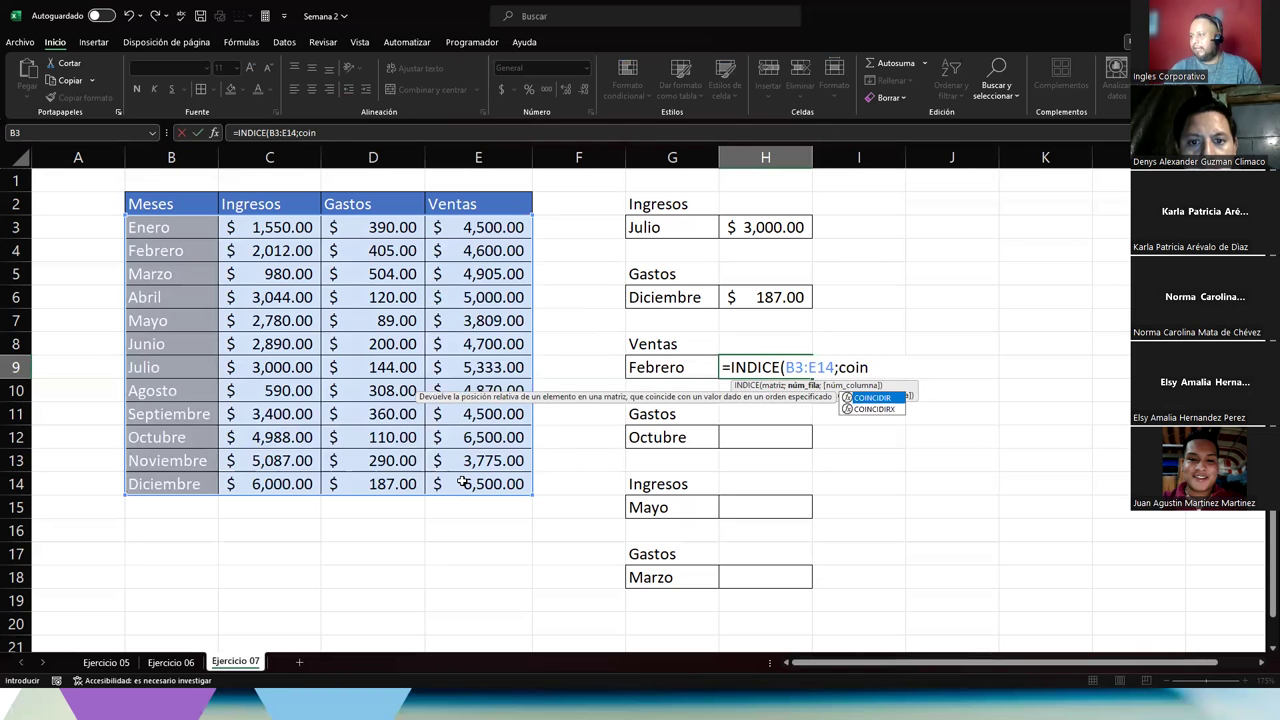
key("Tab")
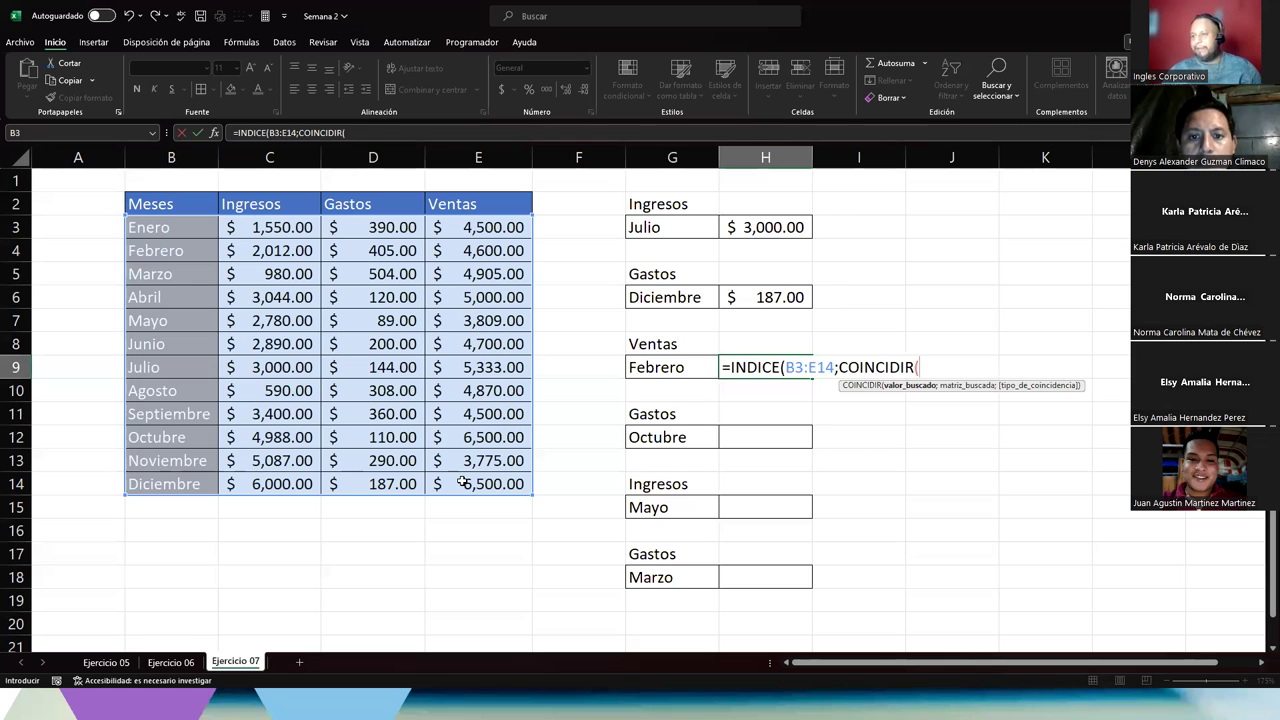
type("\"")
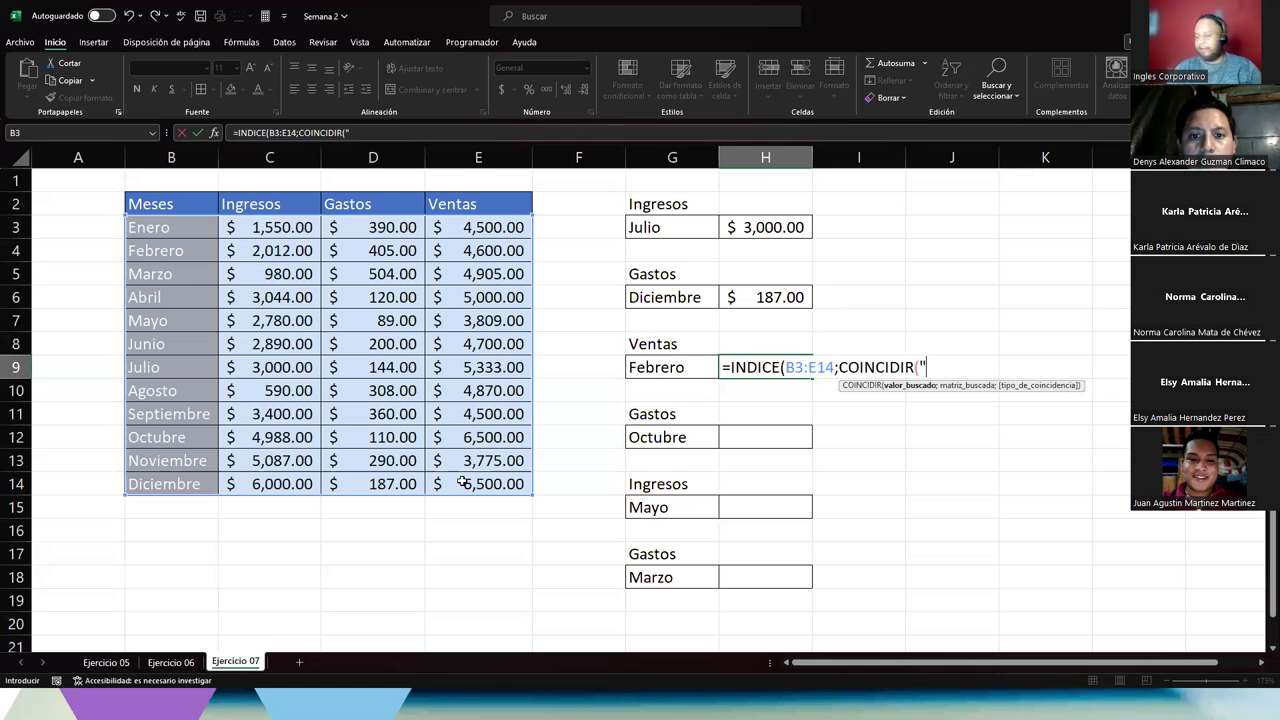
type("Febrero\";")
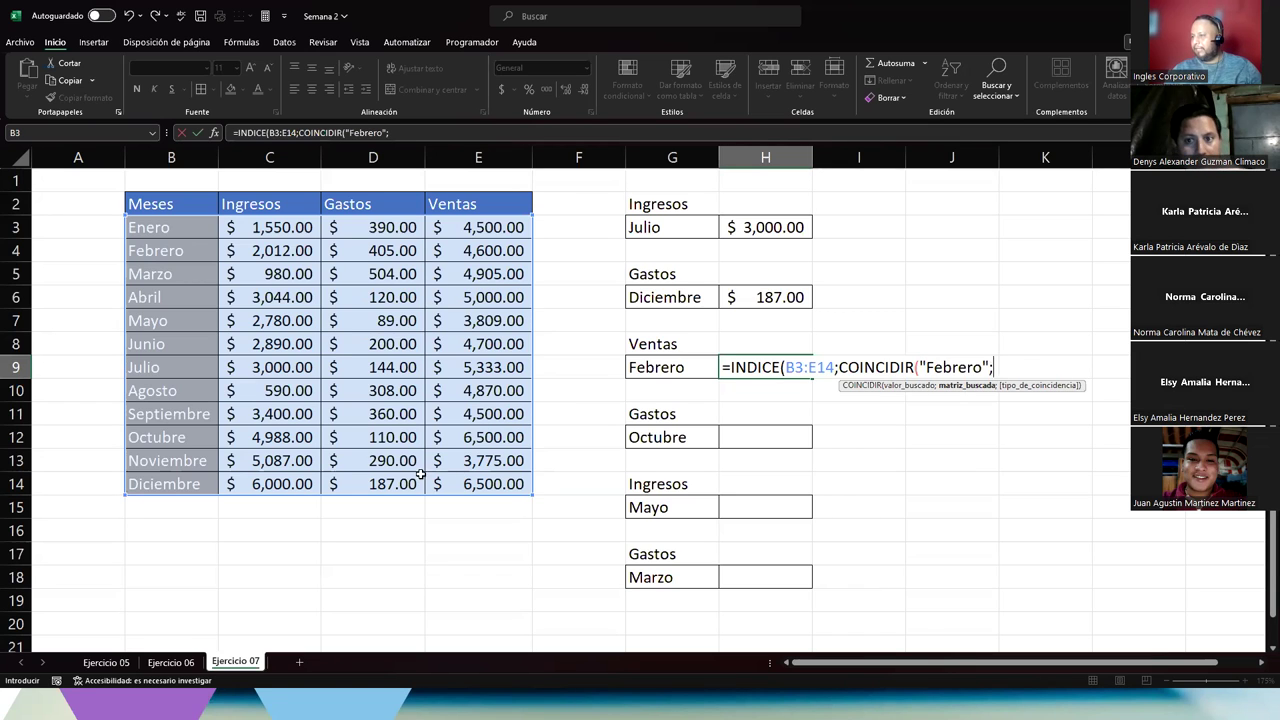
left_click_drag(157, 232, 174, 484)
type(";")
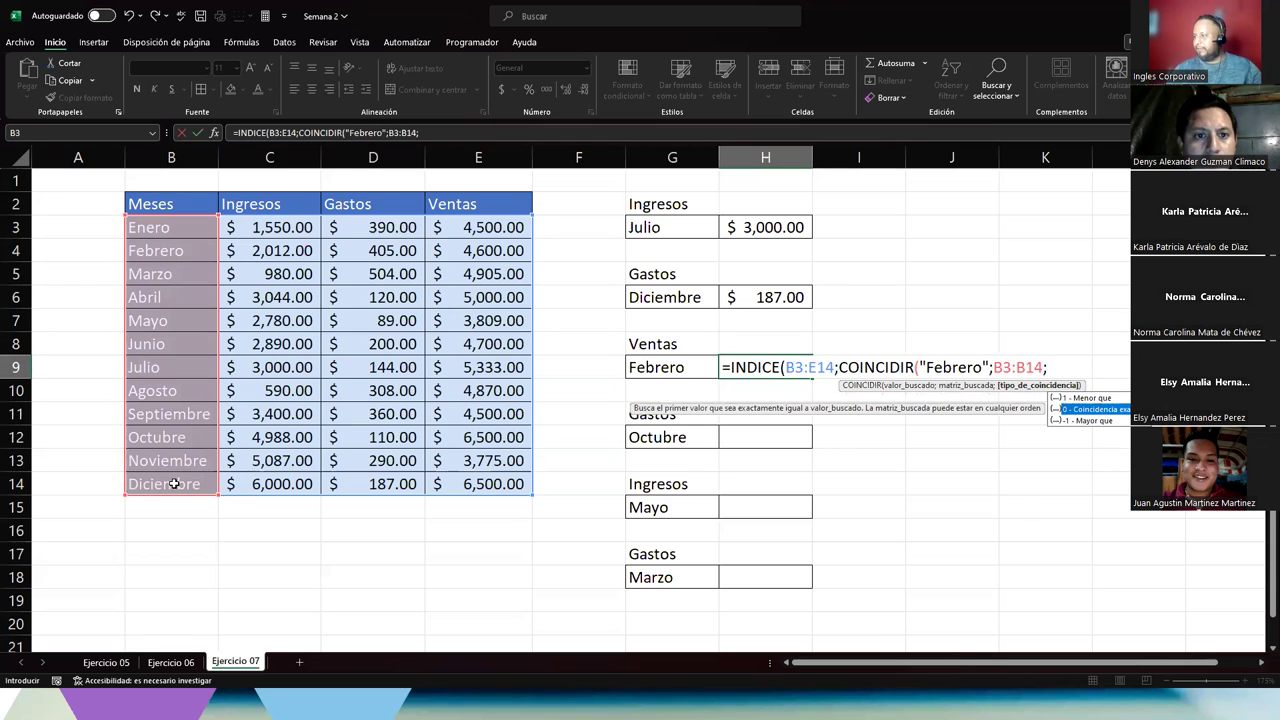
type("0")
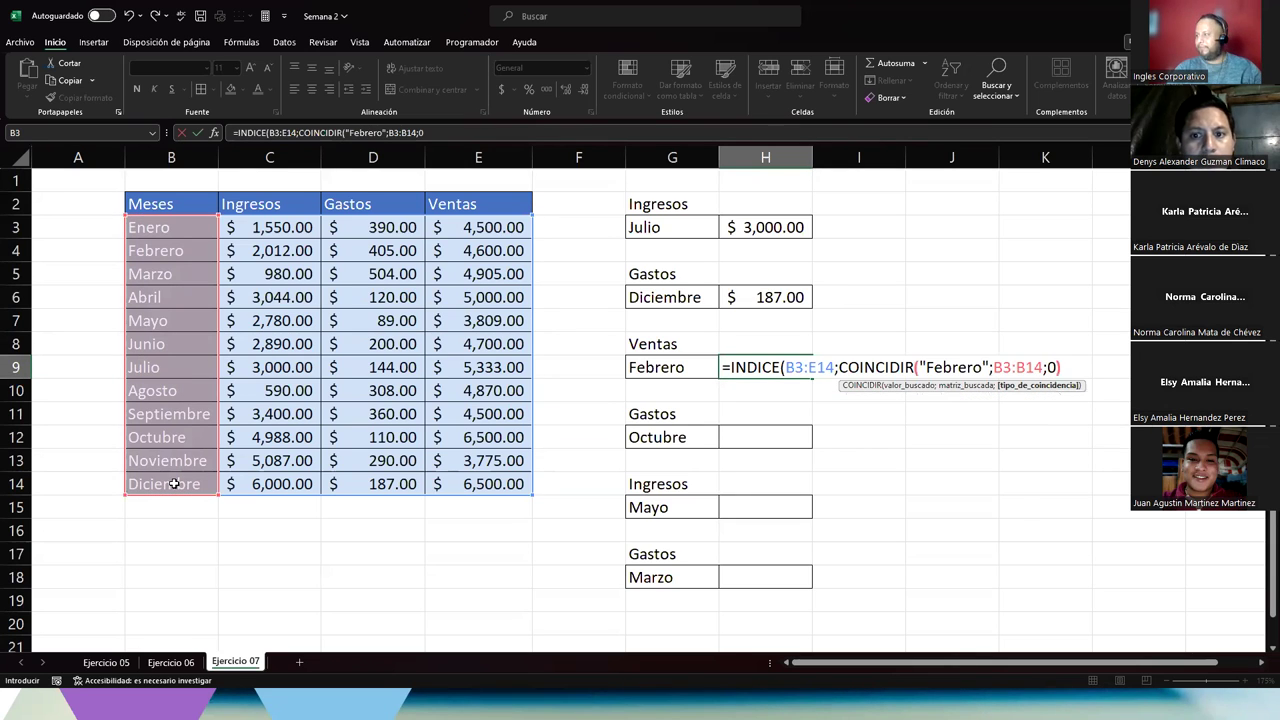
Complete the H9 formula with COINCIDIR("Ventas";B2:E2;0) as column number and check its result against row 4 and column E.
type(");coin")
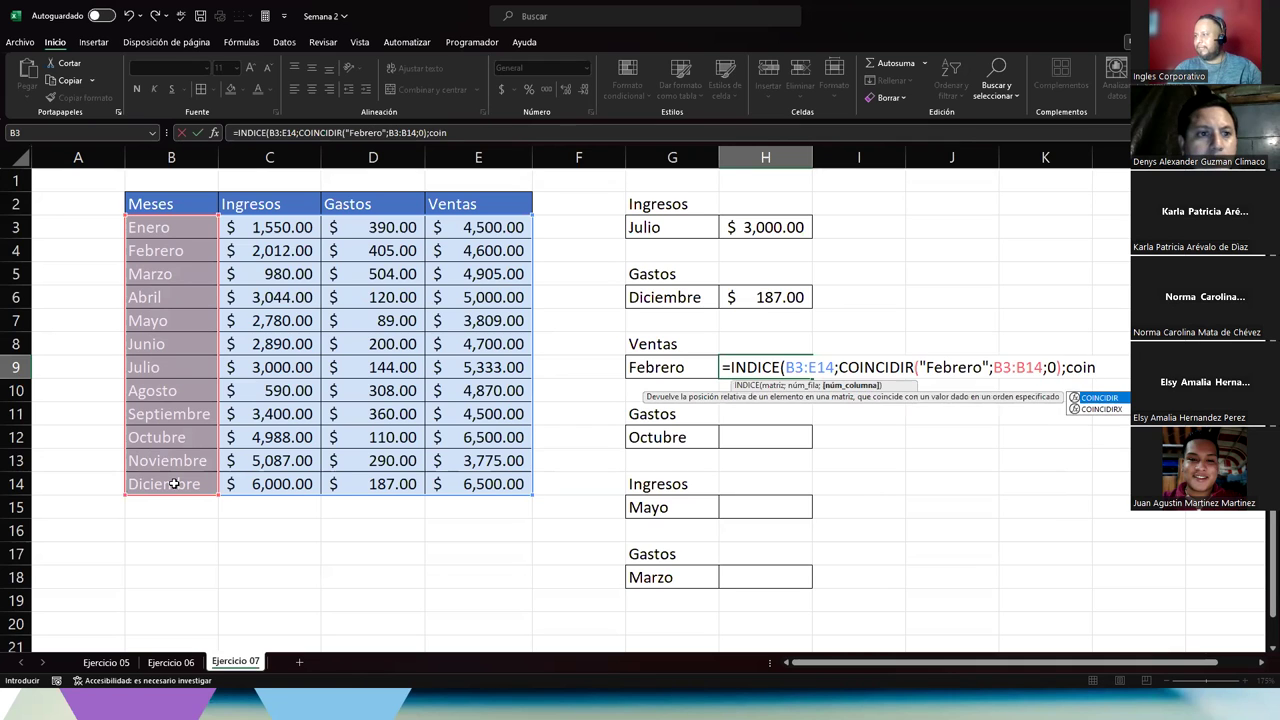
key("Tab")
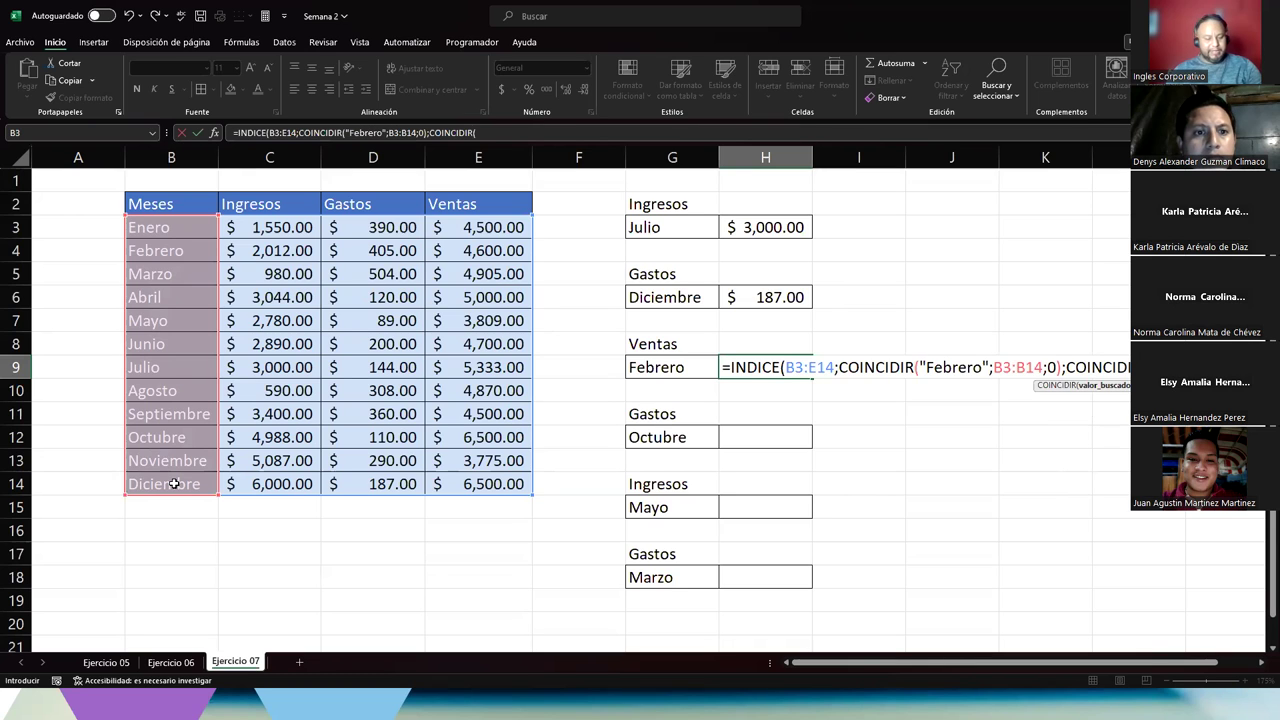
type("\"Ventas\";")
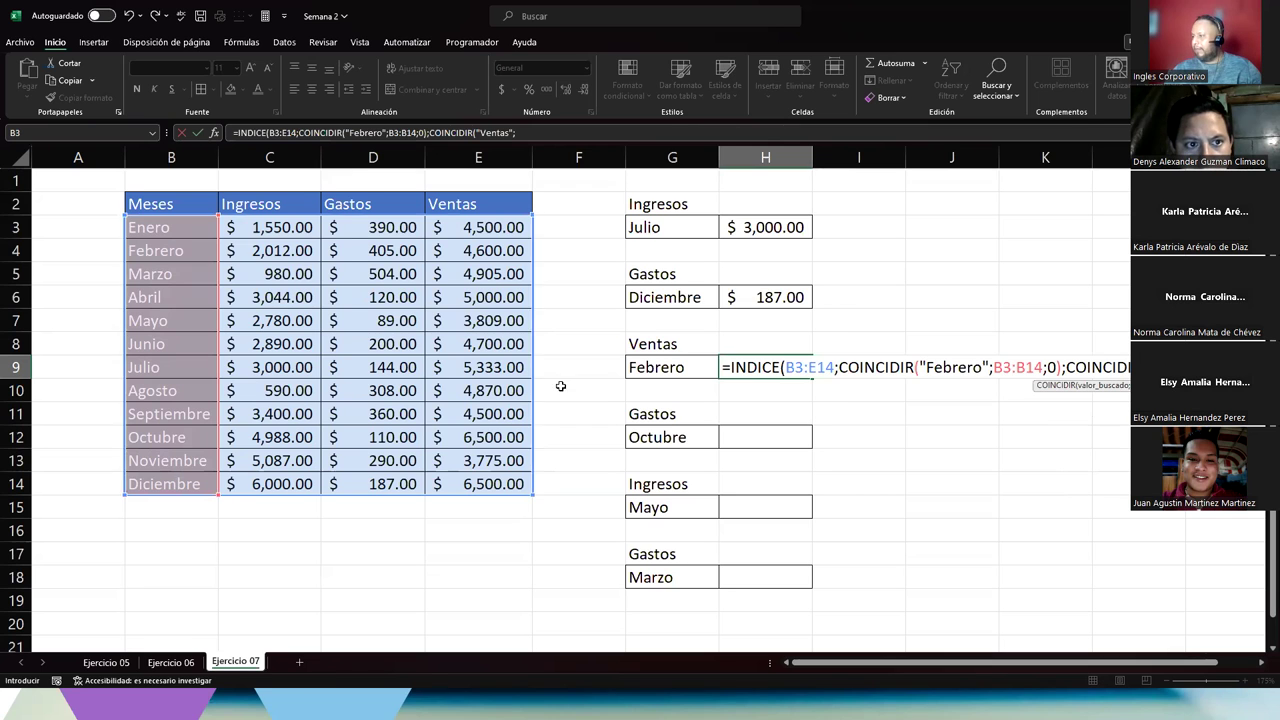
left_click_drag(200, 204, 491, 206)
type(";")
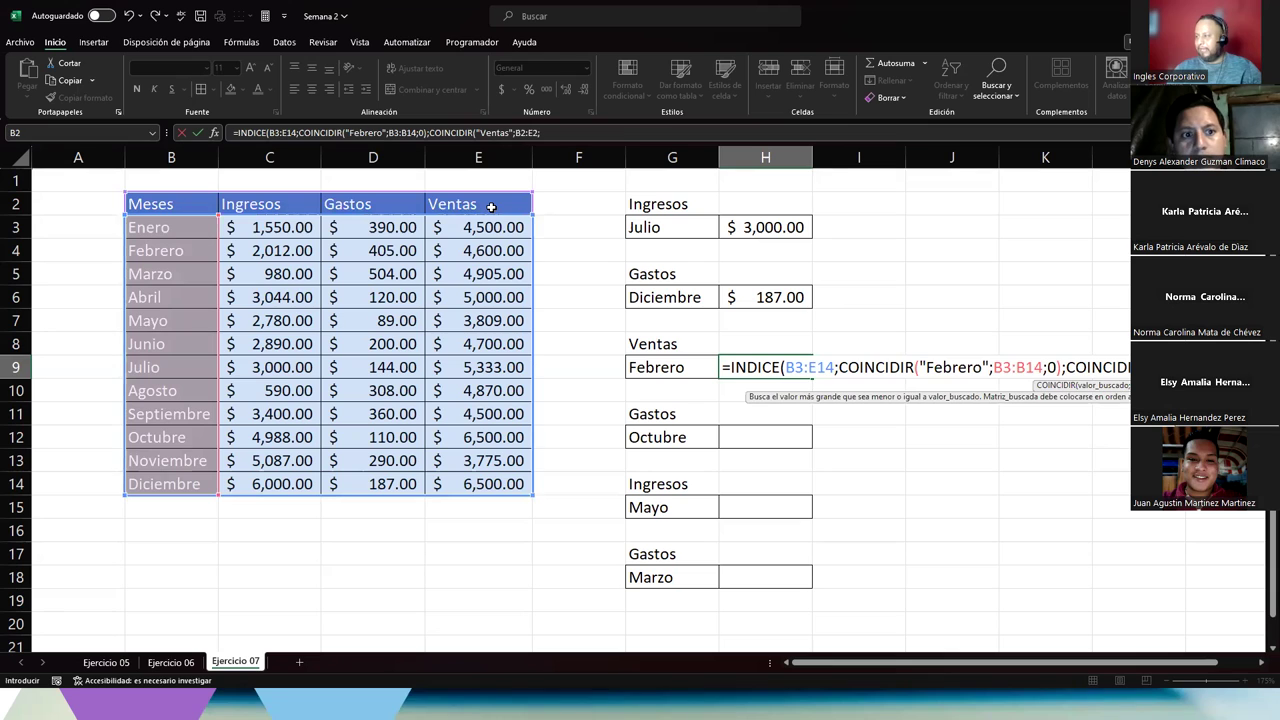
type("0")
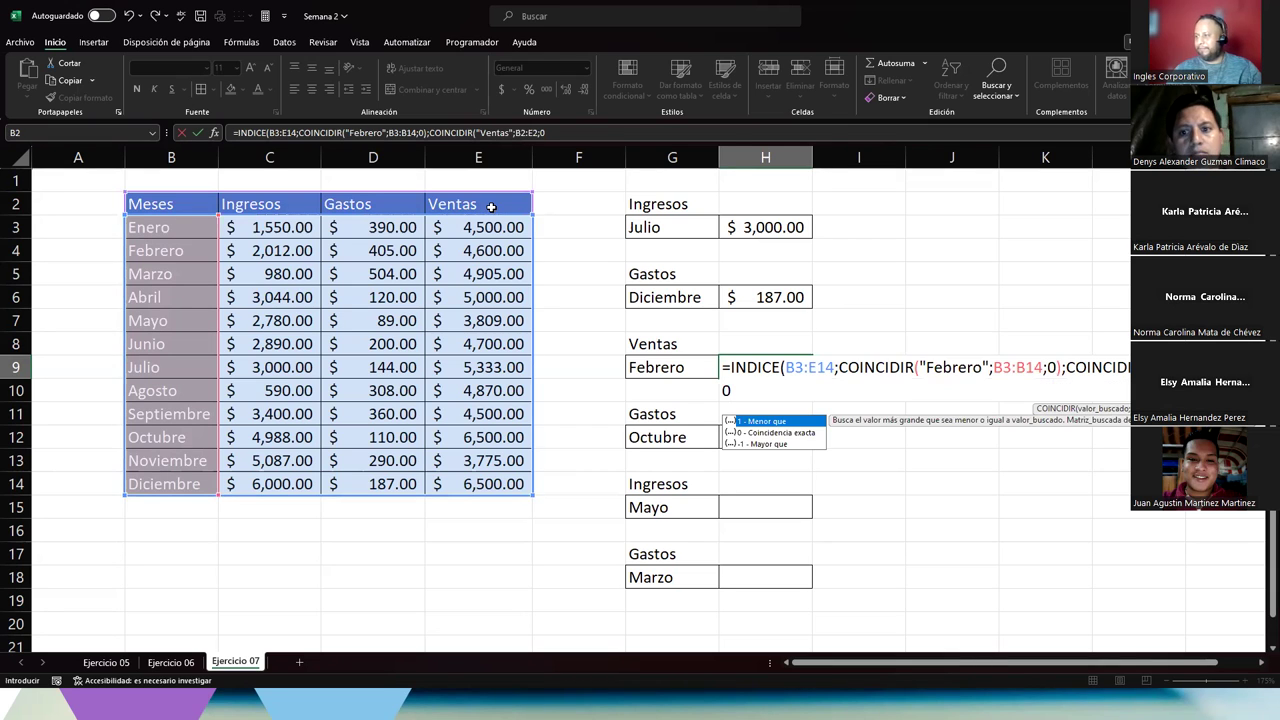
type("))")
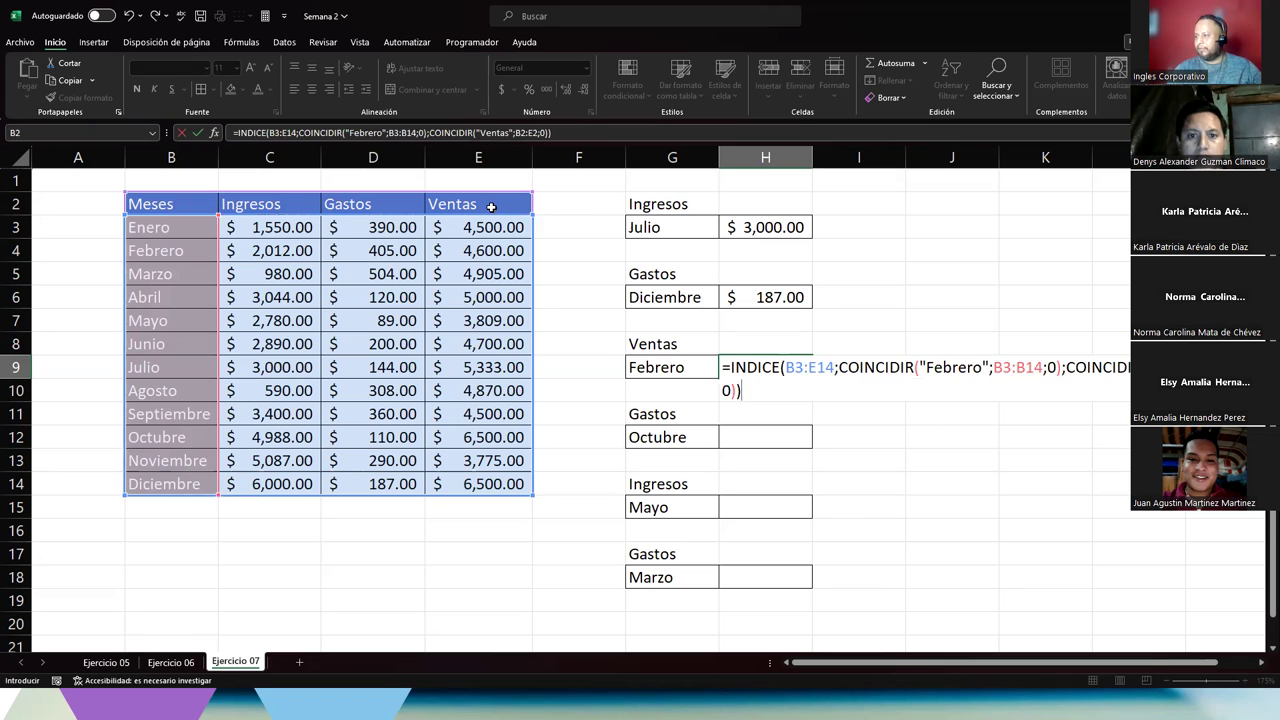
key("Return")
key("Up")
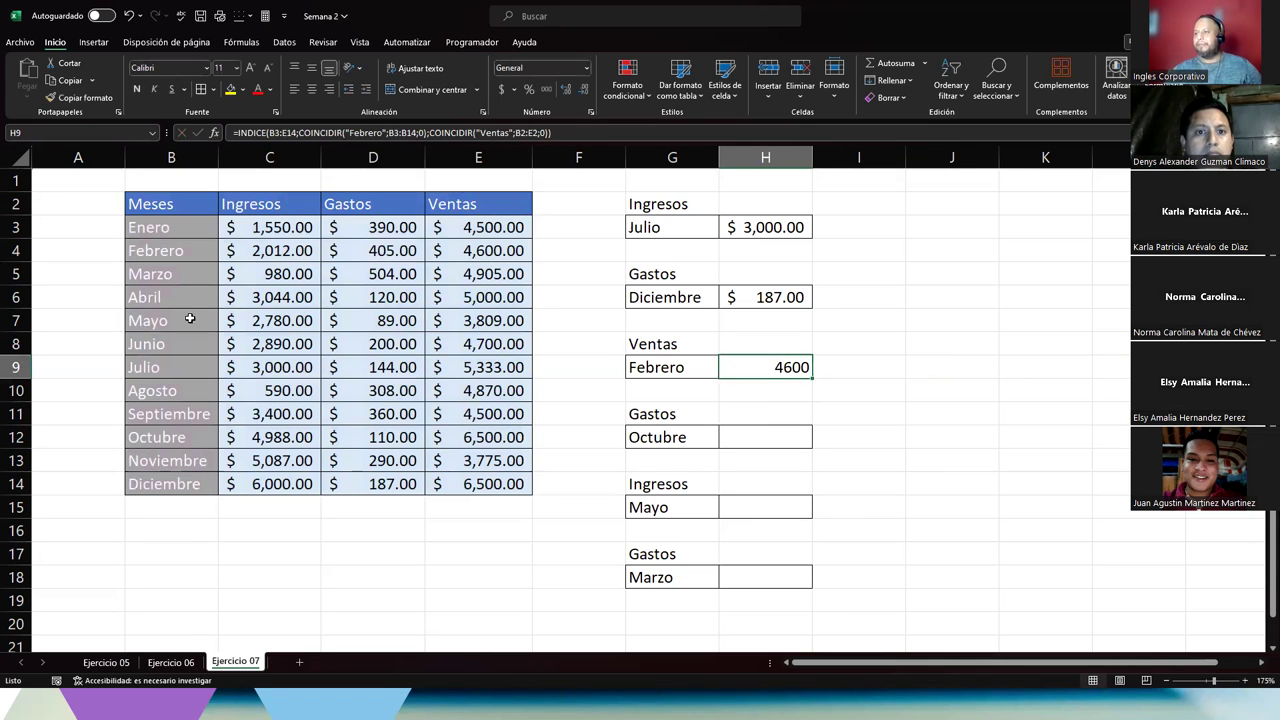
left_click(17, 250)
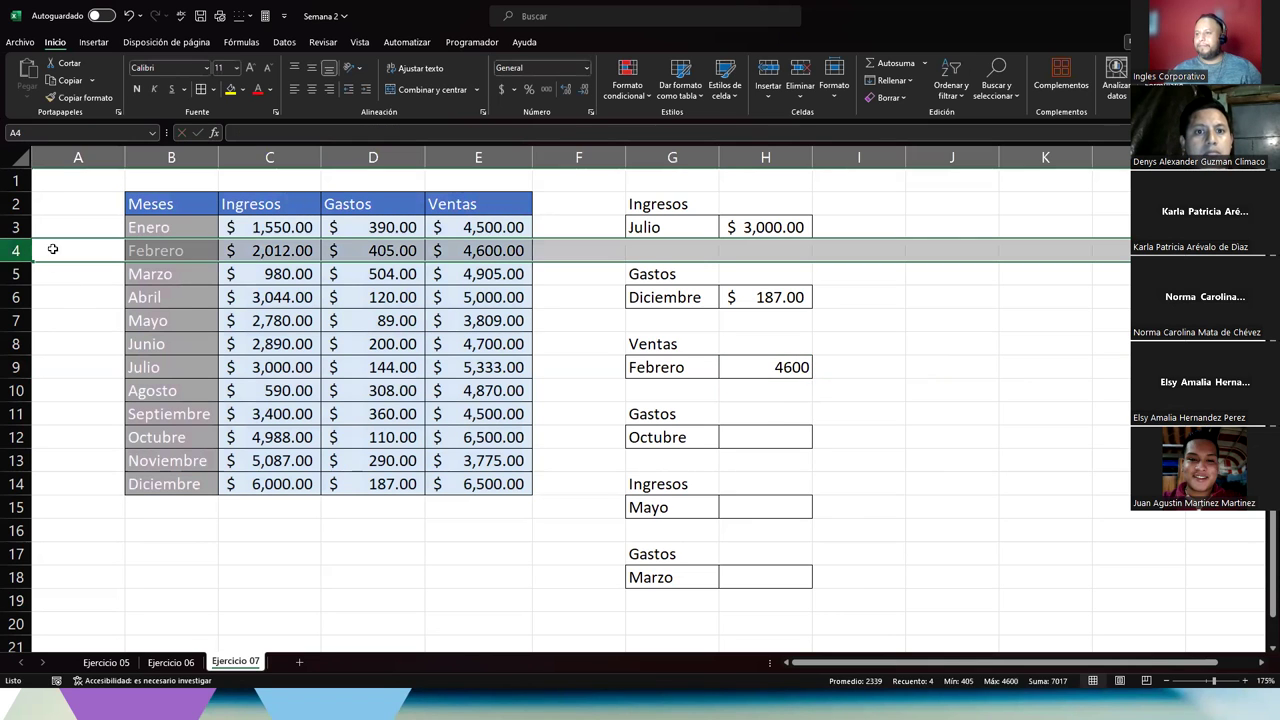
left_click(483, 157)
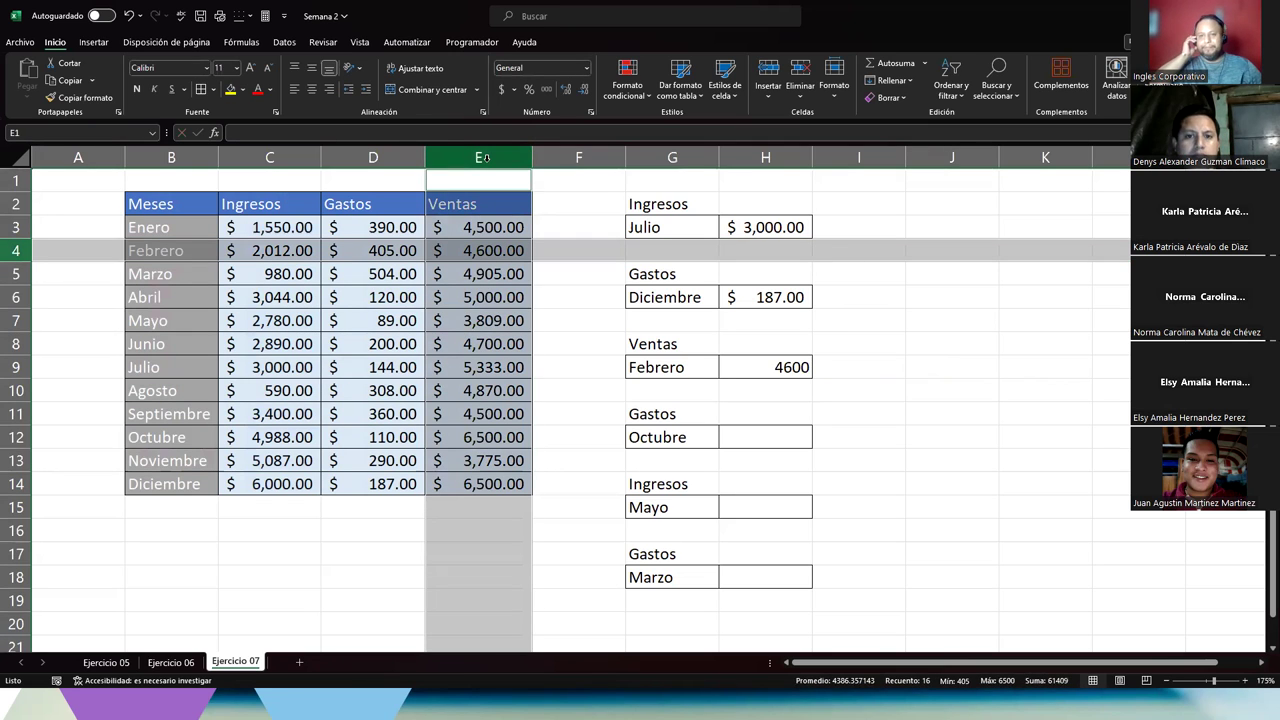
Apply the dollar accounting format to the result cells H9, H12, H15 and H18.
left_click(798, 369)
left_click(764, 439, "ctrl")
left_click(774, 508, "ctrl")
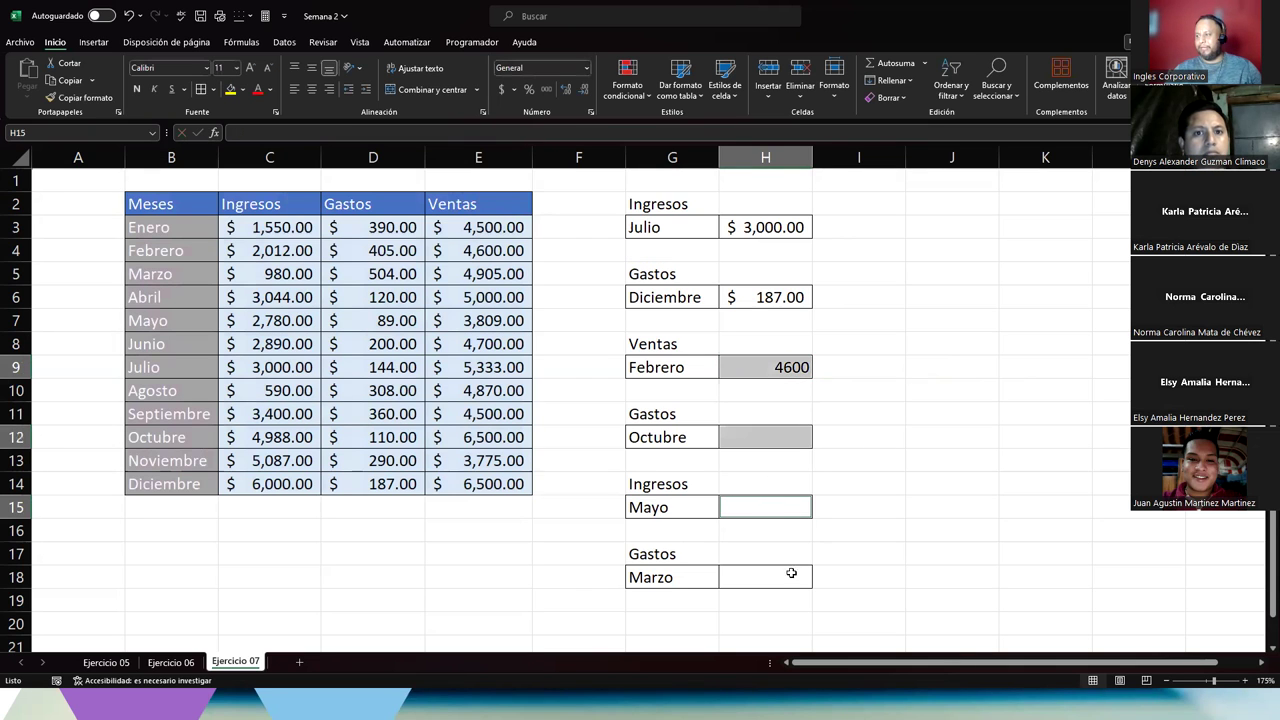
left_click(779, 578, "ctrl")
left_click(501, 91)
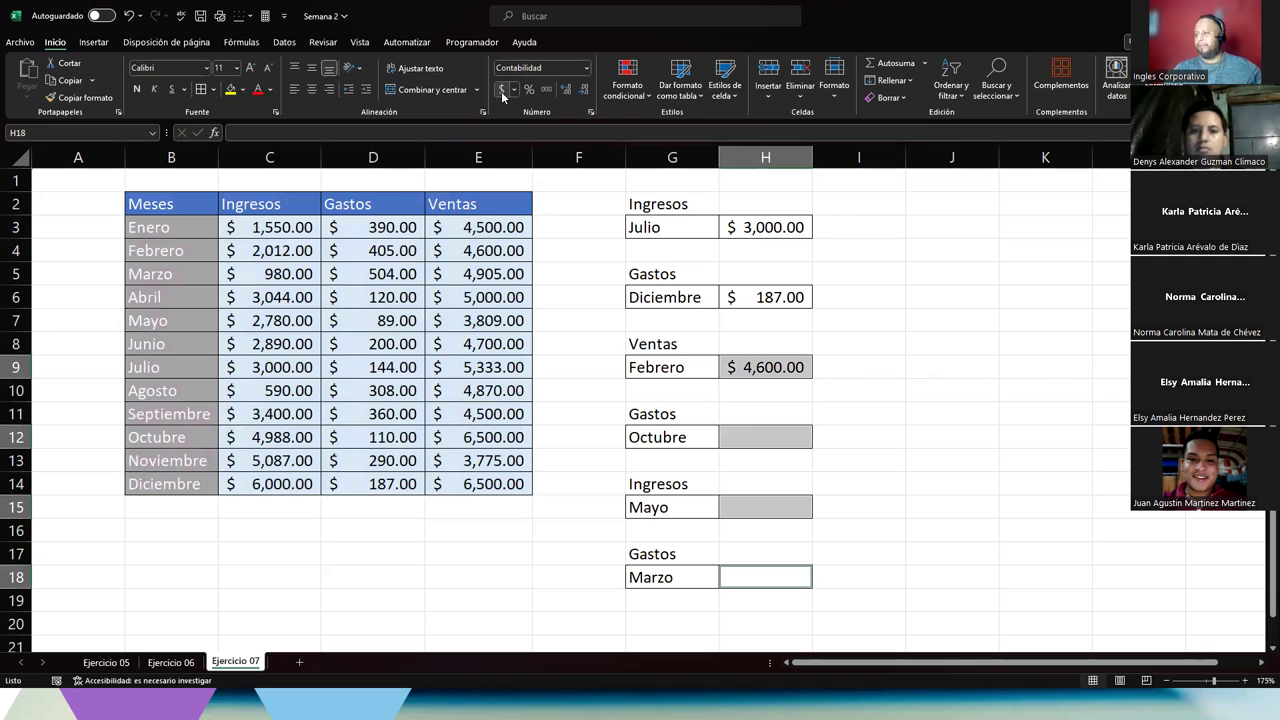
Copy the INDICE formula text from H6 into H12, the result cell of the Gastos block for Octubre.
left_click(751, 427)
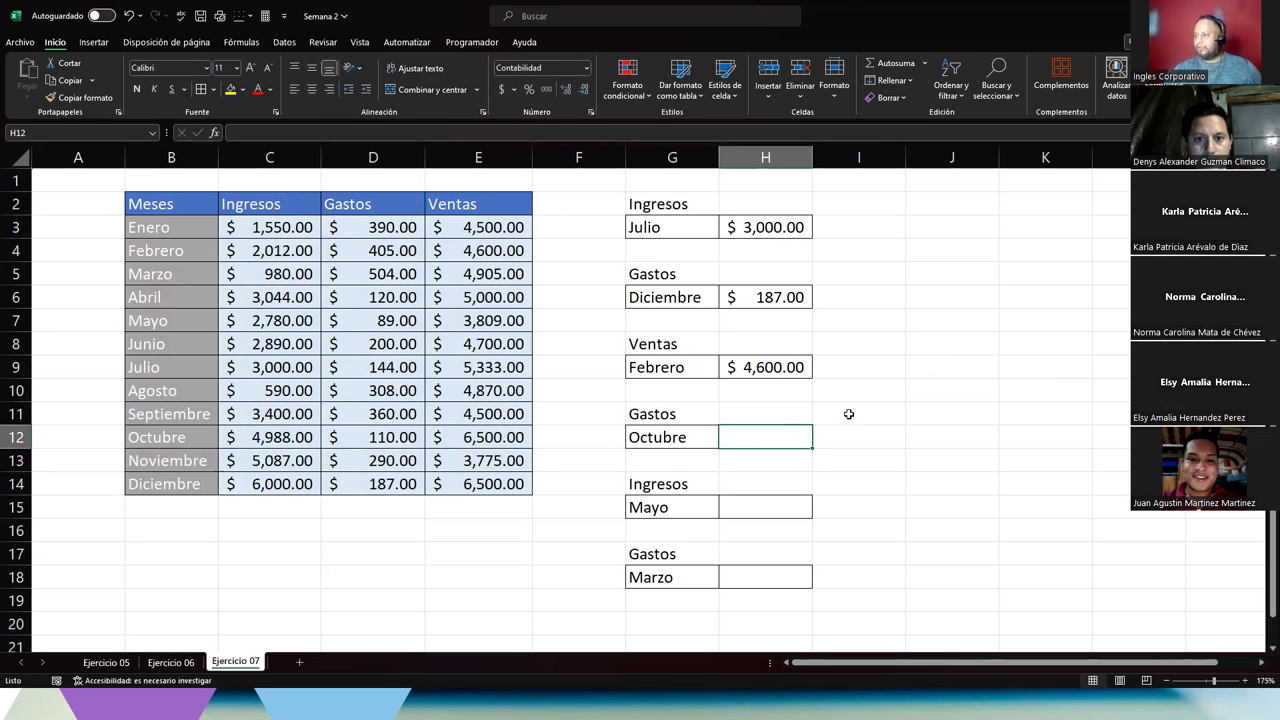
double_click(746, 297)
left_click_drag(1082, 299, 722, 297)
key("ctrl+c")
left_click(743, 432)
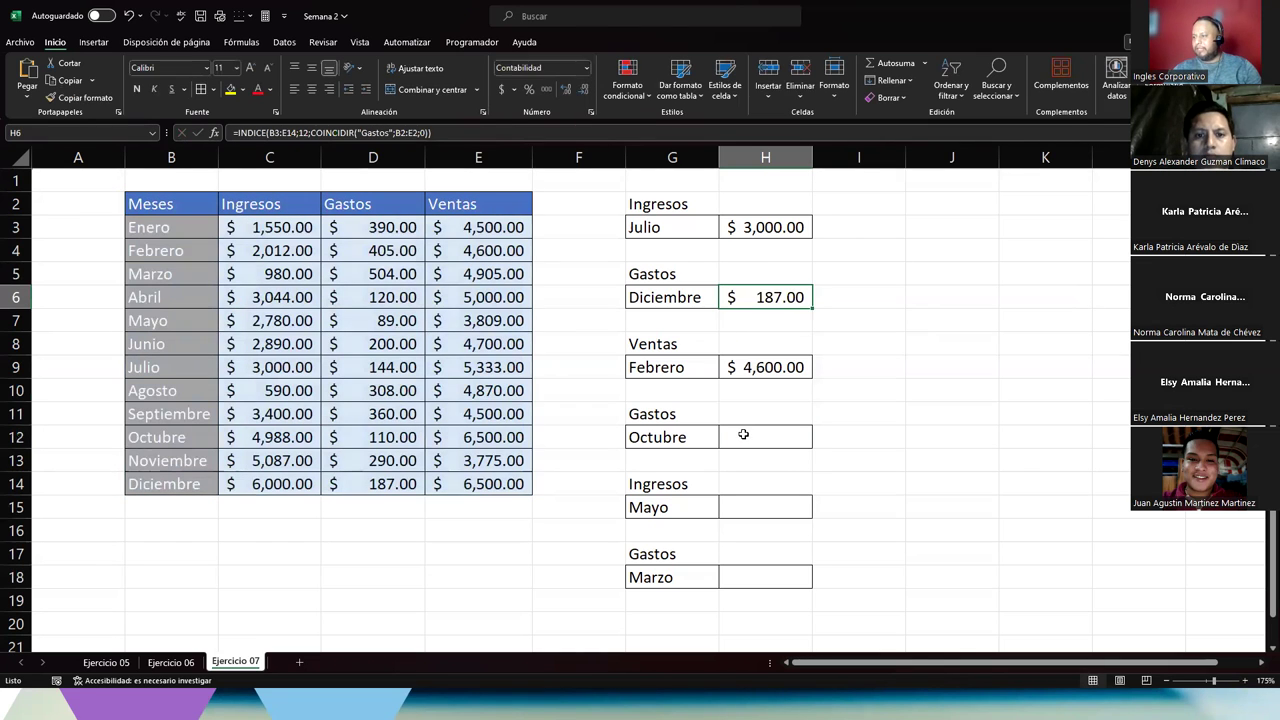
double_click(743, 432)
key("ctrl+v")
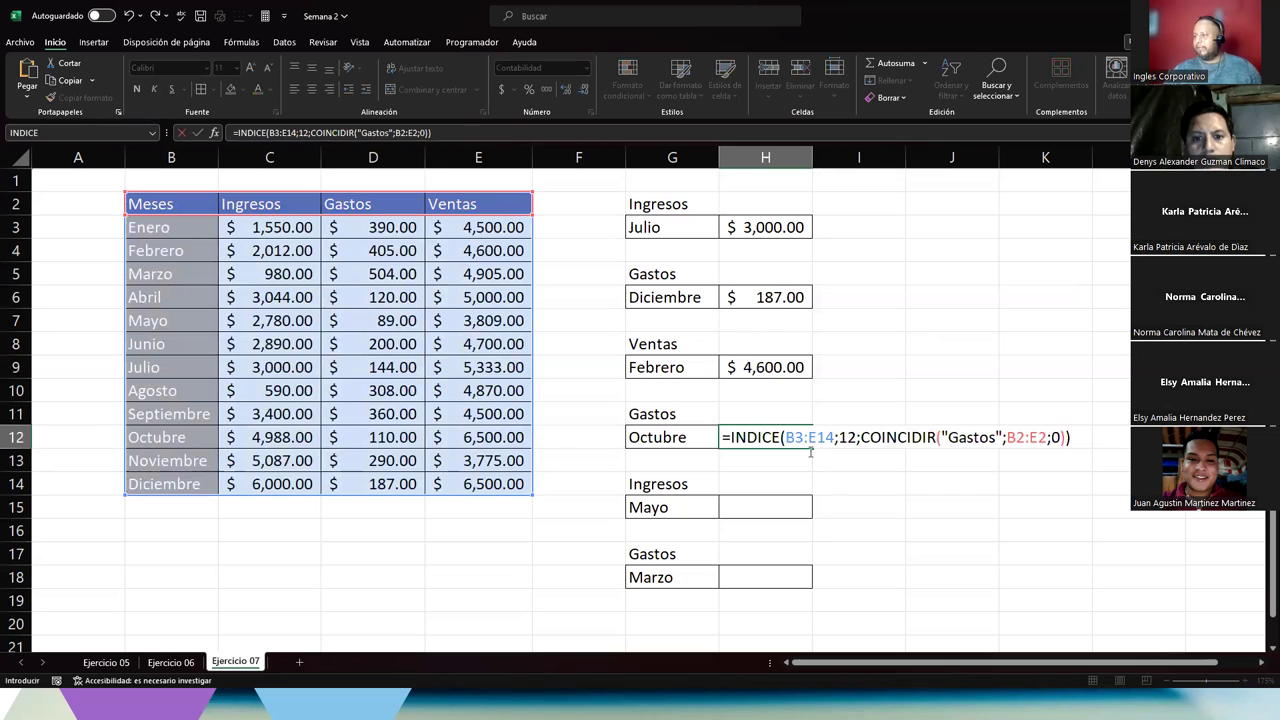
Set the row number in the H12 formula to 10 and check its result against column D and row 12.
left_click(788, 437)
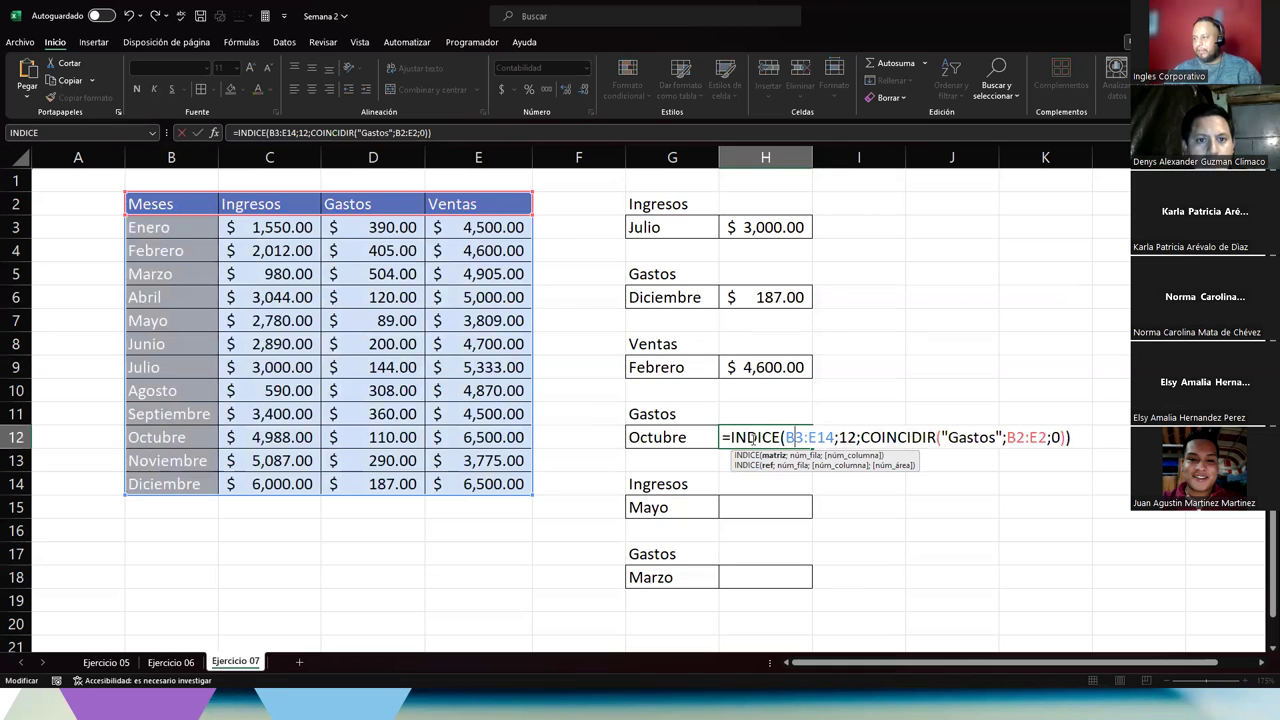
left_click(856, 437)
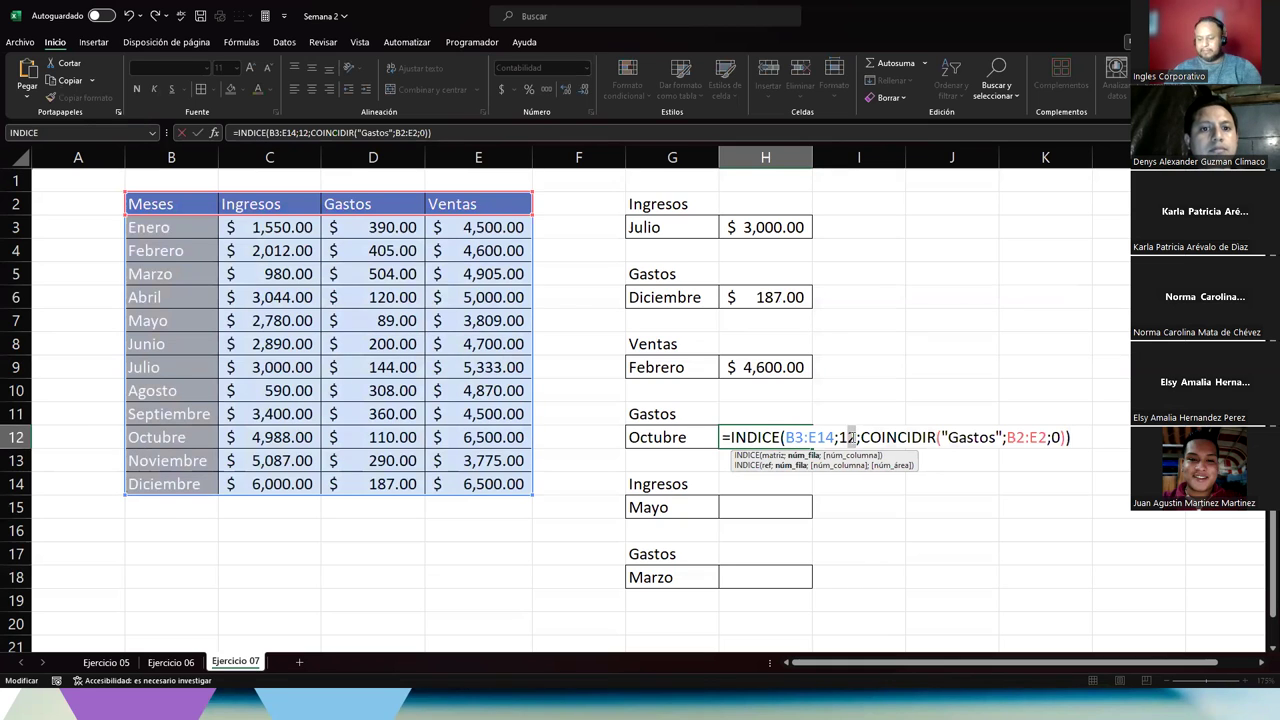
key("BackSpace")
type("0")
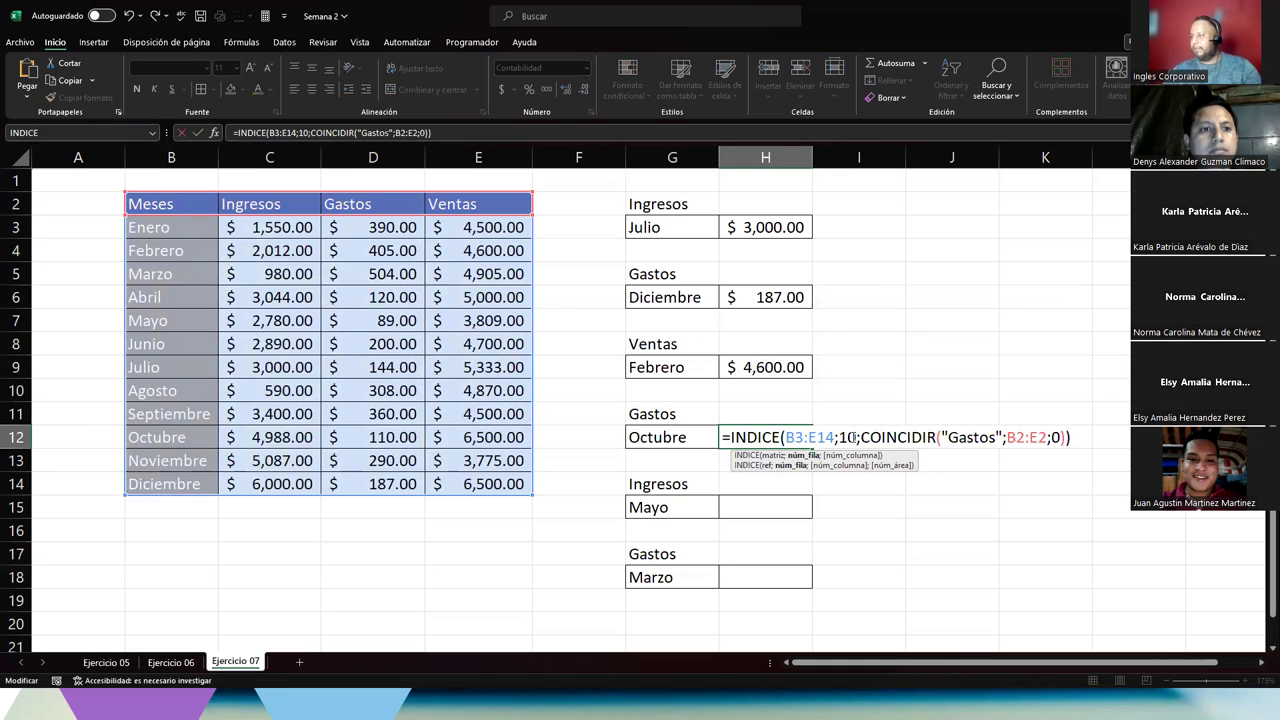
left_click(968, 437)
key("Return")
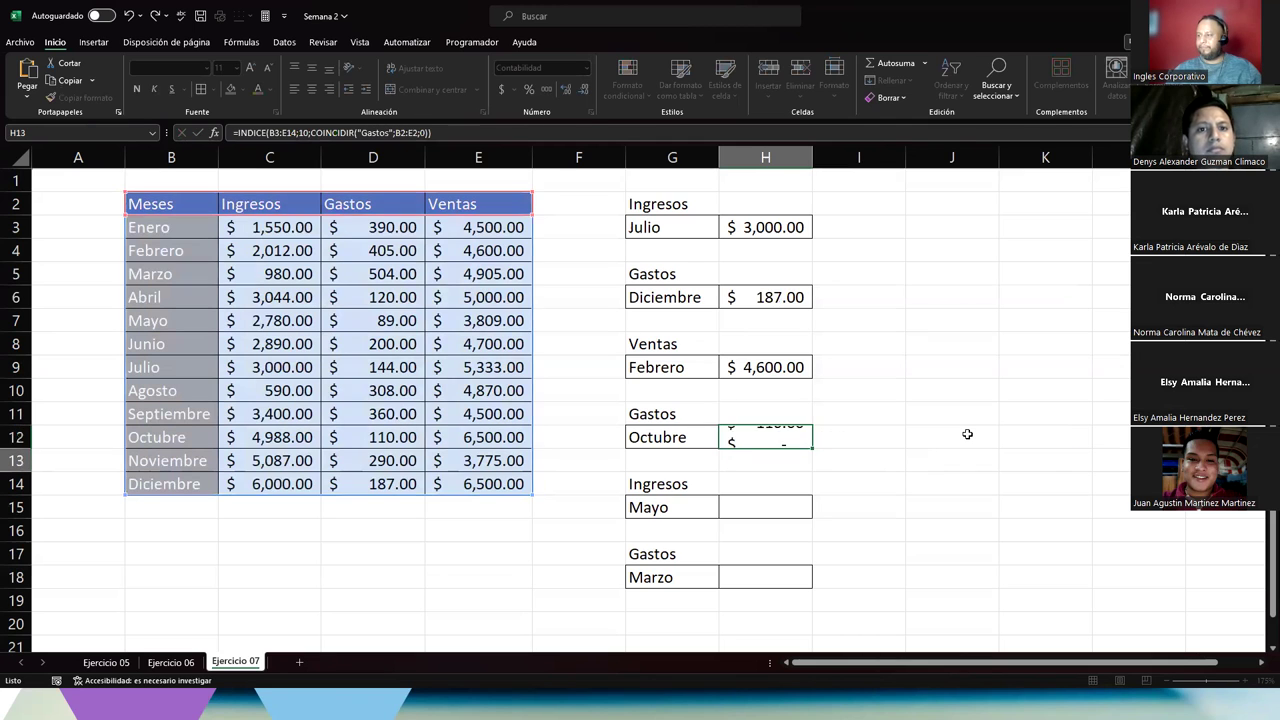
key("Up")
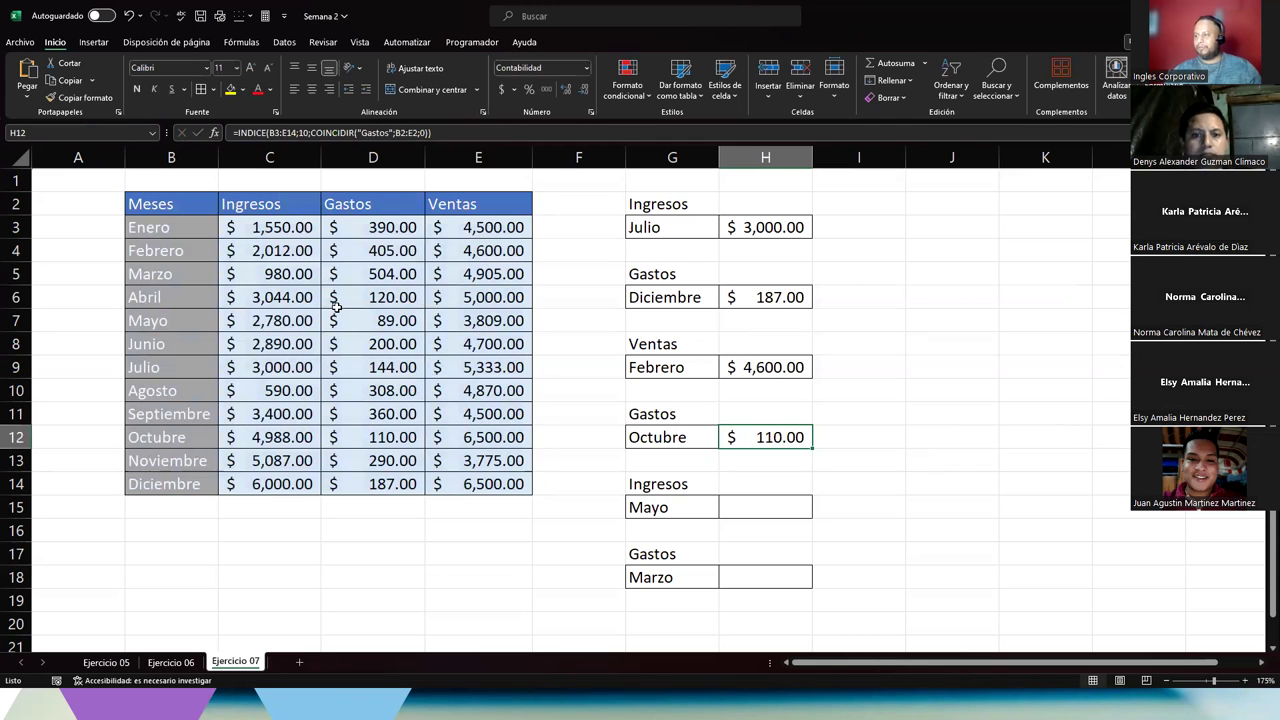
left_click(357, 158)
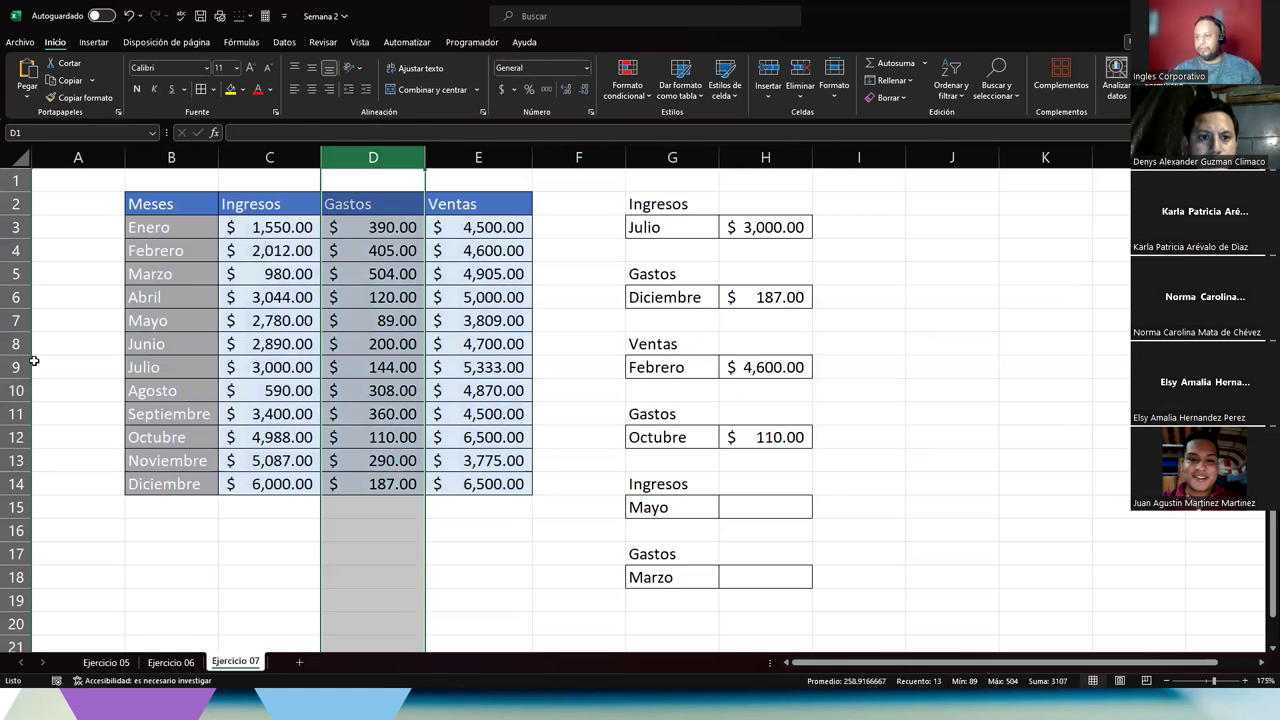
left_click(14, 437, "ctrl")
Copy the INDICE formula text from H3 into H15, the result cell of the Ingresos block for Mayo.
left_click(762, 503)
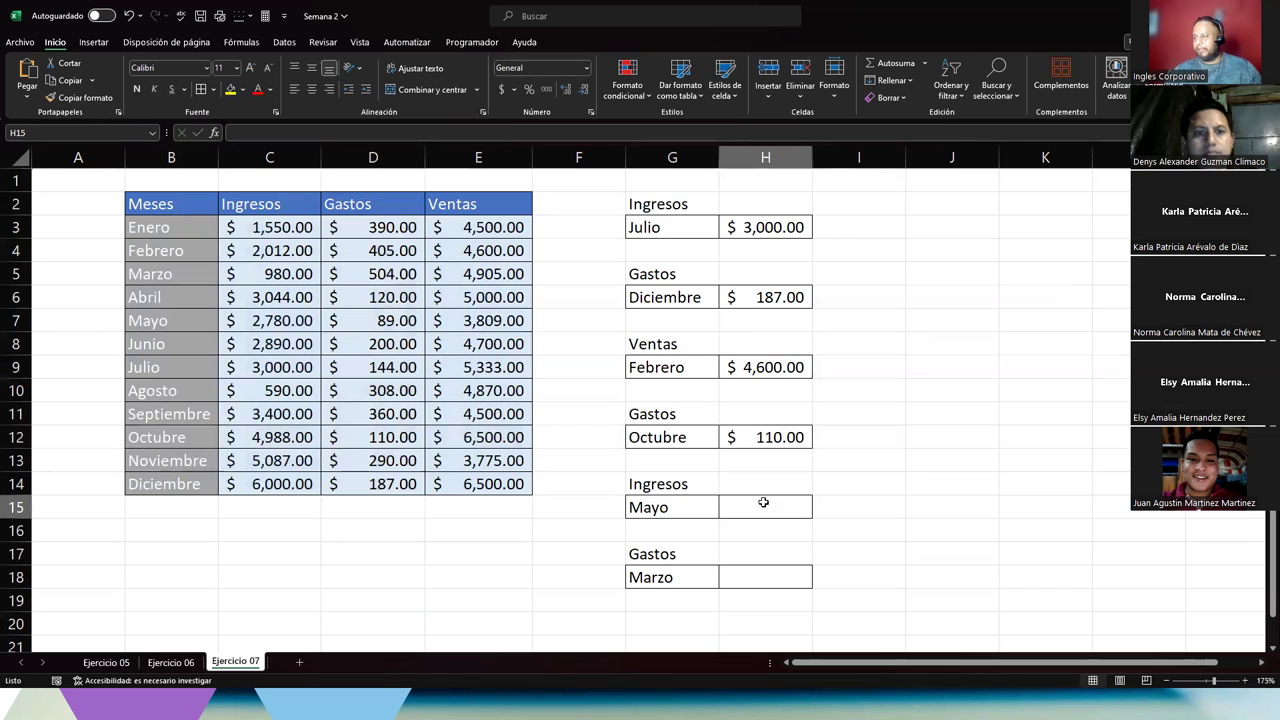
left_click(748, 228)
double_click(748, 228)
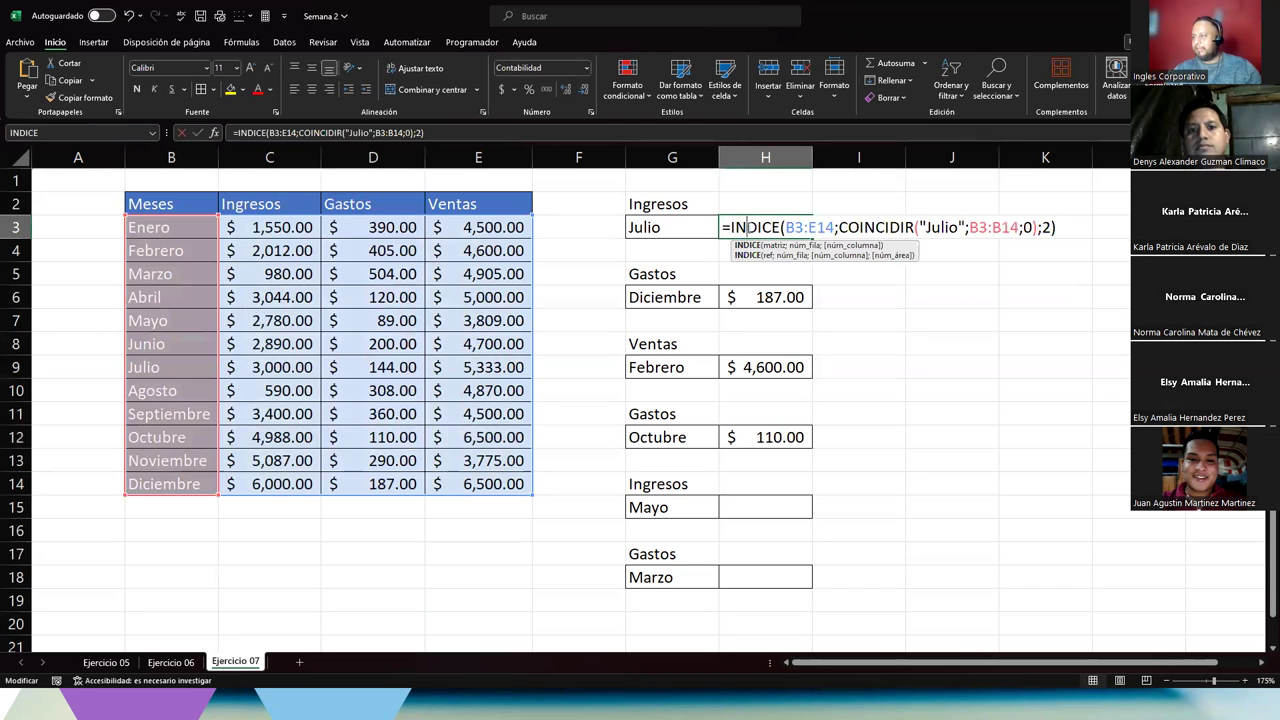
triple_click(750, 228)
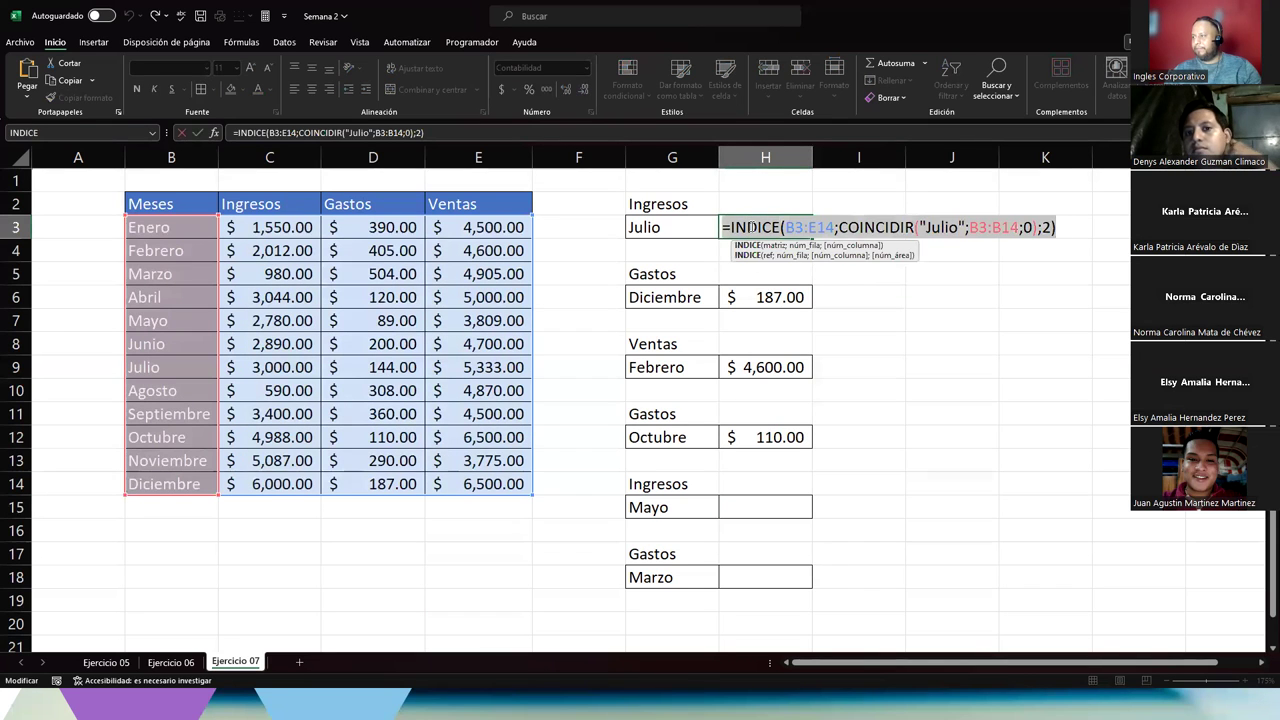
type("=")
left_click(750, 507)
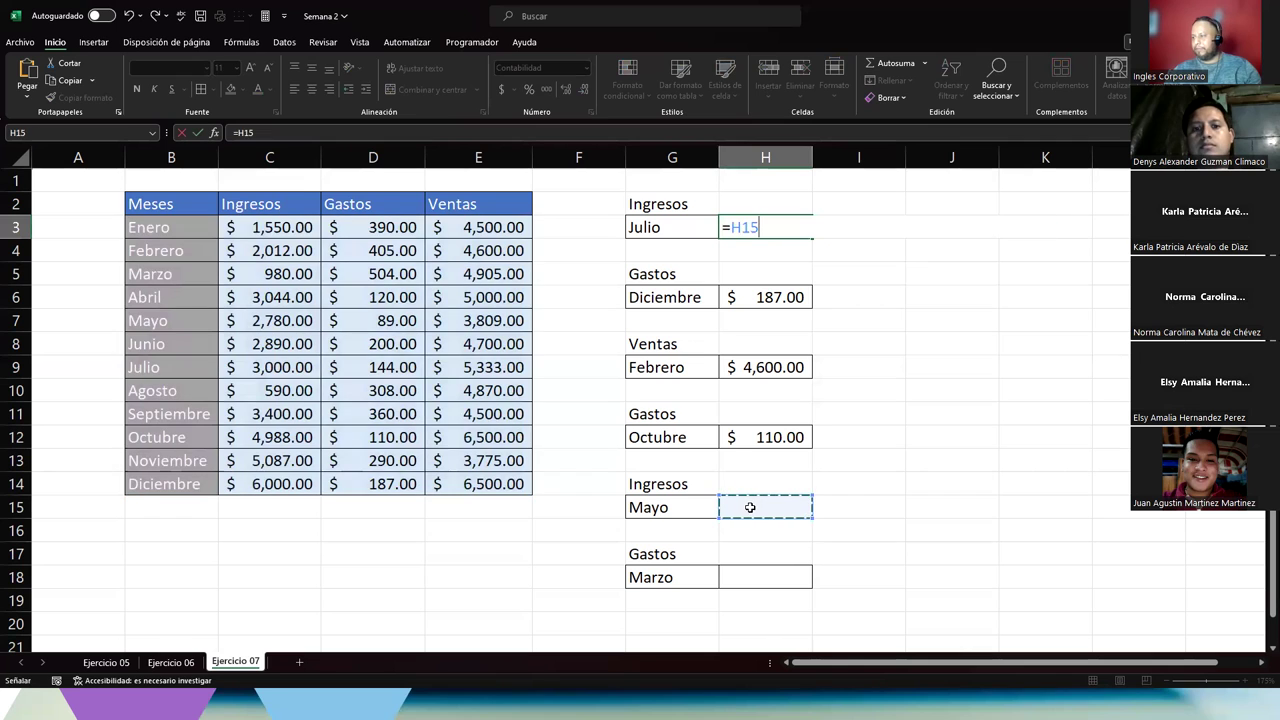
key("Escape")
double_click(750, 507)
key("ctrl+v")
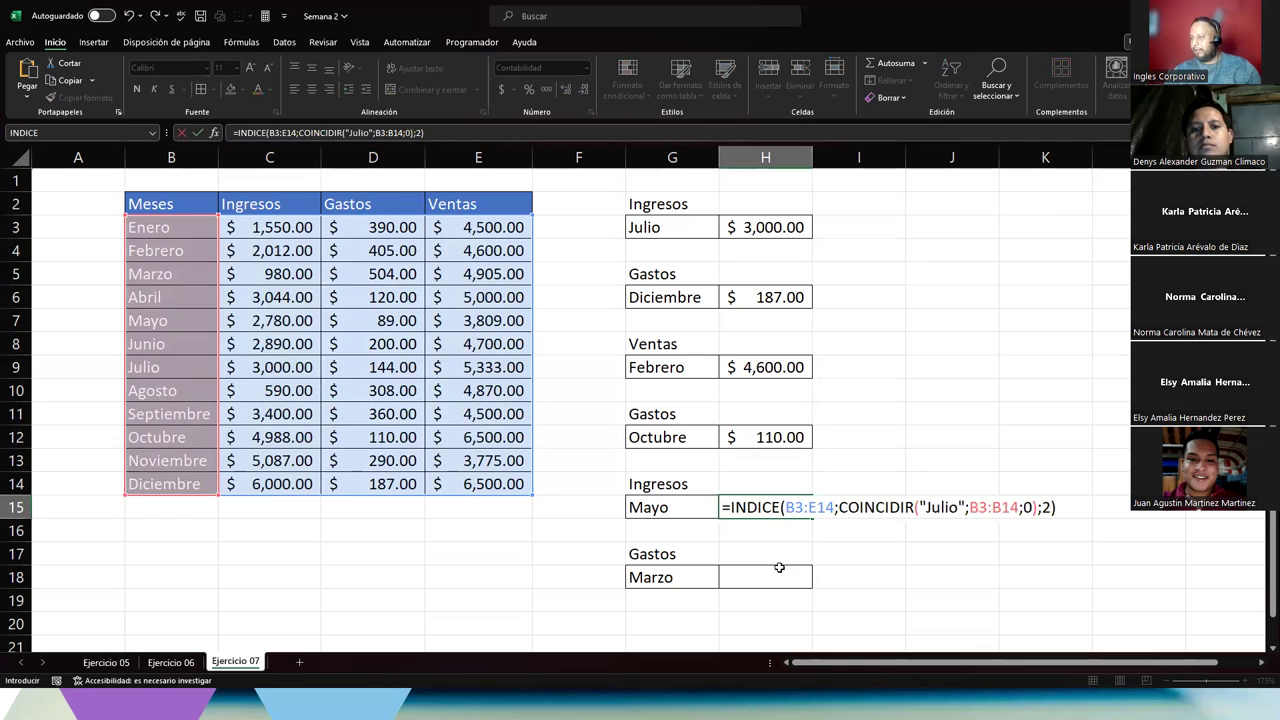
Replace the COINCIDIR lookup value in H15 with "Mayo" and check the result against column C and row 7.
left_click(933, 509)
double_click(933, 509)
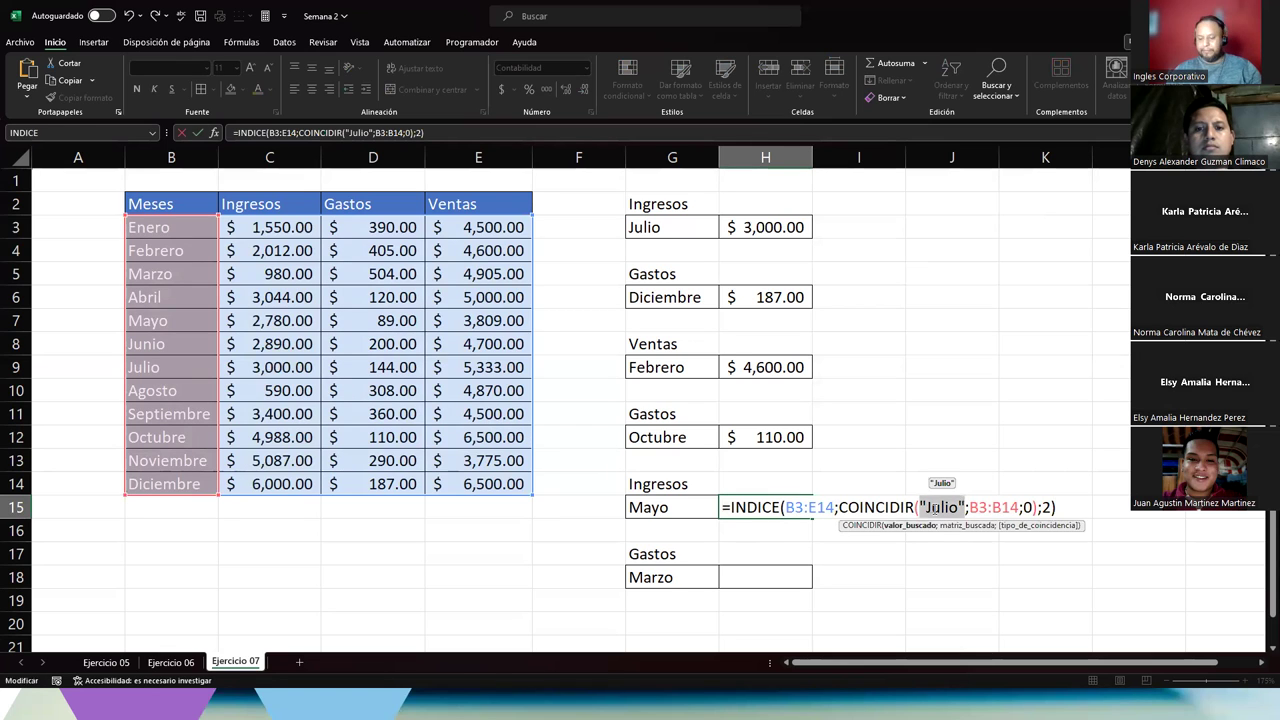
key("Left")
type("Mayo")
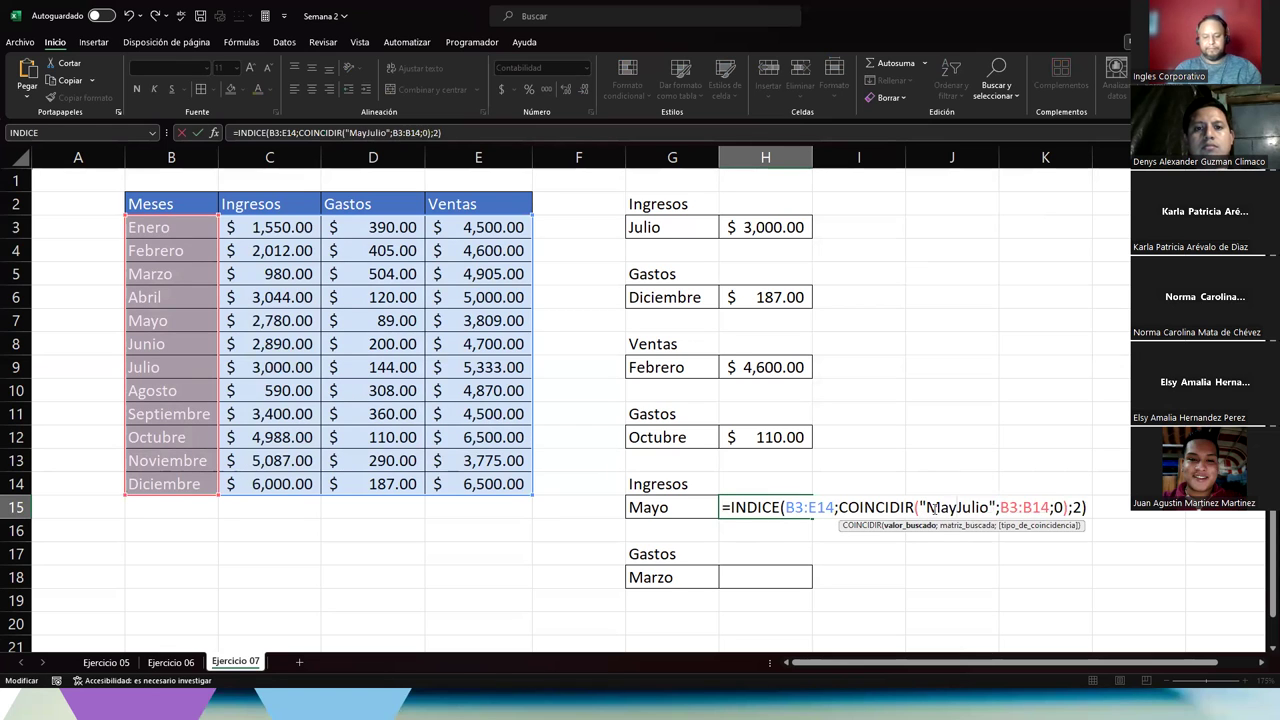
key("Delete")
key("Delete")
key("Delete")
key("Delete")
key("Delete")
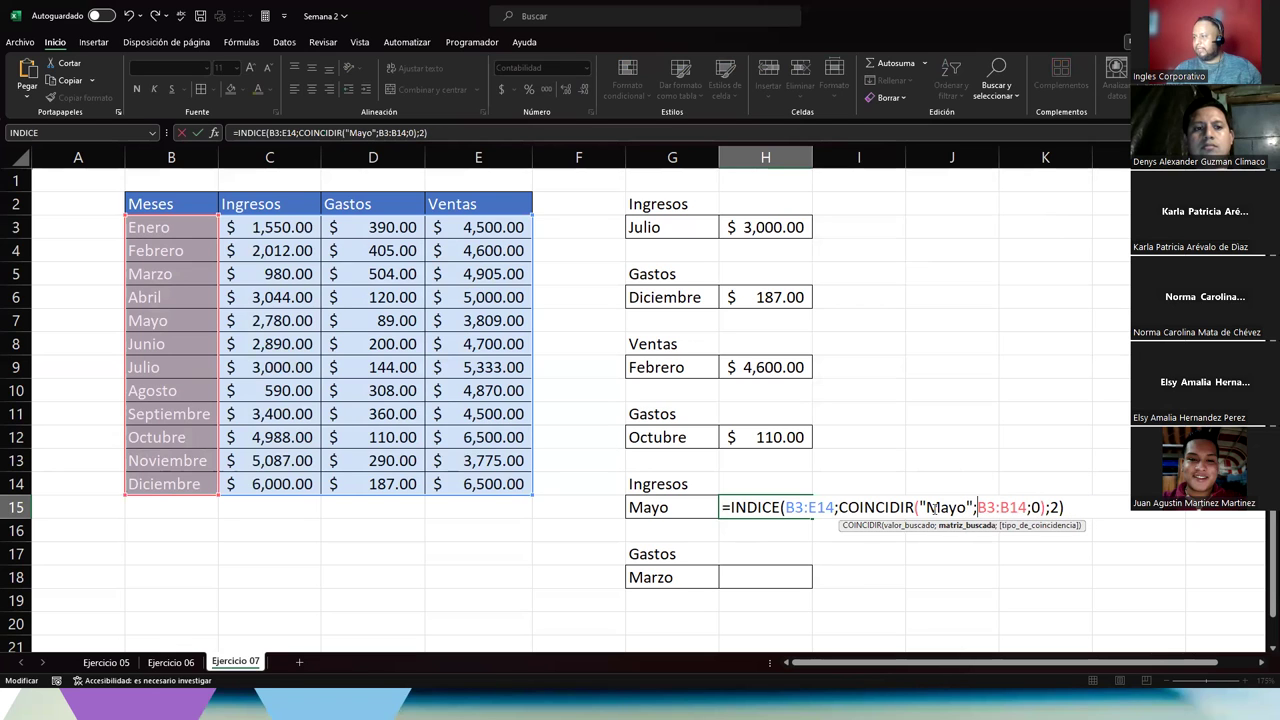
key("ctrl+Return")
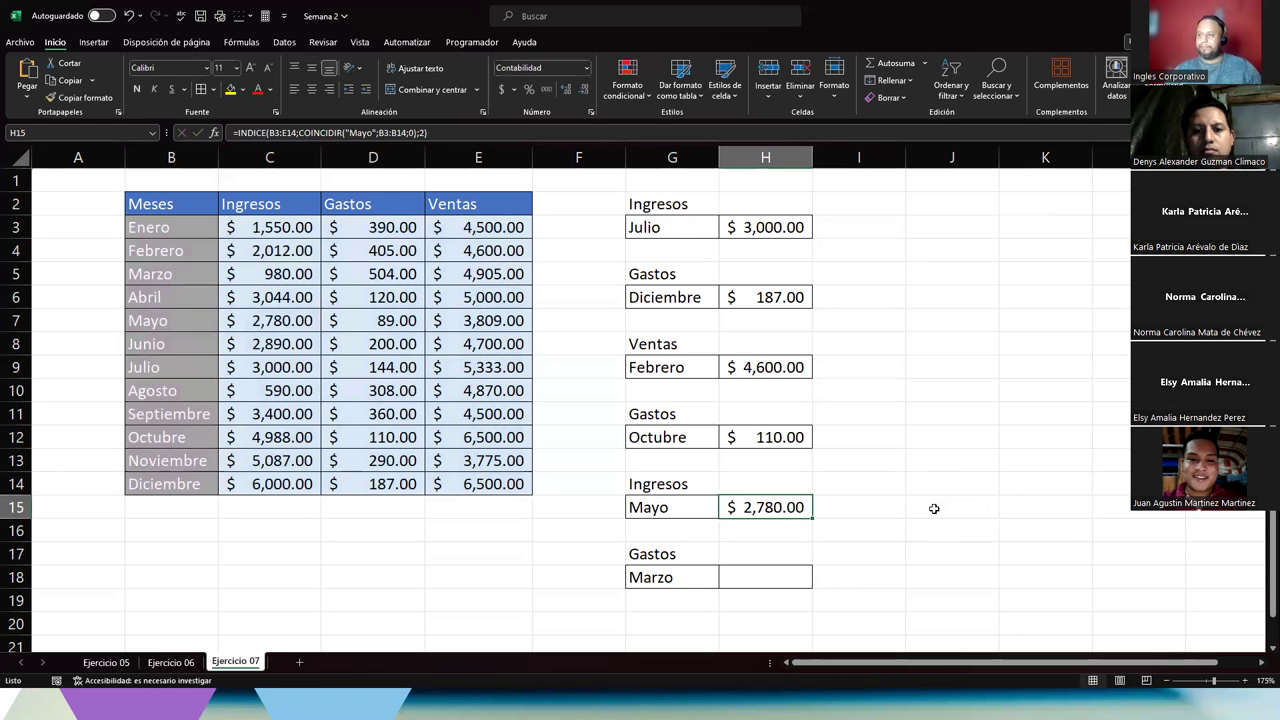
left_click(250, 160)
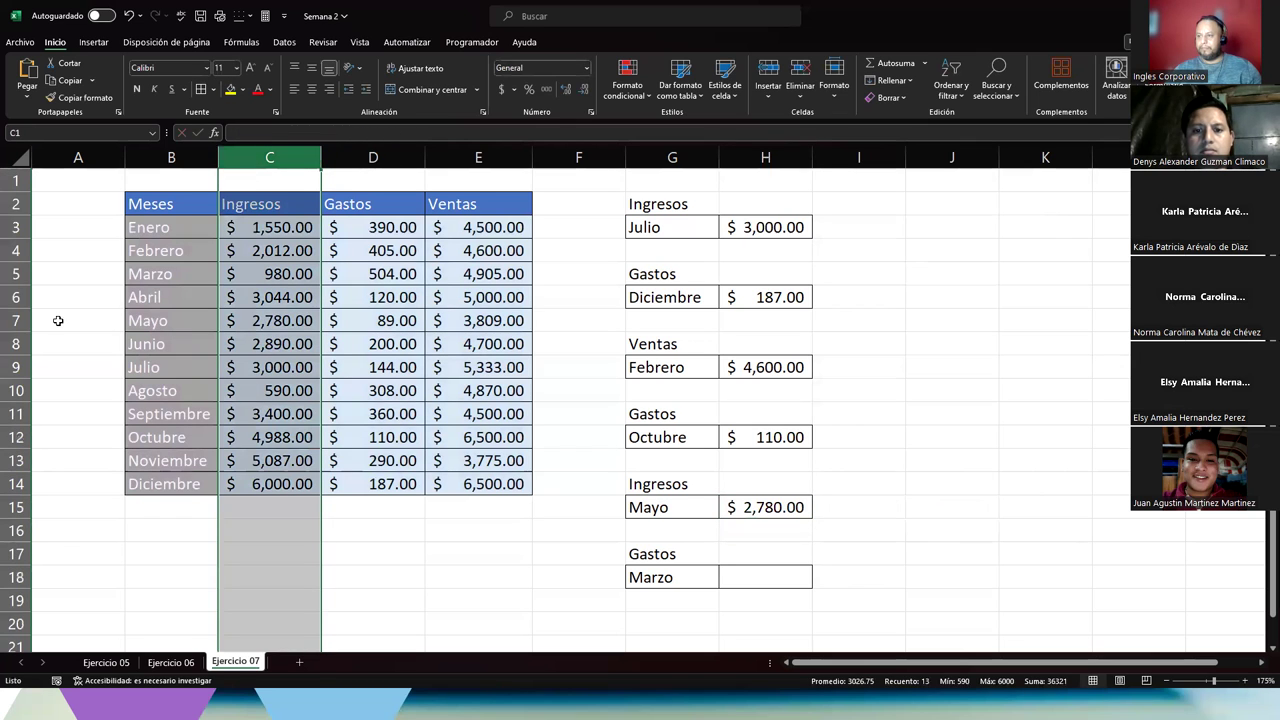
left_click(16, 320, "ctrl")
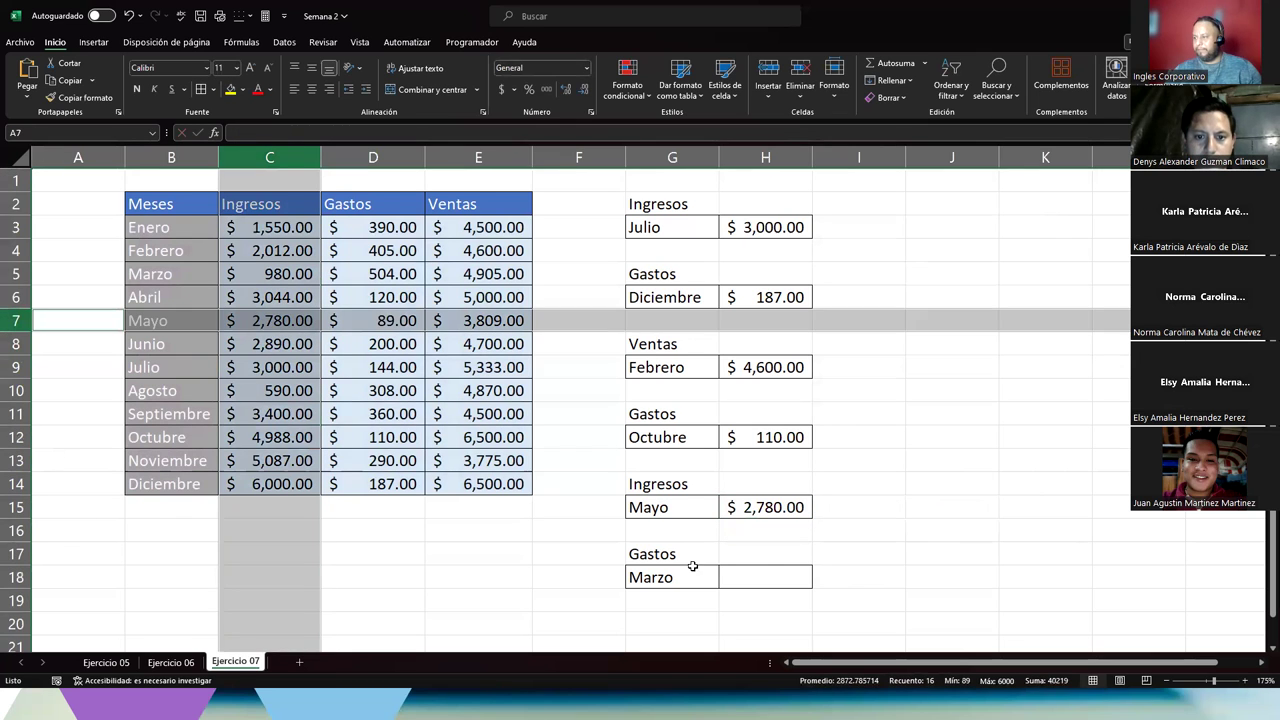
Copy the INDICE formula text from H12 into H18, the result cell of the Gastos block for Marzo.
left_click(760, 574)
left_click(750, 437)
double_click(750, 437)
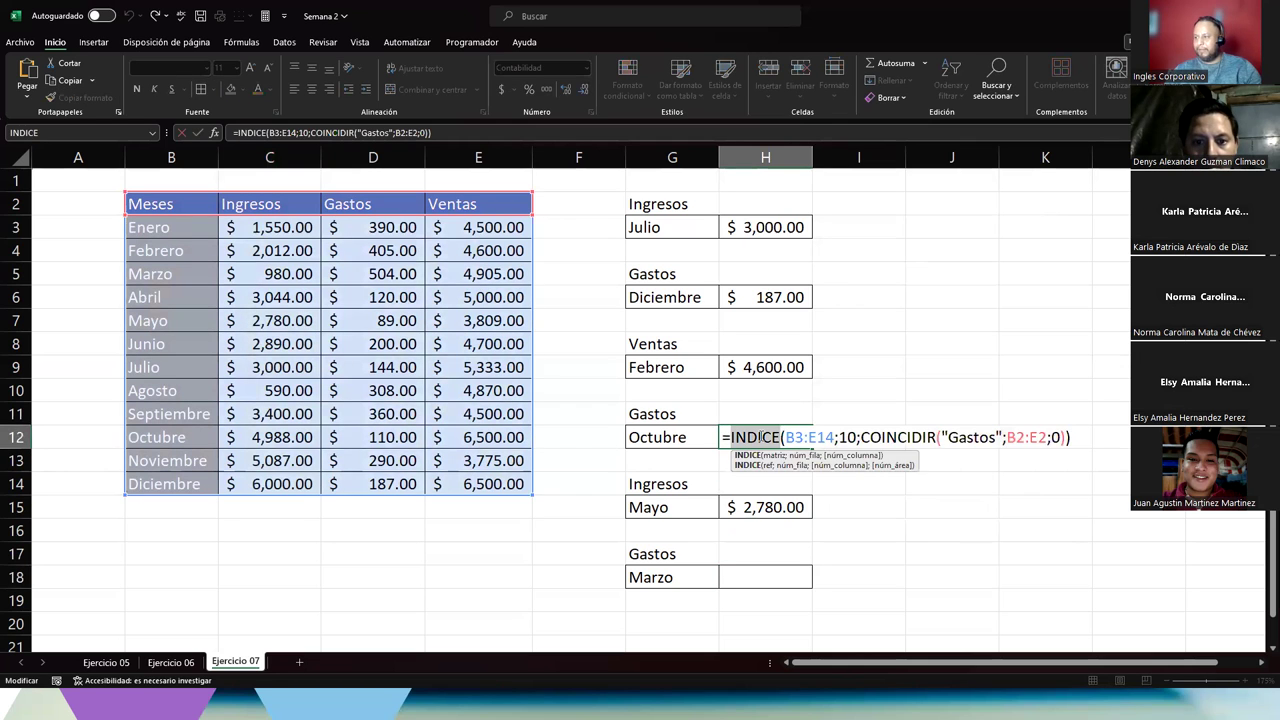
triple_click(760, 437)
key("ctrl+c")
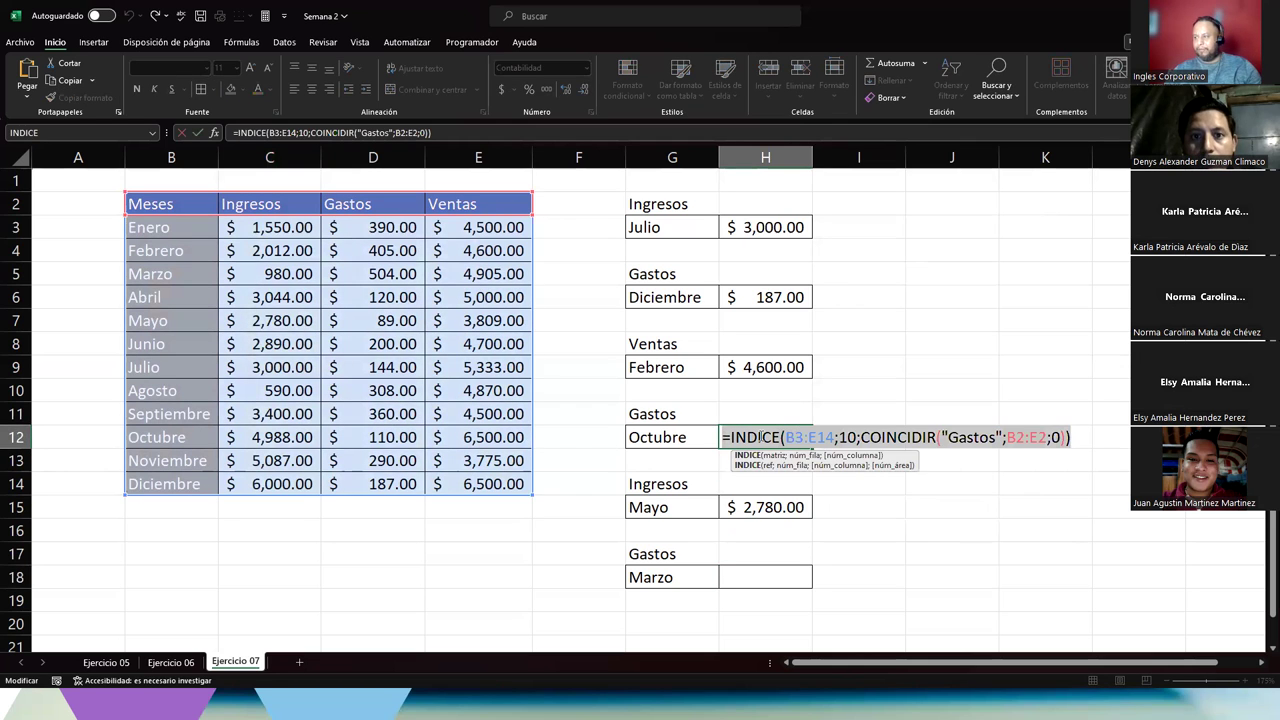
left_click(762, 576)
key("Escape")
double_click(761, 577)
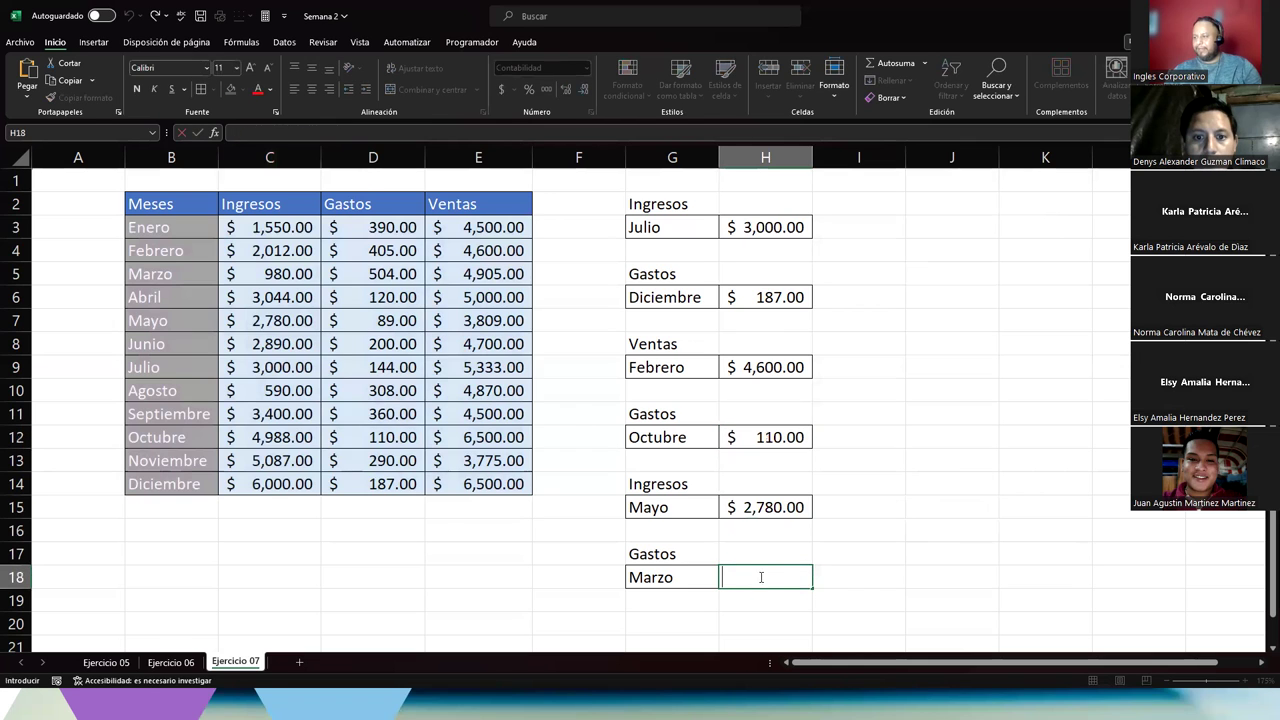
key("ctrl+v")
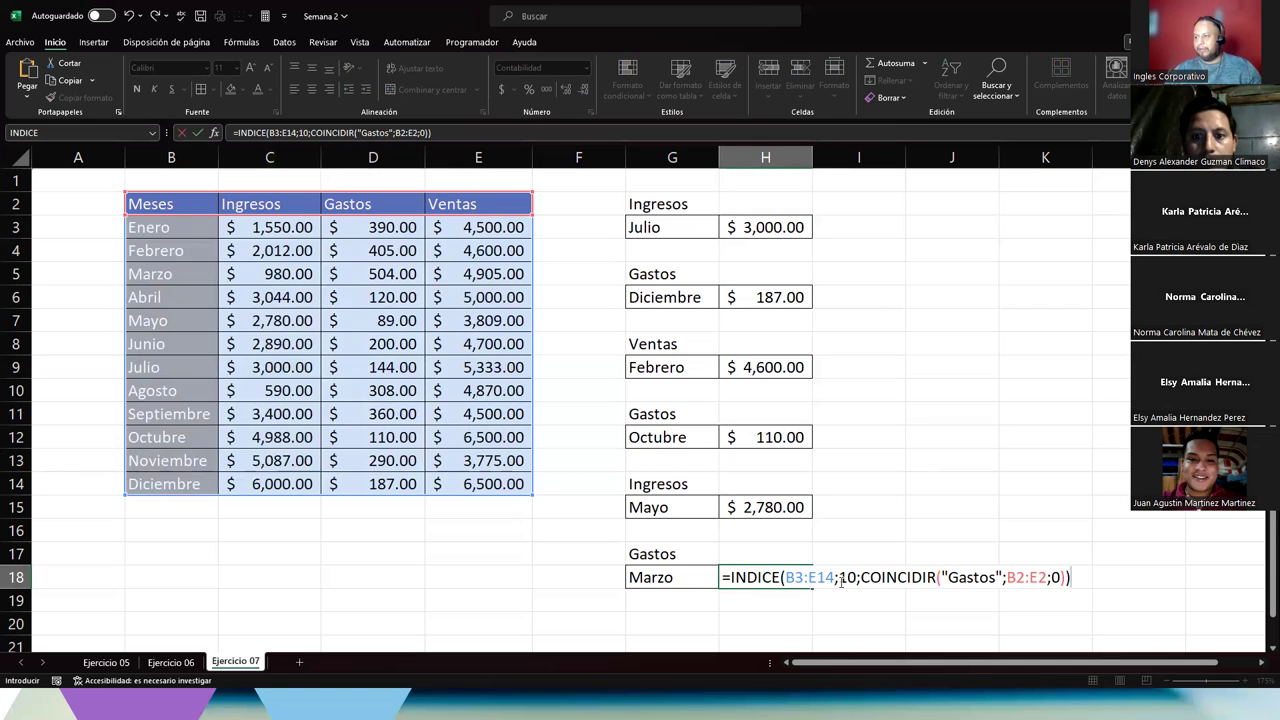
Set the row number in the H18 formula to 3 and check its result against column D and row 5.
double_click(842, 578)
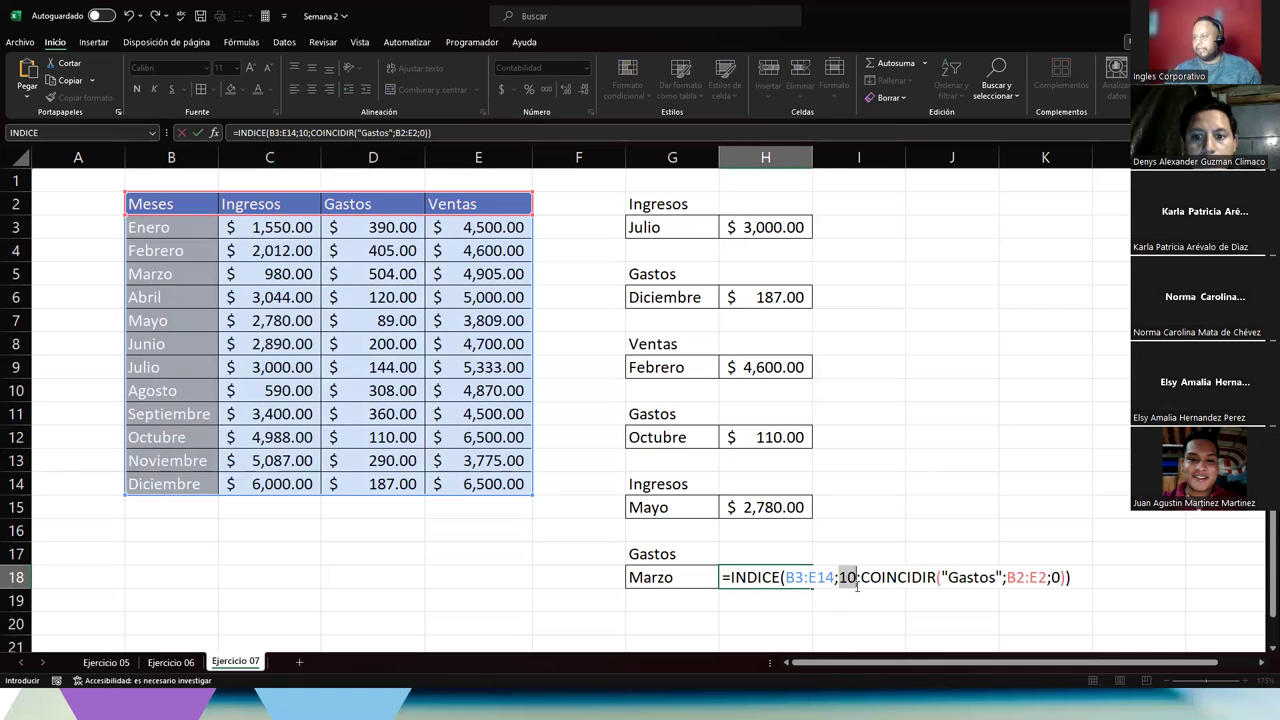
type("3")
key("Return")
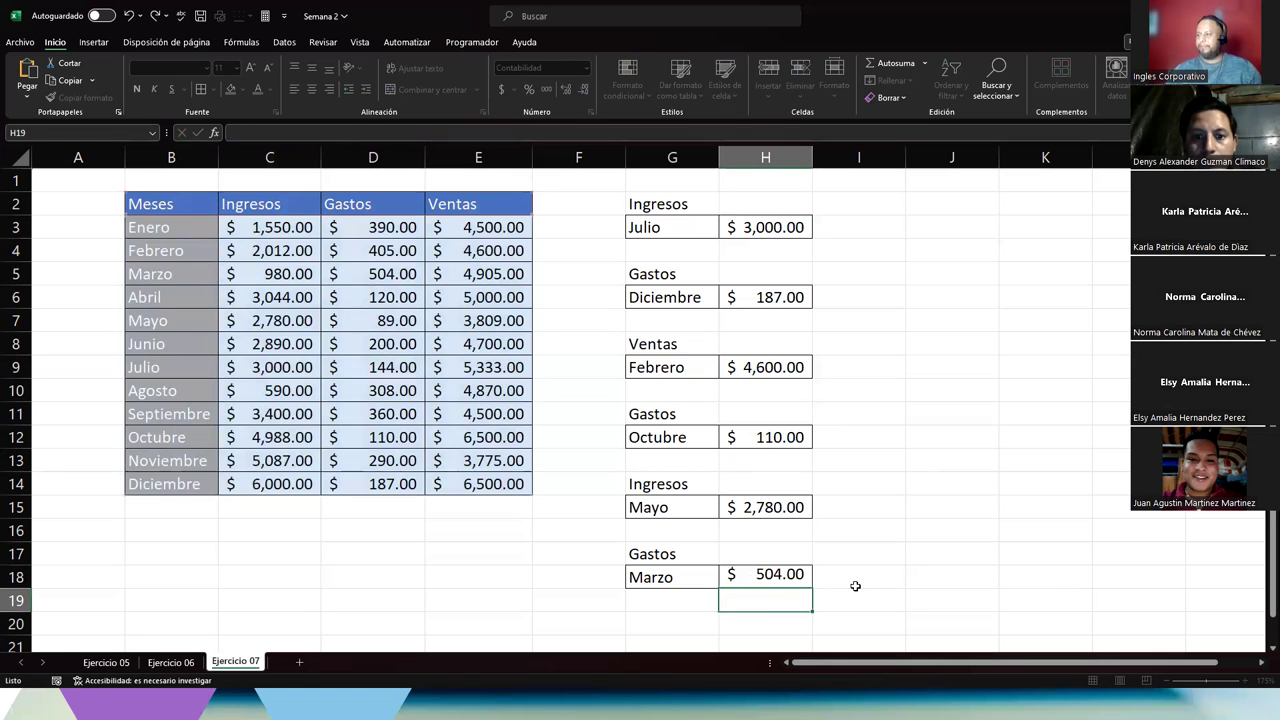
key("Up")
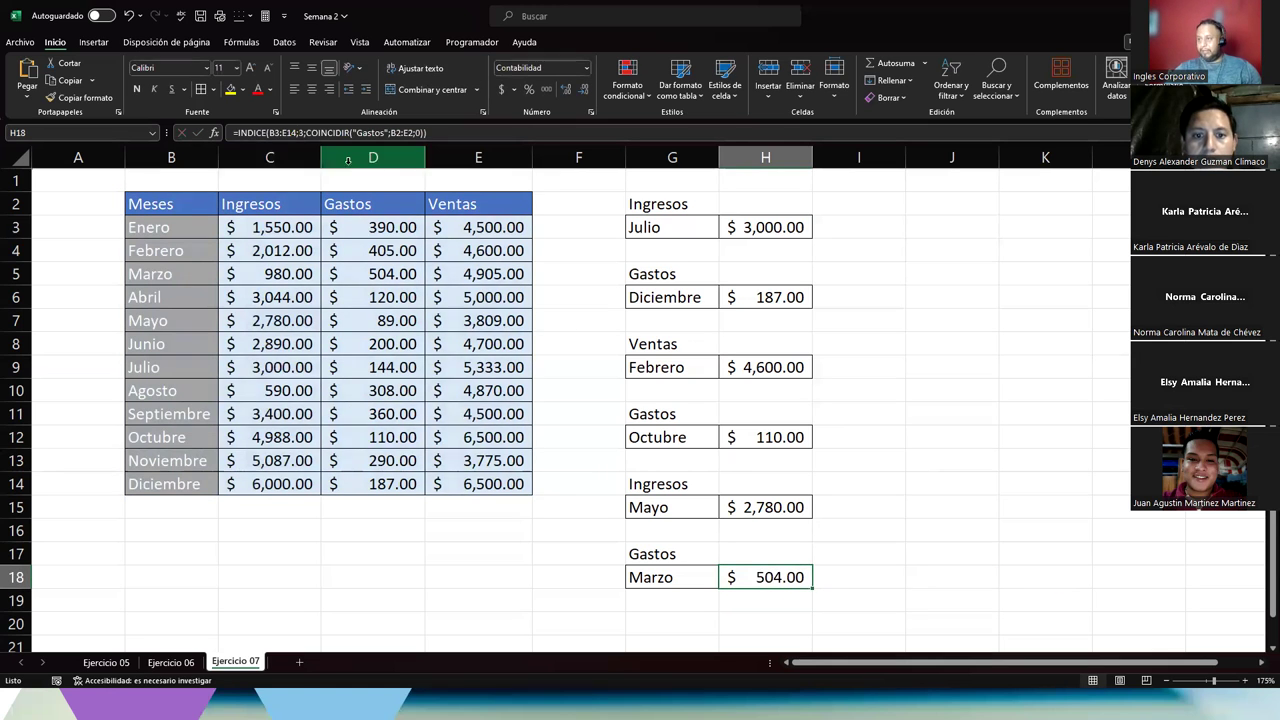
left_click(372, 157)
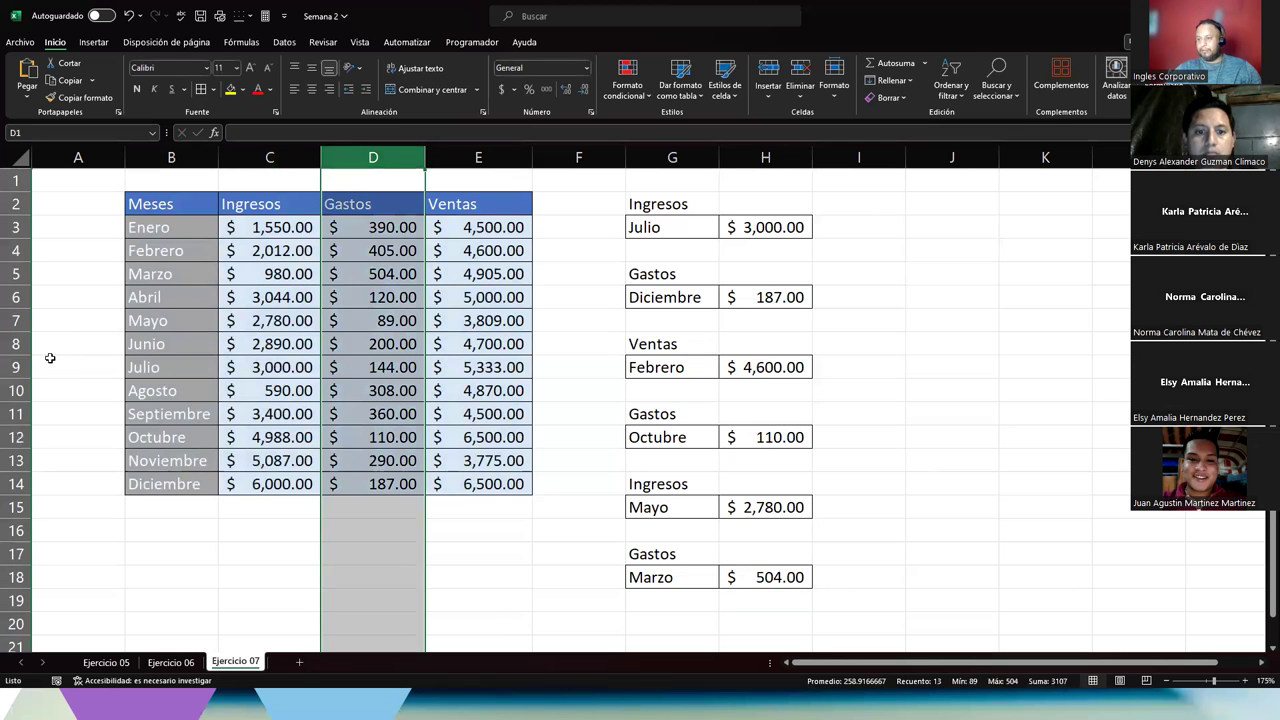
left_click(13, 273, "ctrl")
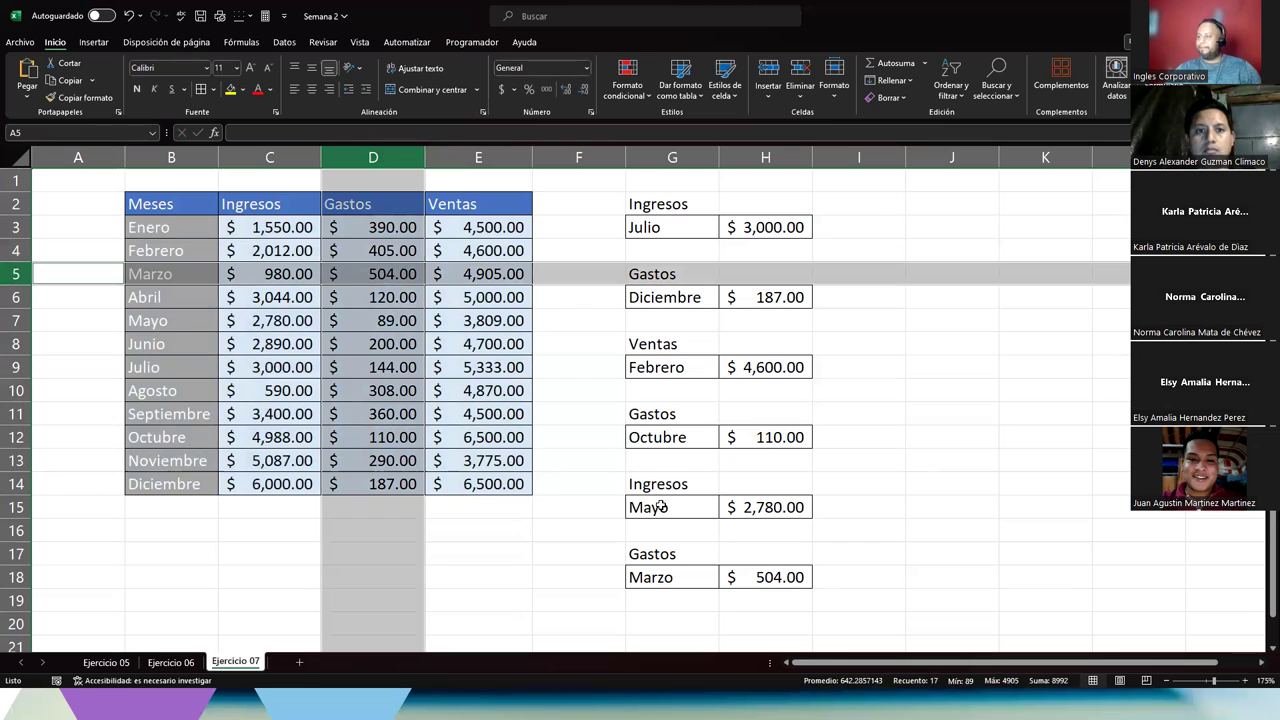
left_click(768, 577)
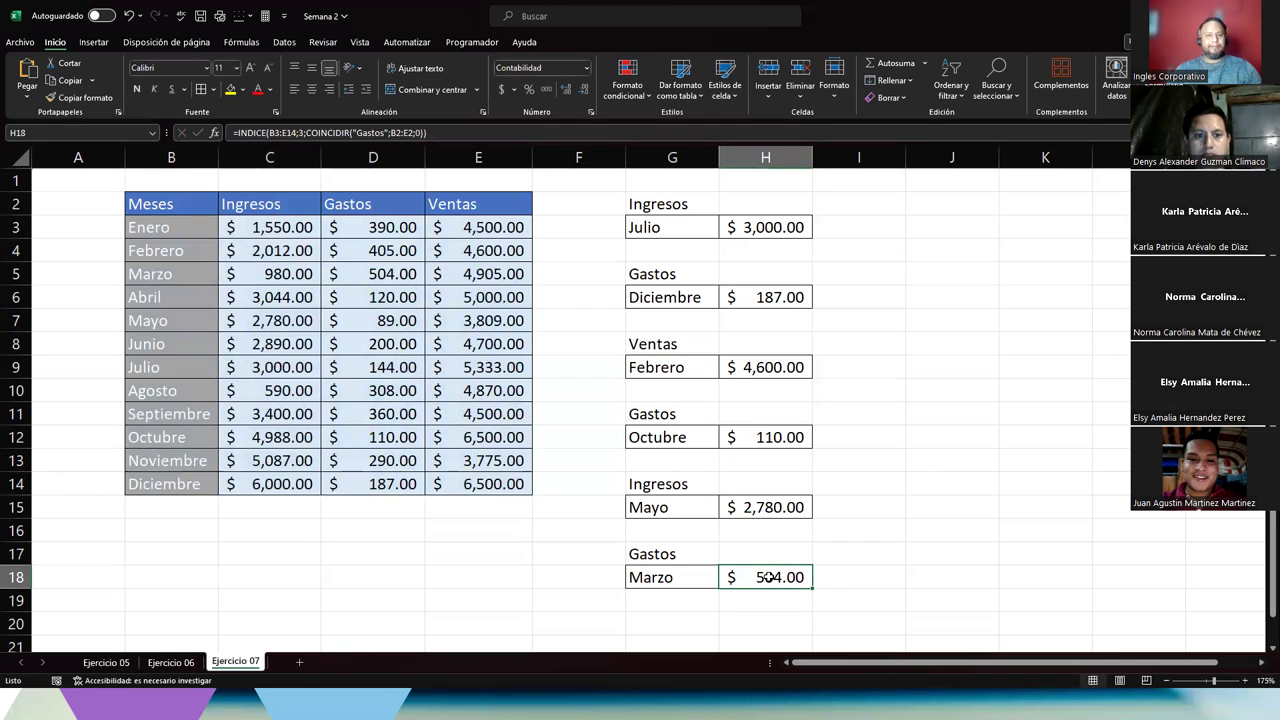
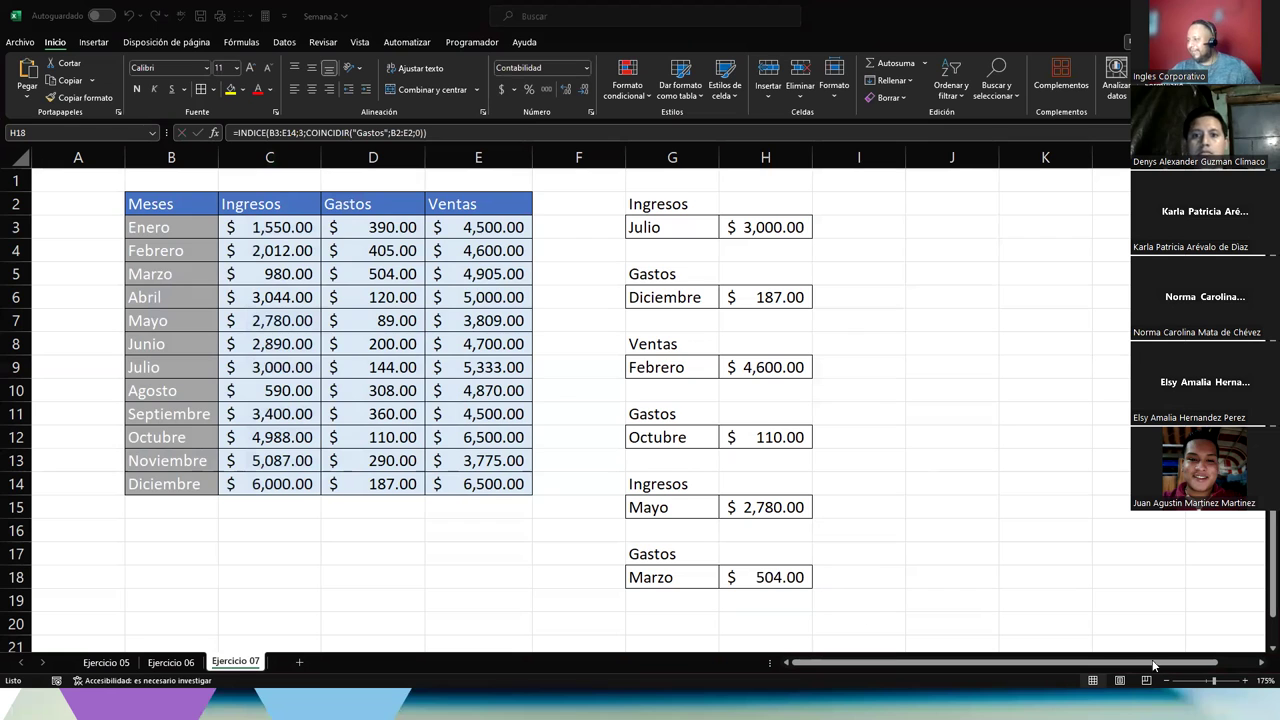
Insert a new column at F, directly after the Ventas column of the monthly table.
left_click(1260, 664)
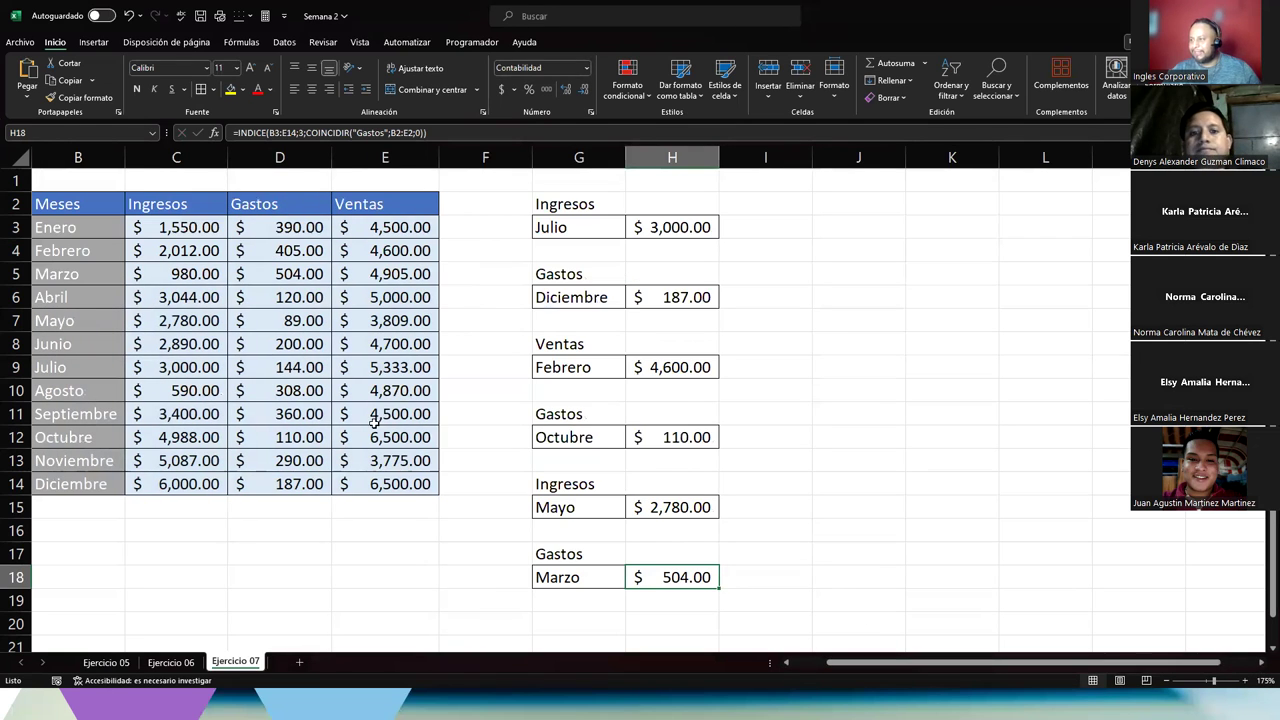
scroll(373, 423, "down", 1)
left_click(204, 523)
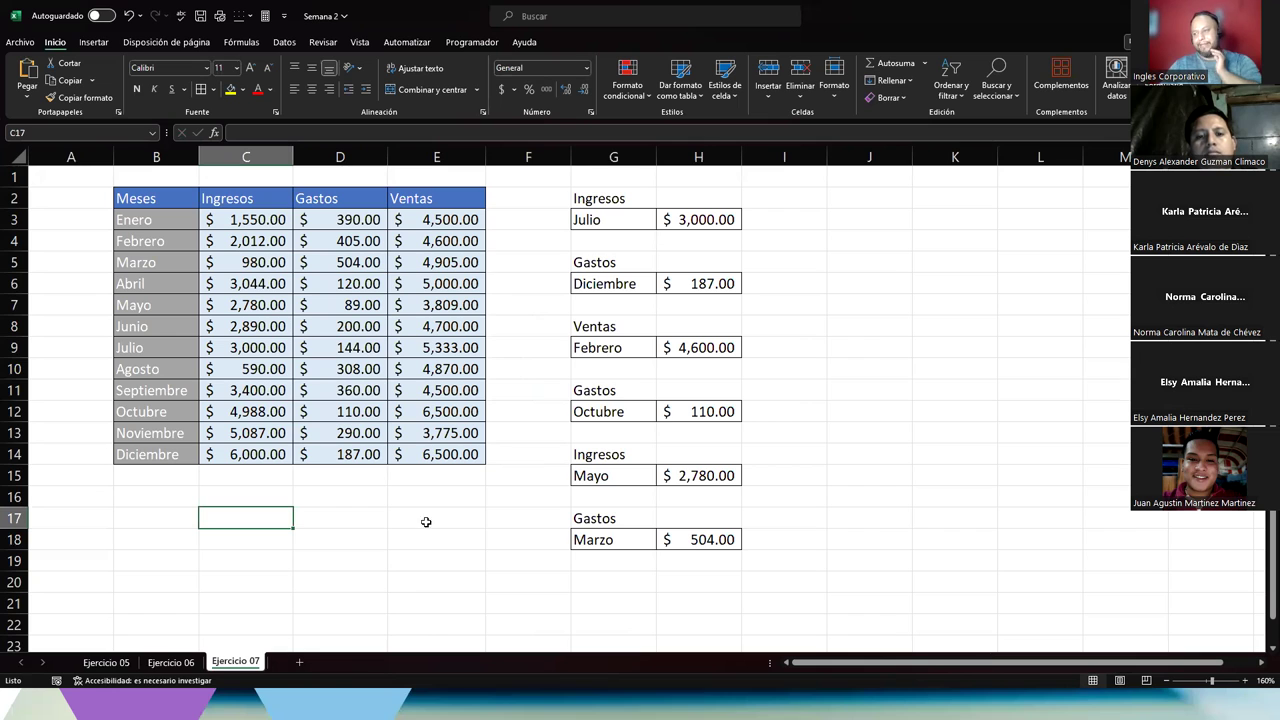
right_click(524, 155)
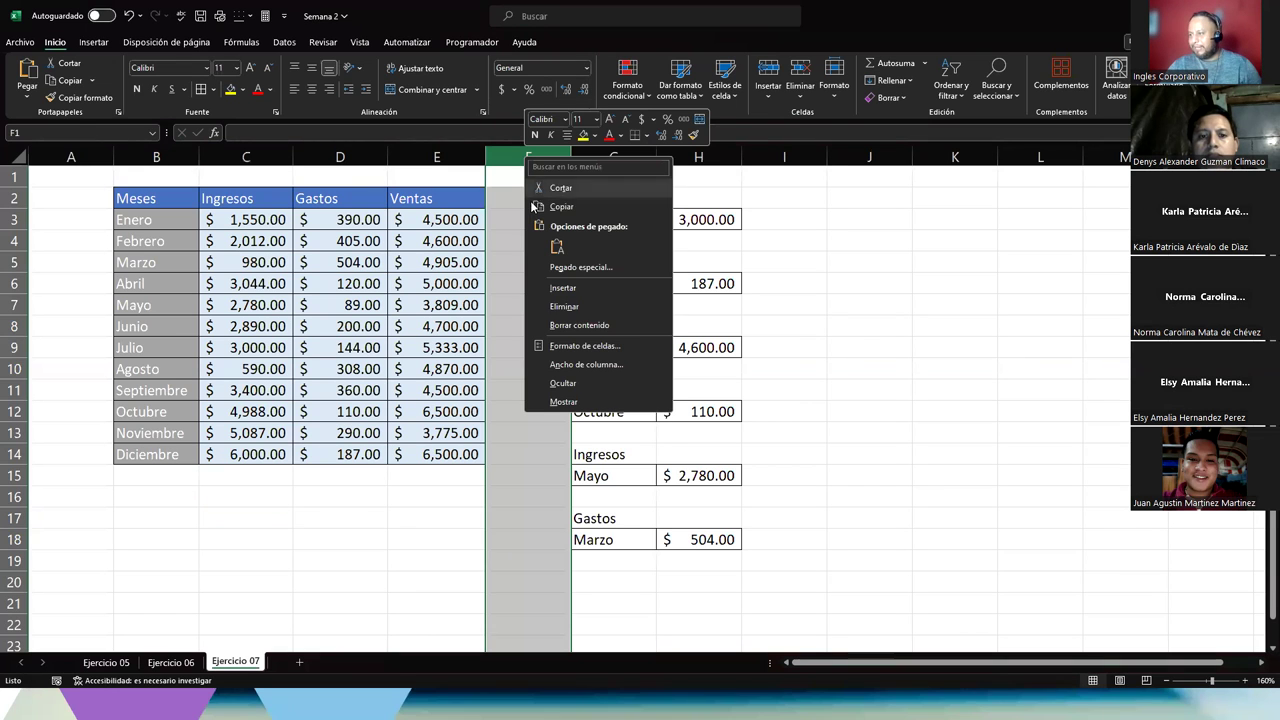
left_click(556, 287)
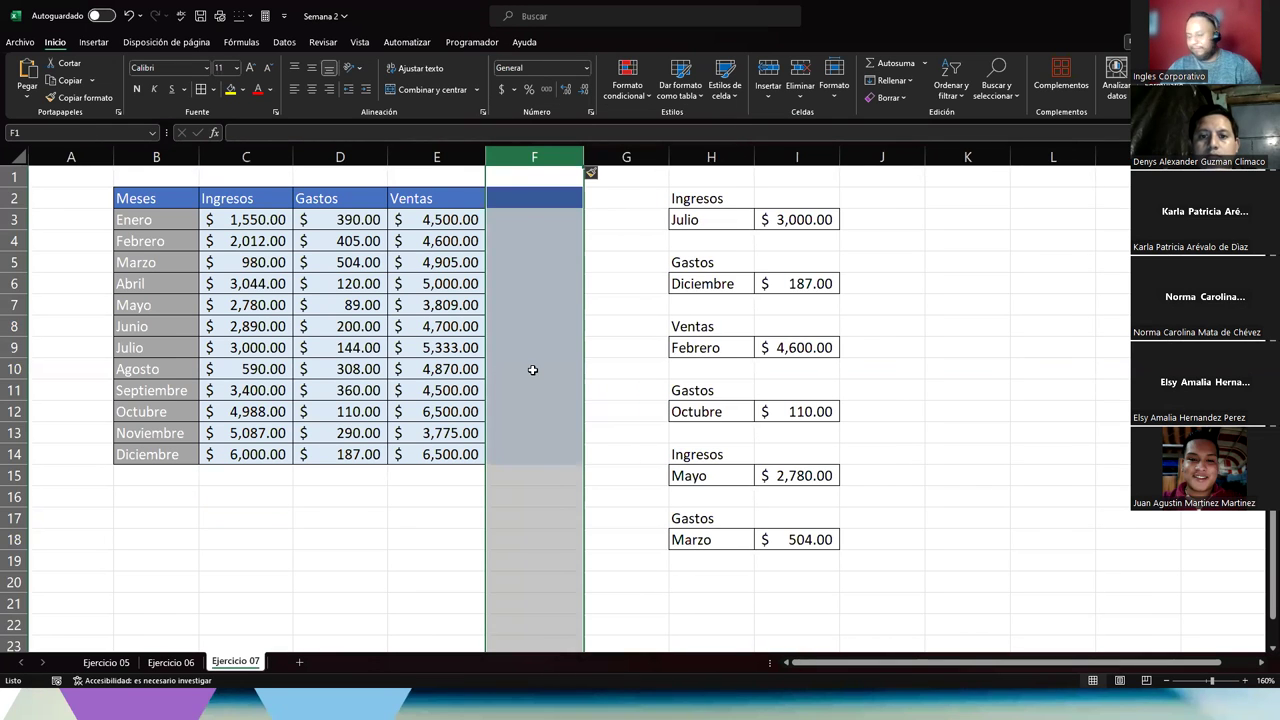
Replace the column inserted at F with a blank column at G, and narrow column F to a thin spacer.
key("ctrl+z")
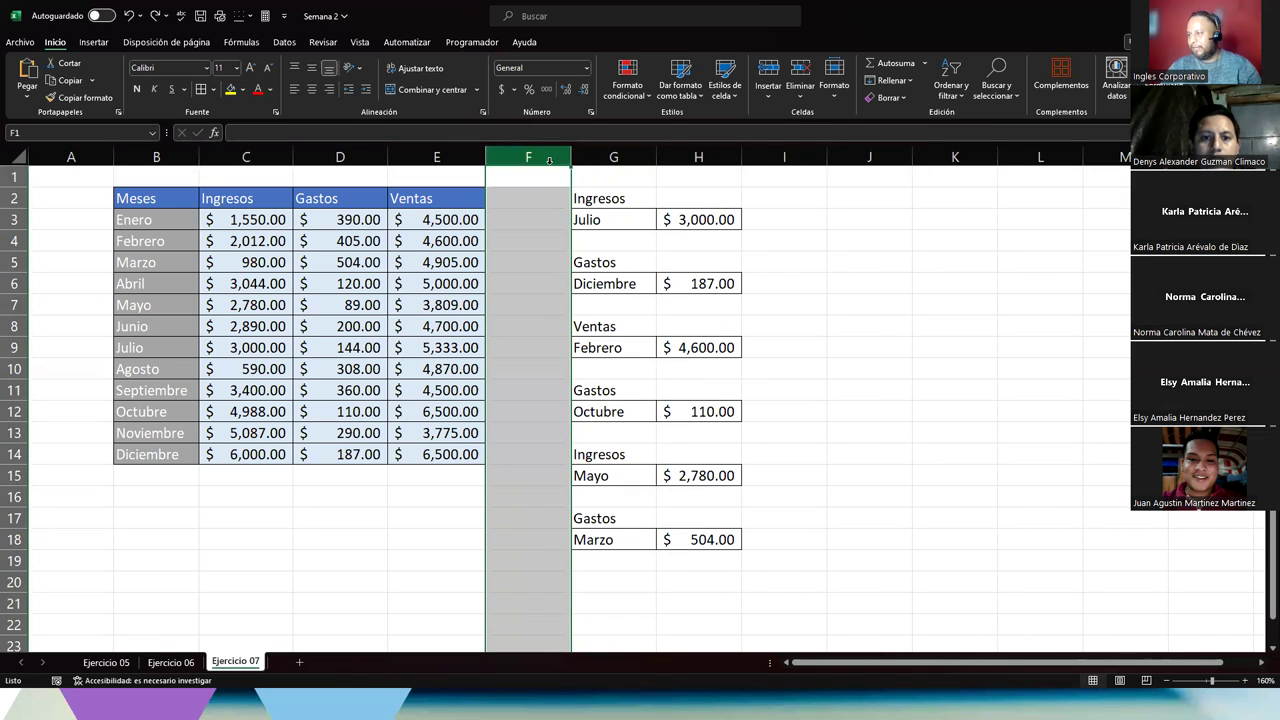
left_click(586, 156)
right_click(590, 158)
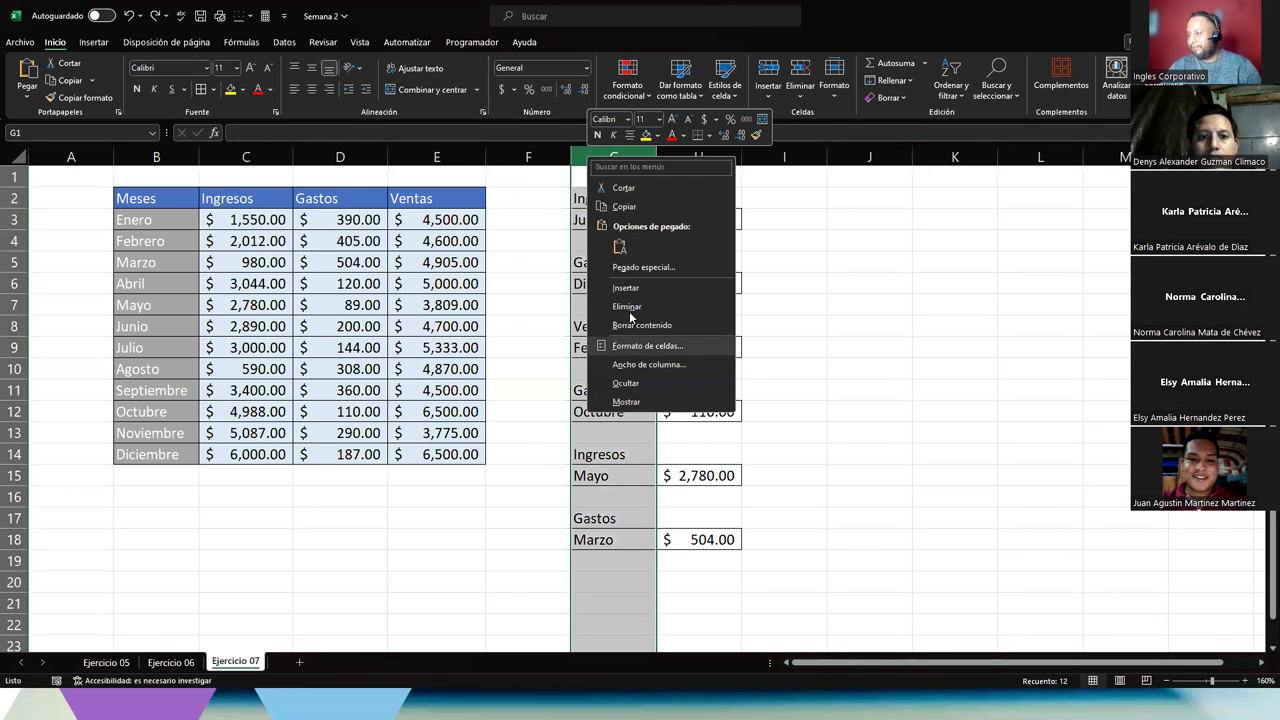
left_click(627, 289)
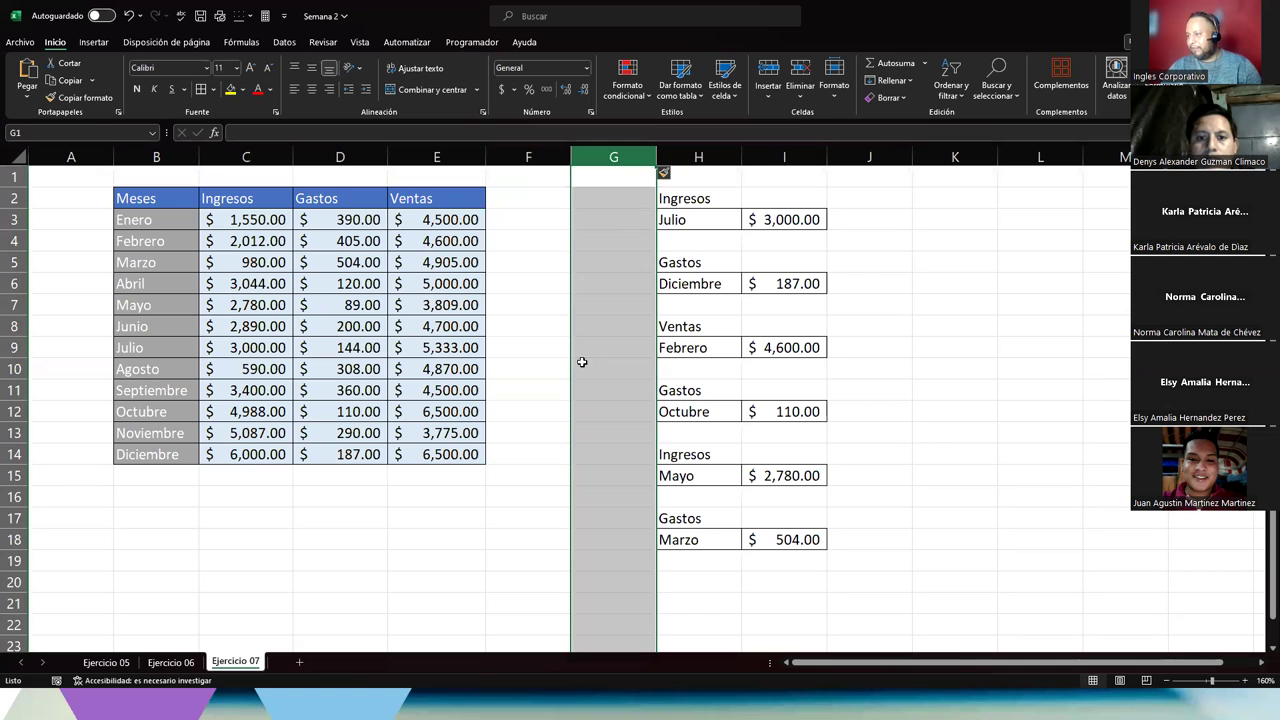
left_click(560, 480)
left_click_drag(571, 157, 502, 190)
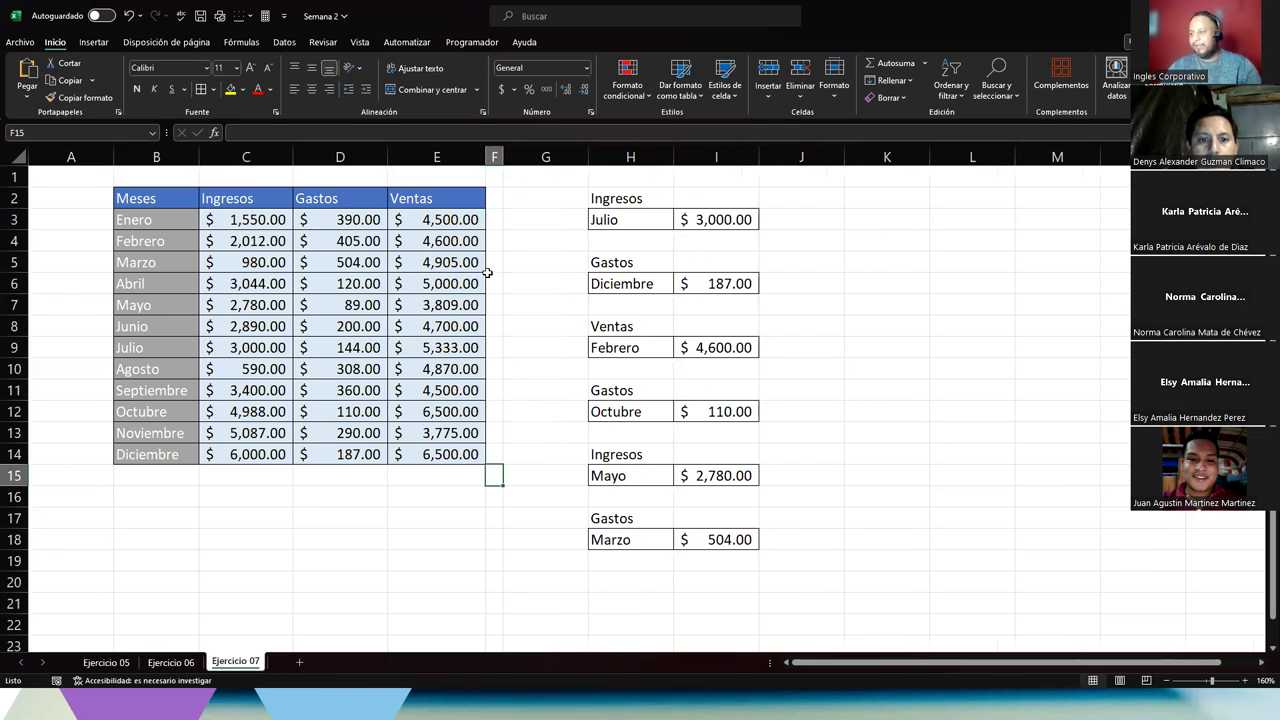
Enter the label "Seleccione el Mes" in C17 and "Seleccione el Tipo" in C18, below the monthly table.
left_click(424, 517)
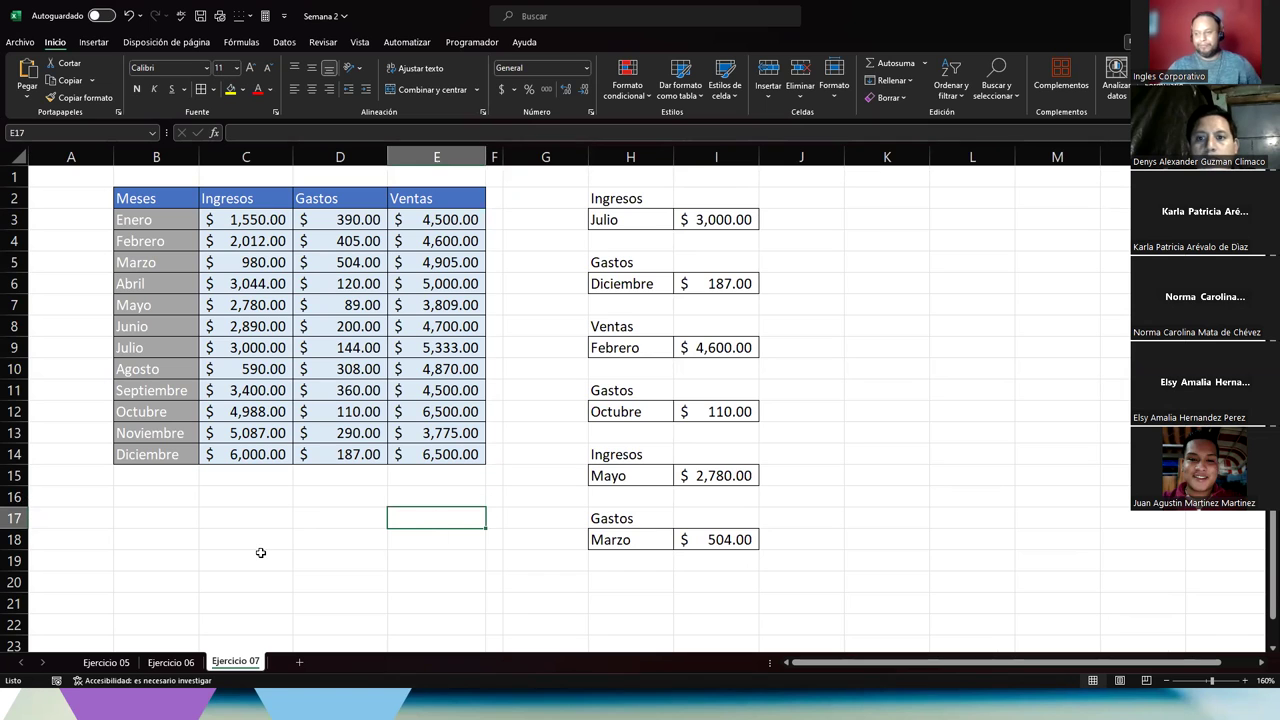
key("Left")
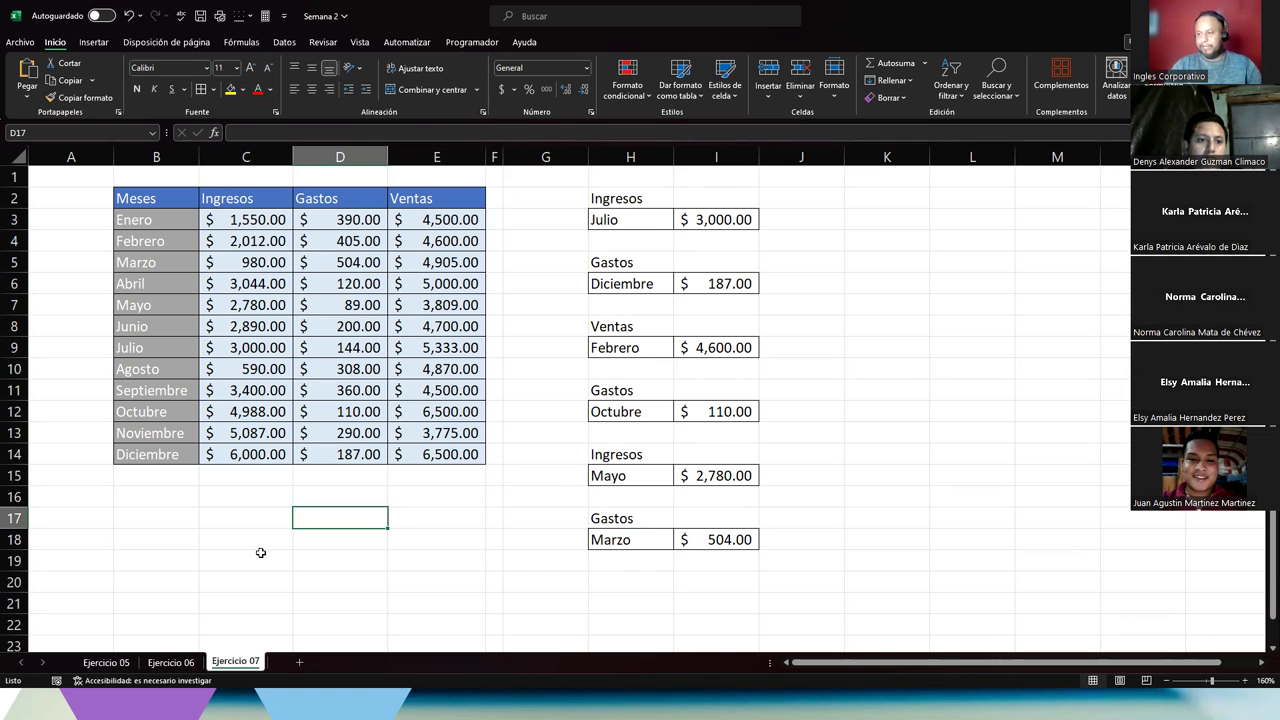
key("Left")
type("Seleccio")
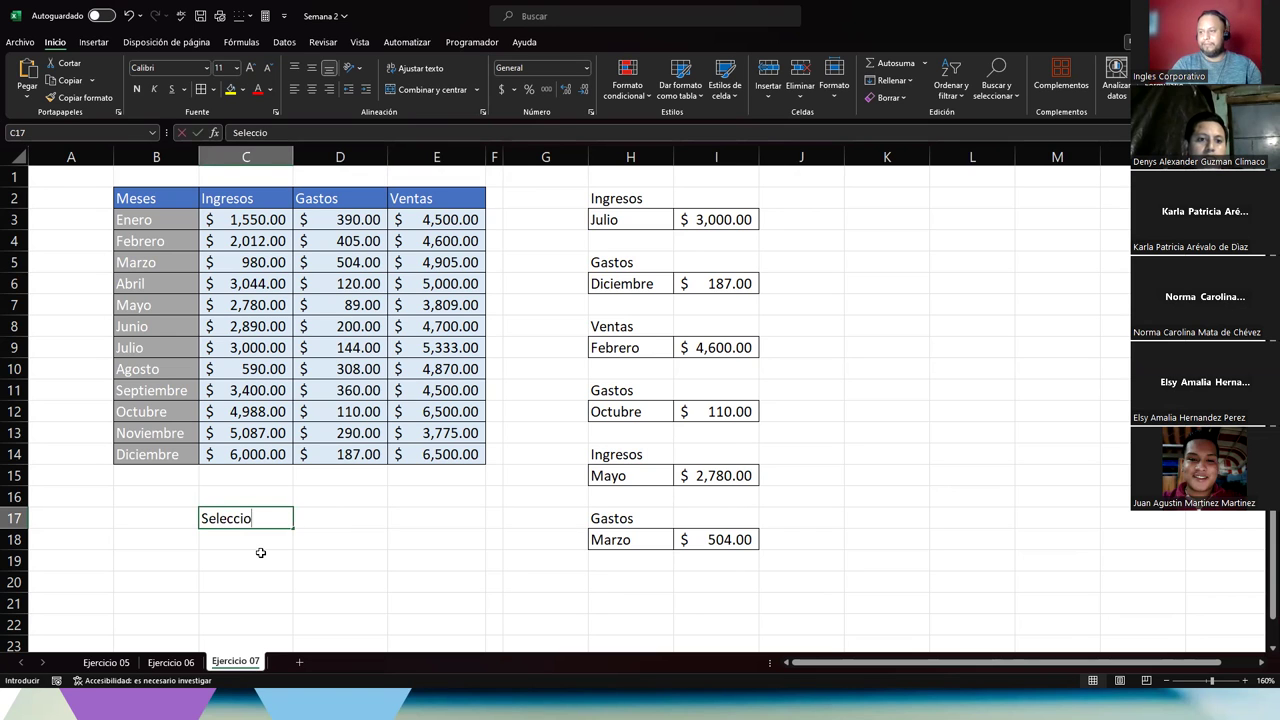
type("ne el Mes")
key("Return")
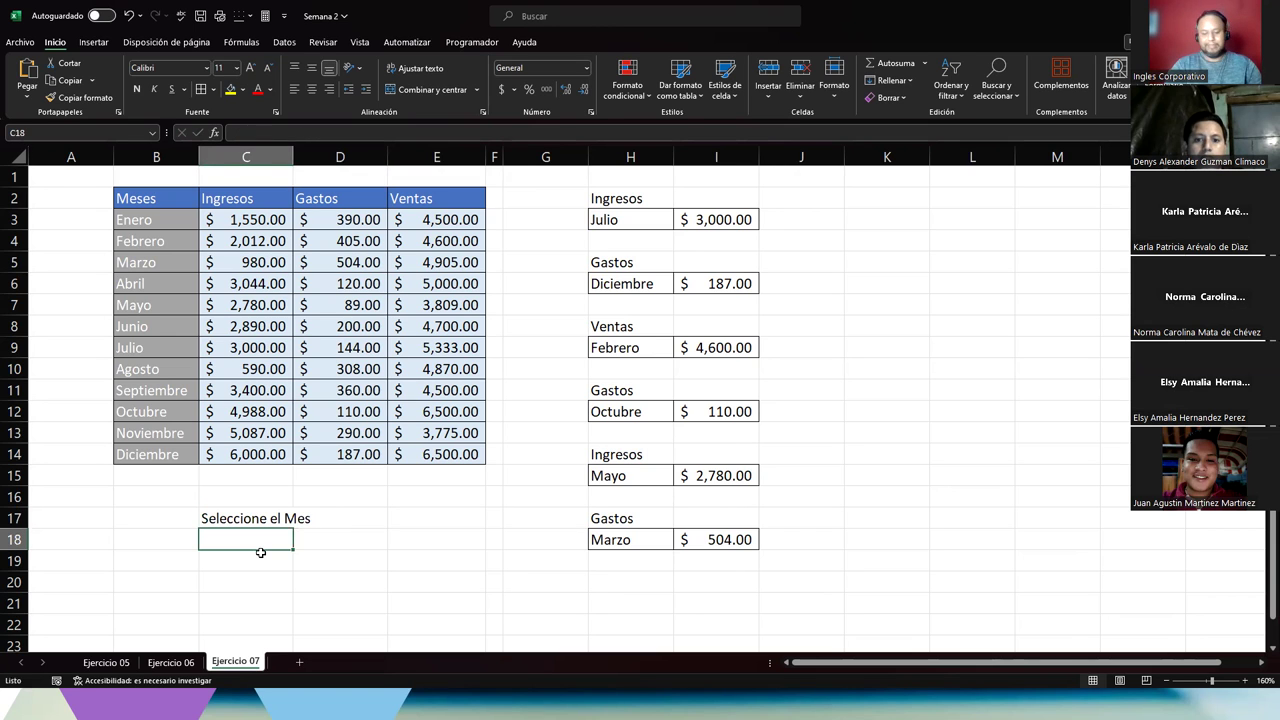
type("Seleccione ")
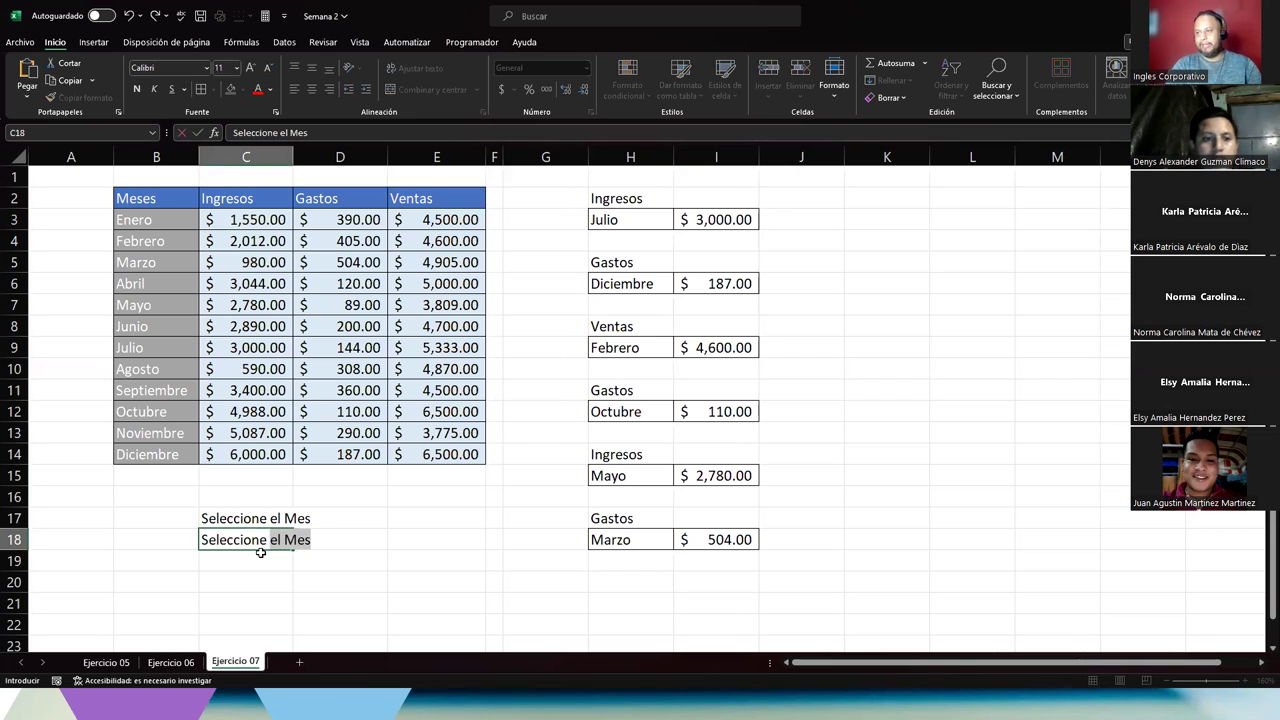
type("el ")
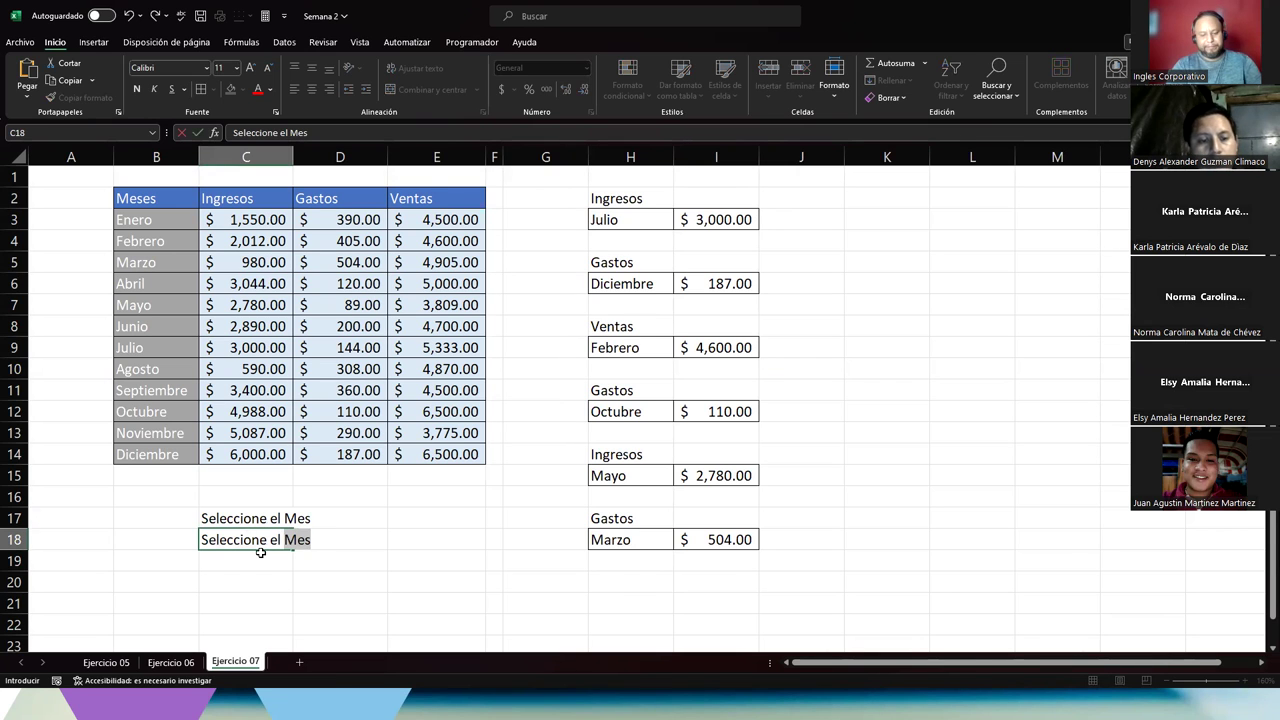
type("Tipo")
key("Return")
Merge C17:D17 and C18:D18 as separate label cells and right-align both labels.
key("Up")
key("Up")
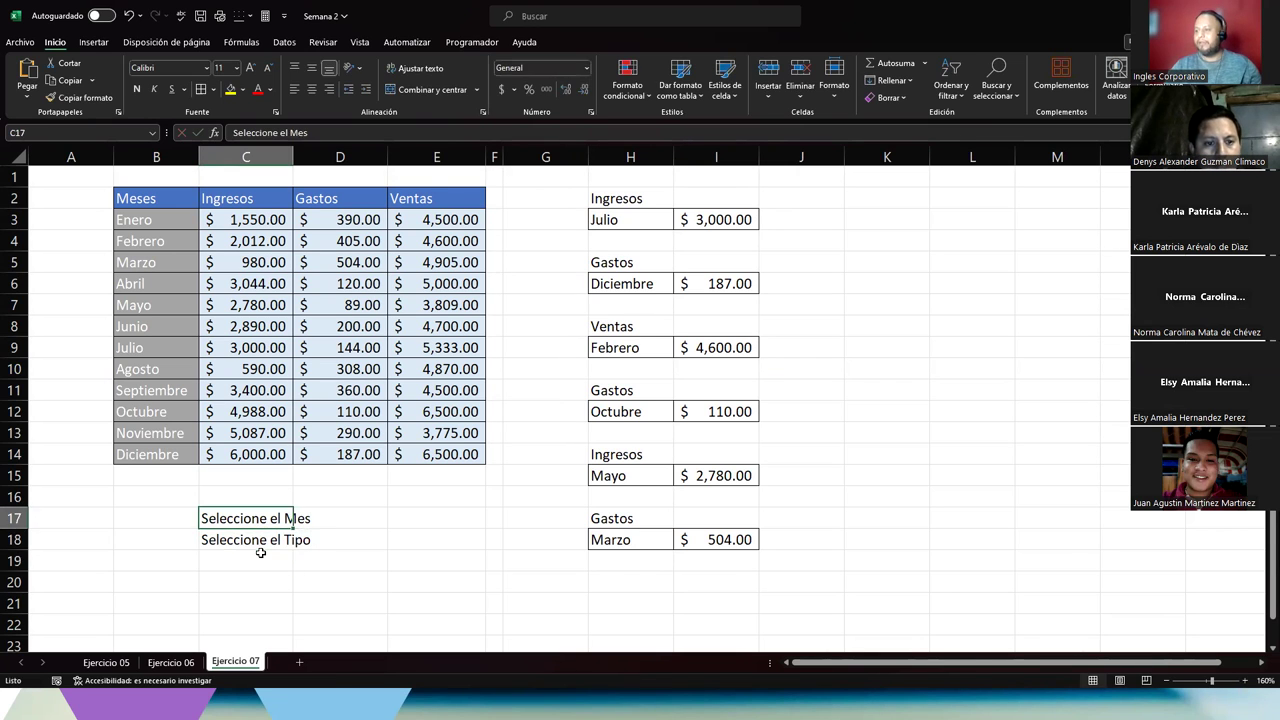
key("shift+Right")
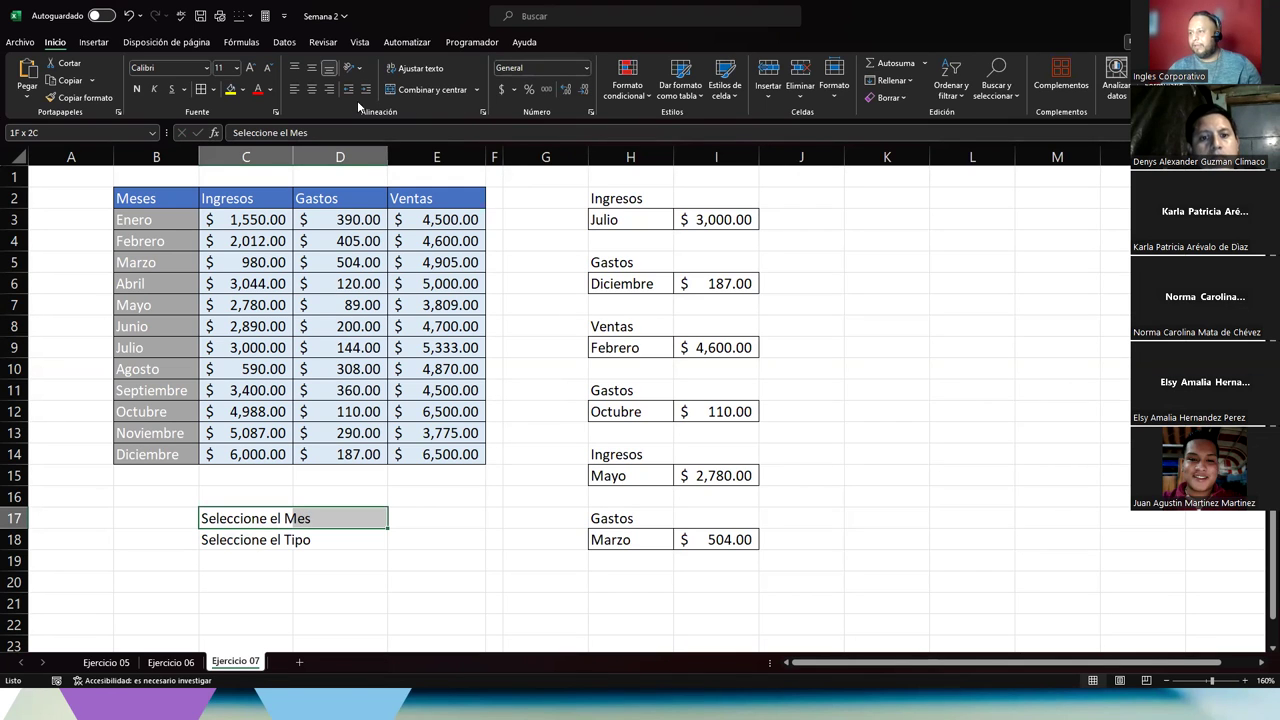
left_click(428, 92)
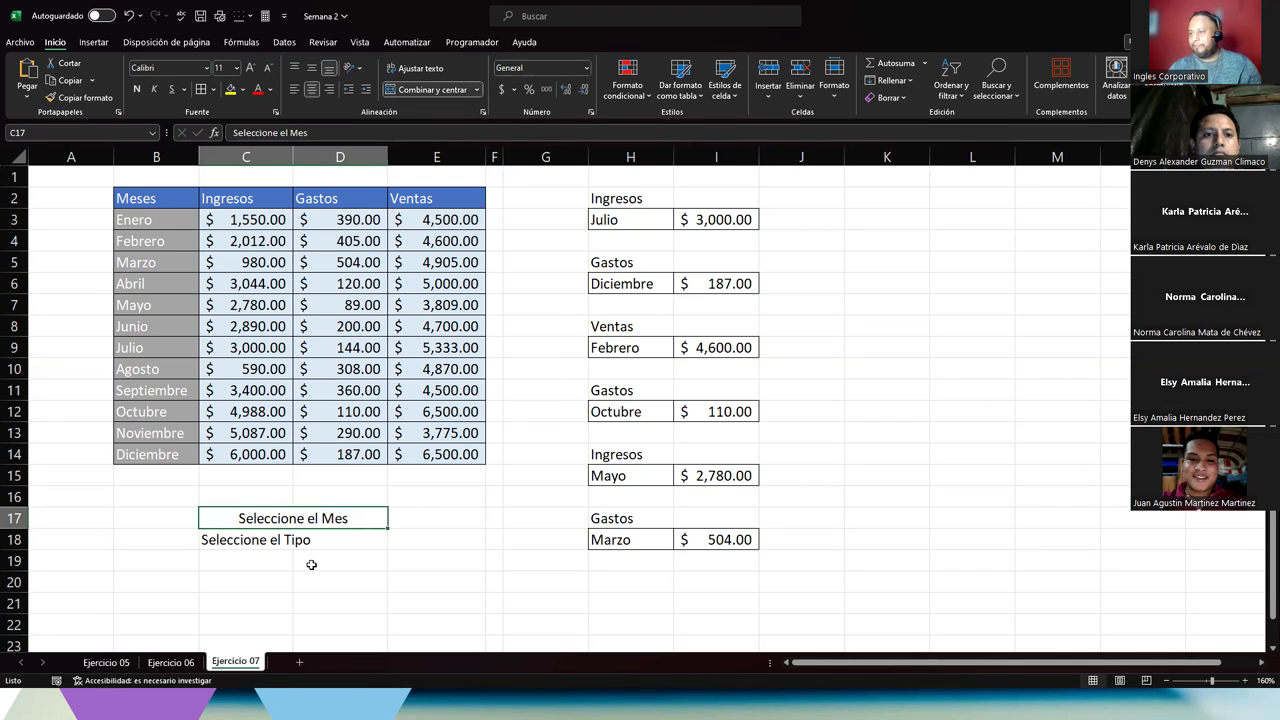
left_click(243, 550)
left_click_drag(243, 546, 336, 540)
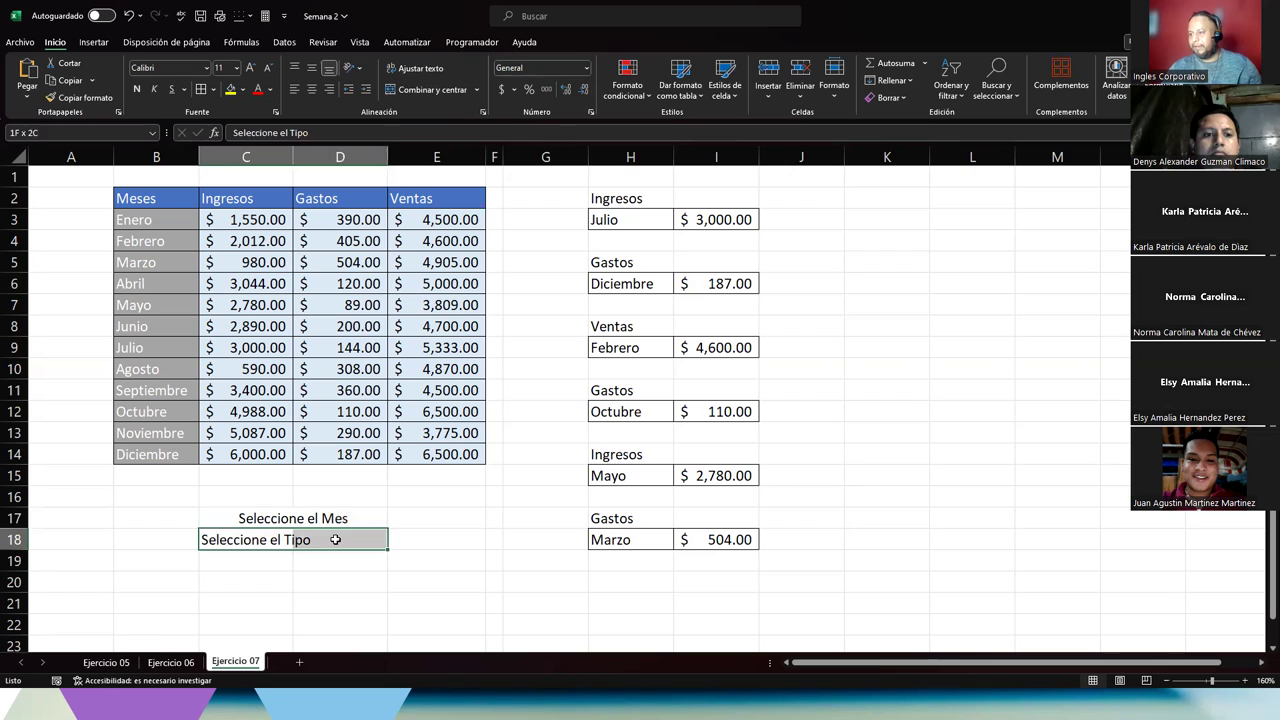
left_click(400, 90)
left_click_drag(412, 514, 352, 540)
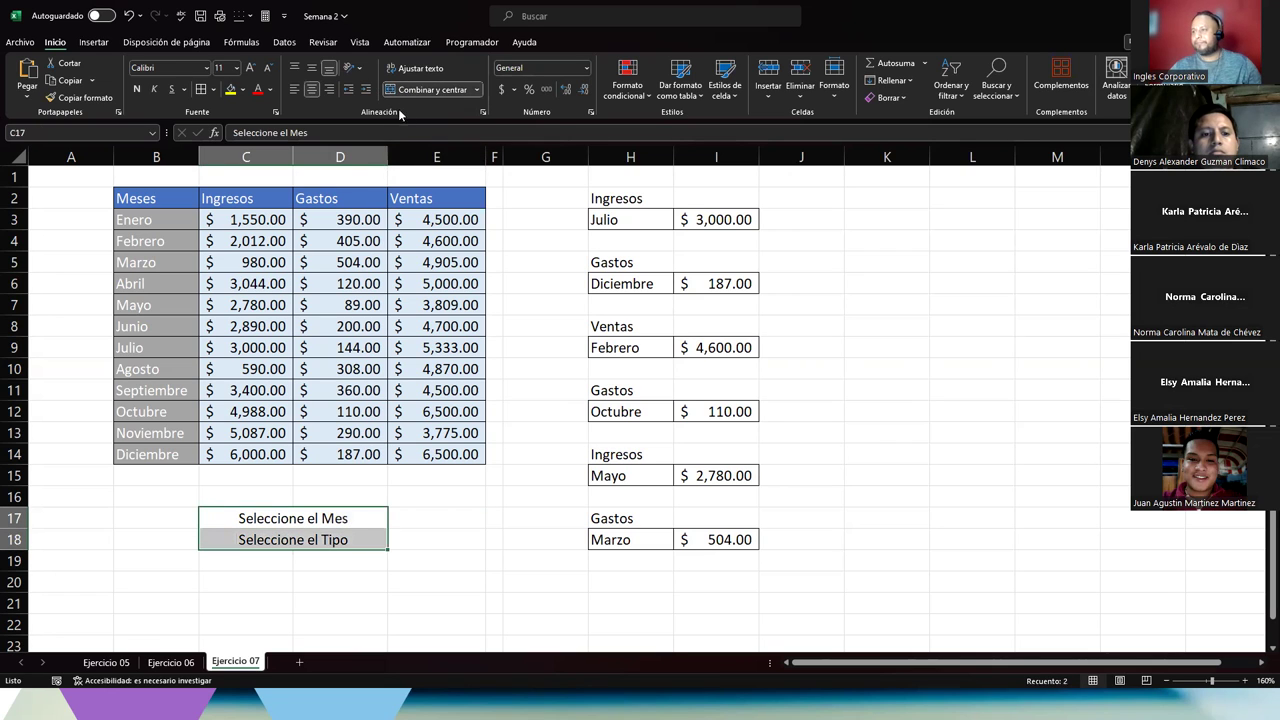
left_click(329, 91)
Add a list data validation to E17 with the month names in B3:B14 as its source.
left_click(432, 518)
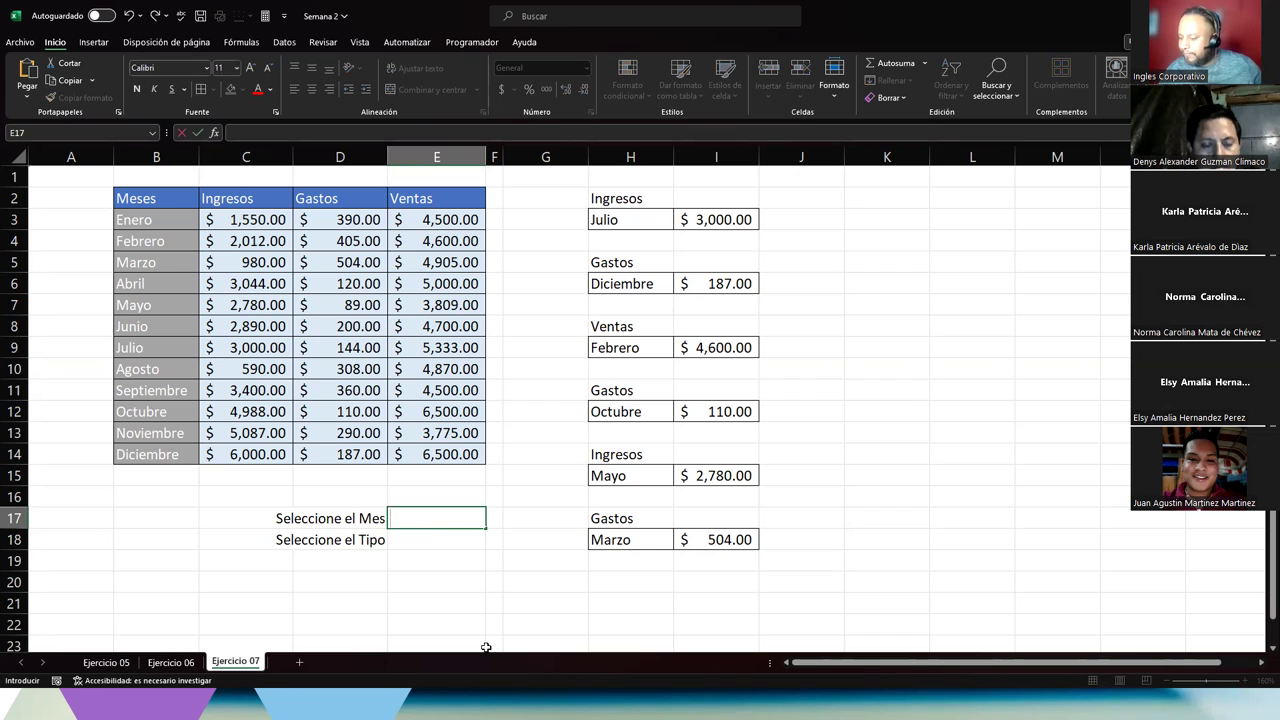
key("Escape")
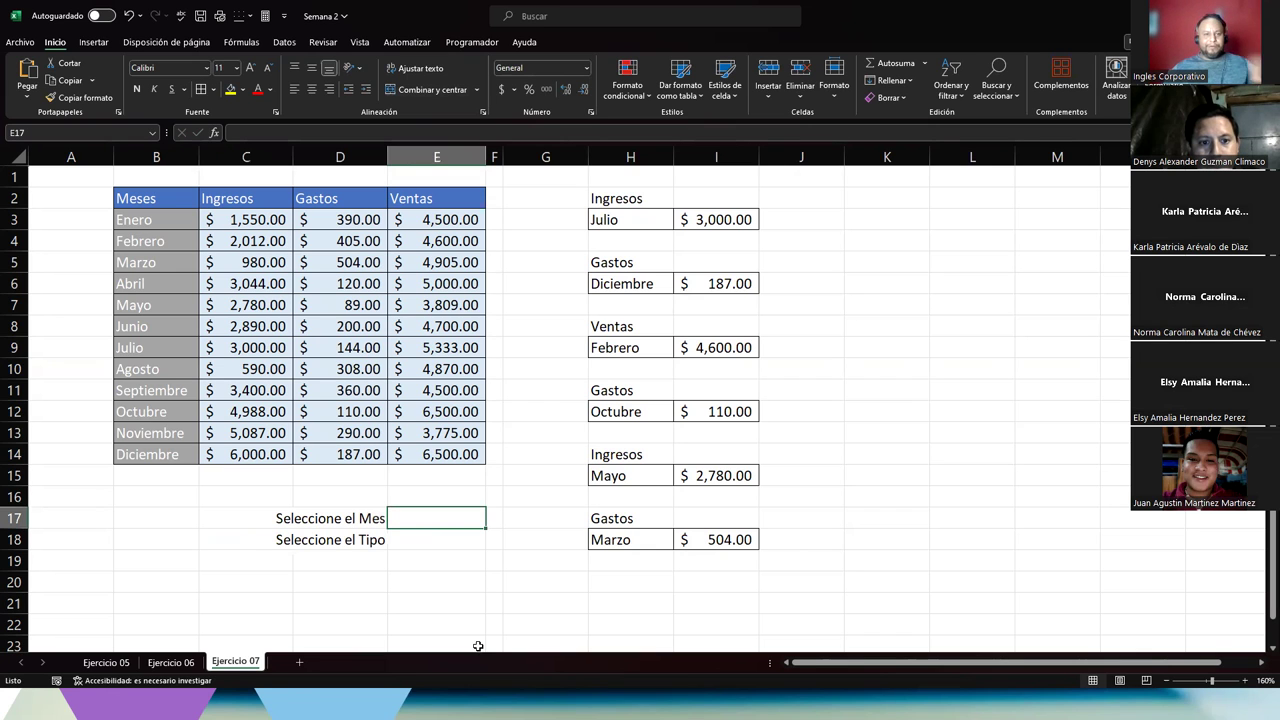
key("alt+Tab")
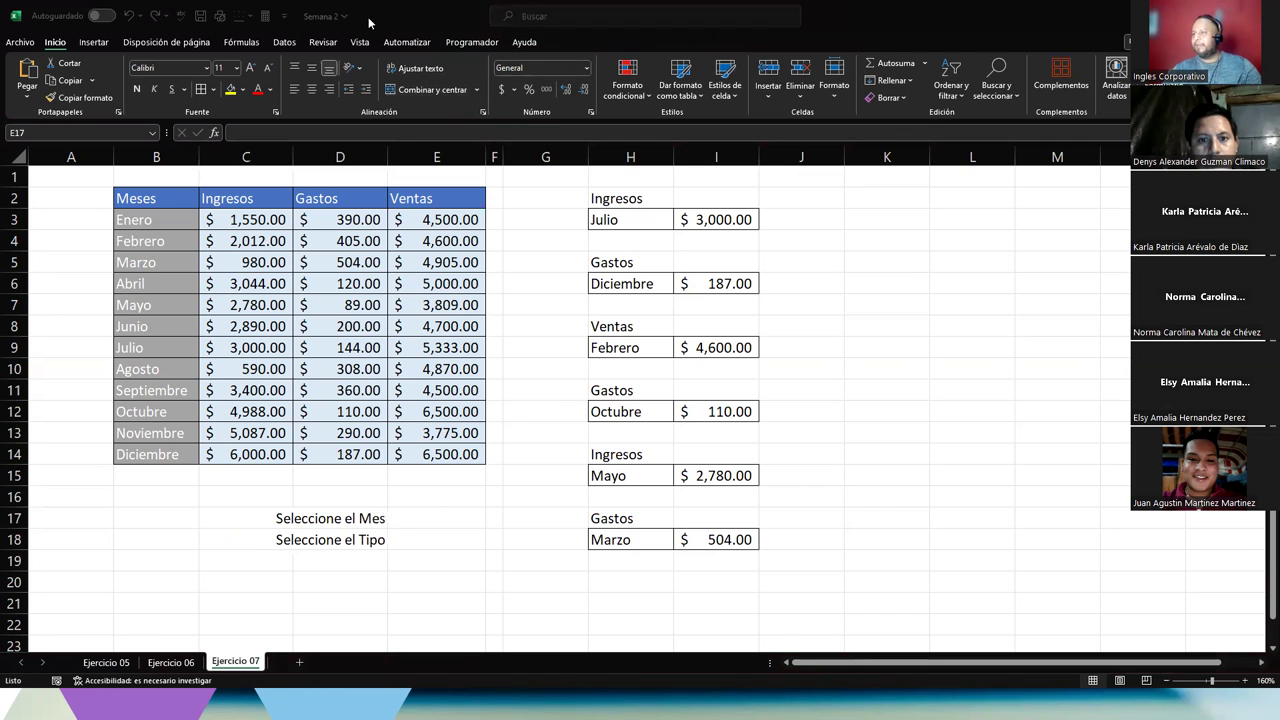
left_click(277, 39)
left_click(277, 39)
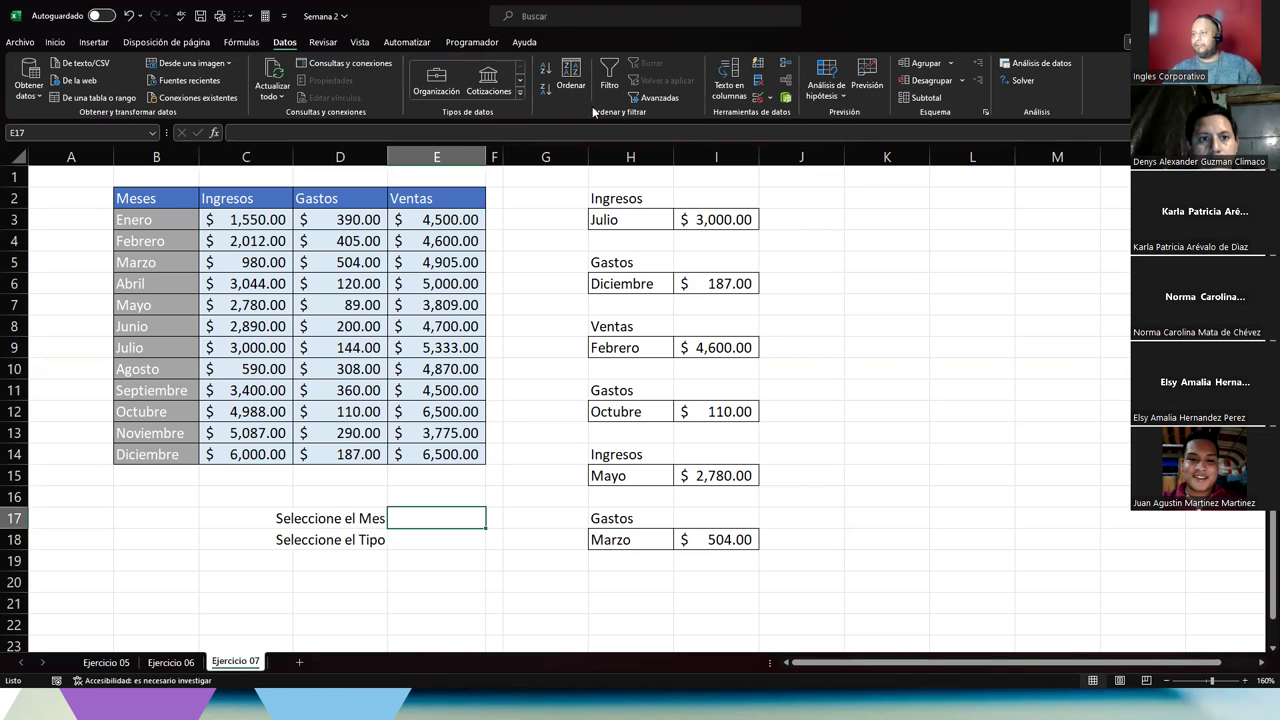
left_click(757, 97)
left_click(570, 304)
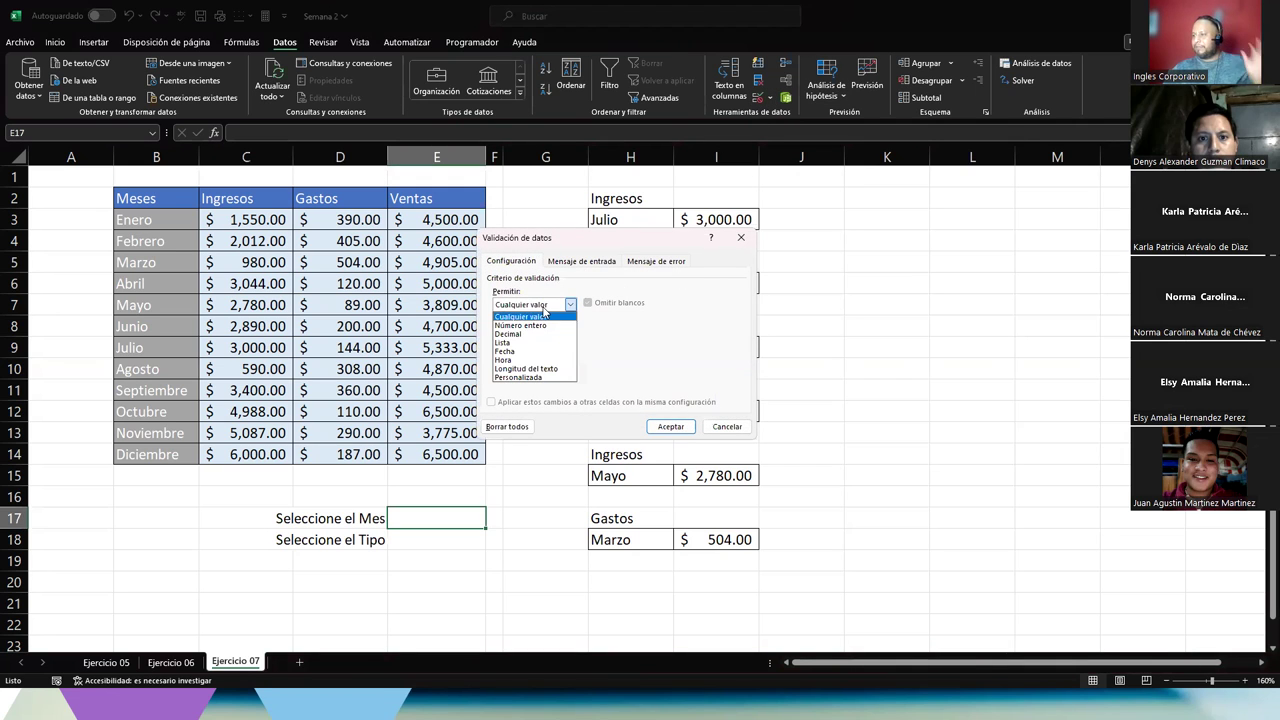
left_click(540, 342)
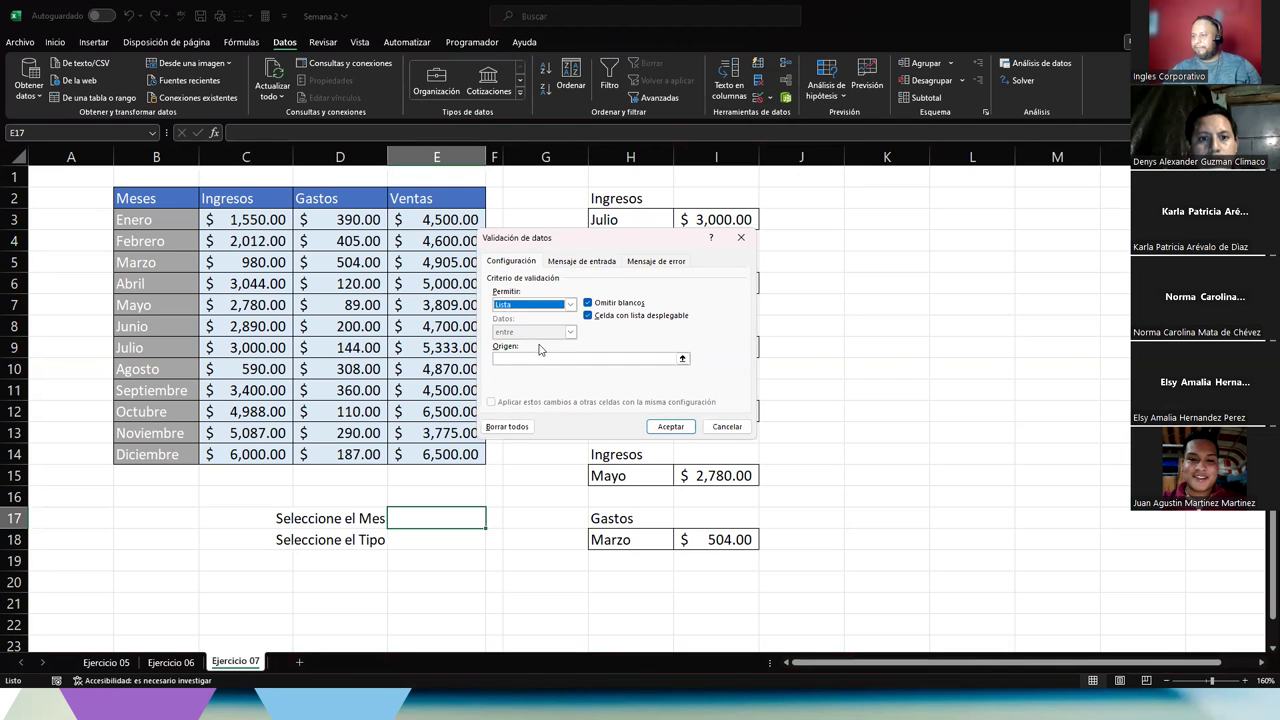
left_click(530, 359)
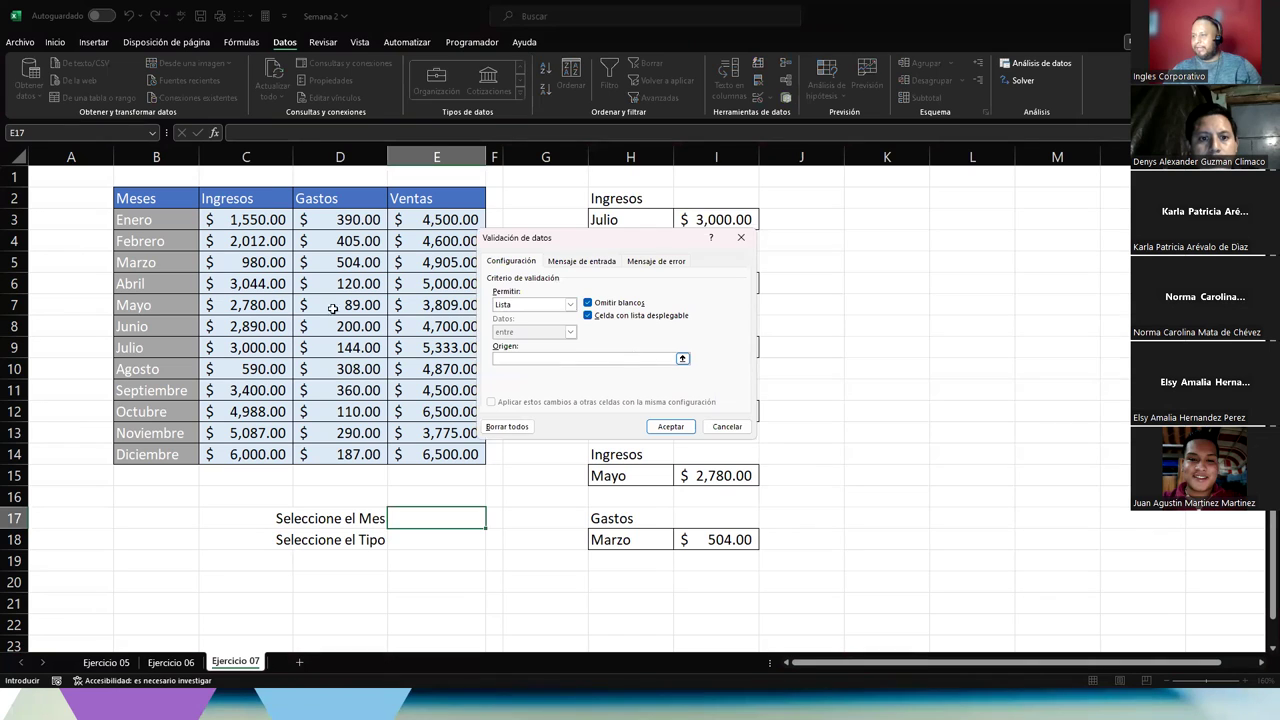
left_click_drag(166, 220, 145, 453)
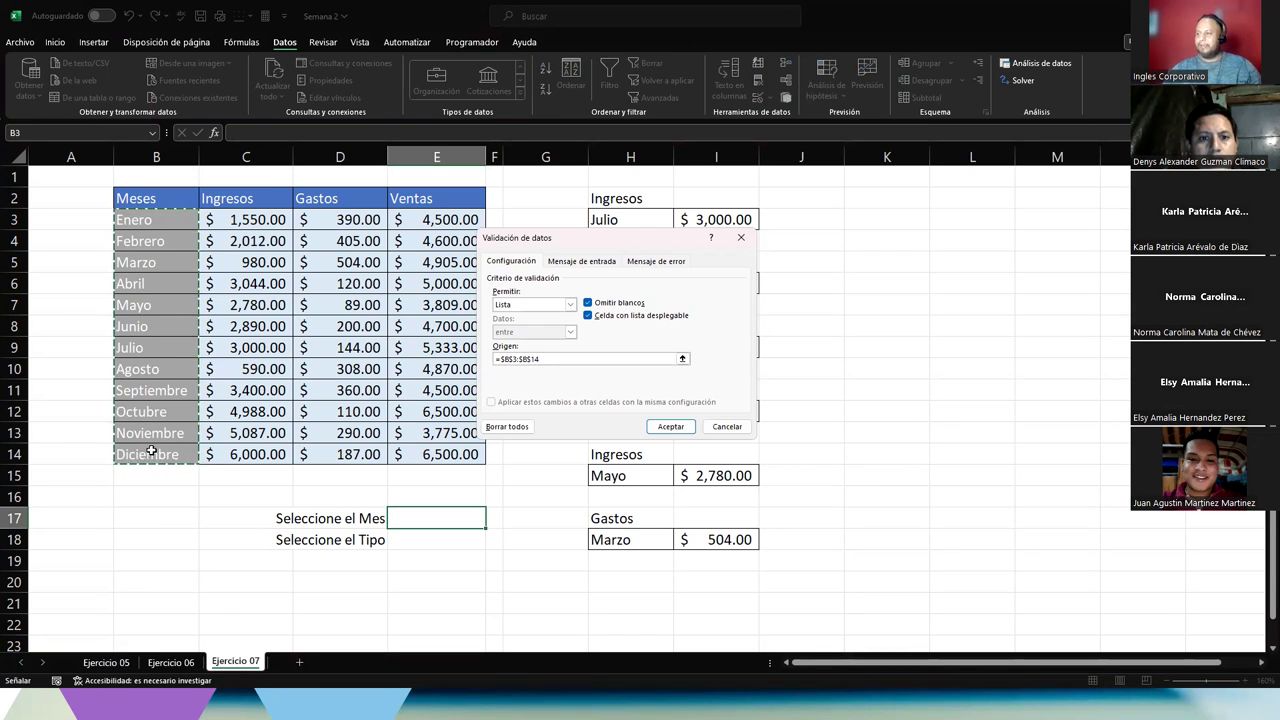
left_click(670, 426)
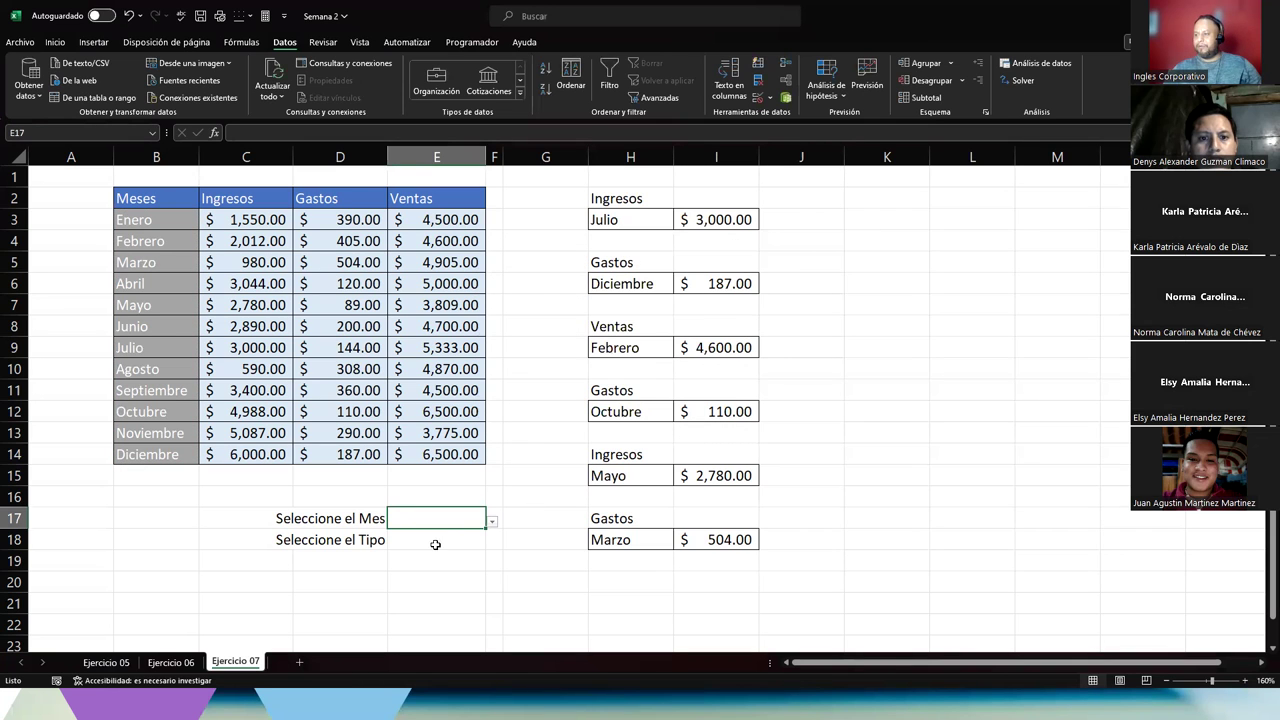
Add a list data validation to E18 with the table headers in B2:E2 as its source.
left_click(438, 540)
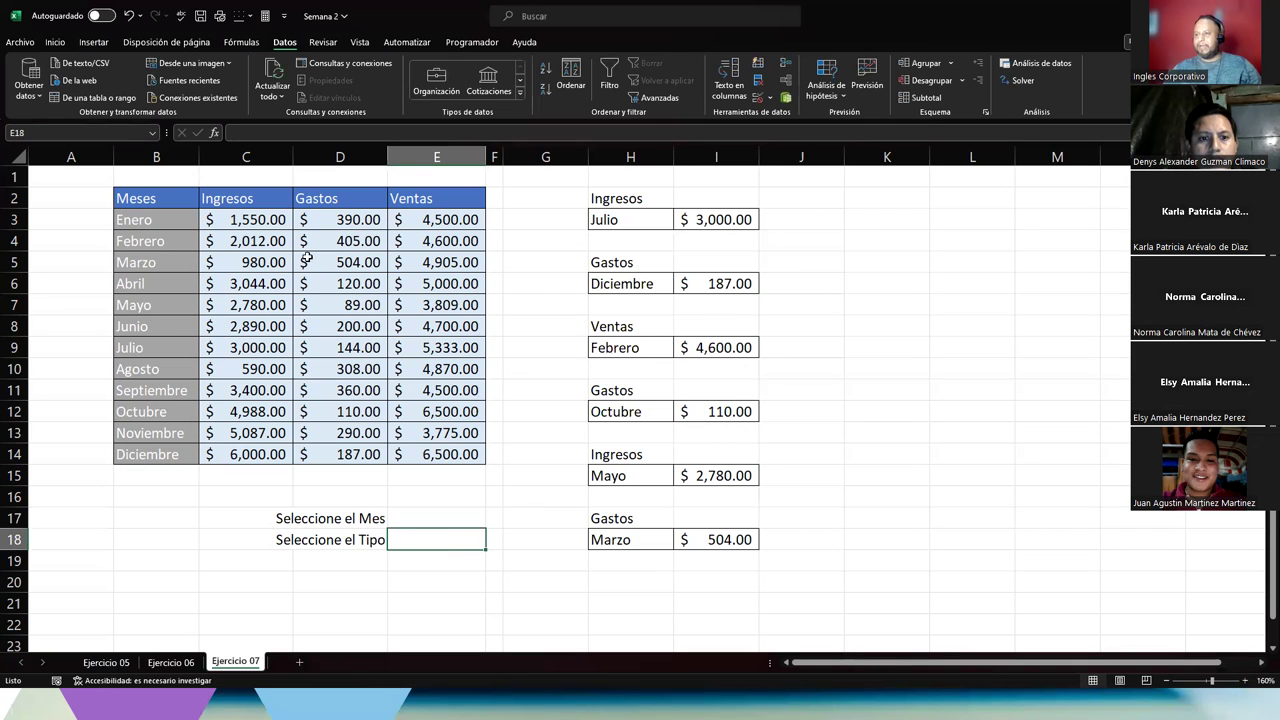
left_click(755, 96)
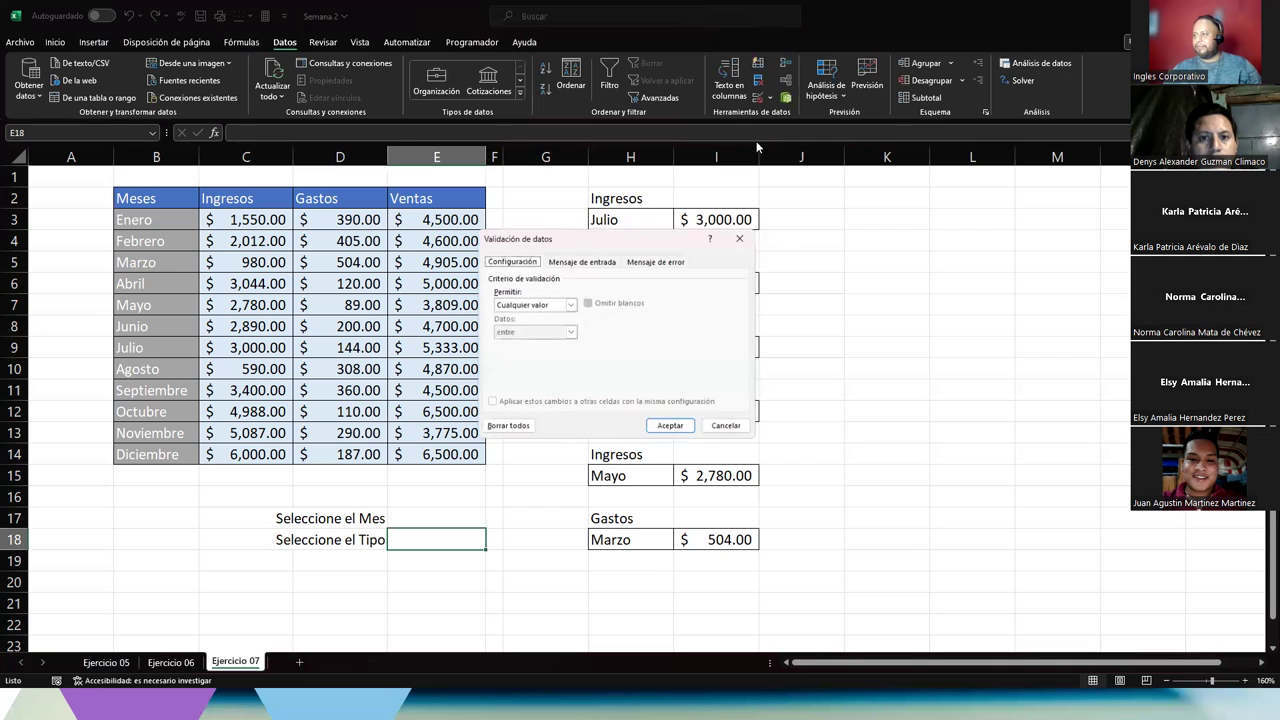
left_click(540, 308)
left_click(548, 347)
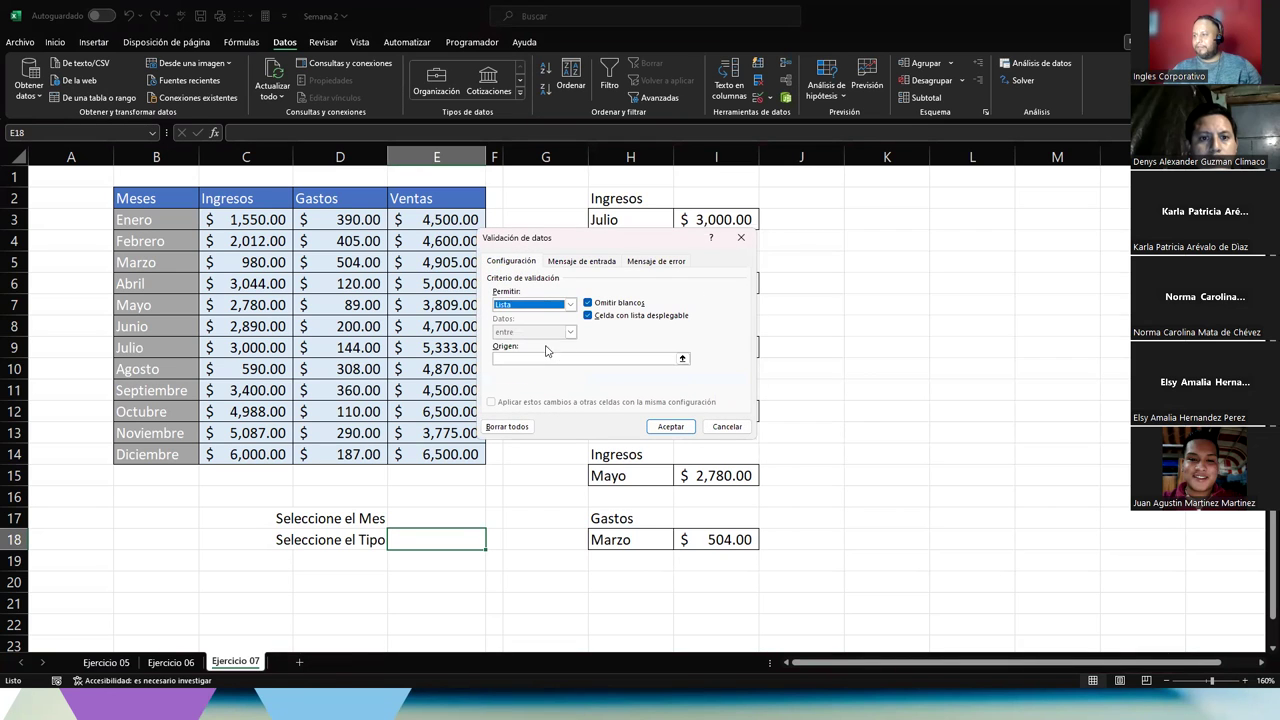
left_click_drag(150, 198, 400, 198)
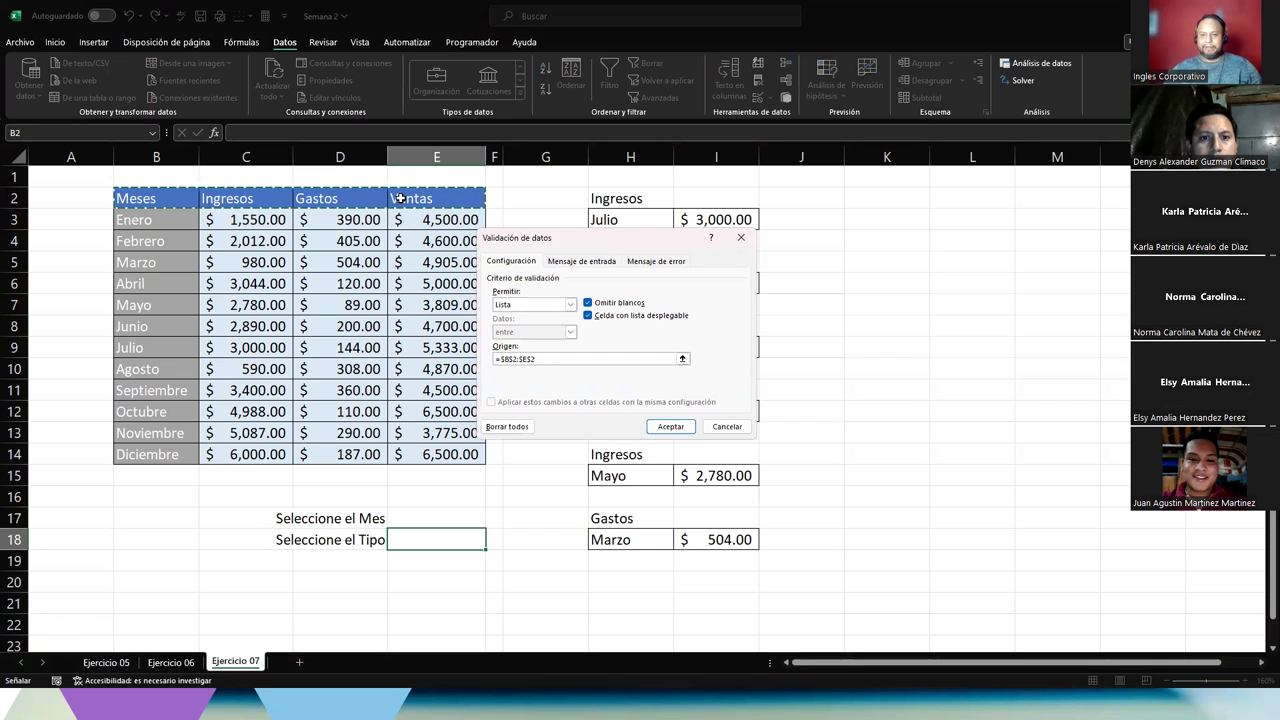
key("Return")
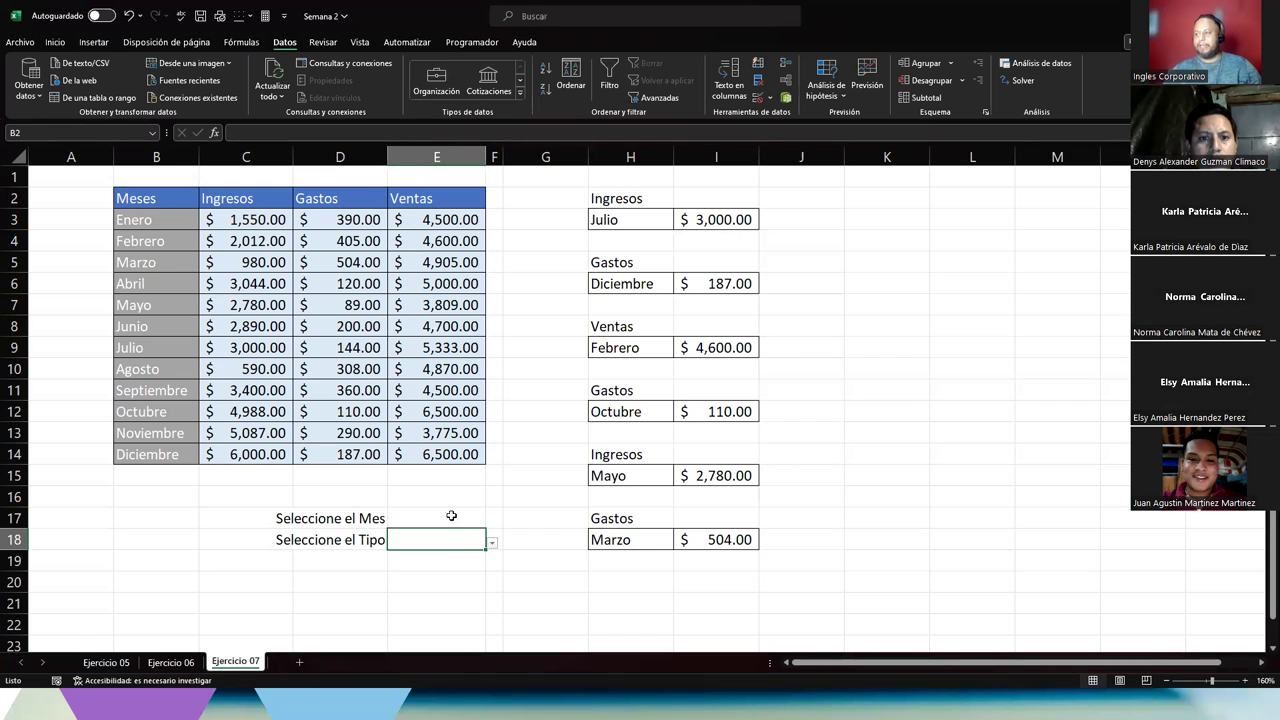
Enter the label "Monto:" in D20, two rows below the Seleccione el Tipo label.
left_click(443, 518)
left_click(494, 517)
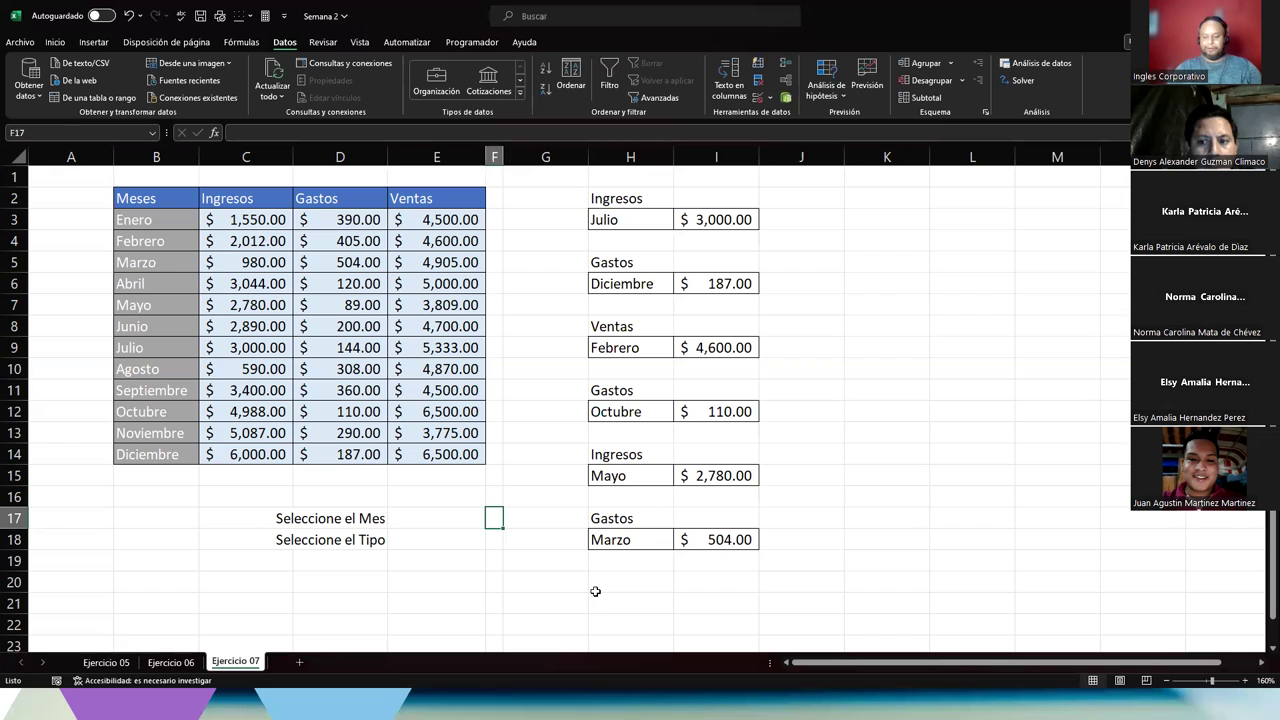
key("Down")
key("Left")
key("Left")
key("Left")
key("Down")
key("Right")
key("Right")
key("Down")
key("Left")
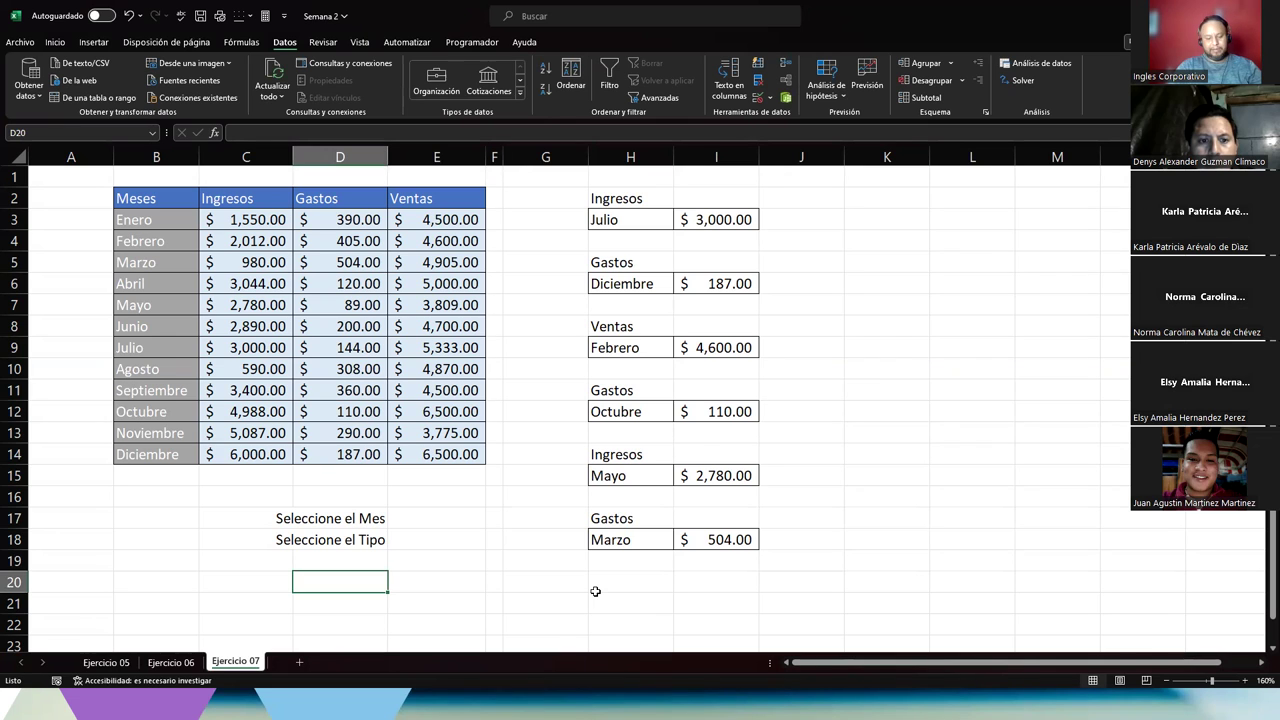
type("Mon")
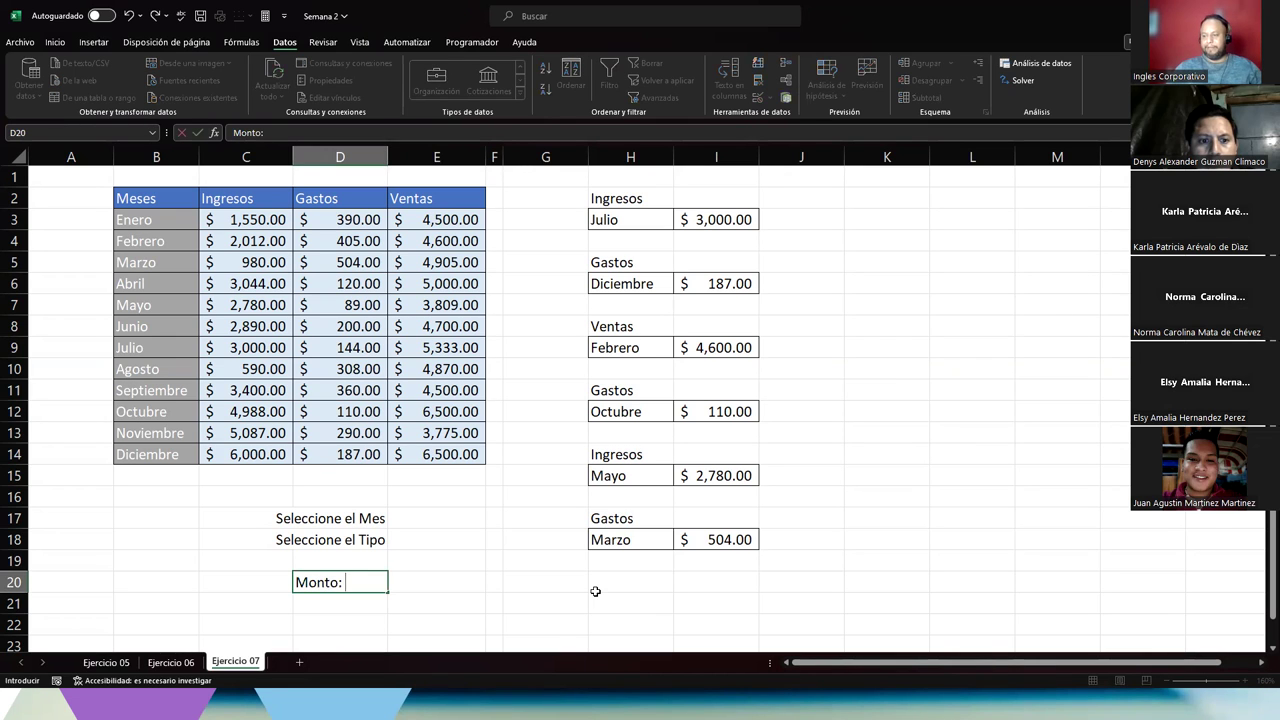
type("to:")
key("Tab")
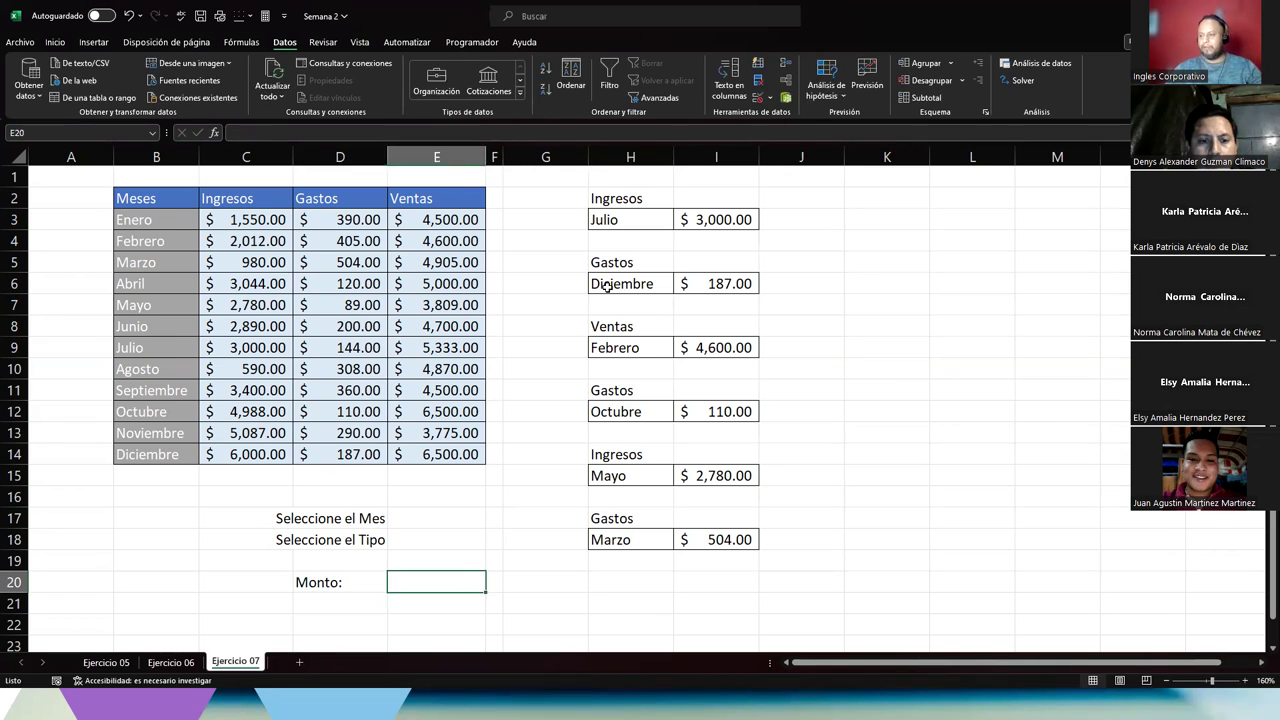
Right-align the "Monto:" label in D20.
left_click(340, 581)
left_click(66, 43)
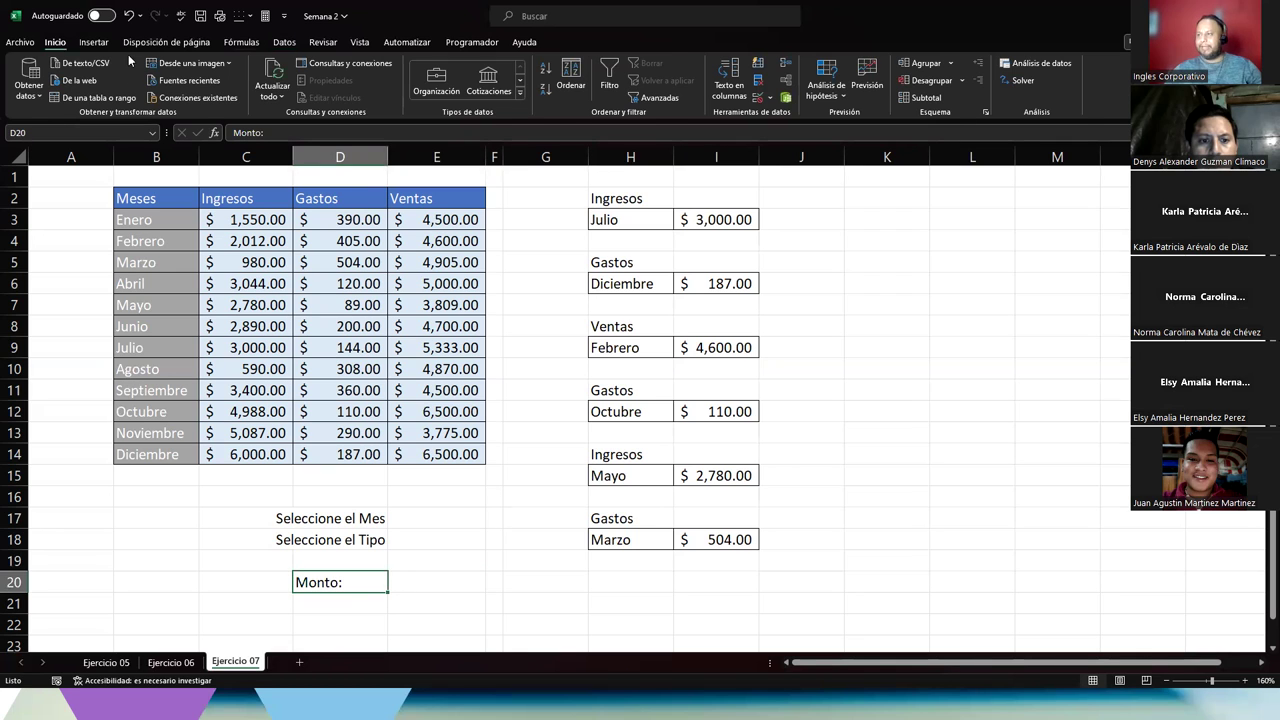
left_click(329, 92)
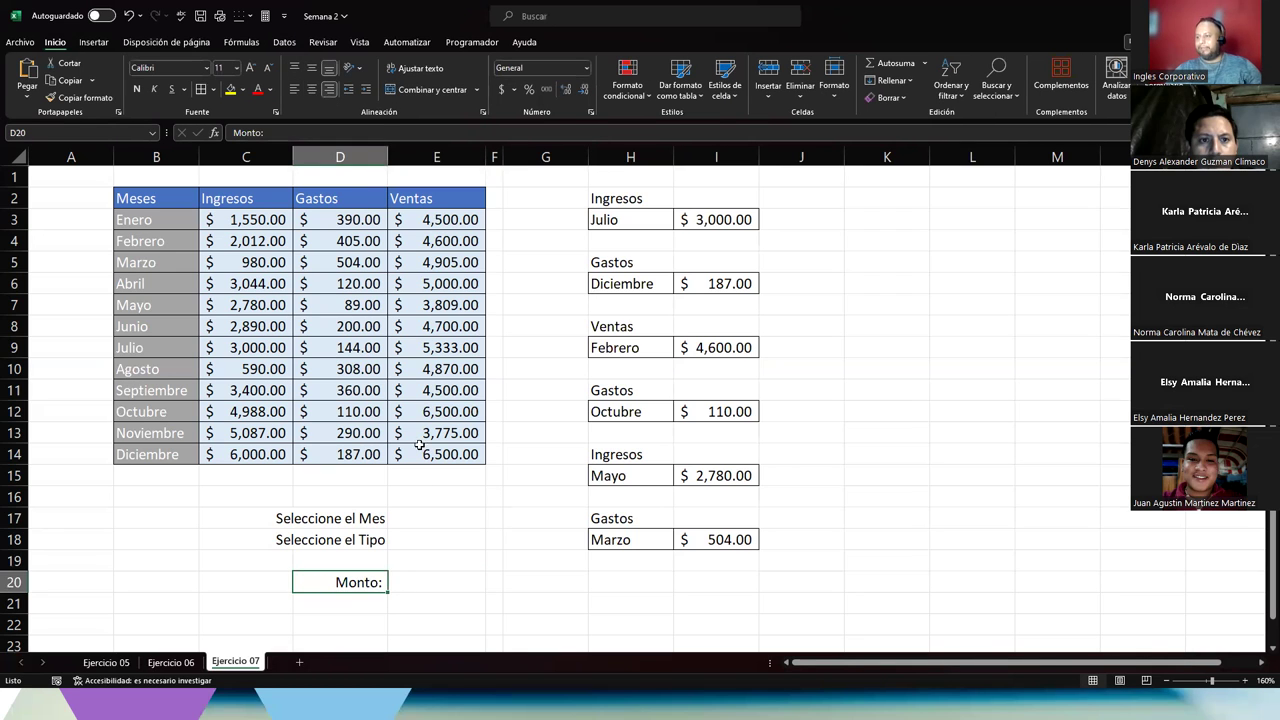
Start an INDICE formula in E20 using the table body B3:E14 as its array.
left_click(465, 517)
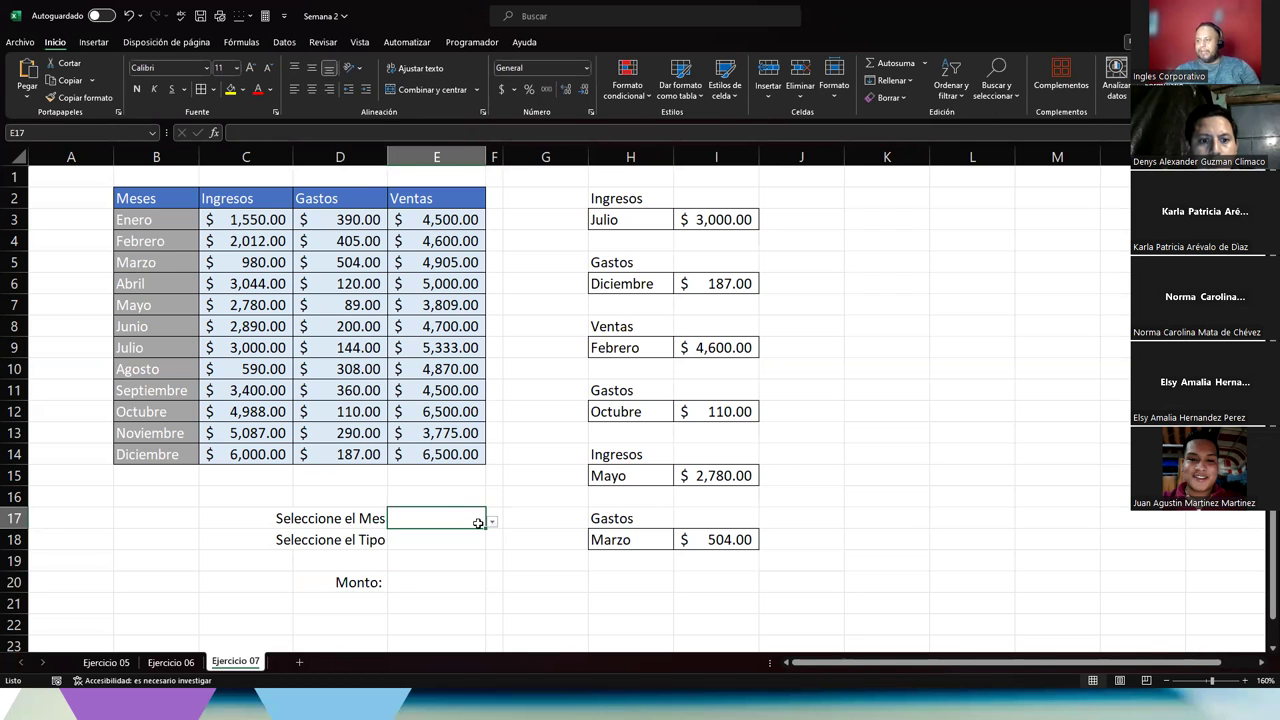
left_click(415, 536)
left_click(421, 517)
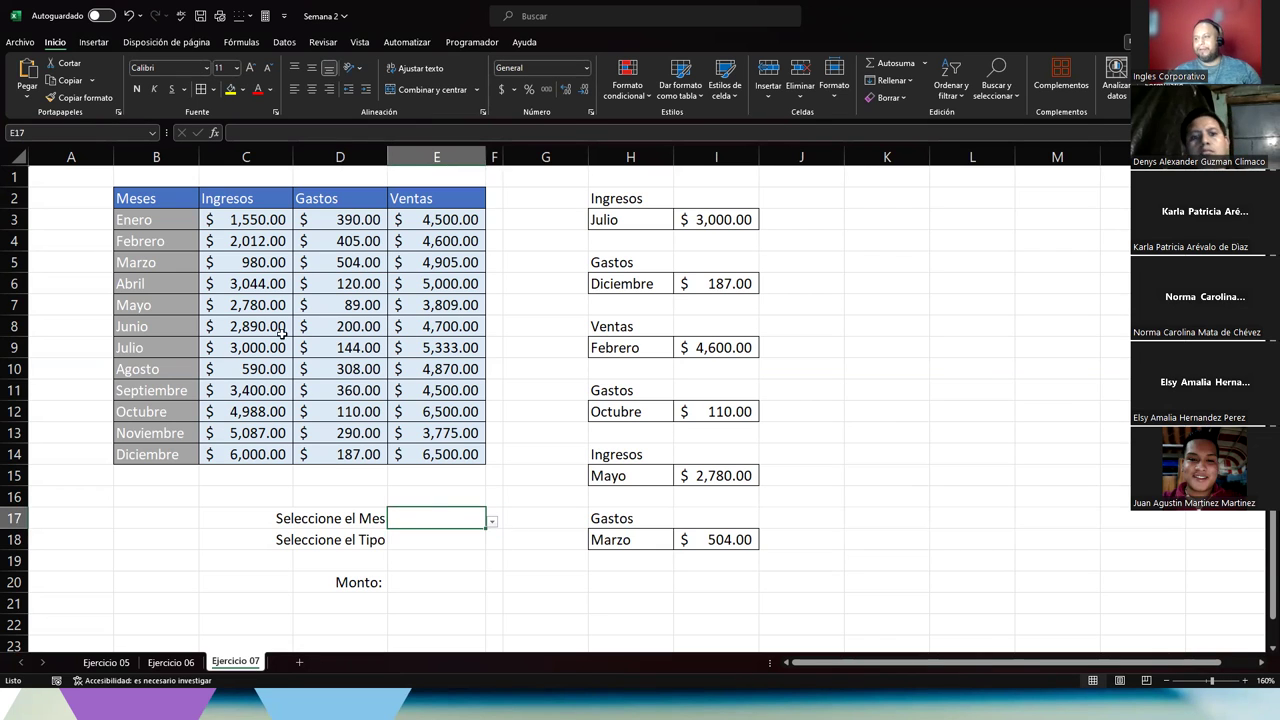
left_click(430, 588)
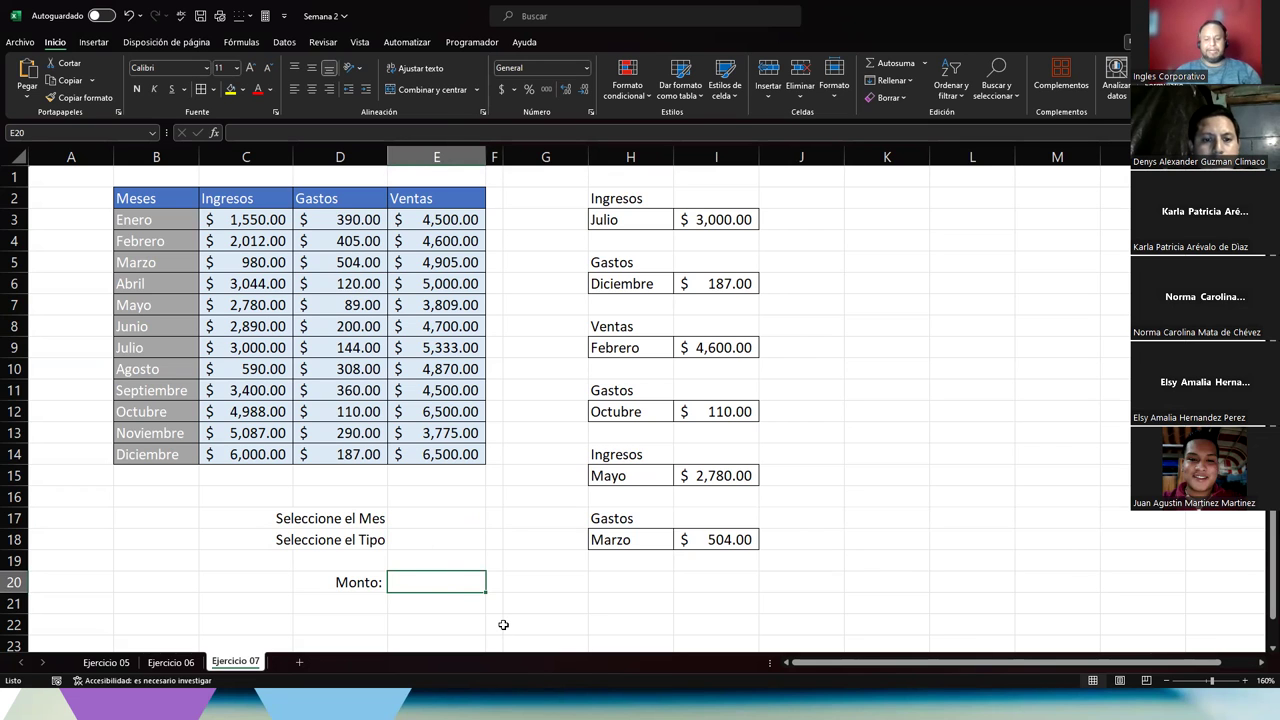
type("=indi")
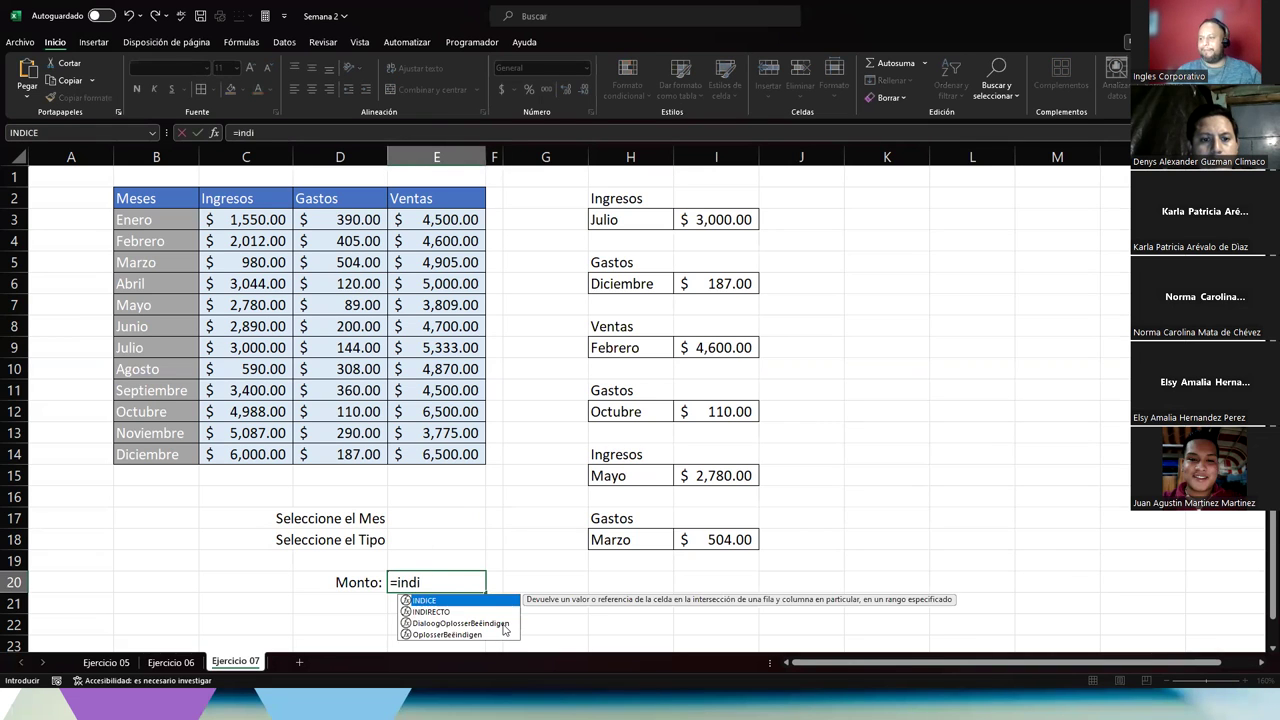
key("Tab")
left_click_drag(135, 222, 424, 452)
type(";")
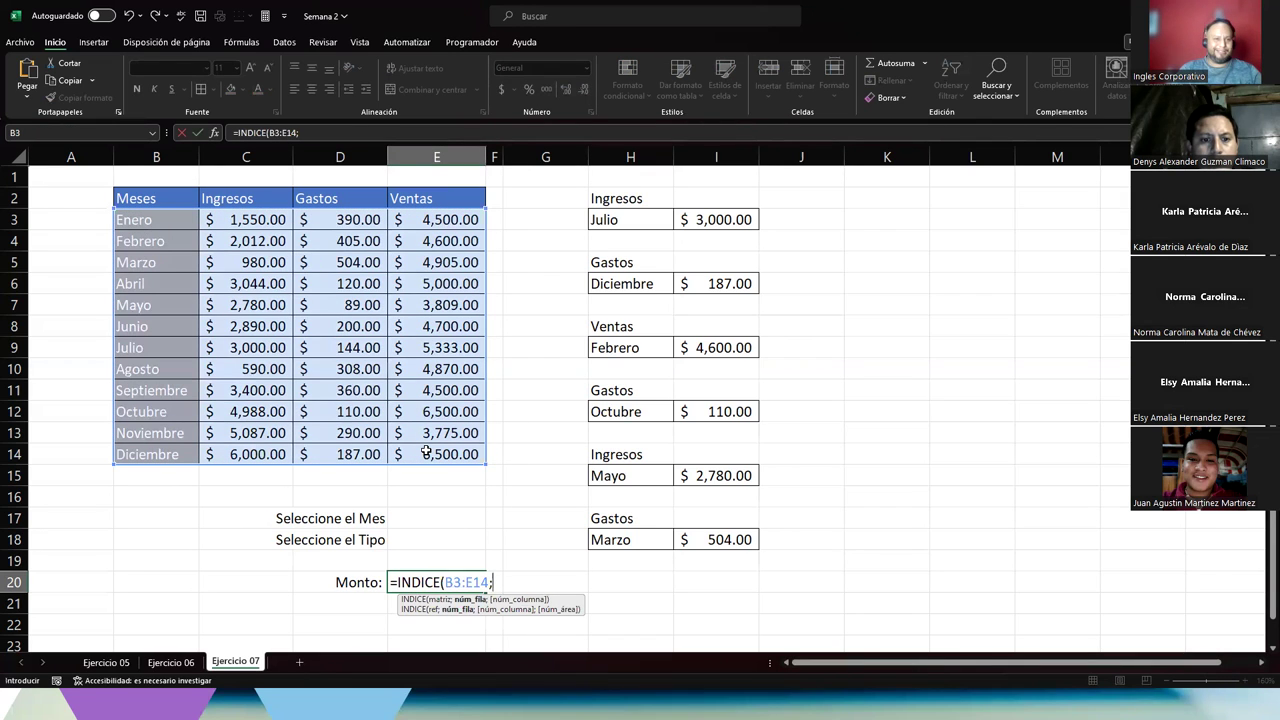
Add a COINCIDIR as the row argument that finds E17 in B3:B14 with match type 0.
type("coi")
key("Tab")
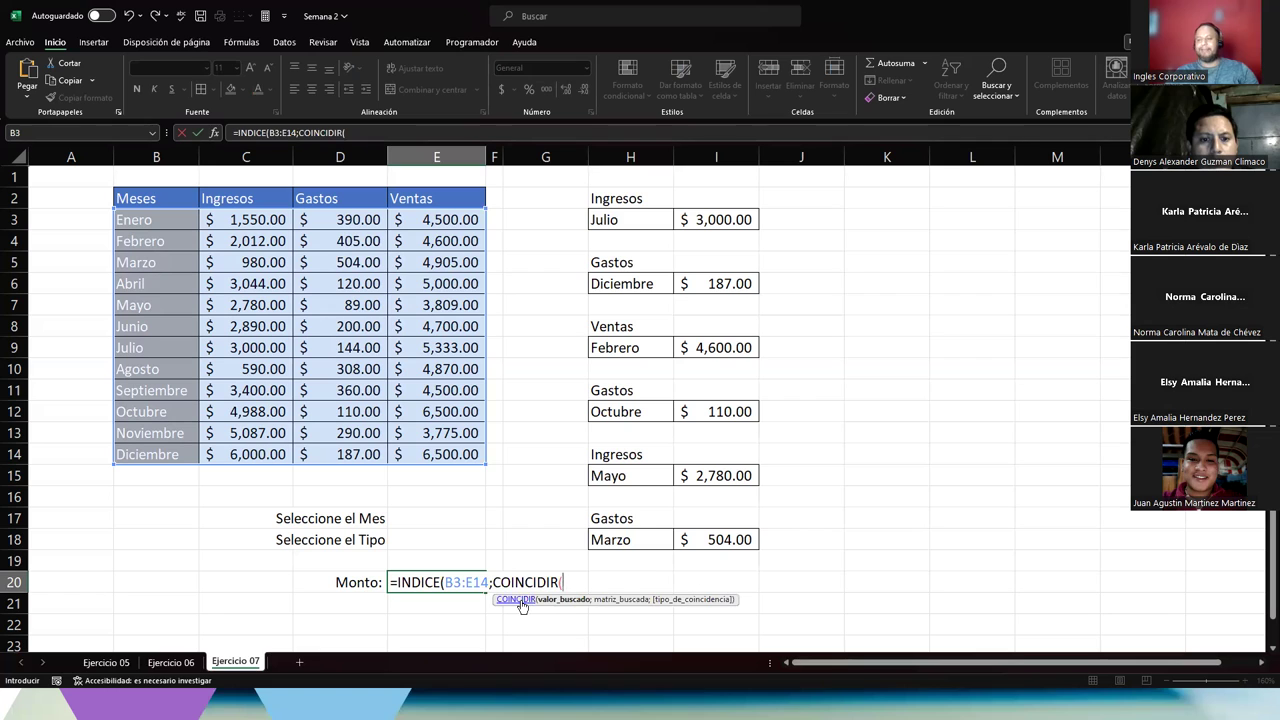
left_click(418, 522)
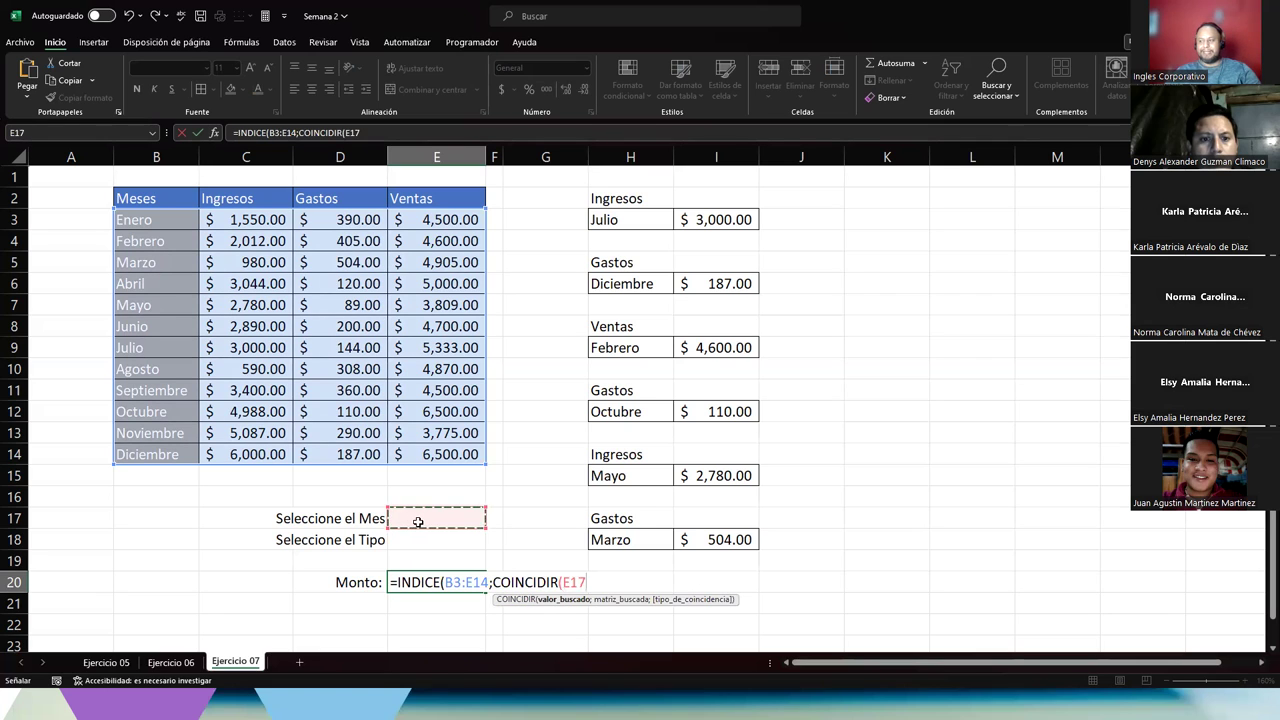
type(";")
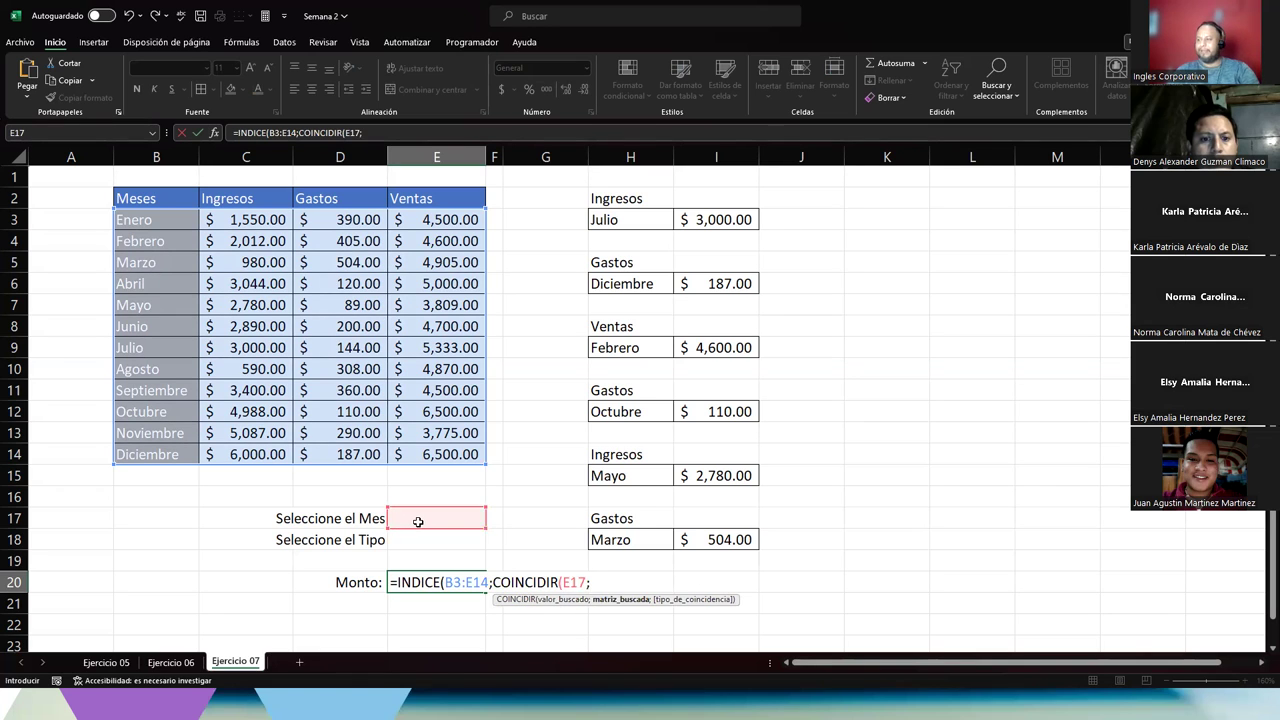
left_click_drag(166, 218, 166, 451)
type(";")
type("0")
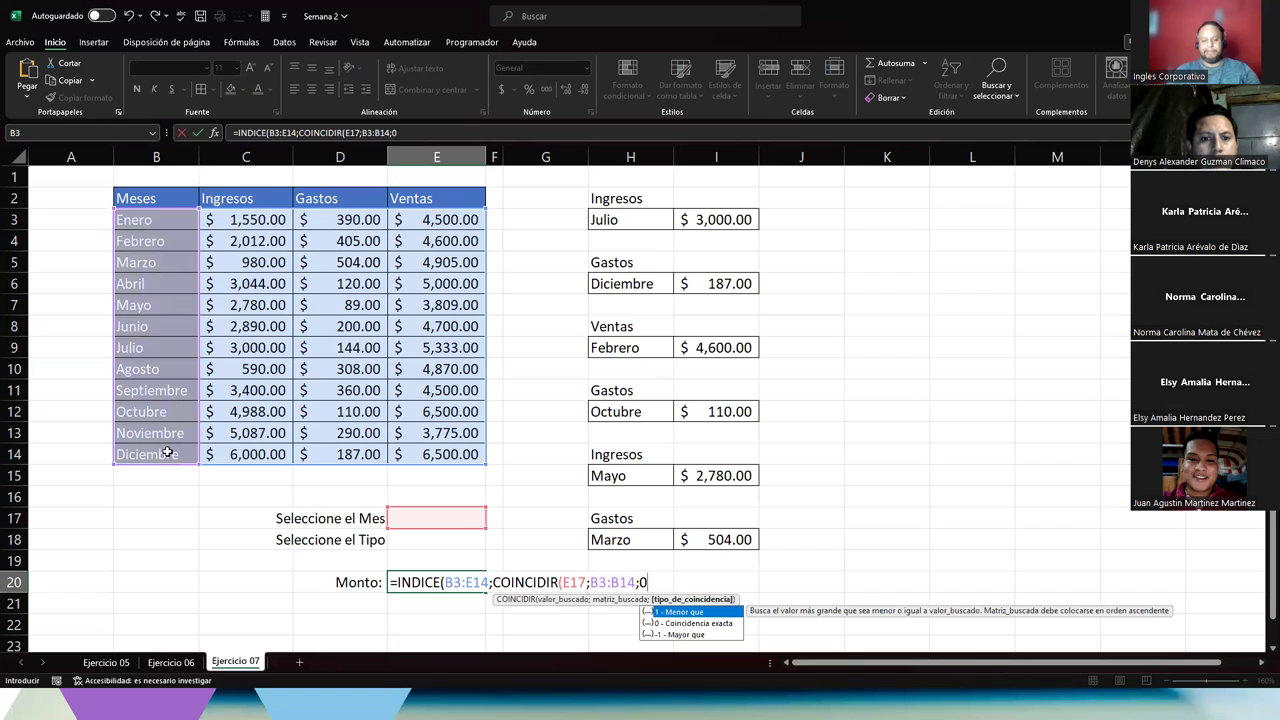
Add a second COINCIDIR as the column argument, looking up E18 in the headers B2:E2, and complete the formula.
type(");coin")
key("Tab")
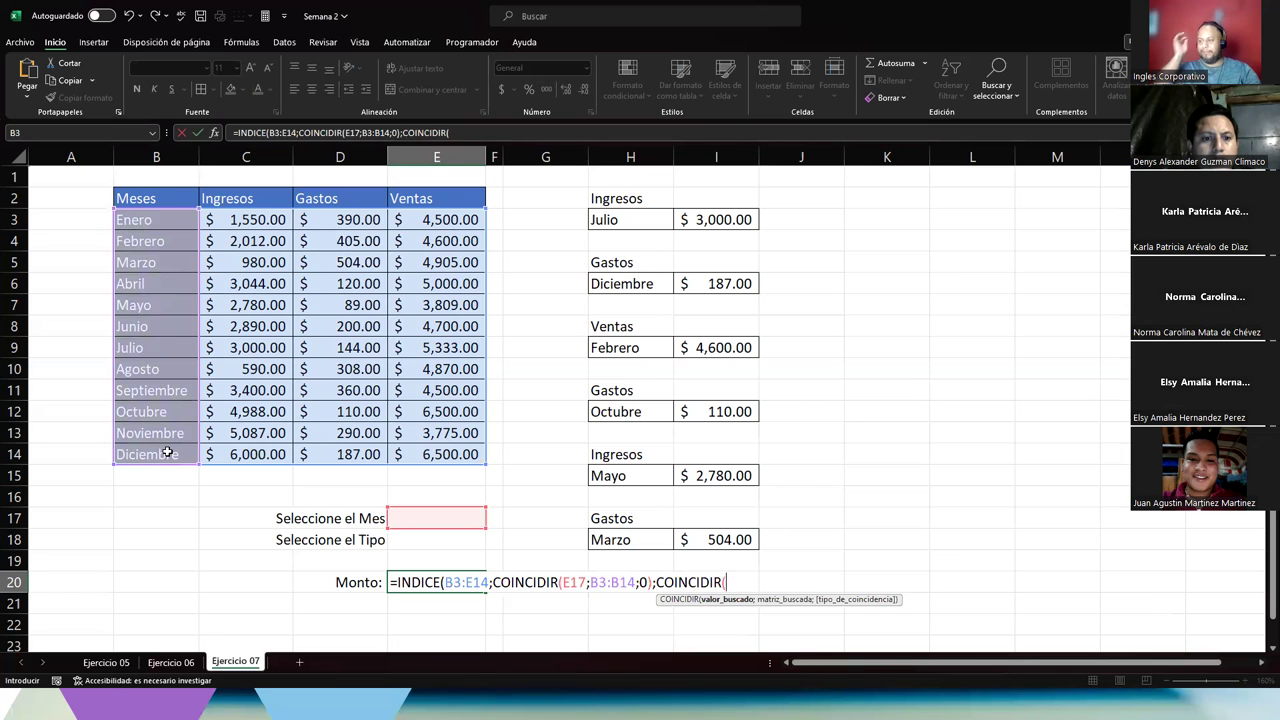
left_click(414, 540)
type(";")
left_click_drag(150, 198, 414, 198)
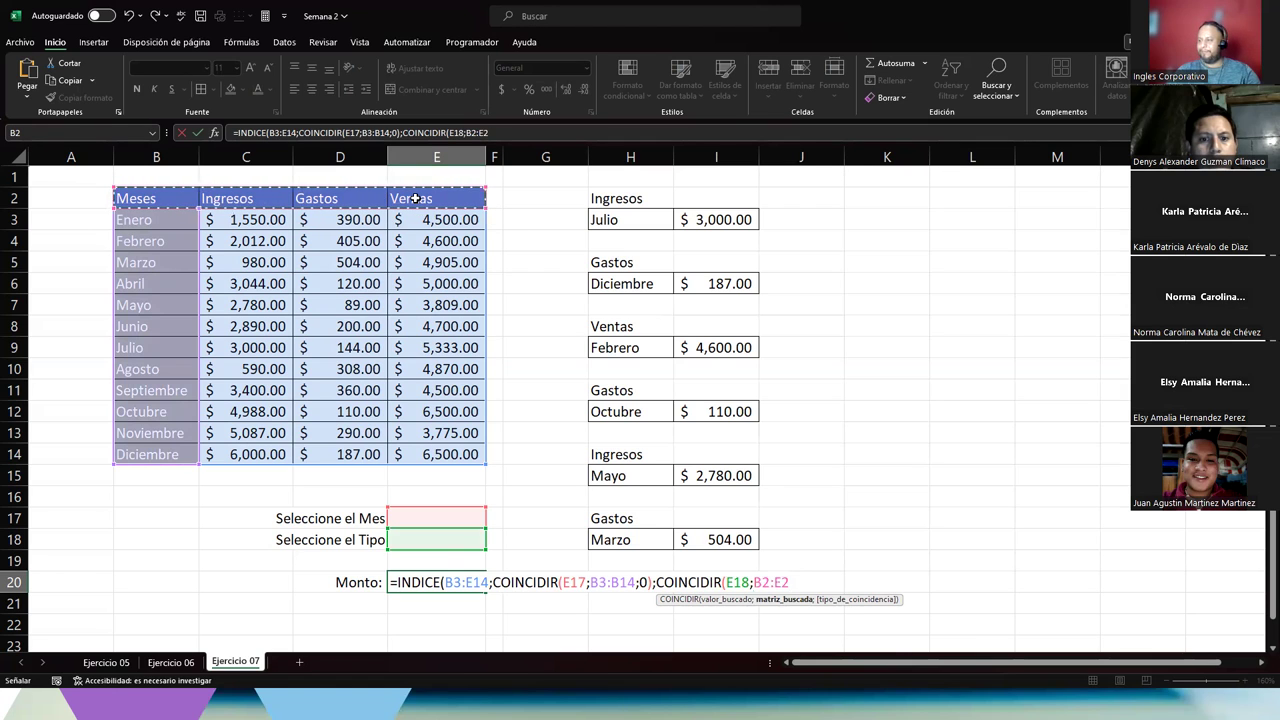
type(";")
key("Down")
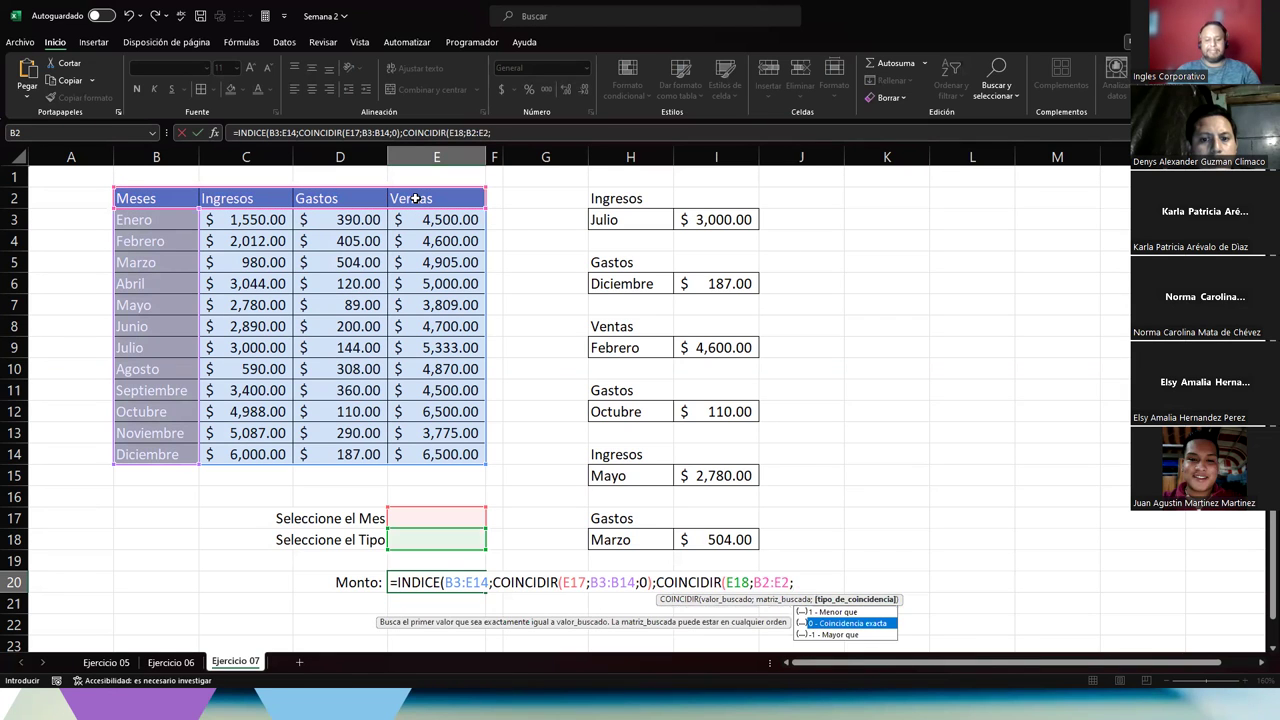
key("Tab")
type(")")
key("ctrl+Return")
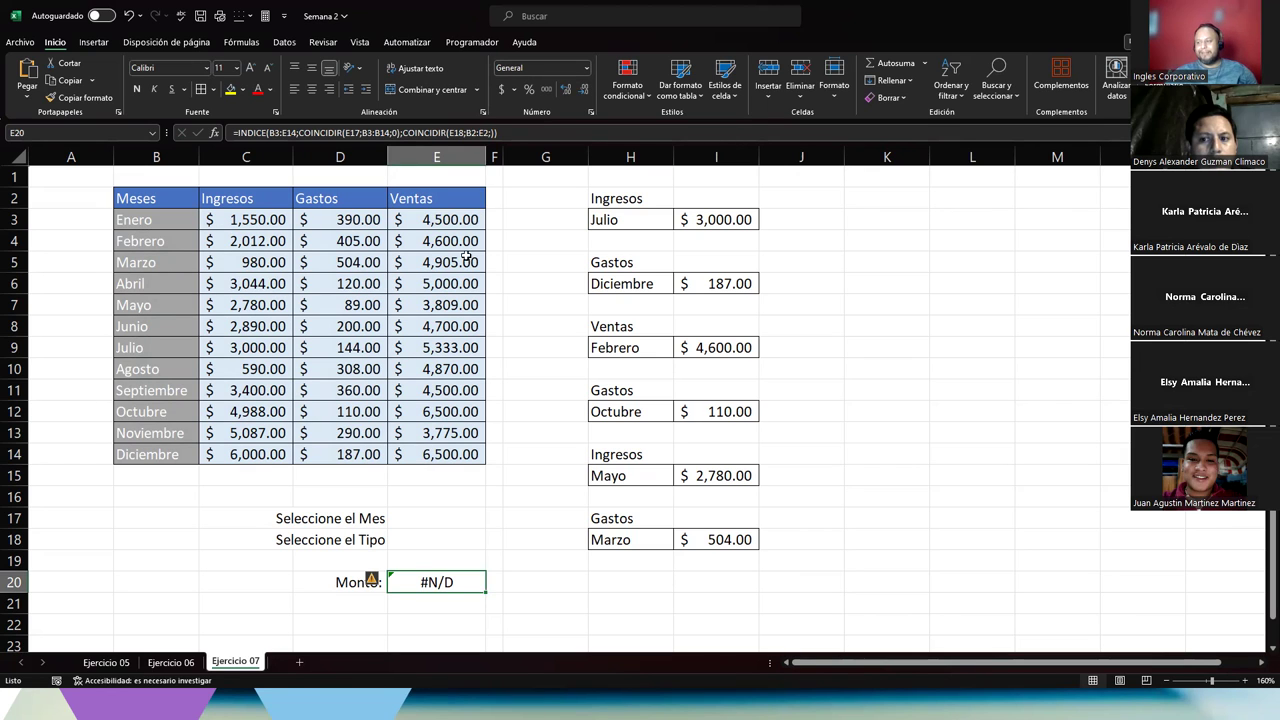
Correct the E20 formula by giving its second COINCIDIR the match type 0 for an exact match.
double_click(436, 584)
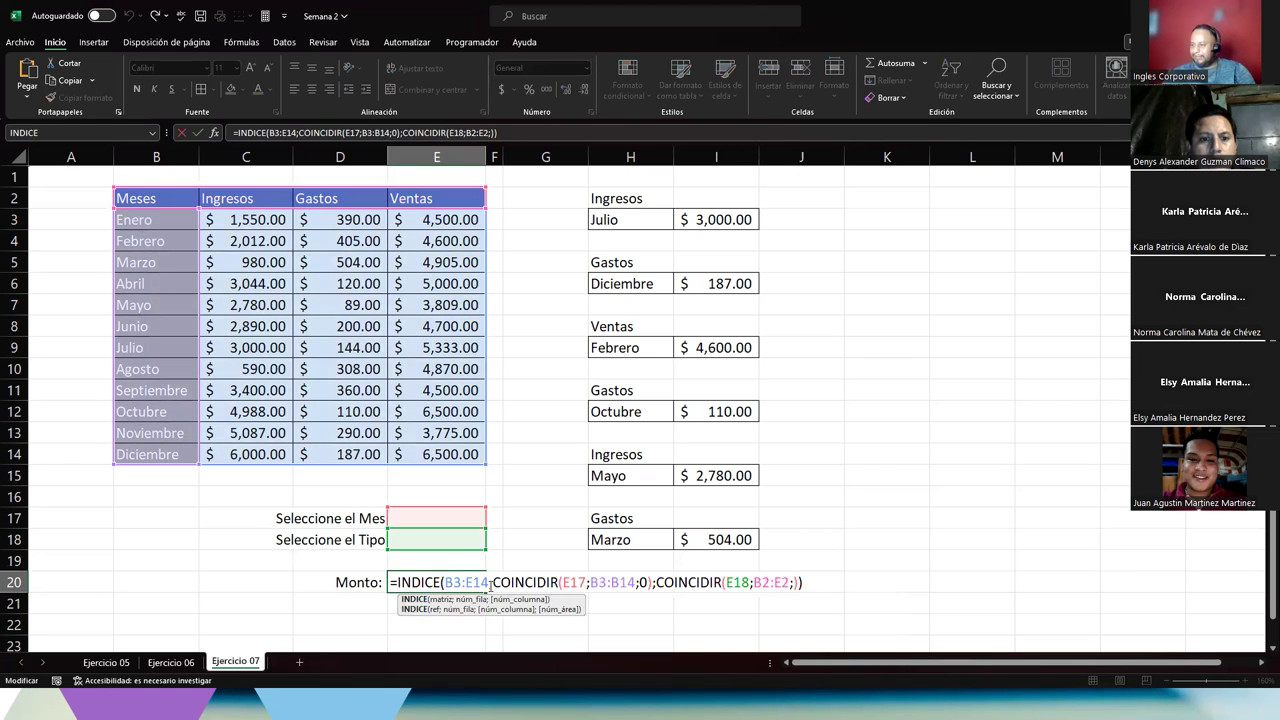
left_click(792, 582)
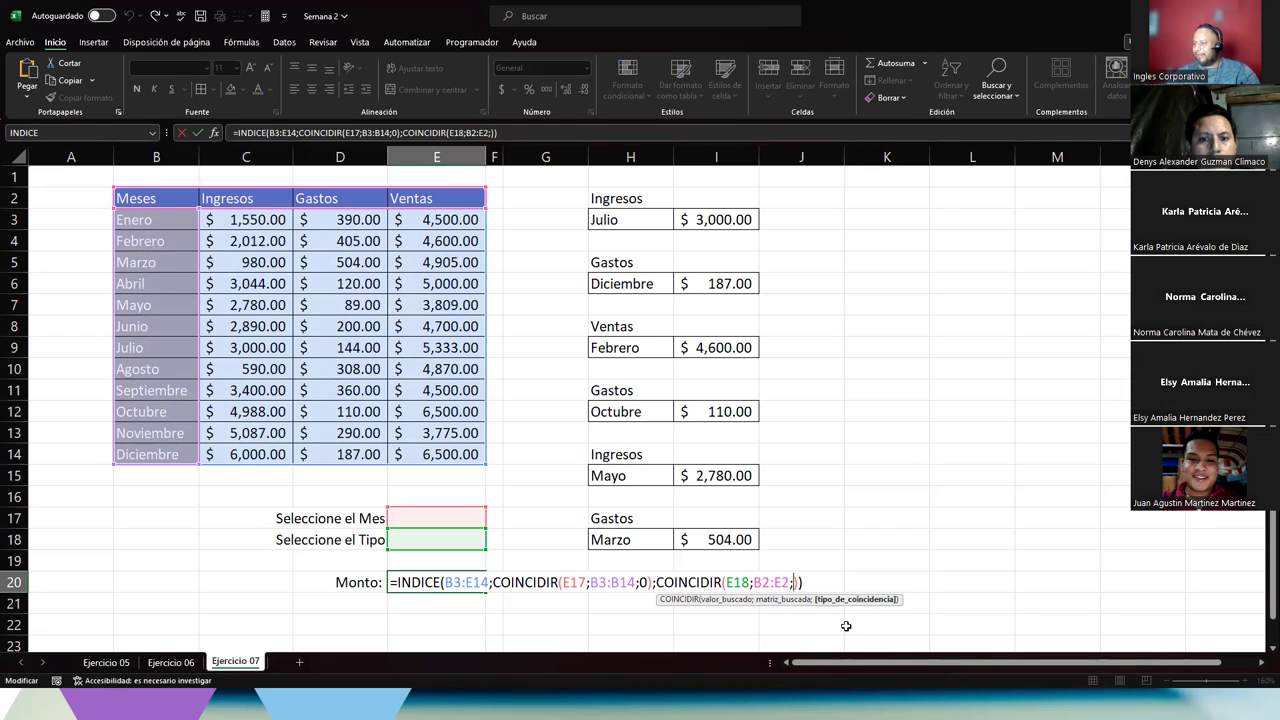
type("0")
key("Down")
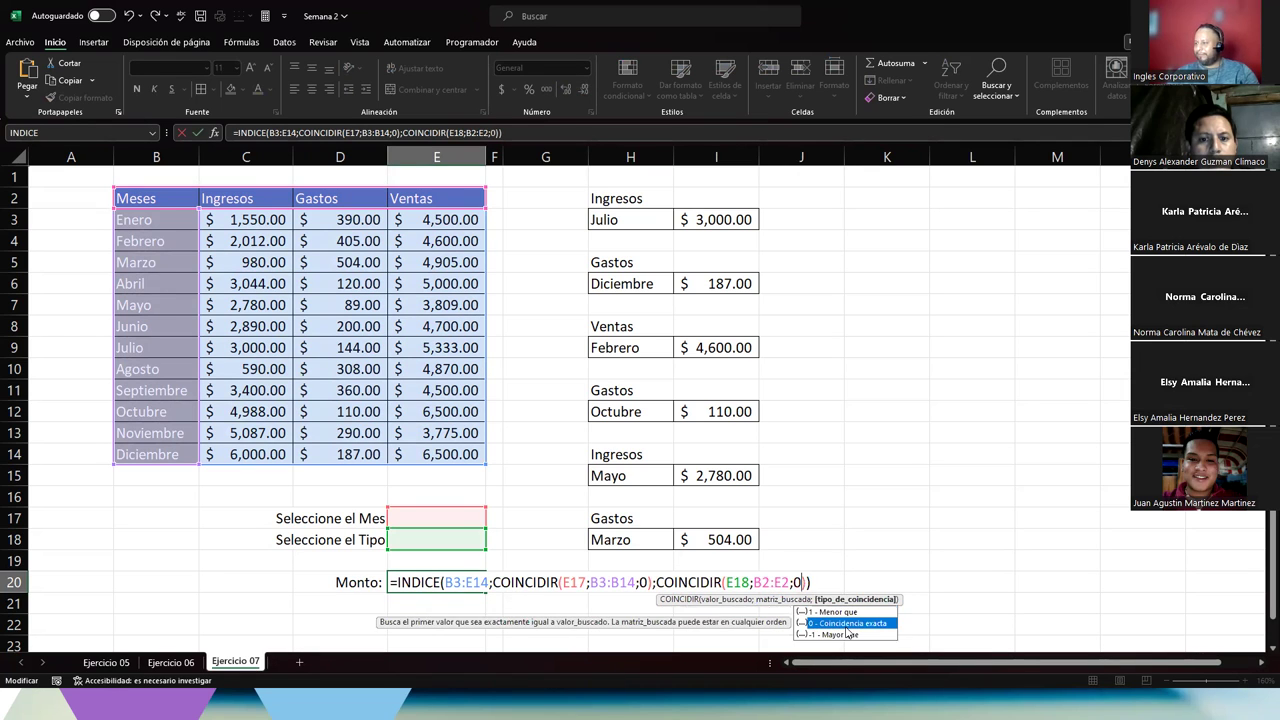
key("ctrl+Return")
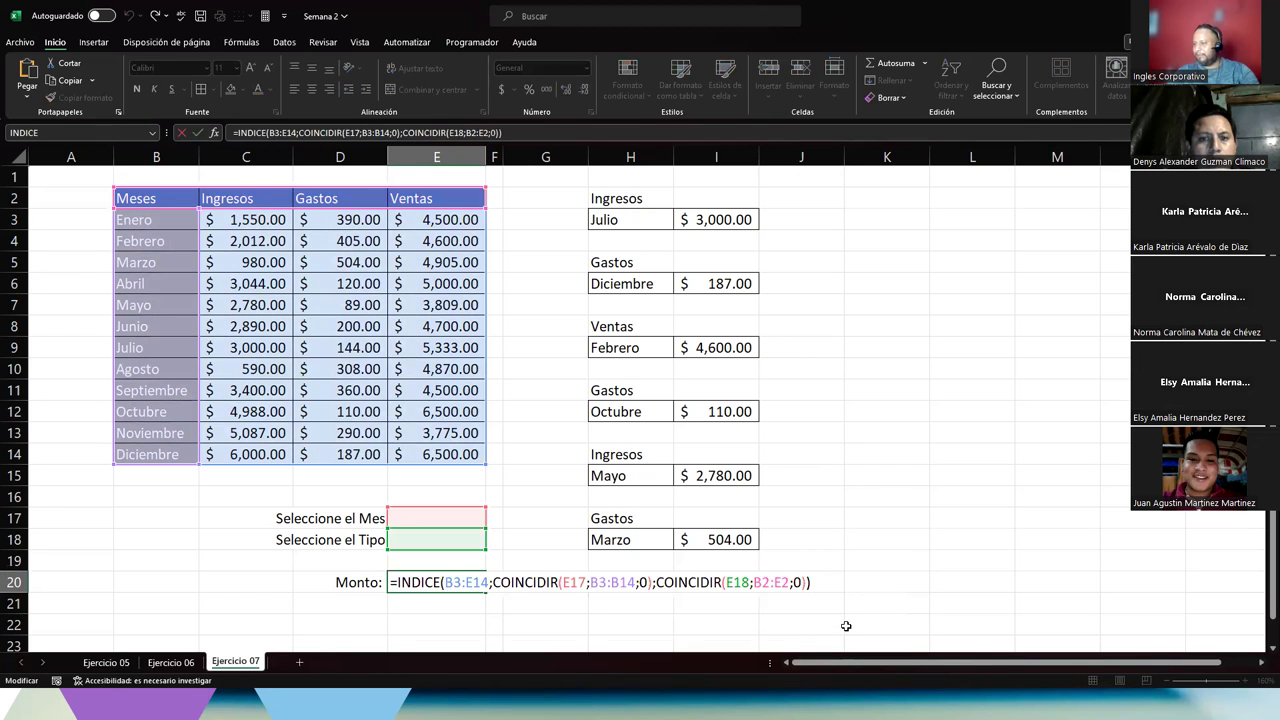
key("ctrl+Return")
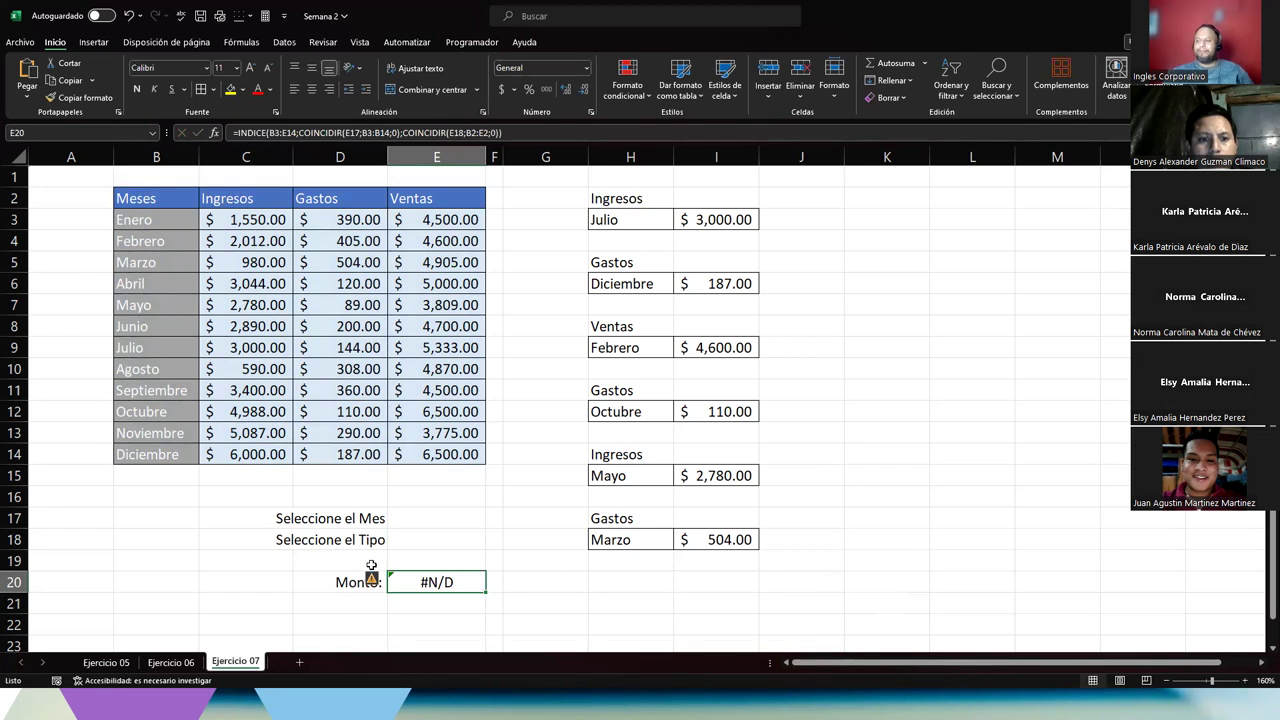
Choose Marzo as the month in E17 and Ingresos as the type in E18.
left_click(440, 519)
left_click(492, 521)
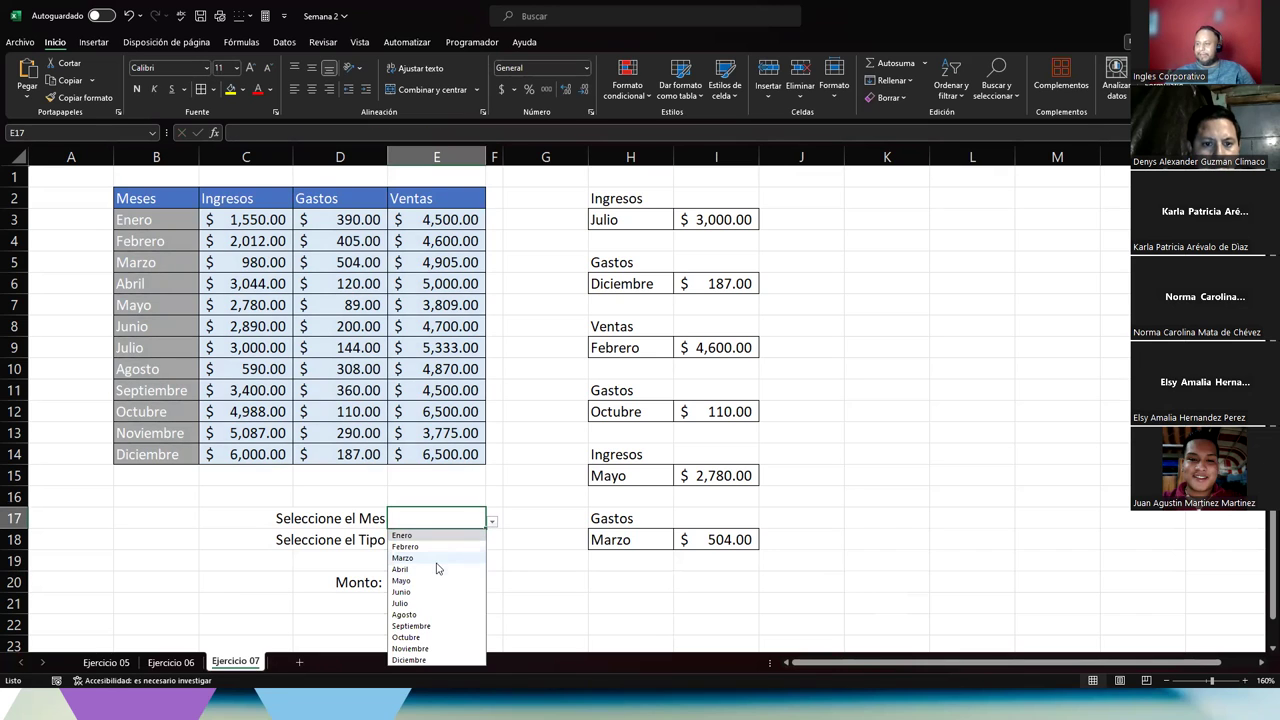
left_click(435, 560)
left_click(458, 543)
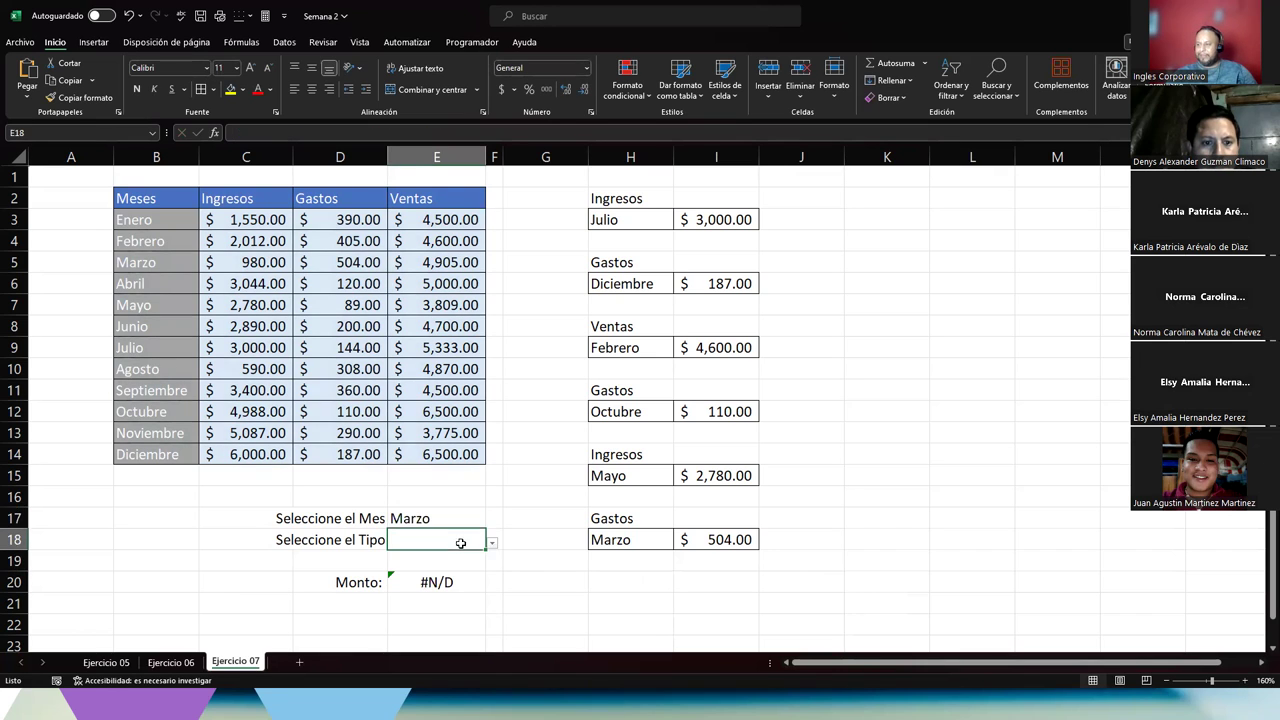
left_click(492, 543)
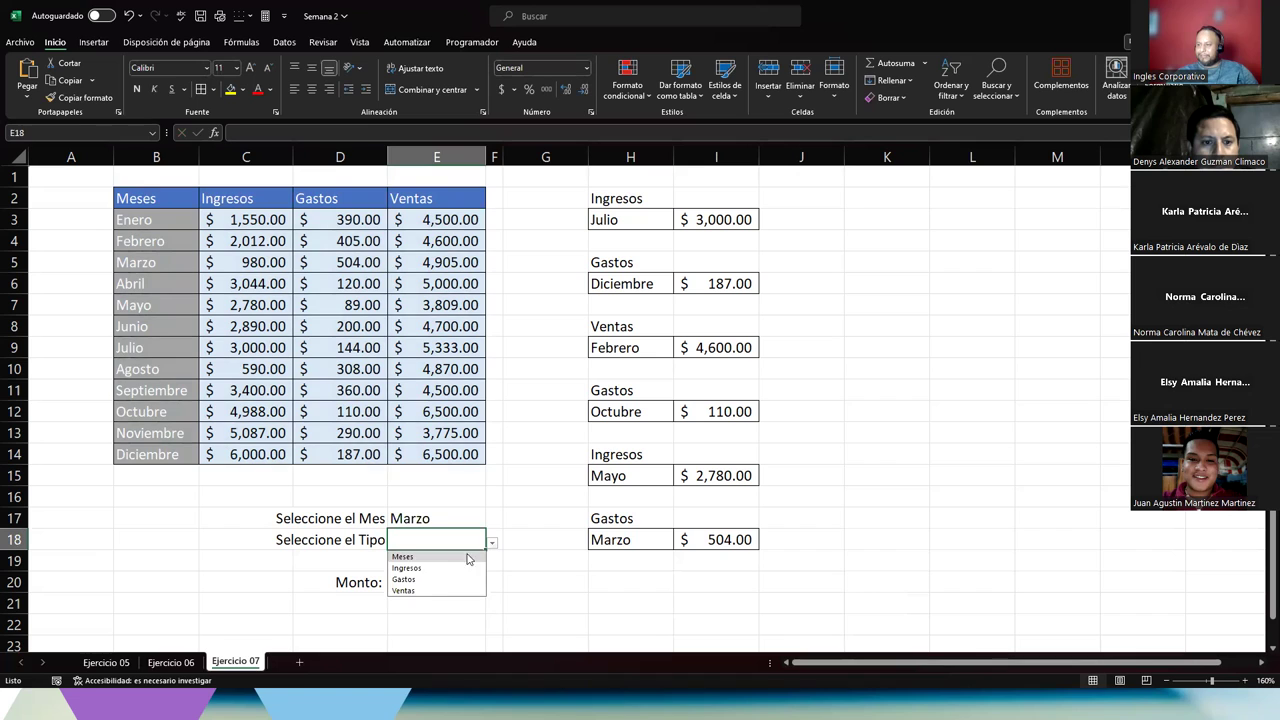
left_click(420, 558)
Apply the accounting number format to the amount in E20.
left_click(437, 582)
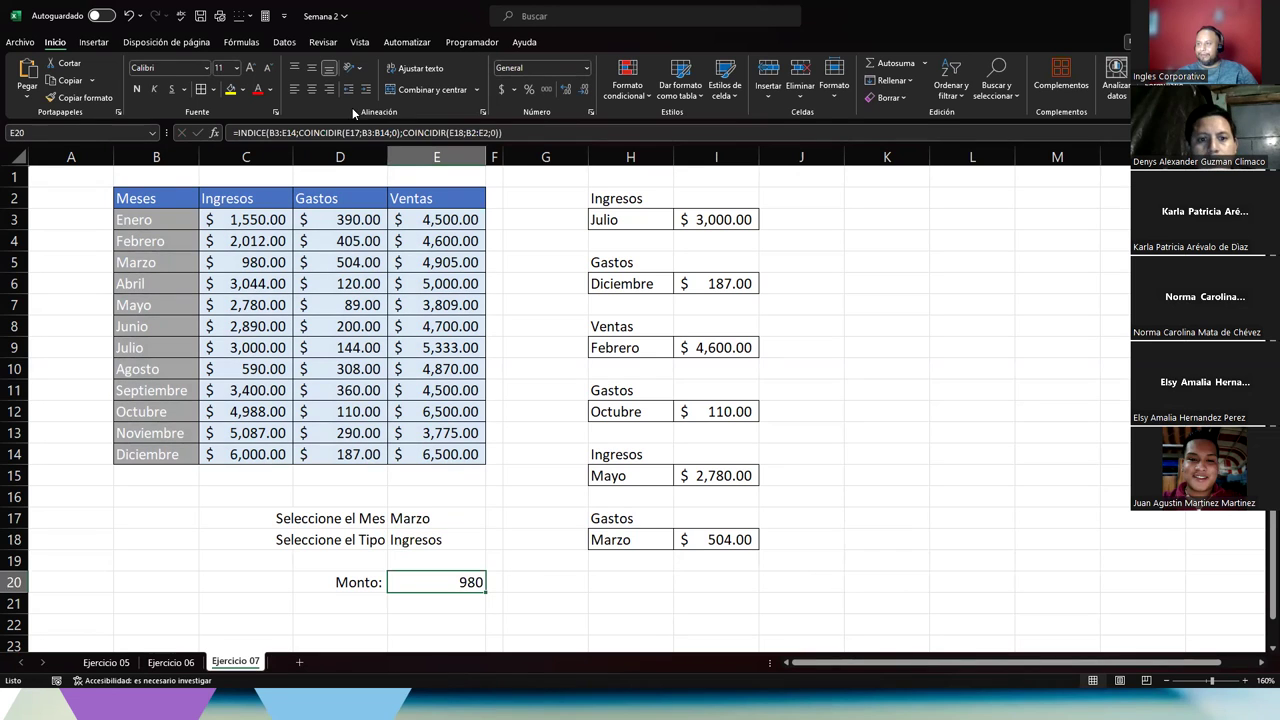
left_click(502, 89)
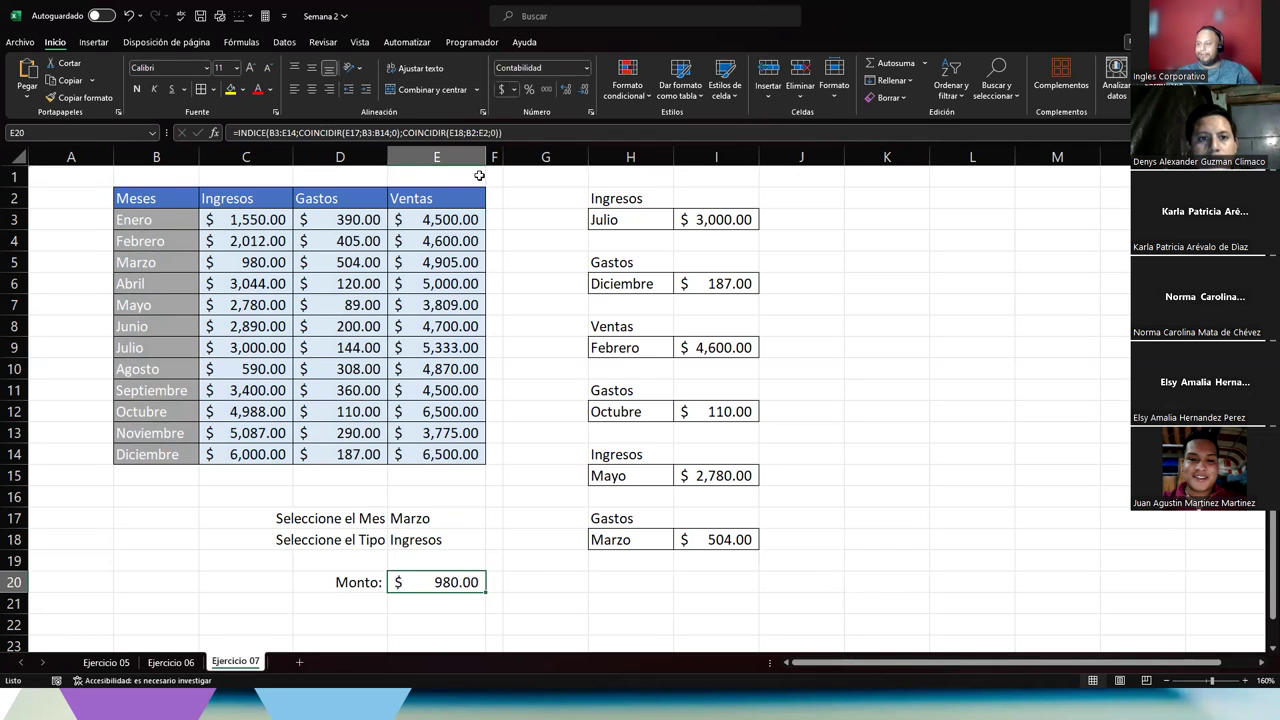
Highlight row 5 and column C to check the E20 amount against the table's Marzo and Ingresos intersection.
left_click(424, 517)
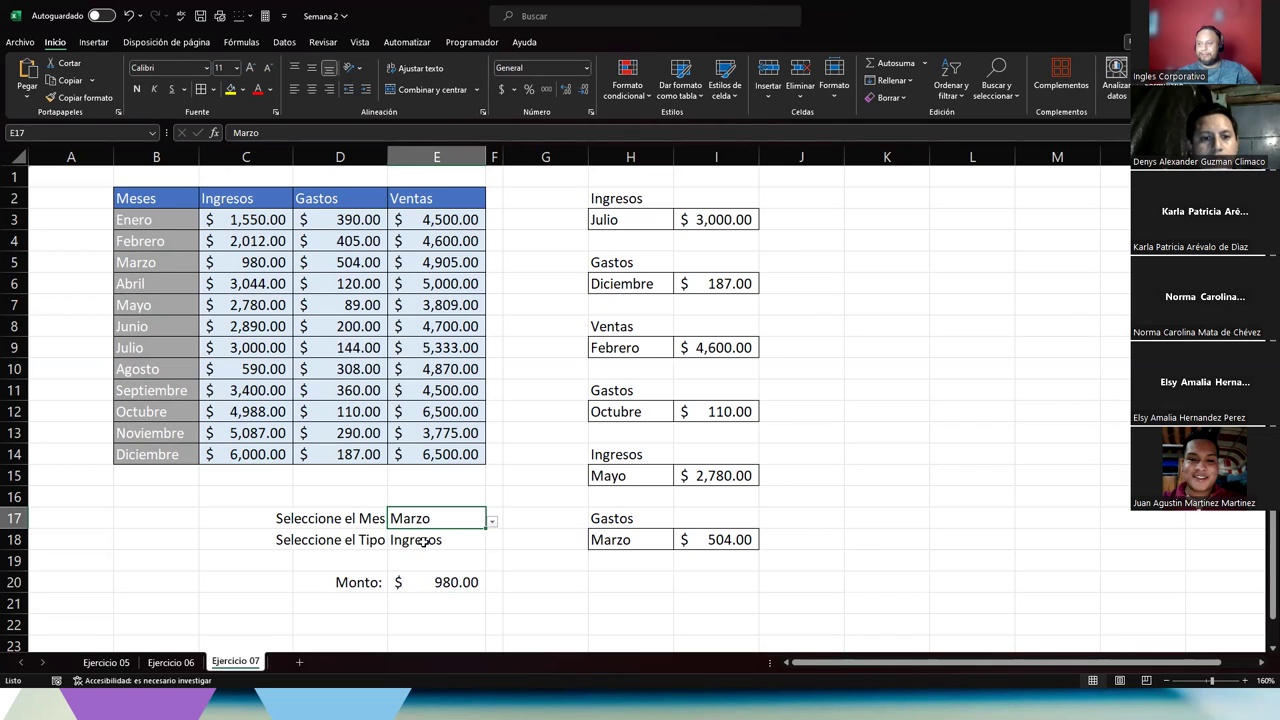
left_click(14, 262)
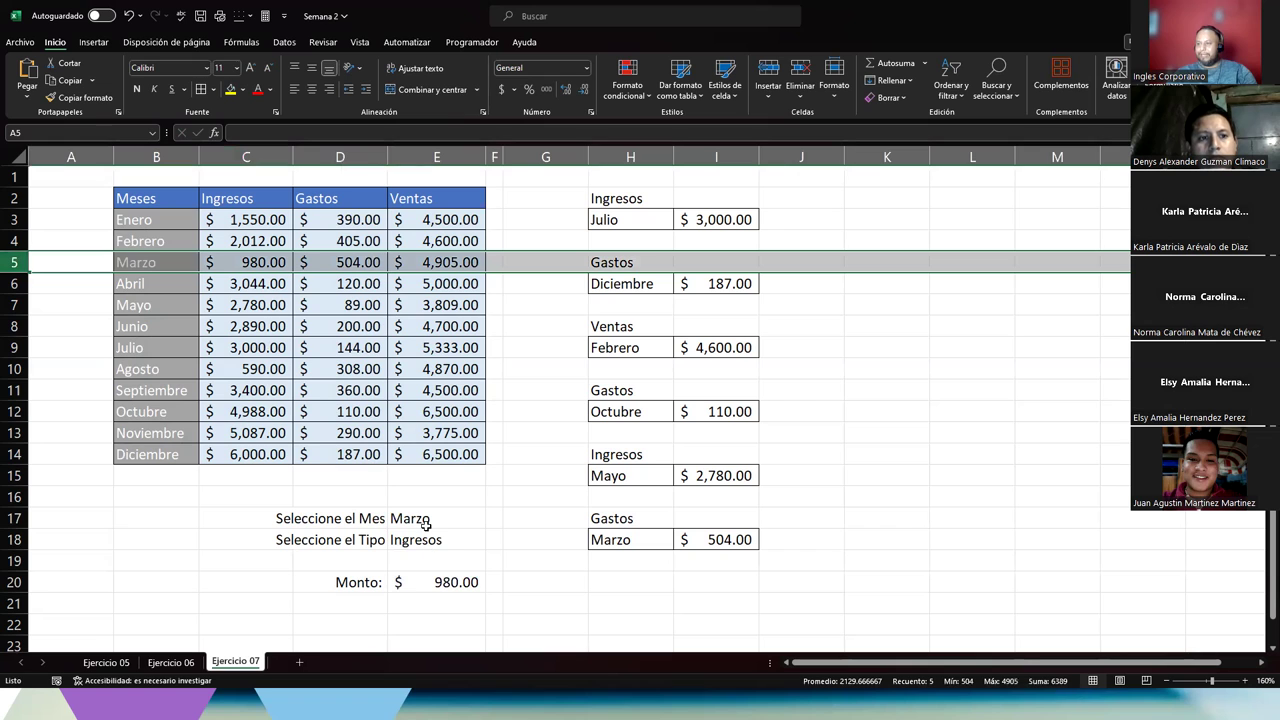
left_click(246, 157, "ctrl")
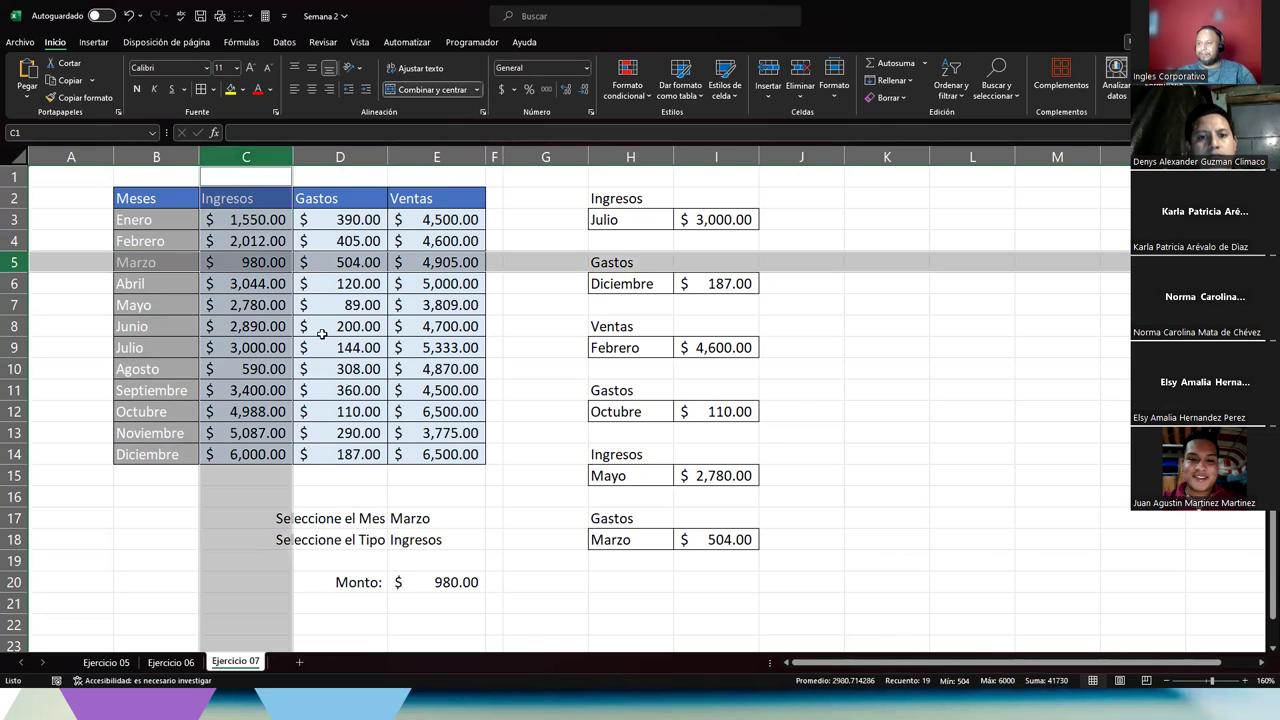
left_click(444, 590)
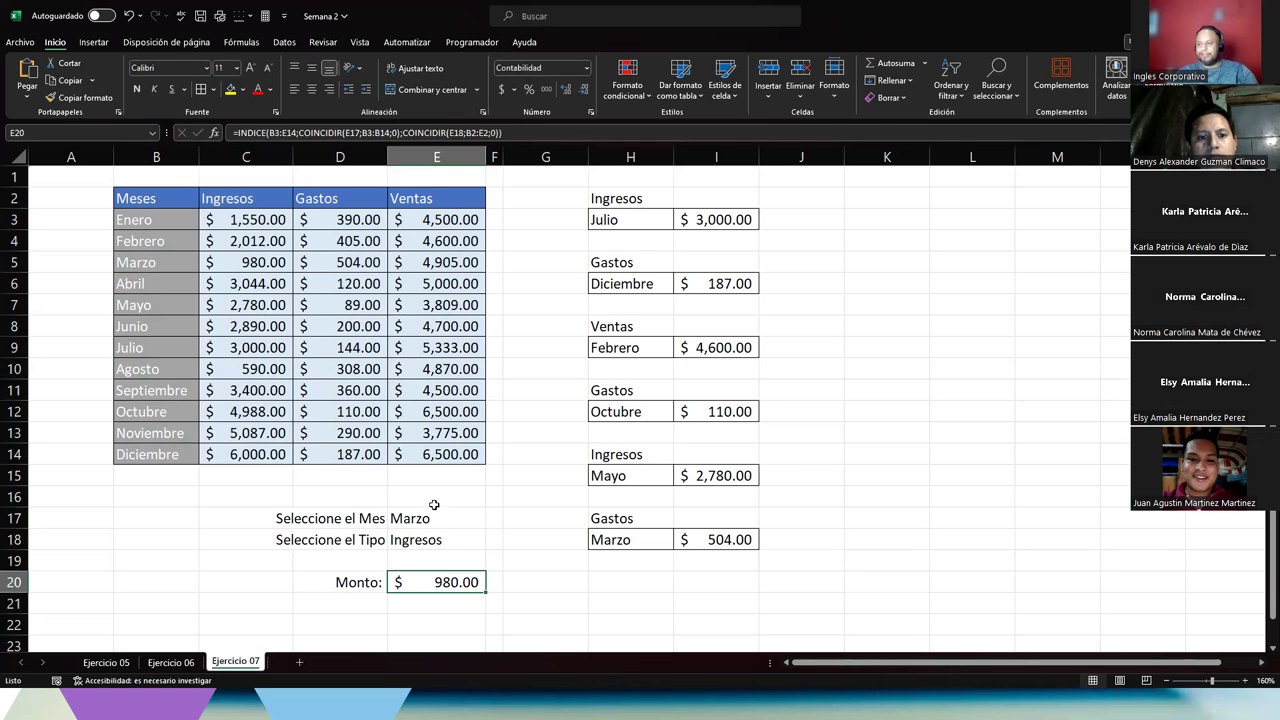
Right-align and bold the selections in E17:E18 and increase their font size to 12.
left_click_drag(436, 518, 451, 540)
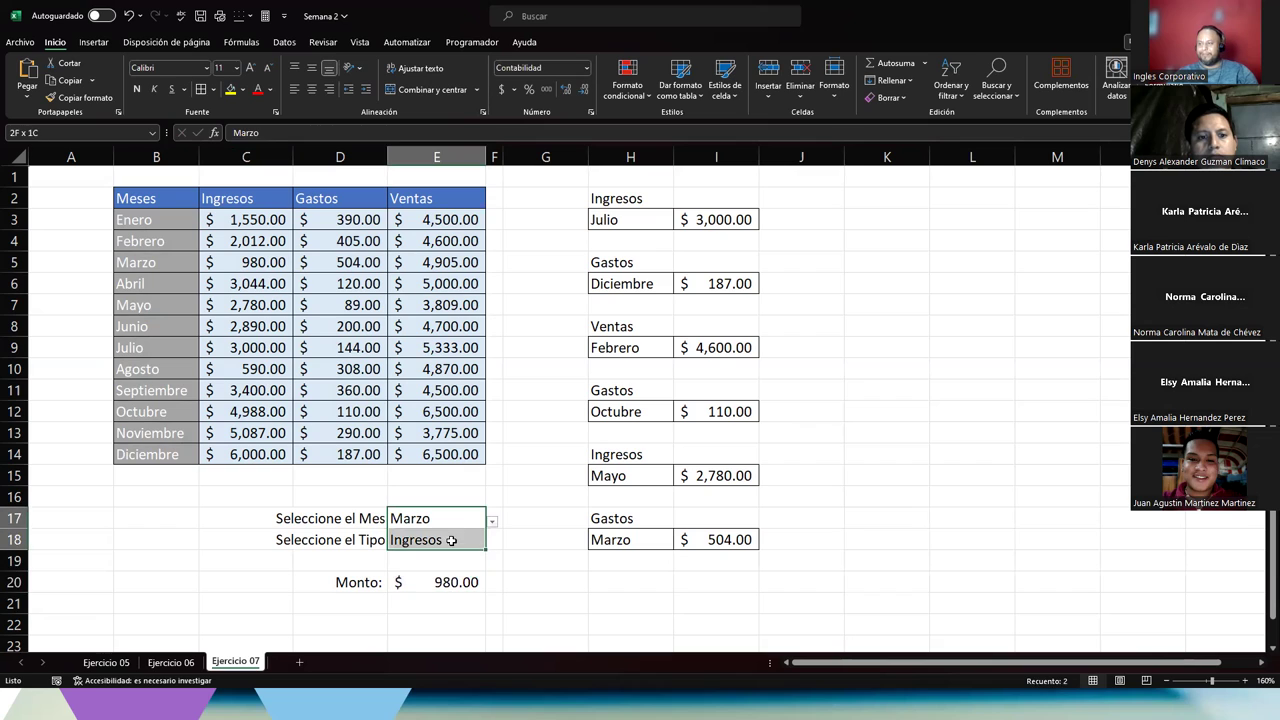
left_click(329, 89)
left_click(137, 89)
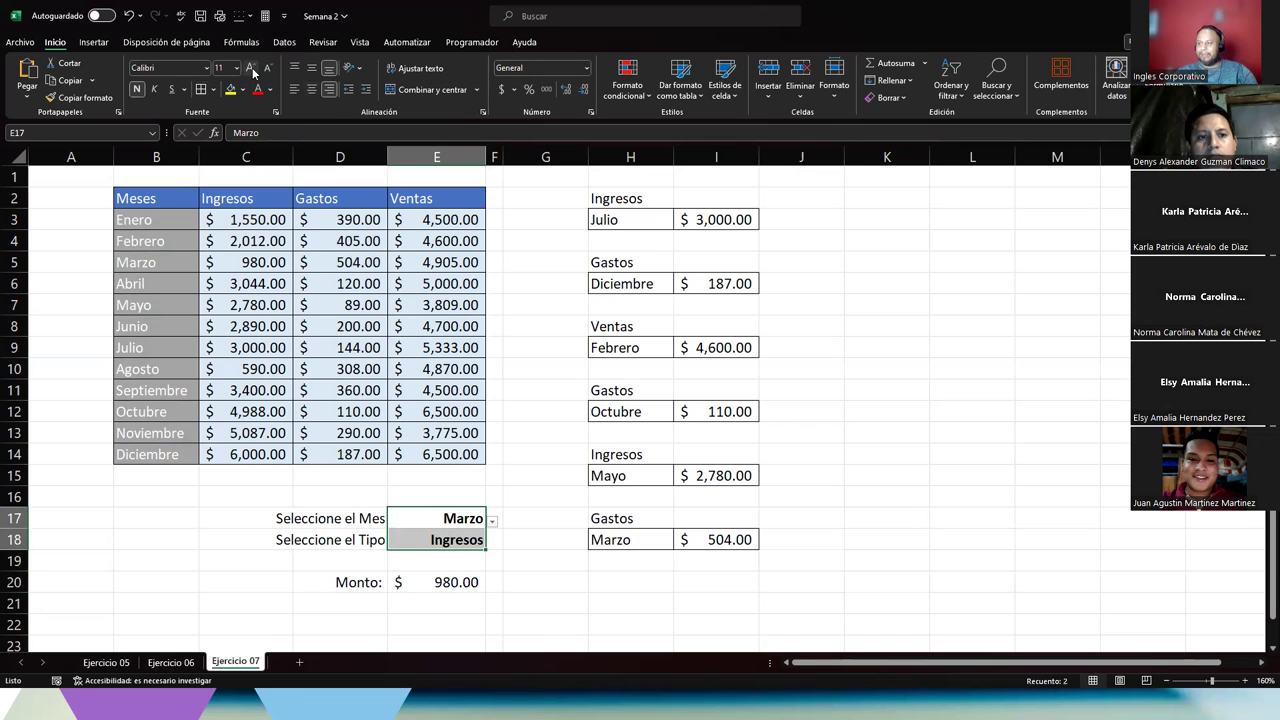
left_click(250, 67)
Center, bold and underline the labels Seleccione el Mes and Seleccione el Tipo.
left_click_drag(315, 519, 317, 536)
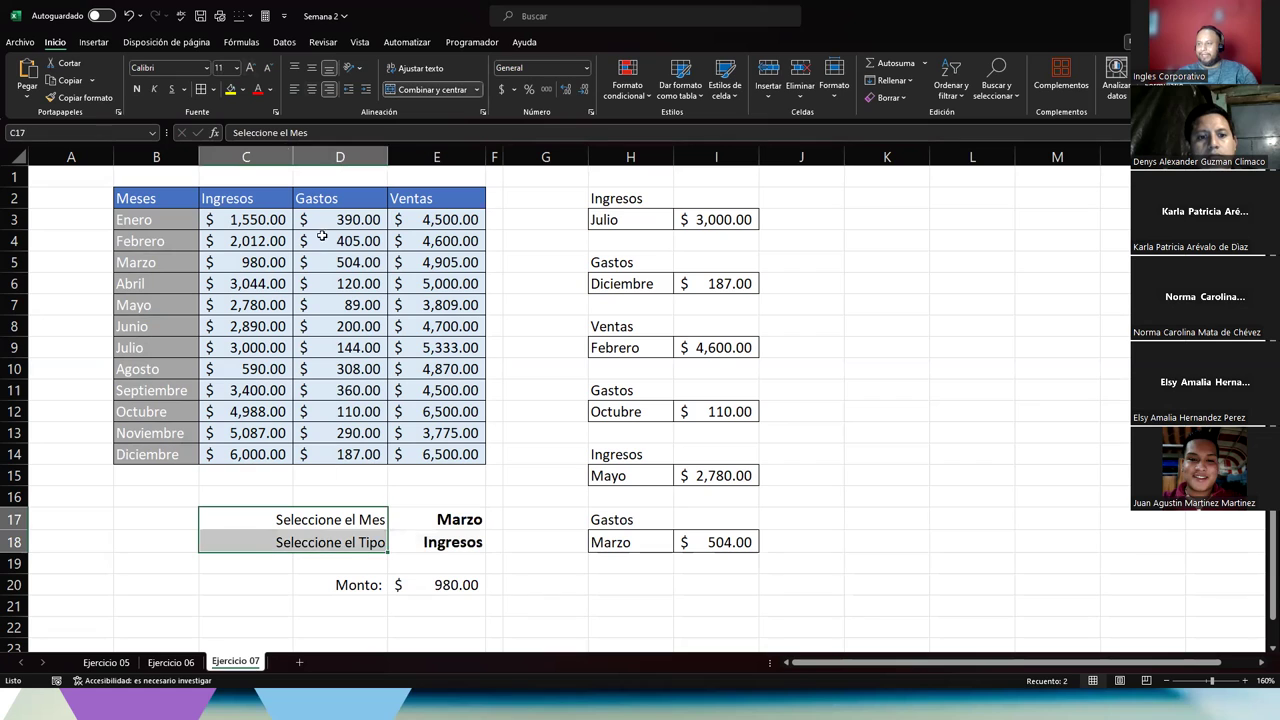
left_click(311, 89)
left_click(137, 89)
key("ctrl+s")
Add borders around all cells of the selection block C17:E18 and the Monto row D20:E20.
left_click(440, 512)
left_click_drag(312, 519, 440, 541)
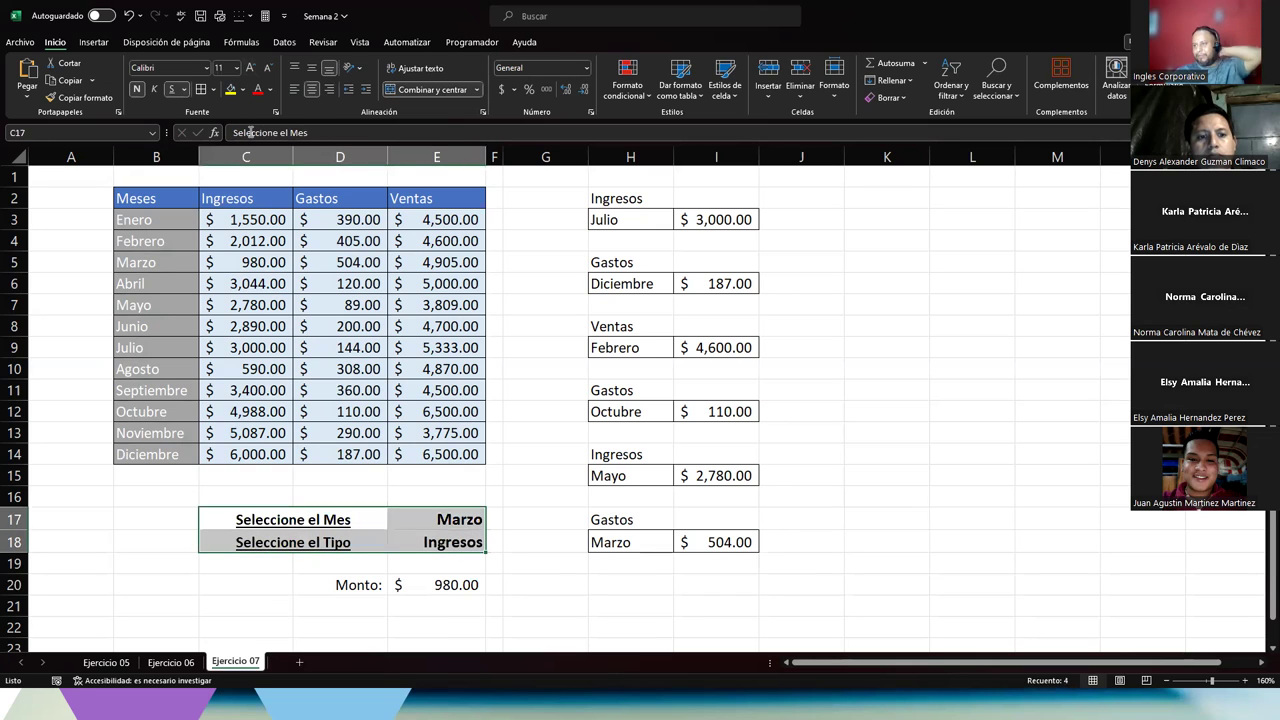
left_click(201, 89)
left_click_drag(334, 584, 430, 584)
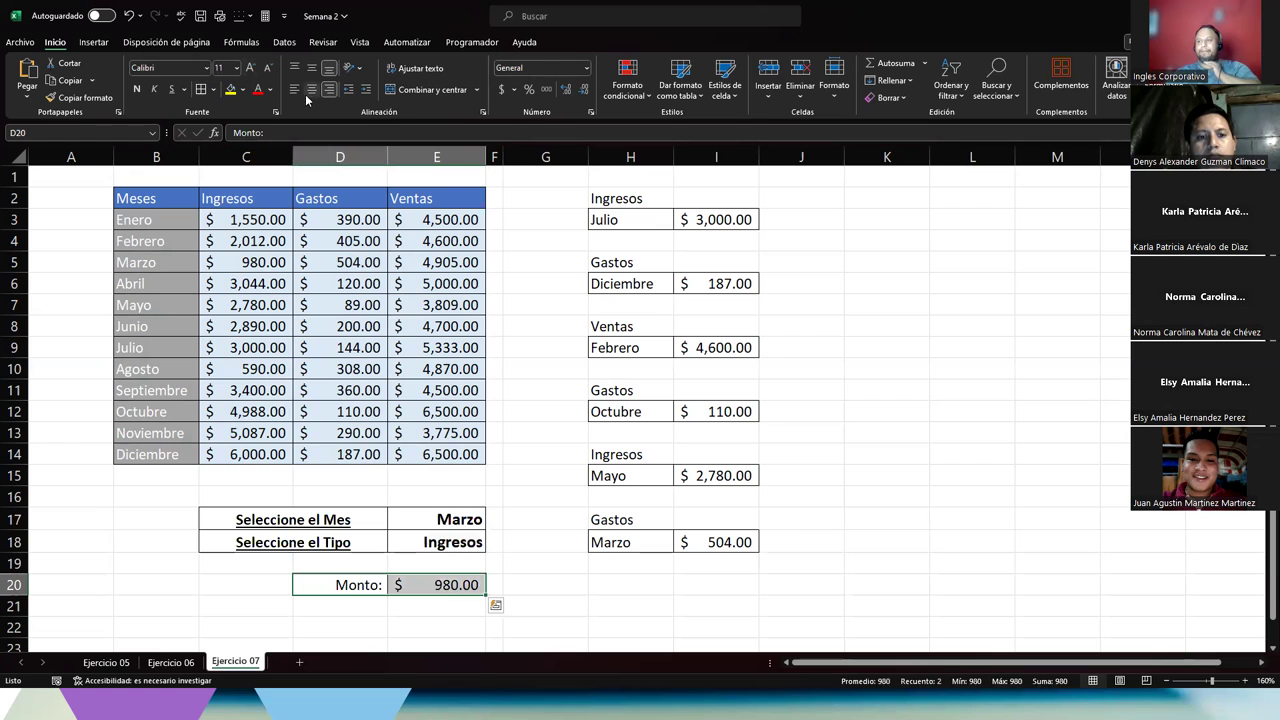
left_click(450, 585)
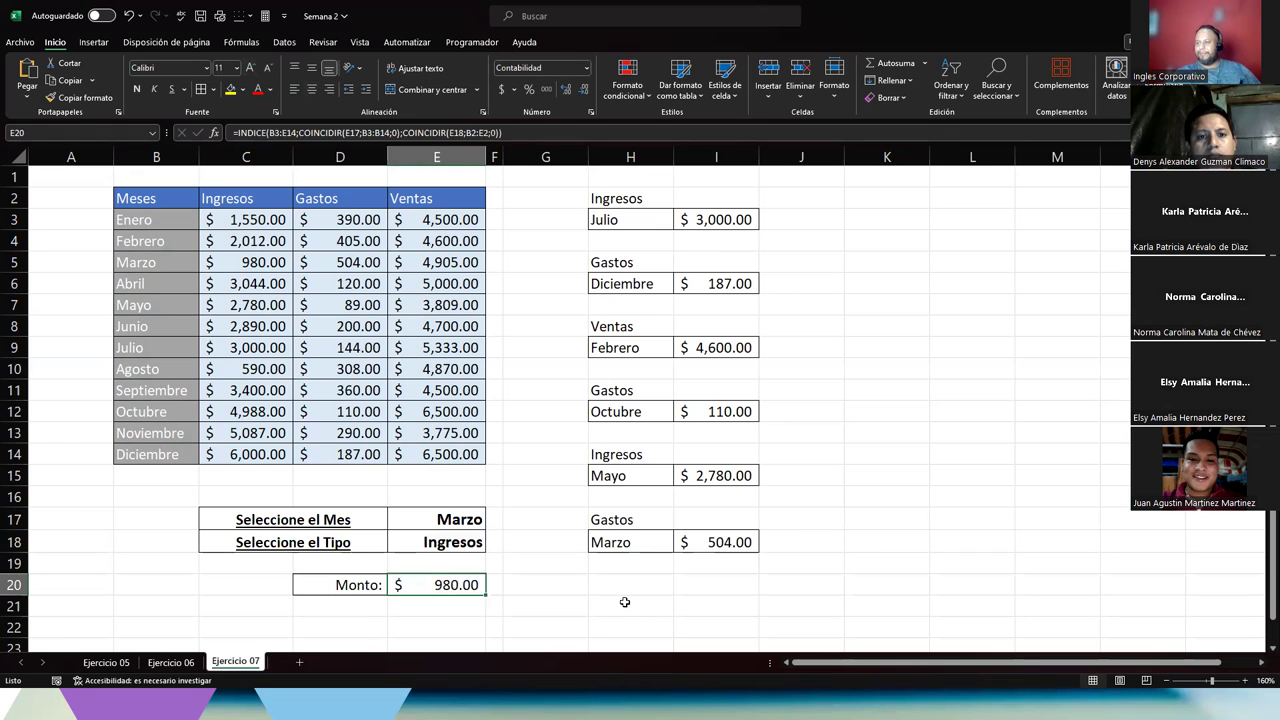
Change the month chosen in E17 to Septiembre.
left_click(447, 519)
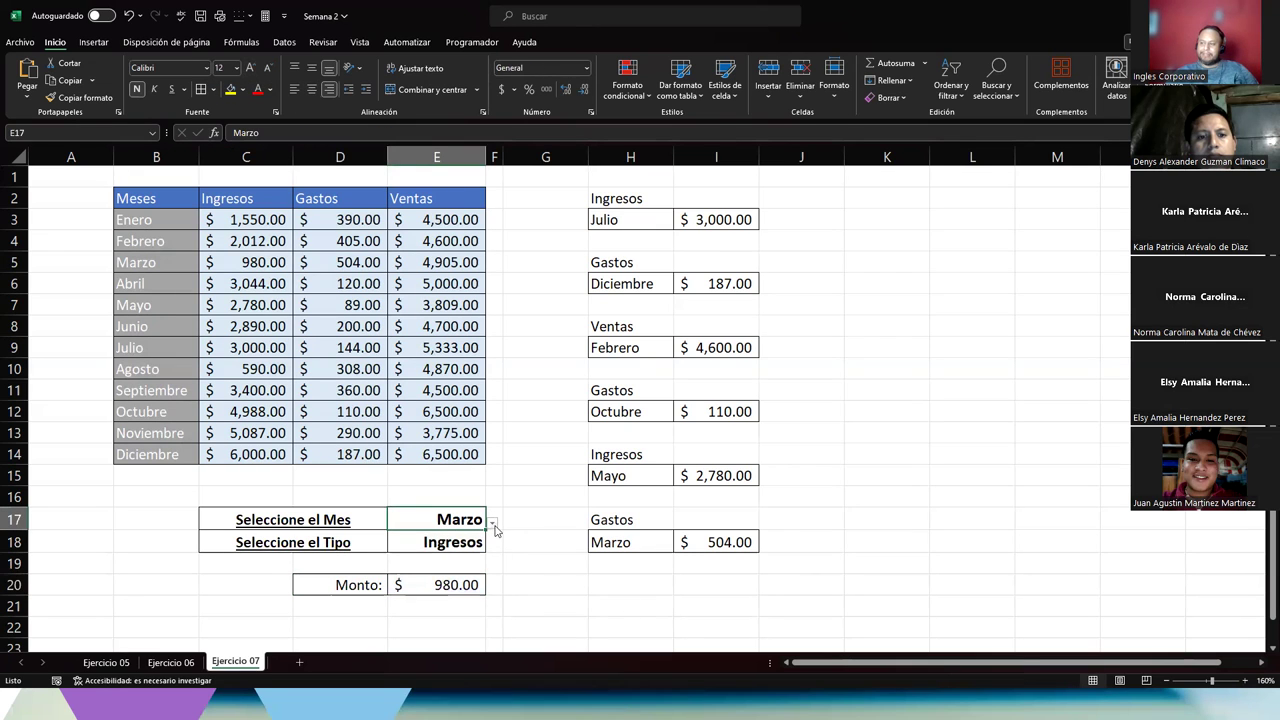
left_click(492, 523)
left_click(450, 628)
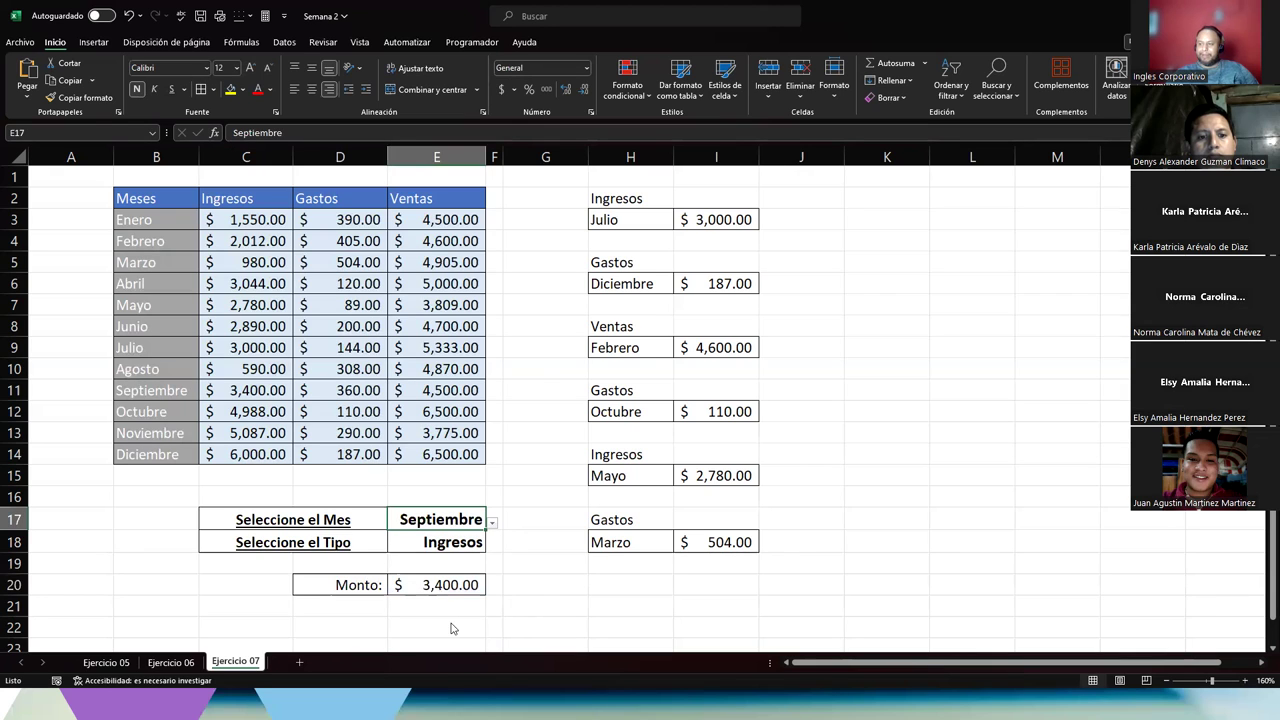
Try the type drop-down in E18 with Ventas and with Meses, comparing the choice with the month in E17.
left_click(409, 541)
left_click(492, 545)
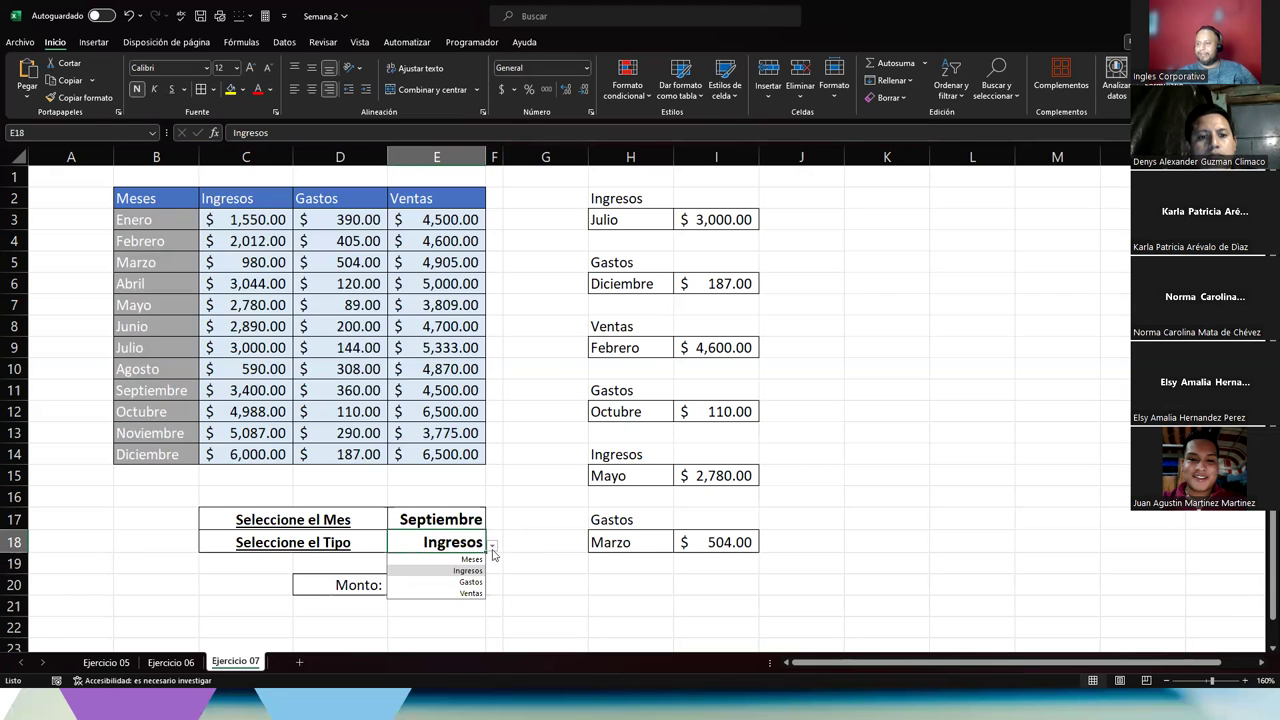
left_click(472, 594)
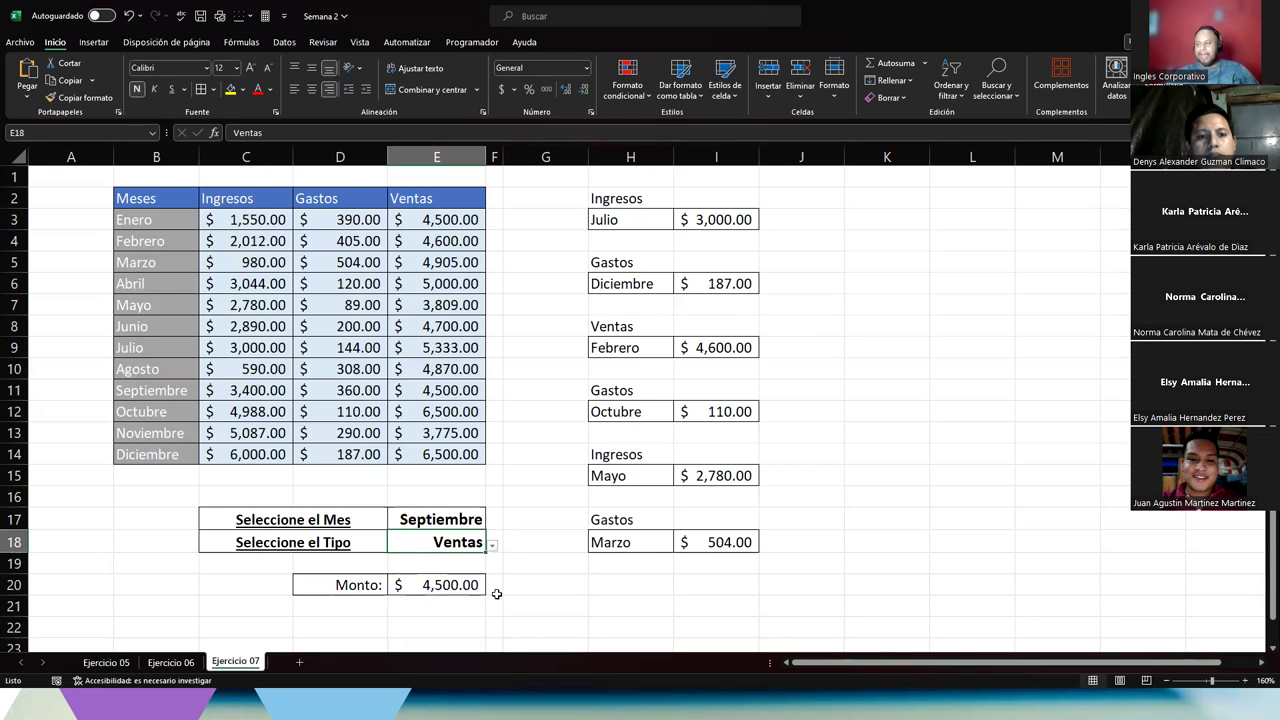
left_click(492, 547)
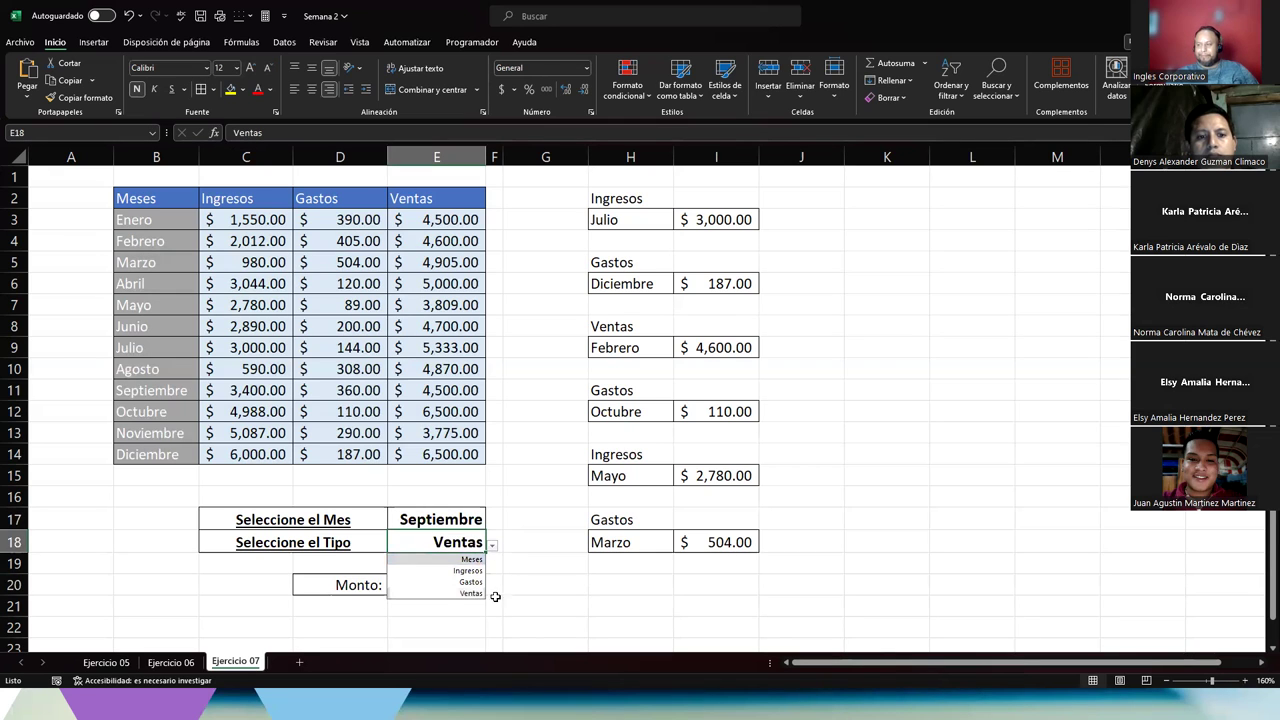
left_click(438, 561)
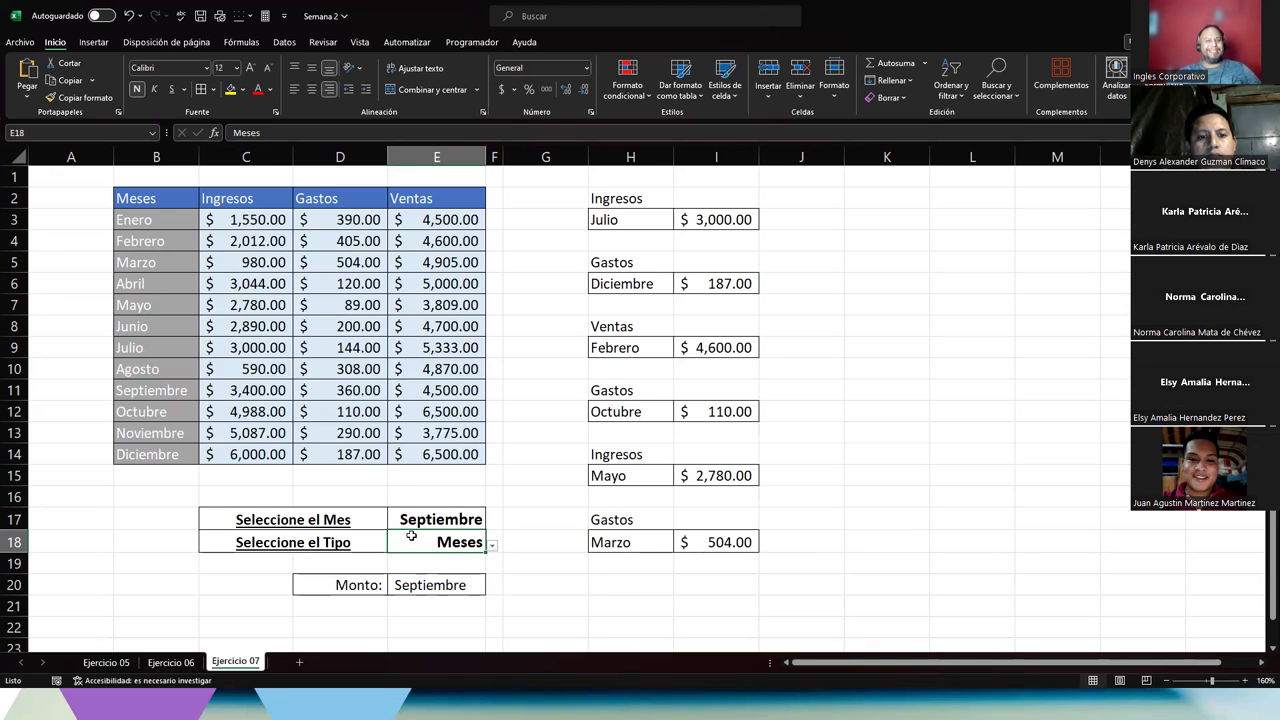
left_click(424, 517)
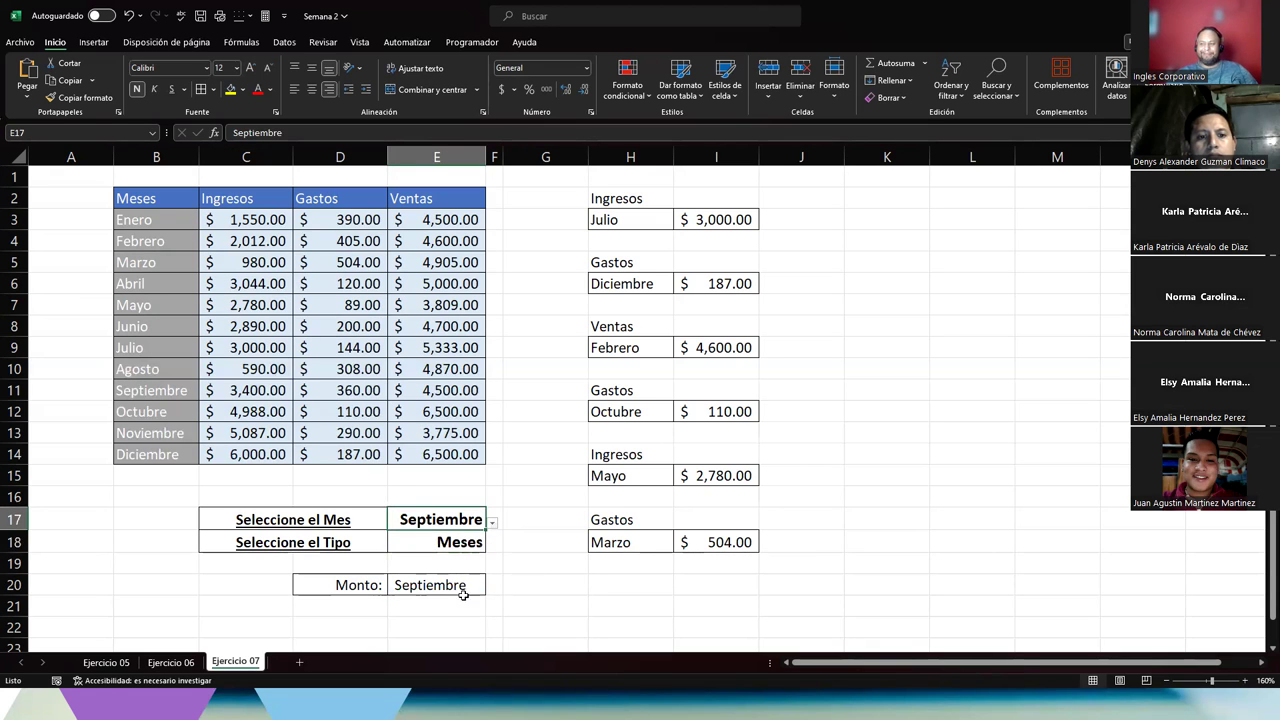
left_click(438, 546)
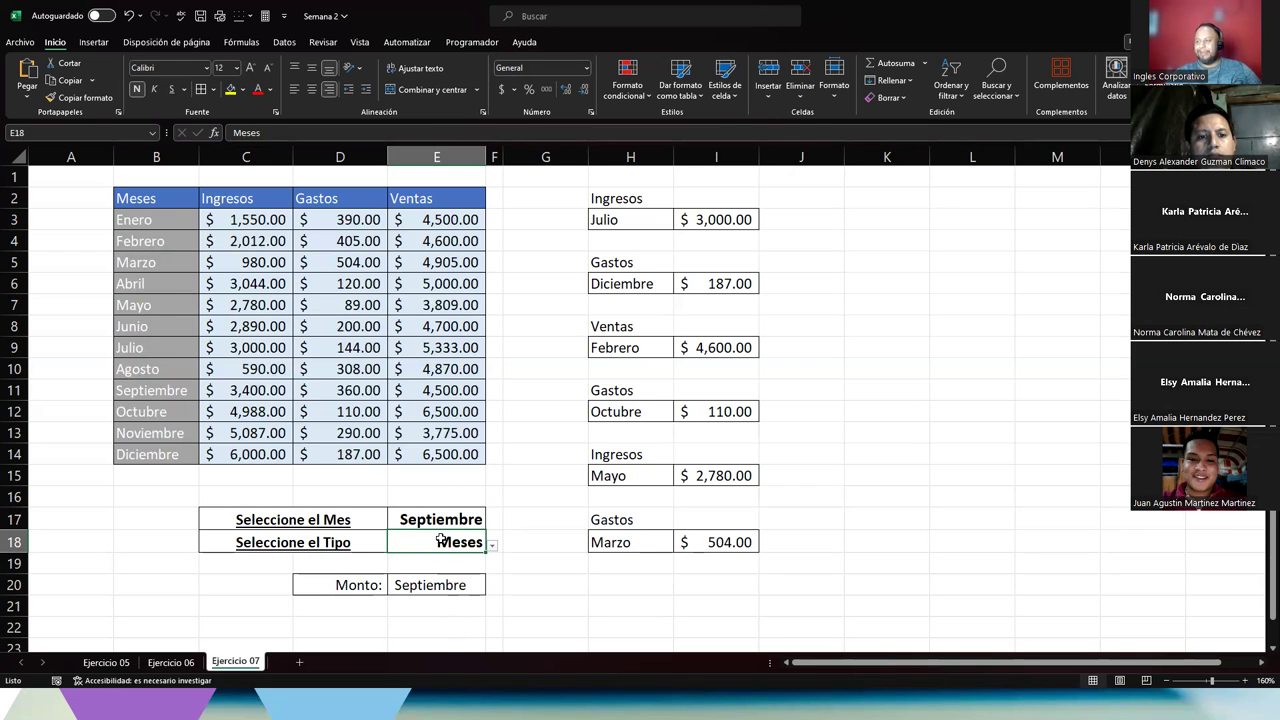
Try to change the lookup range of the second COINCIDIR in the E20 formula to C2:E2.
left_click(447, 584)
double_click(447, 584)
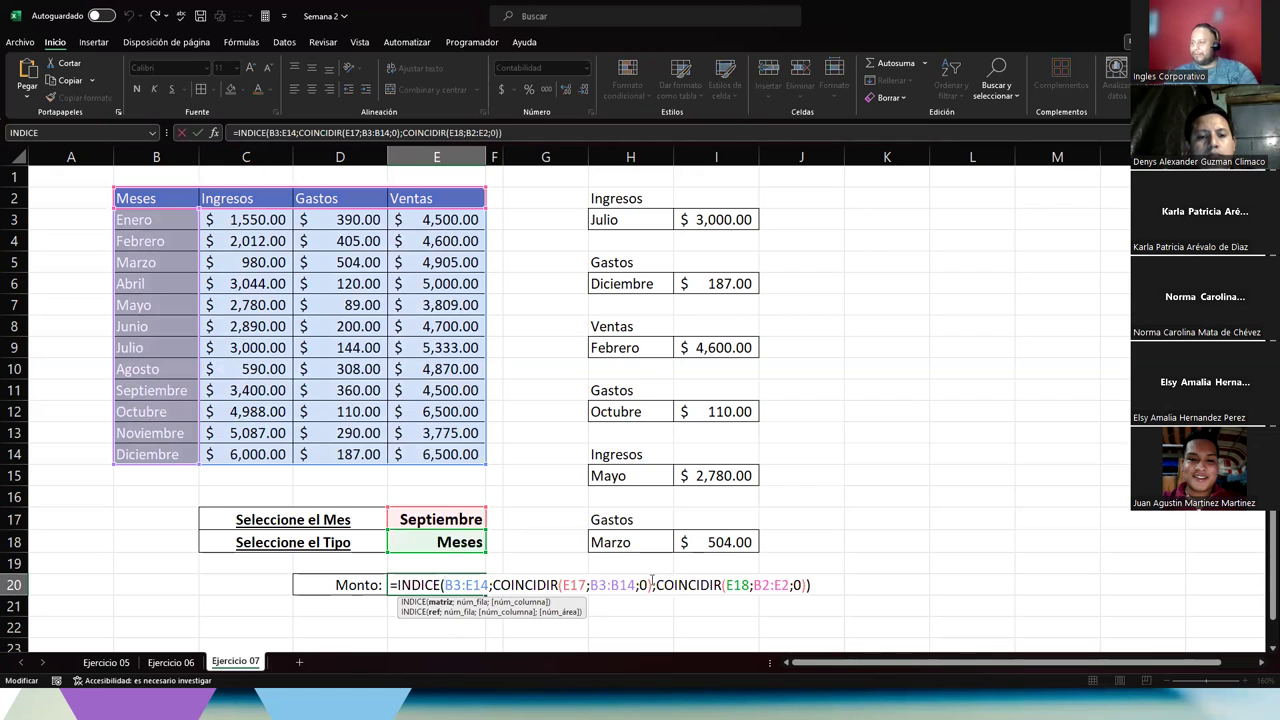
left_click(731, 584)
left_click(760, 584)
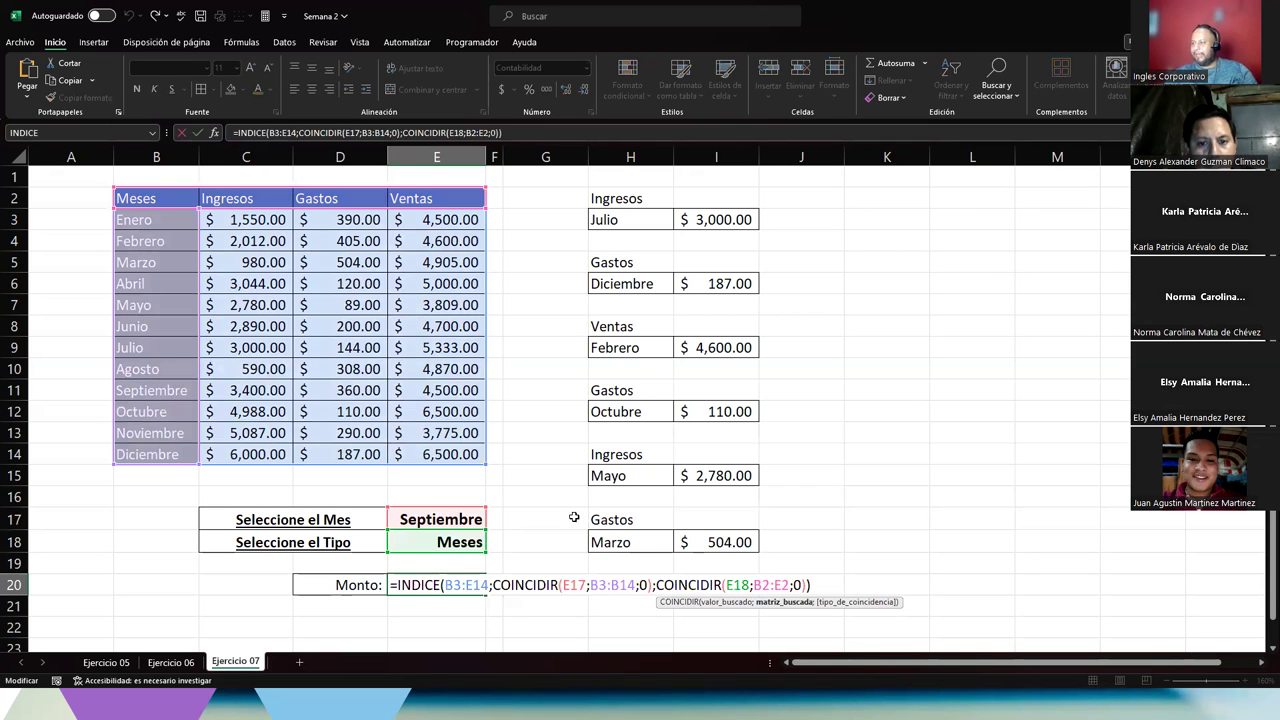
left_click_drag(150, 190, 177, 191)
key("End")
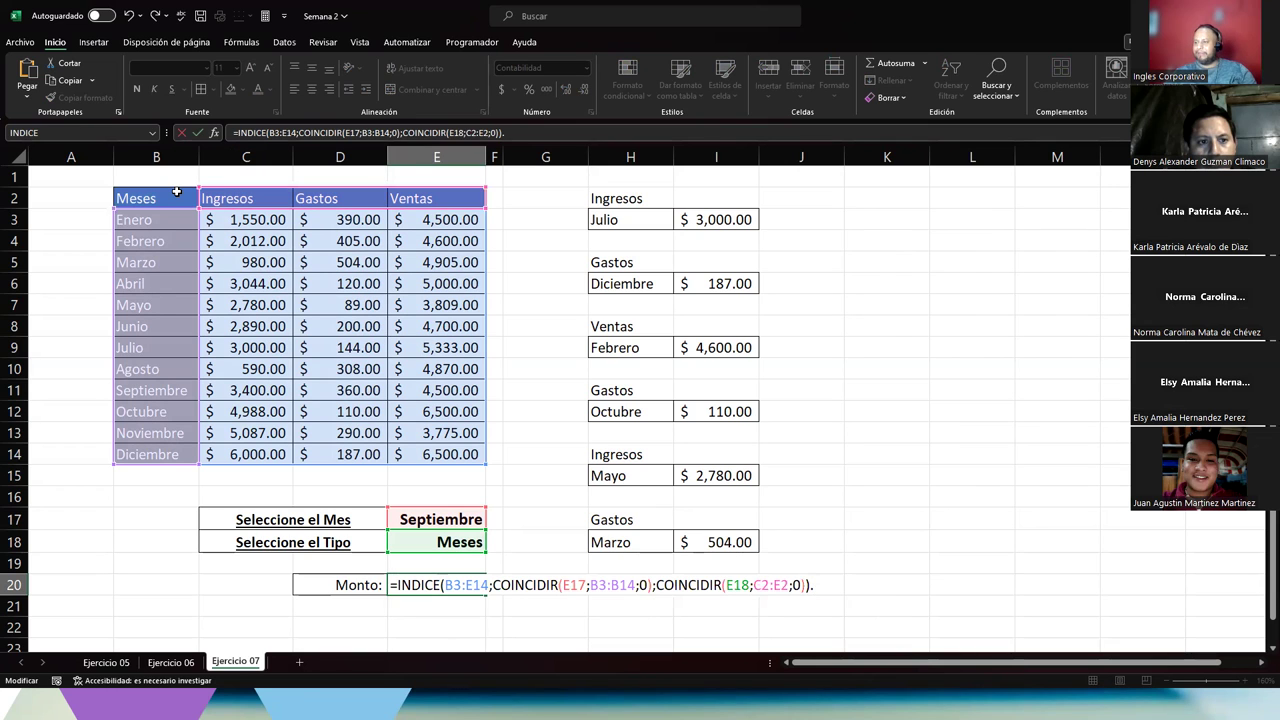
left_click(756, 584)
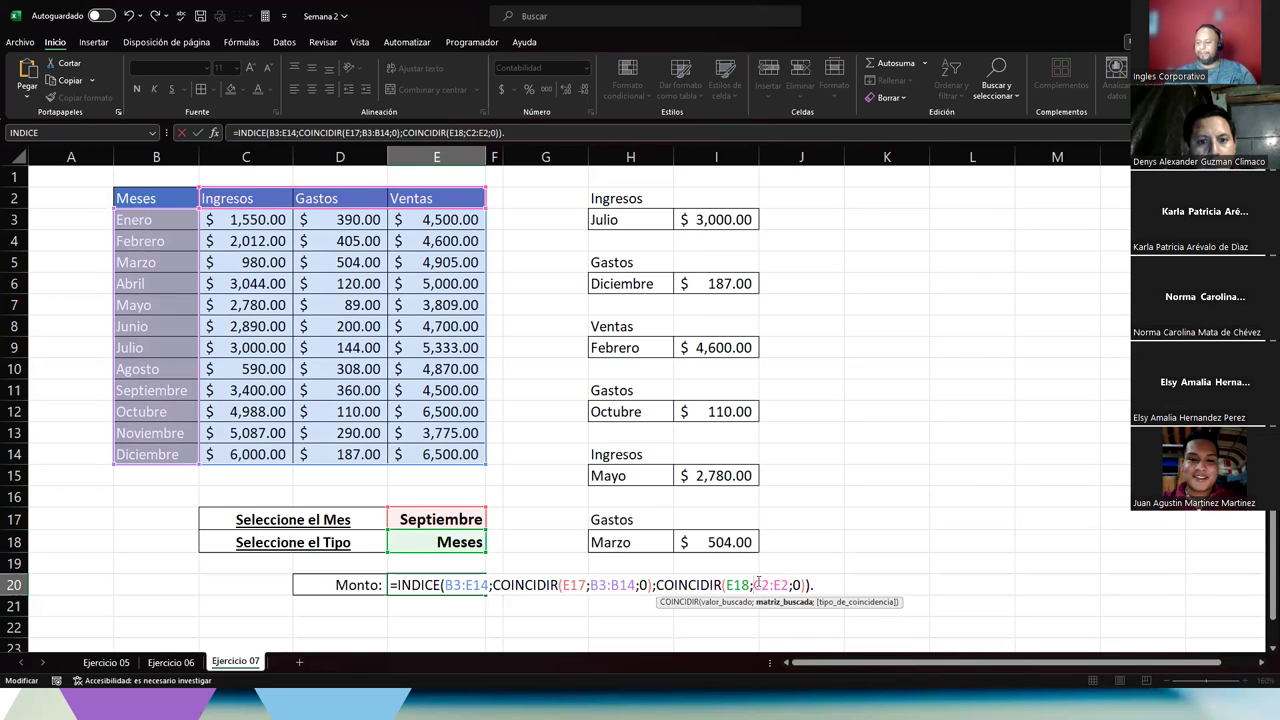
key("Return")
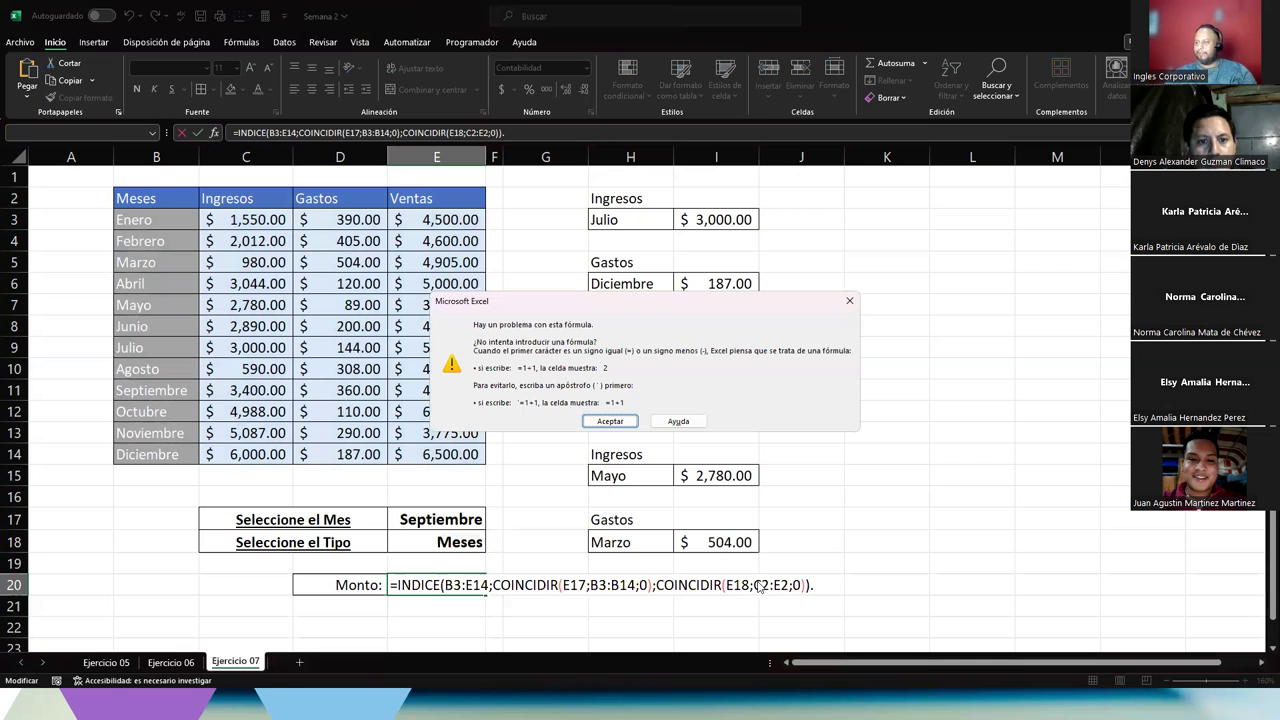
key("Return")
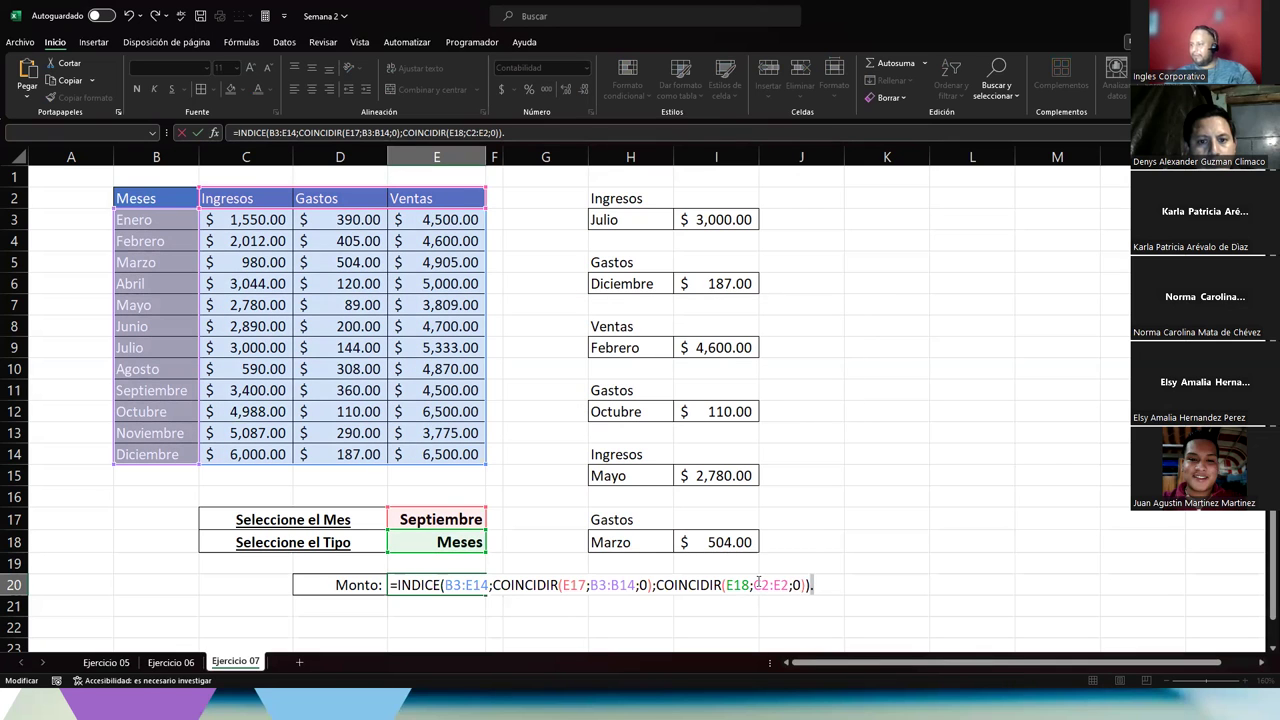
Clear the stray characters at the end of the E20 formula and return its type range to B2:E2.
left_click(784, 592)
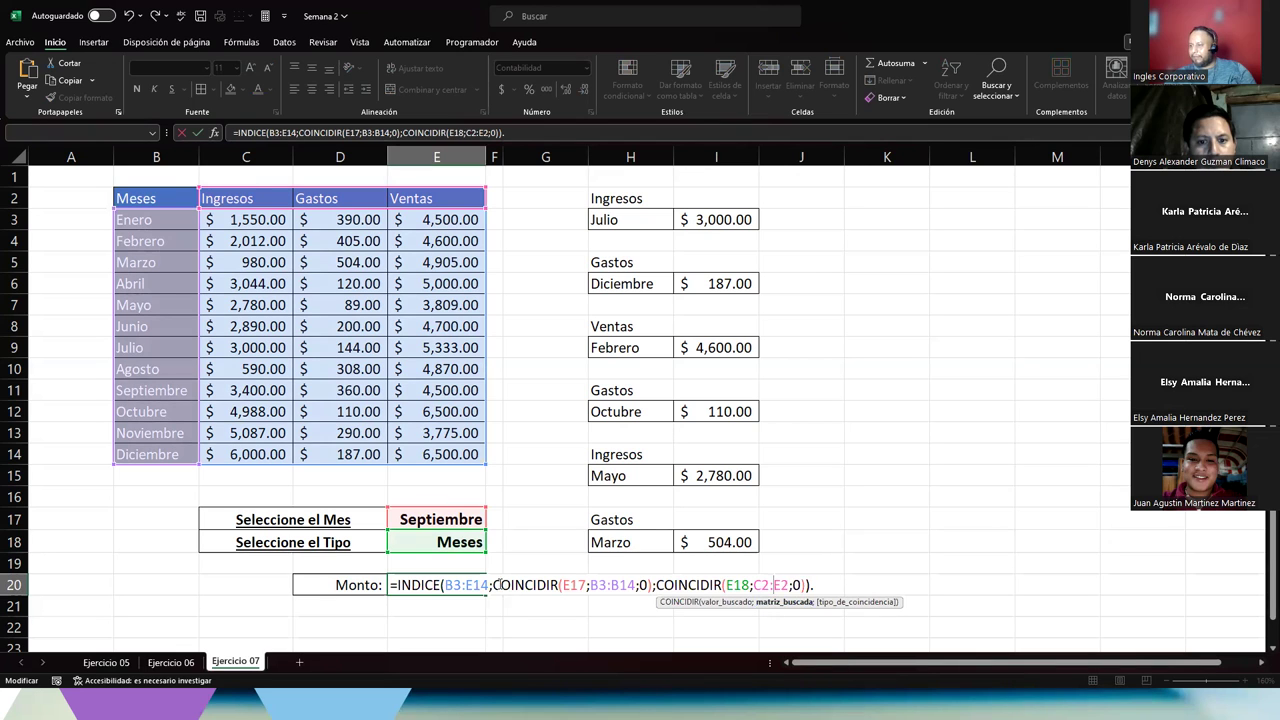
key("Return")
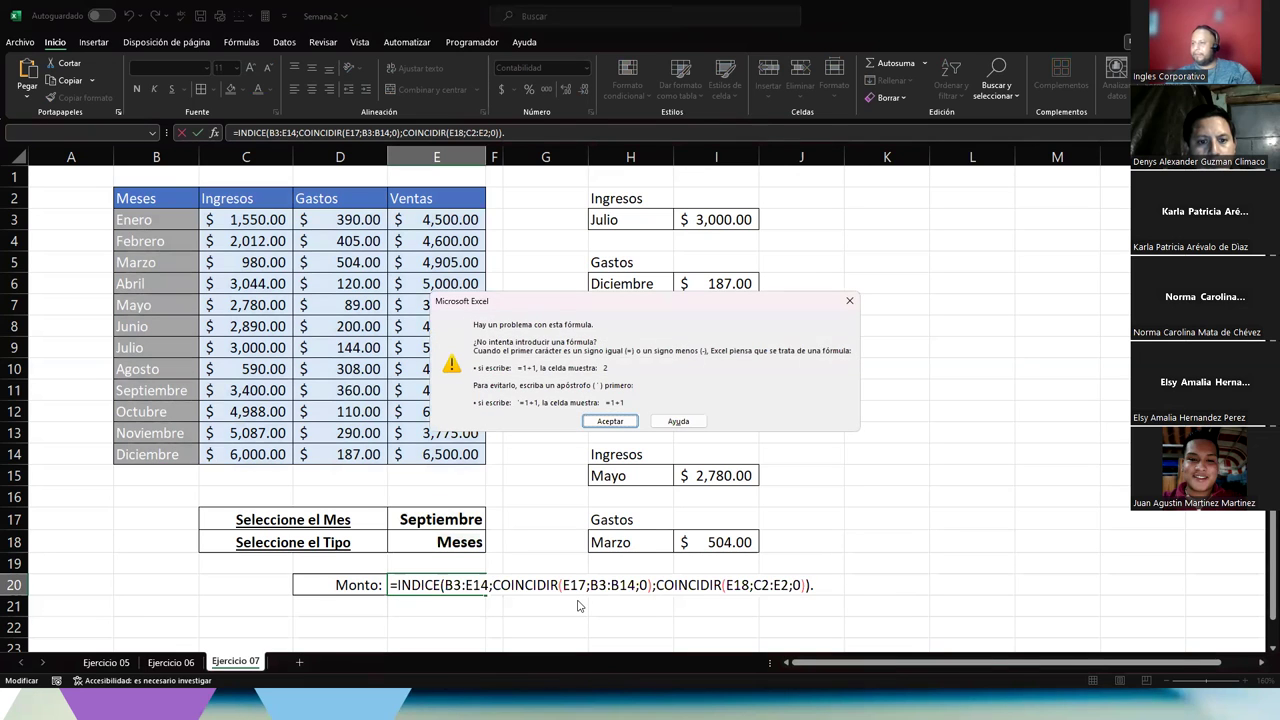
key("Return")
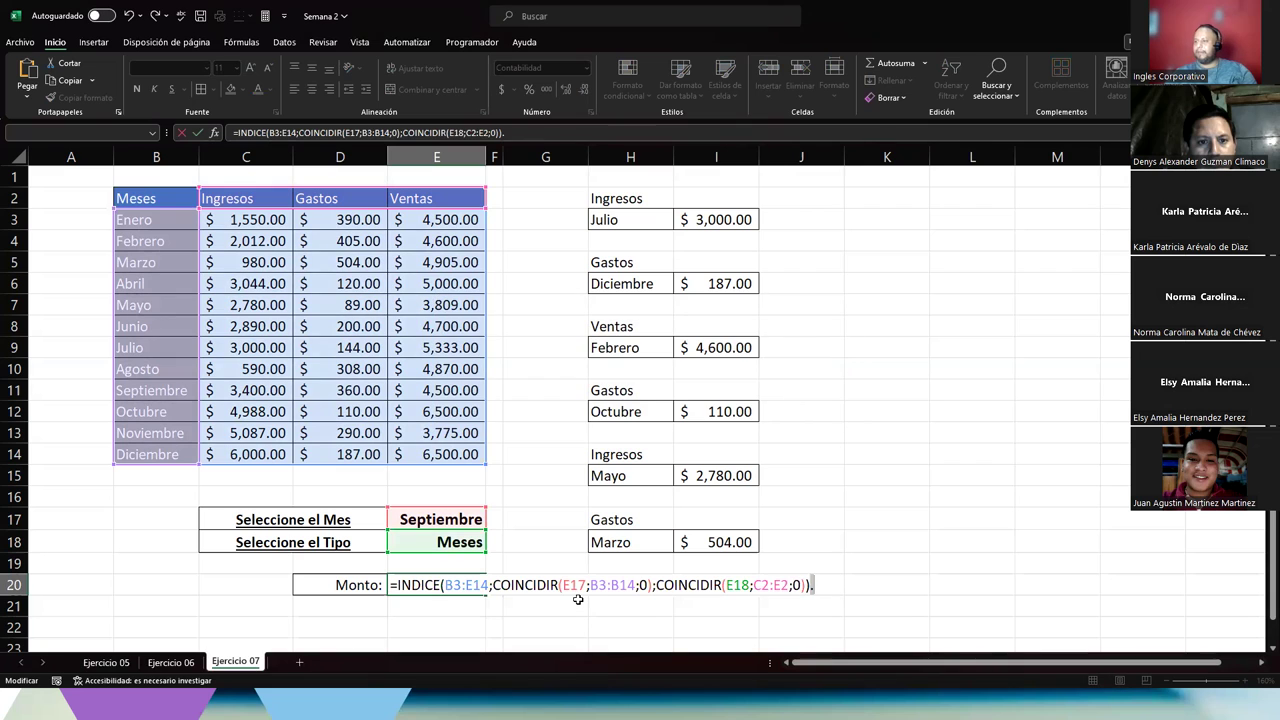
key("BackSpace")
key("BackSpace")
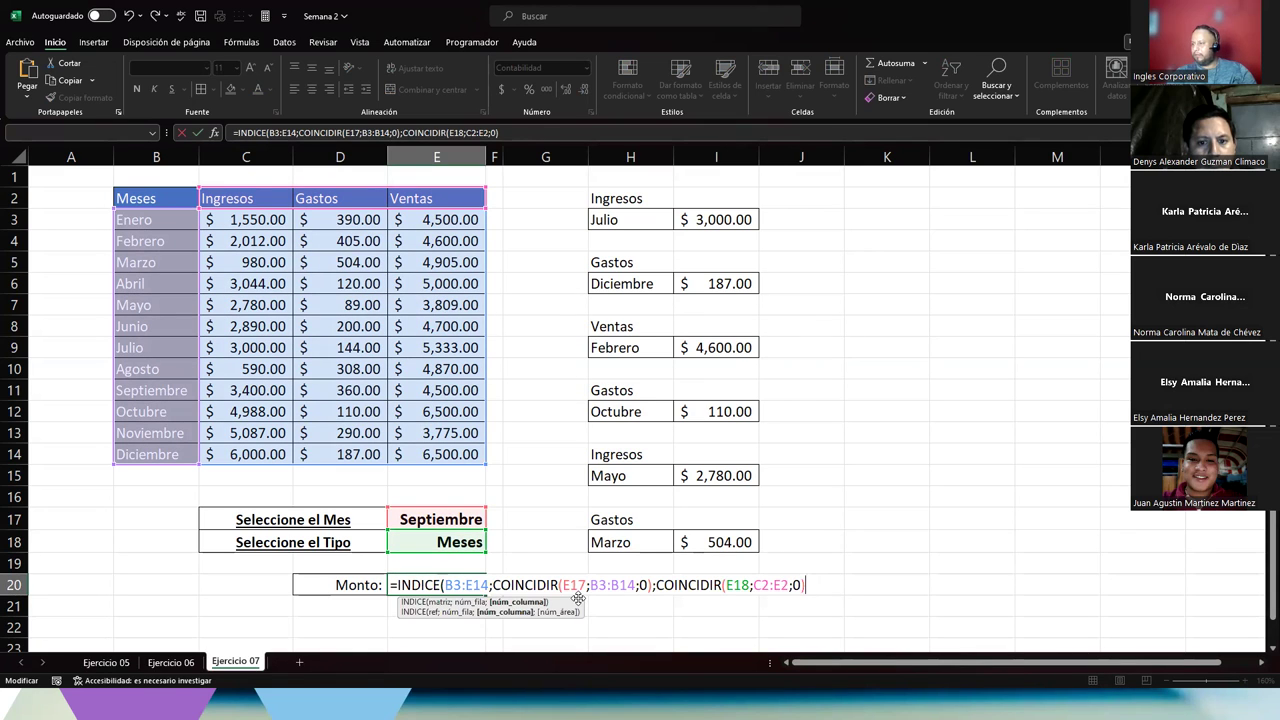
type(")")
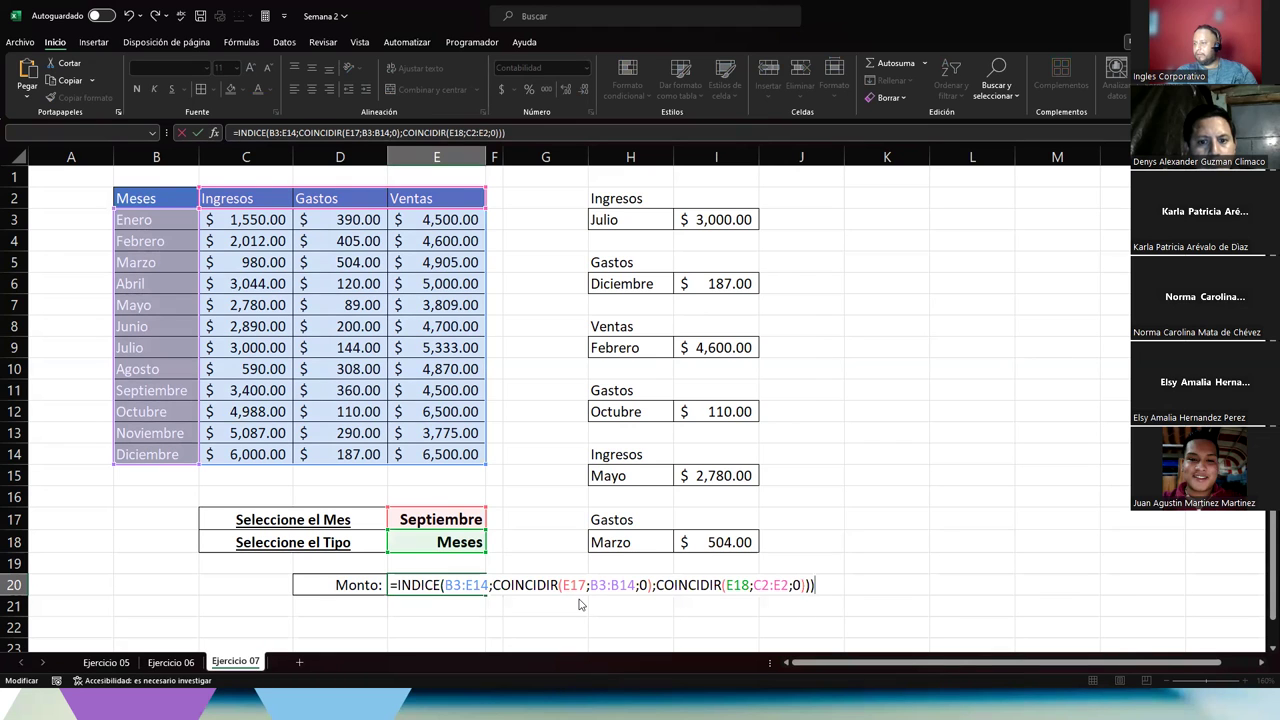
key("Return")
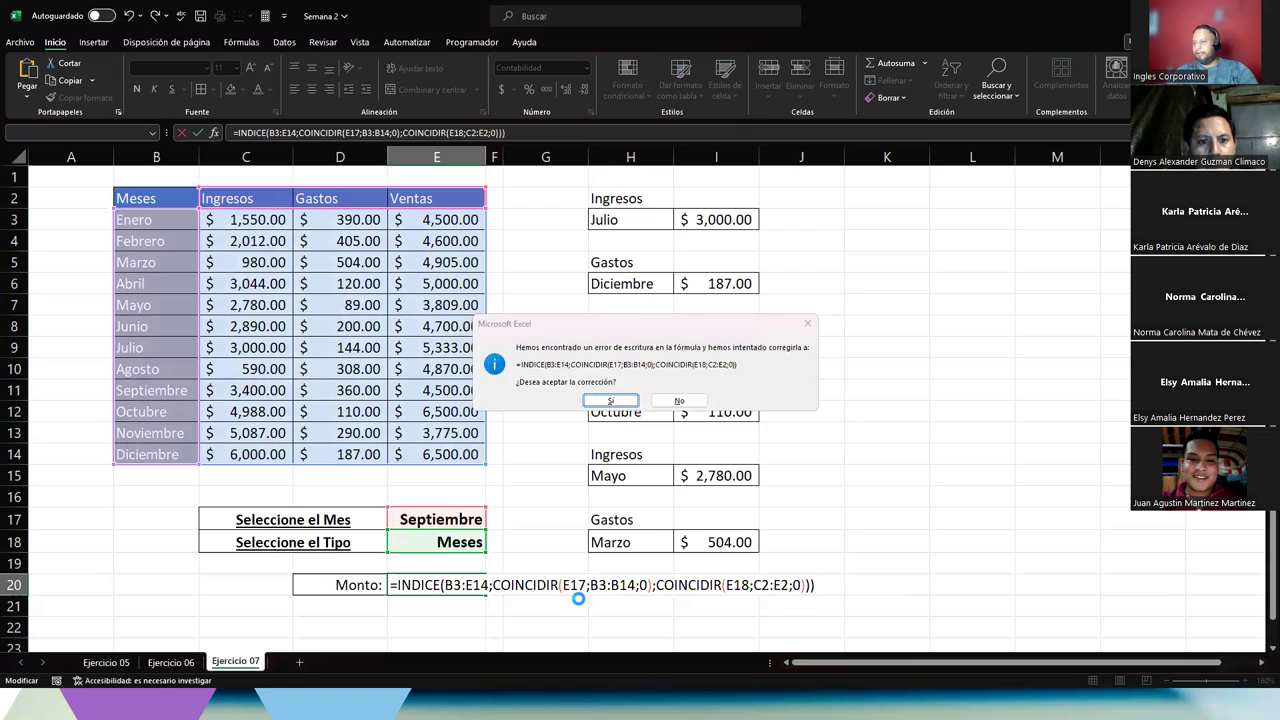
key("Return")
key("Return")
type("B")
key("Return")
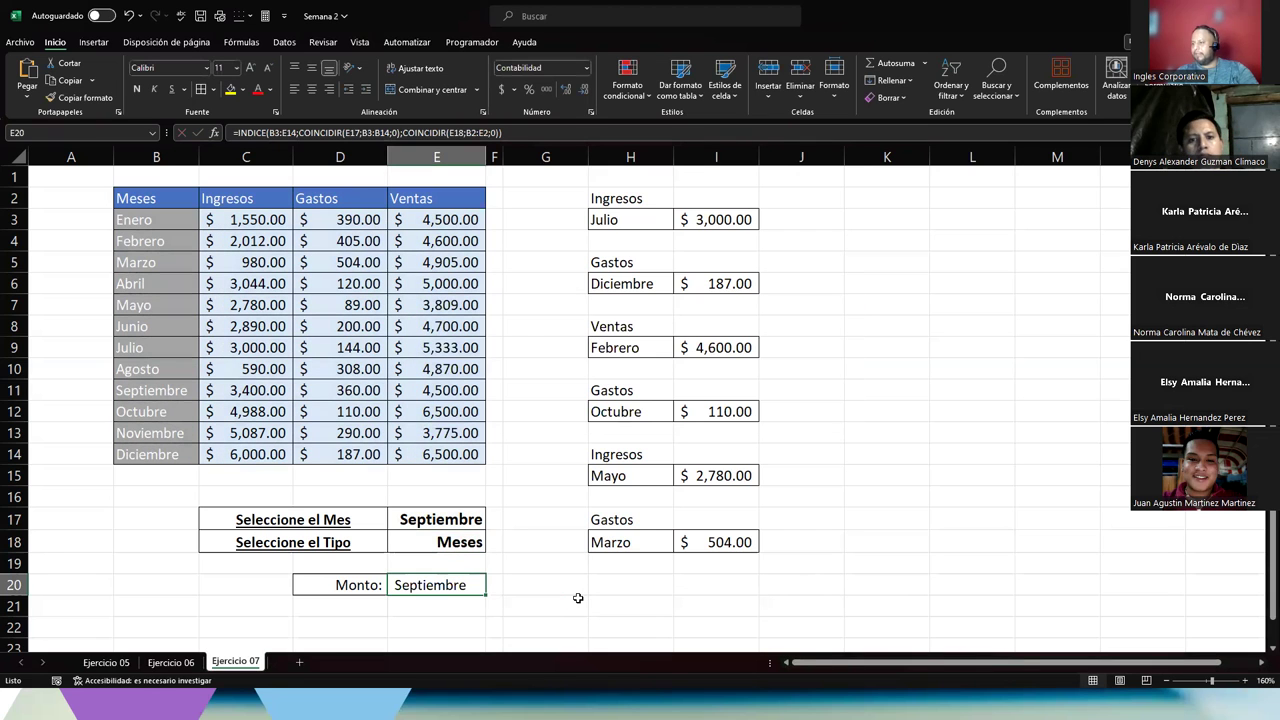
Change the source of the E18 data validation list to =$C$2:$E$2, leaving out the Meses header.
left_click(445, 520)
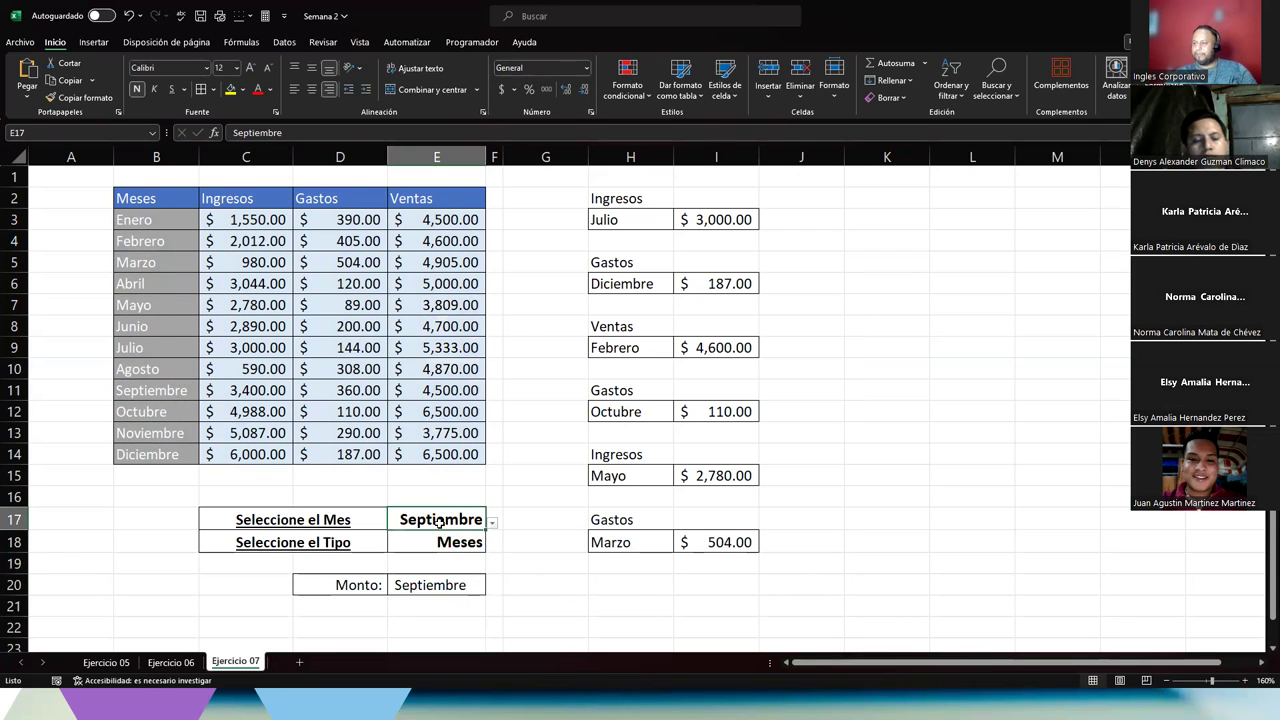
left_click(457, 541)
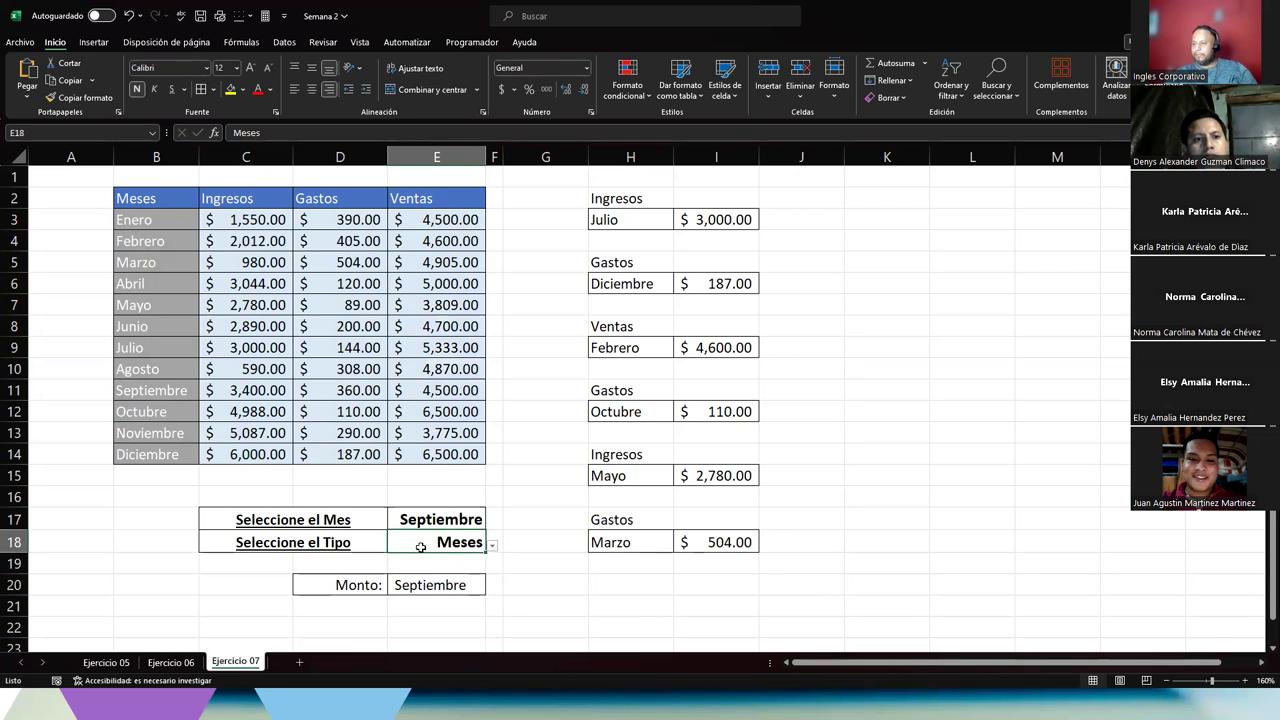
left_click(493, 549)
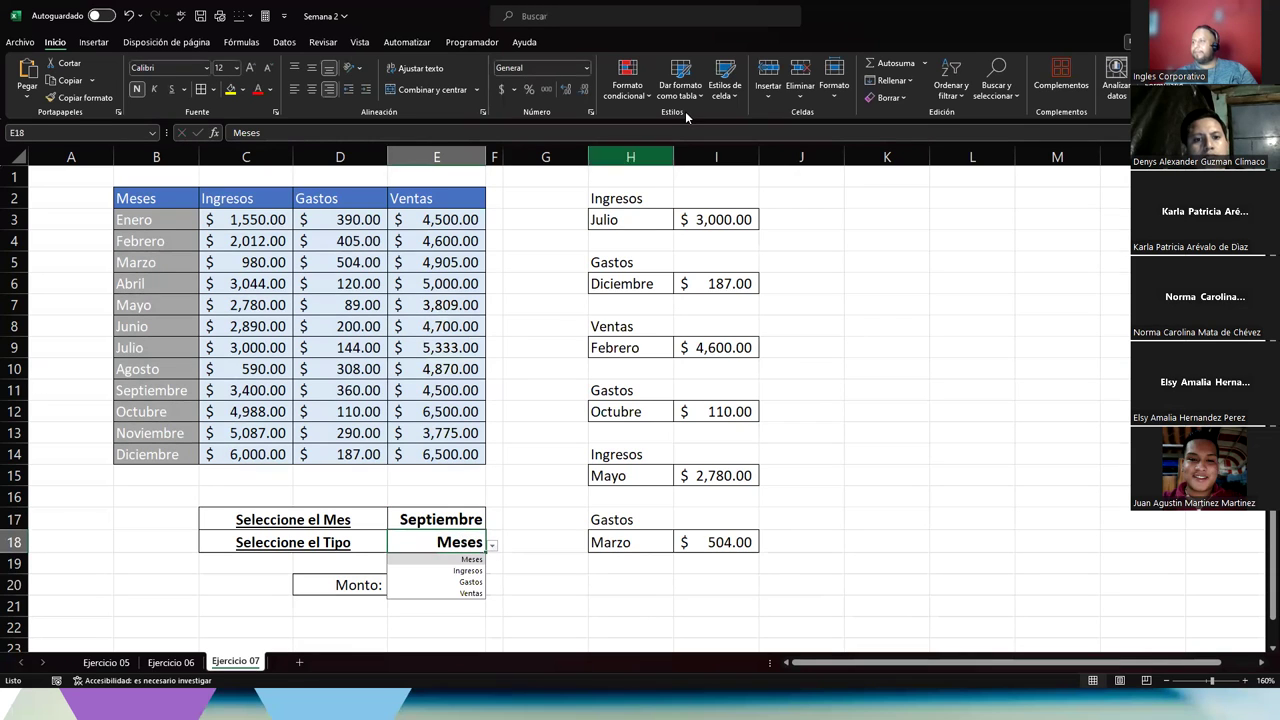
left_click(286, 42)
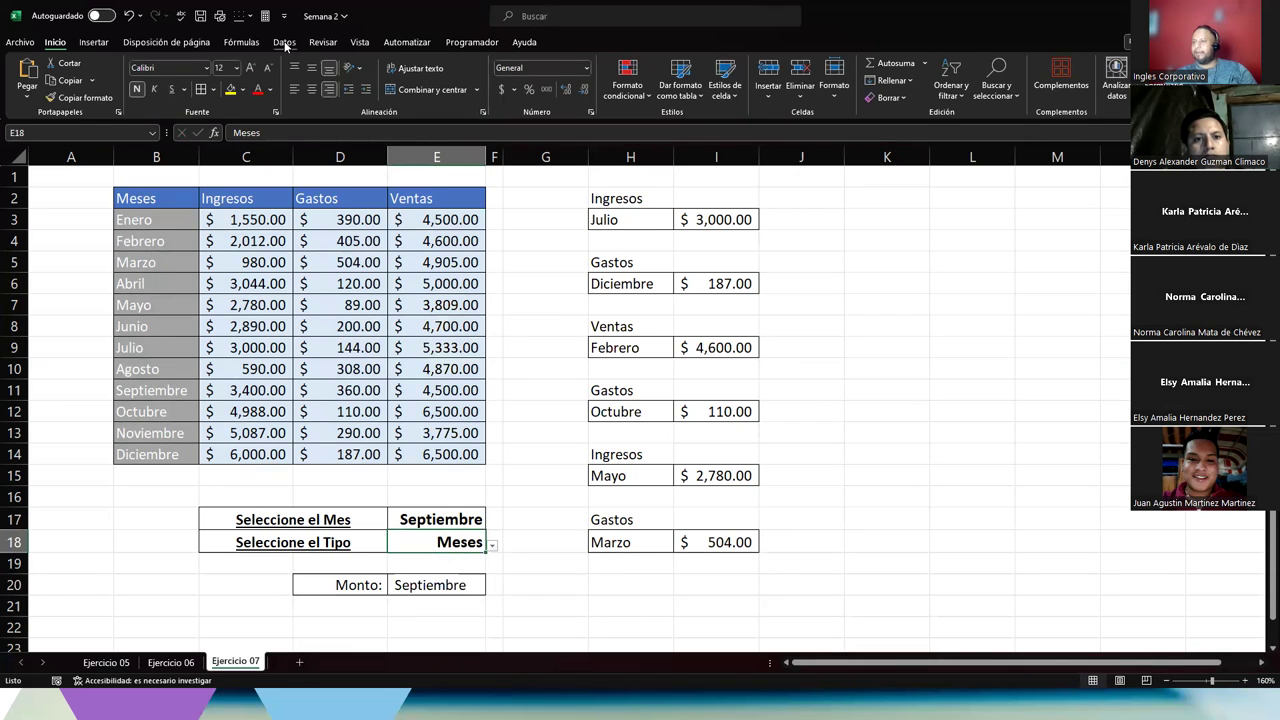
left_click(757, 98)
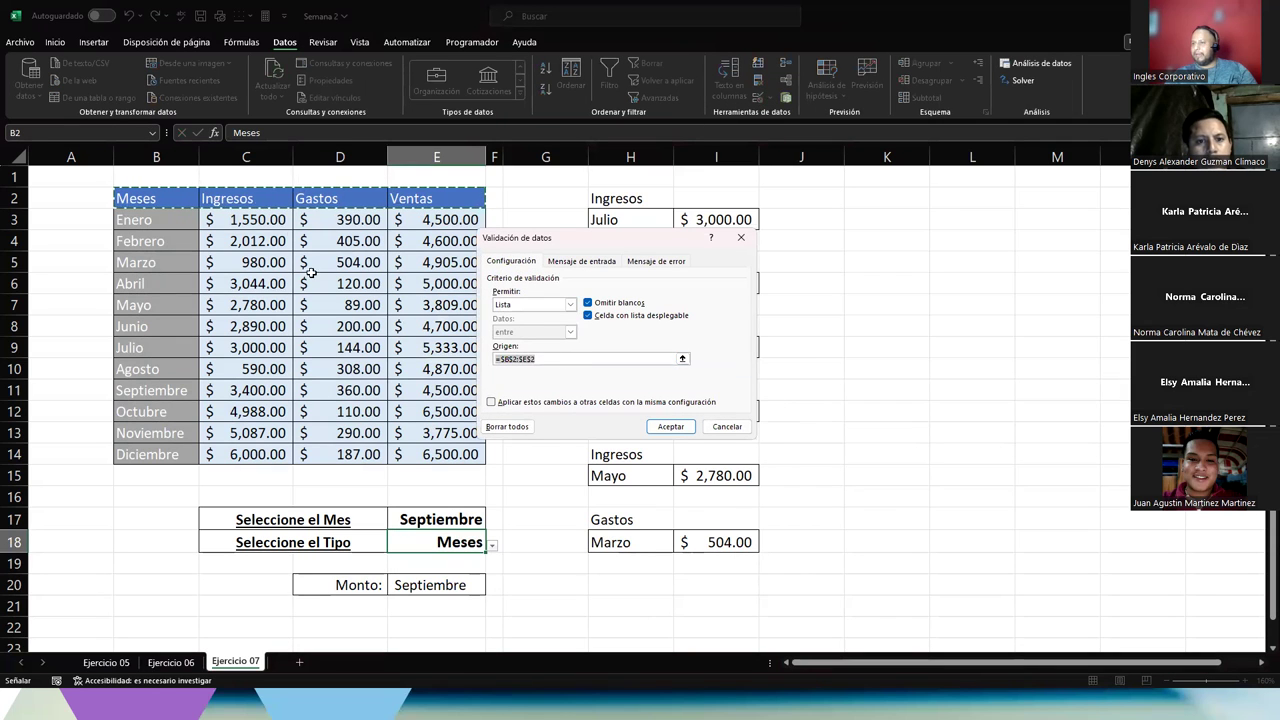
left_click_drag(236, 201, 425, 200)
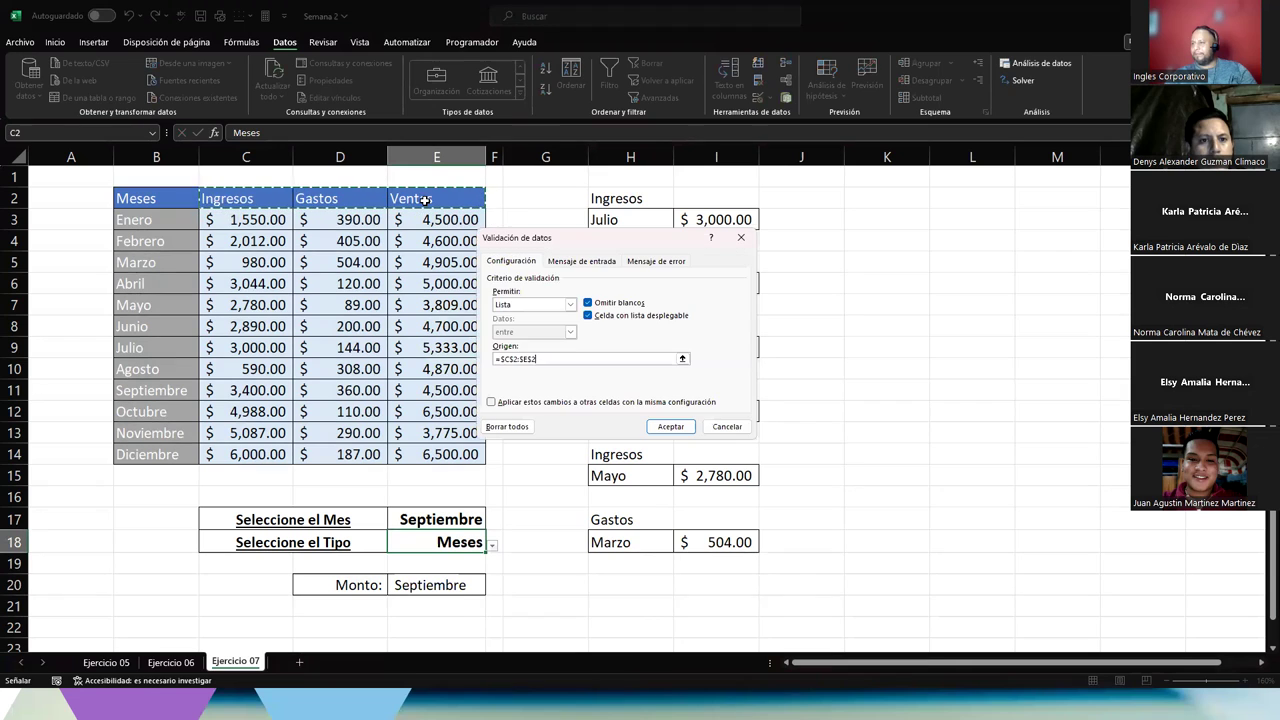
key("Return")
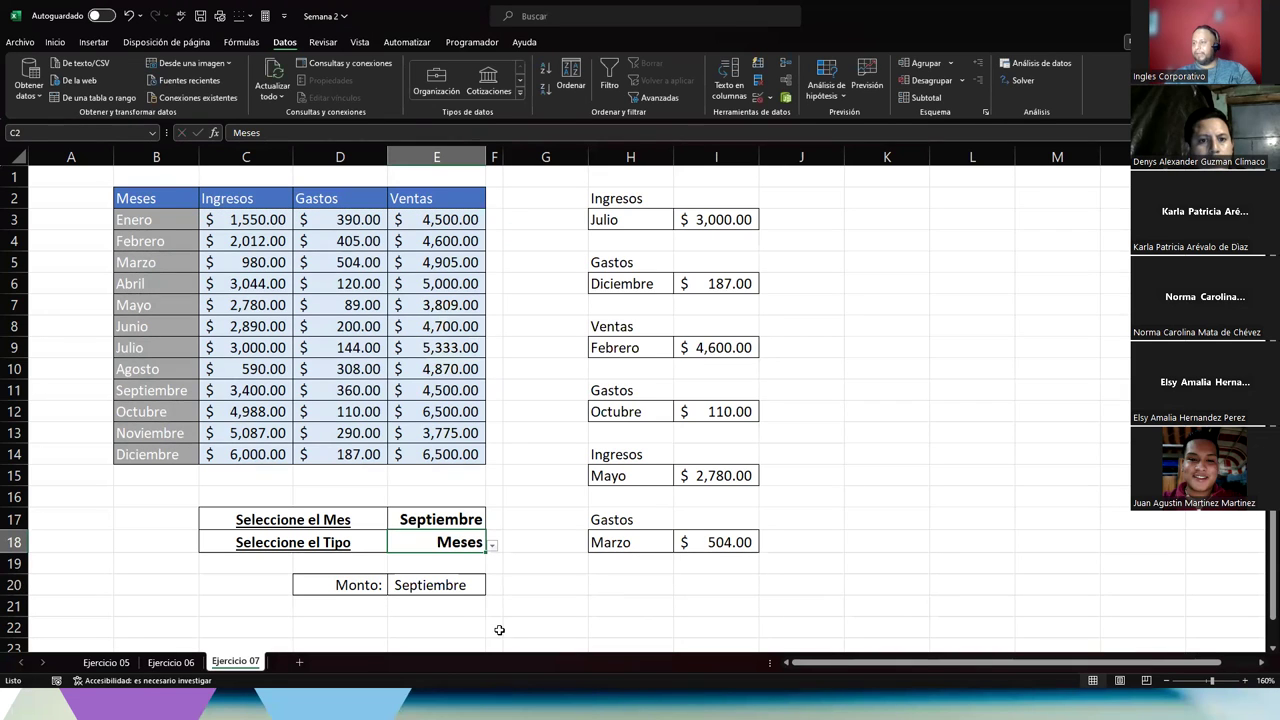
Choose Ventas as the type in E18 and check the Monto against row 11 and column E.
left_click(494, 549)
left_click(440, 584)
left_click(453, 522)
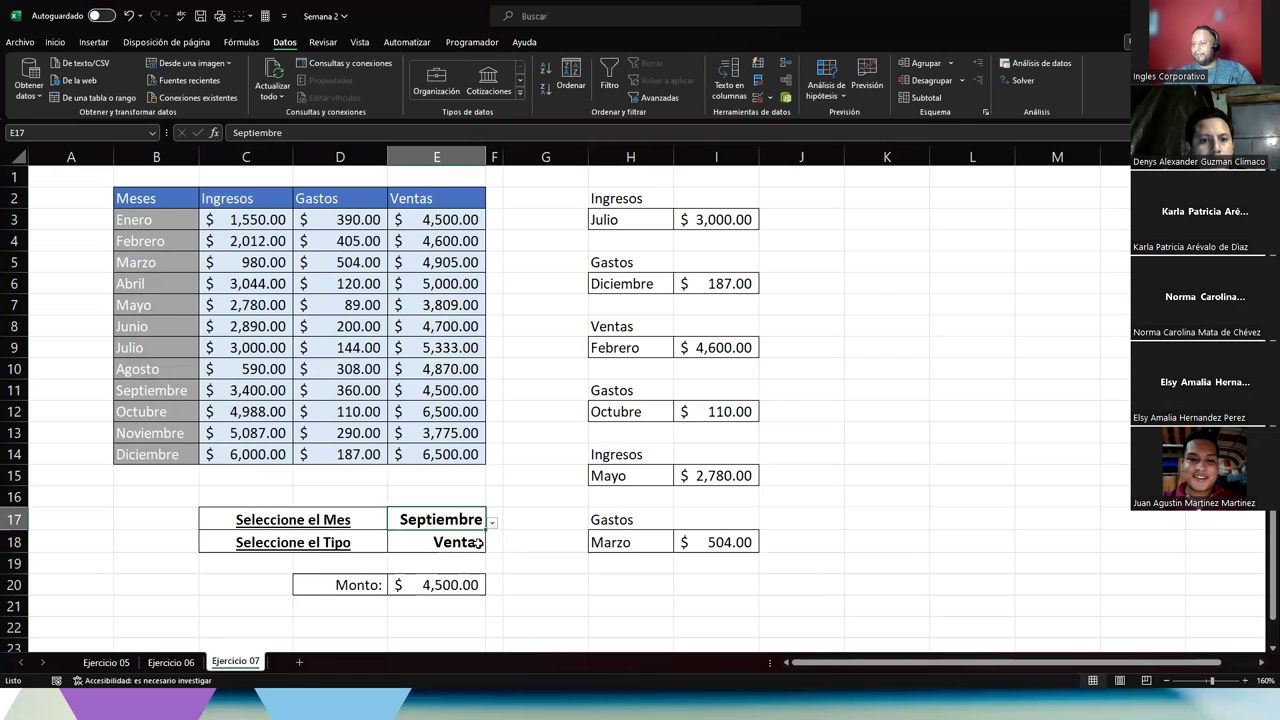
left_click(461, 542)
left_click(461, 587)
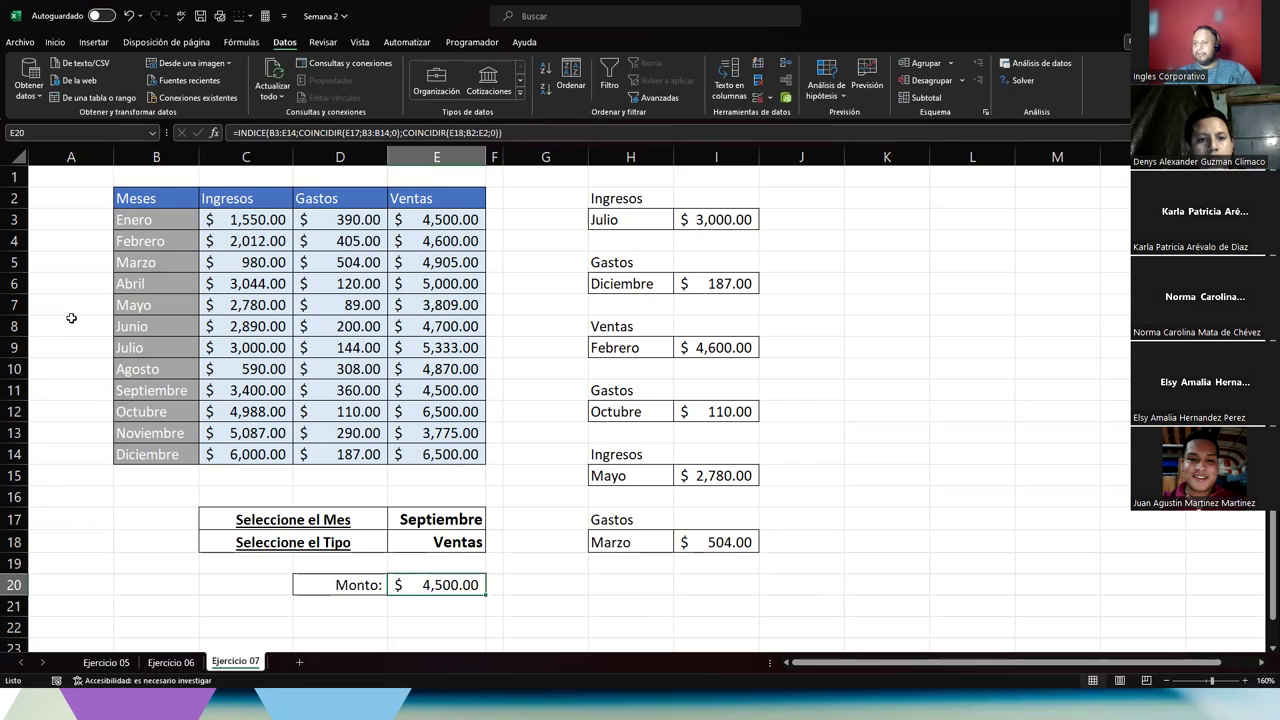
left_click(13, 389)
left_click(420, 154)
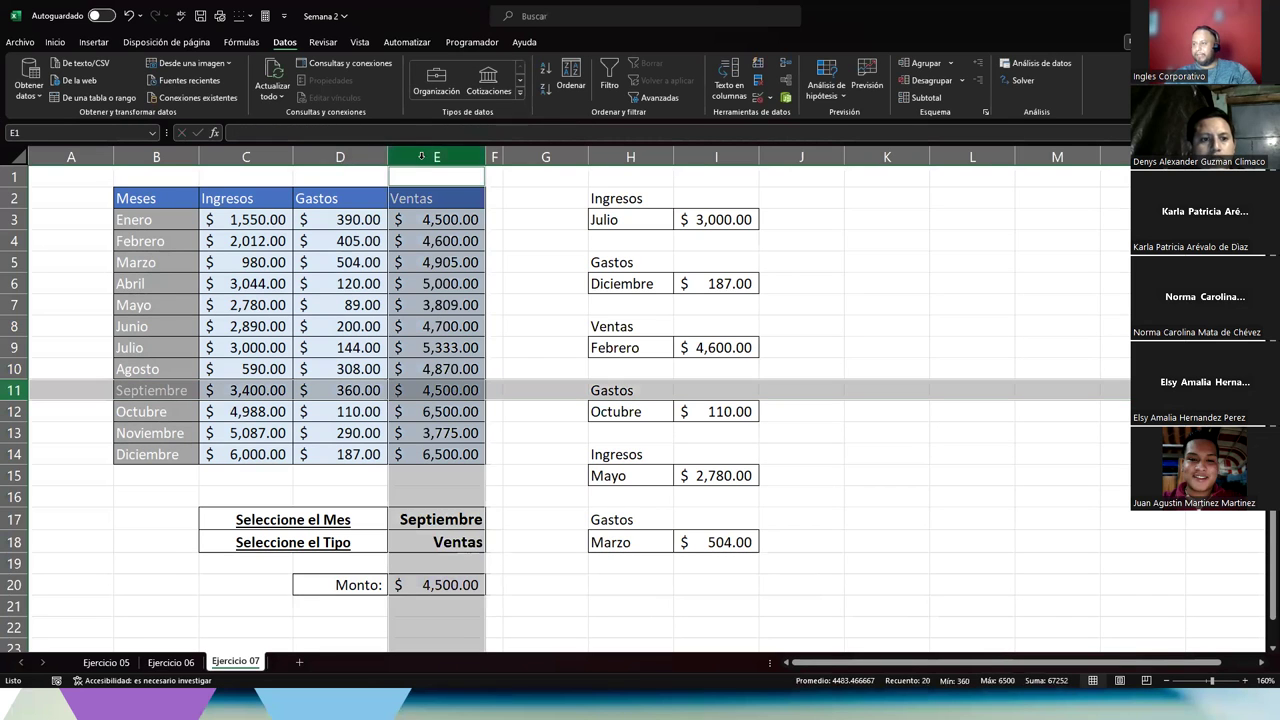
Try Ingresos and Gastos as the type in E18.
left_click(462, 542)
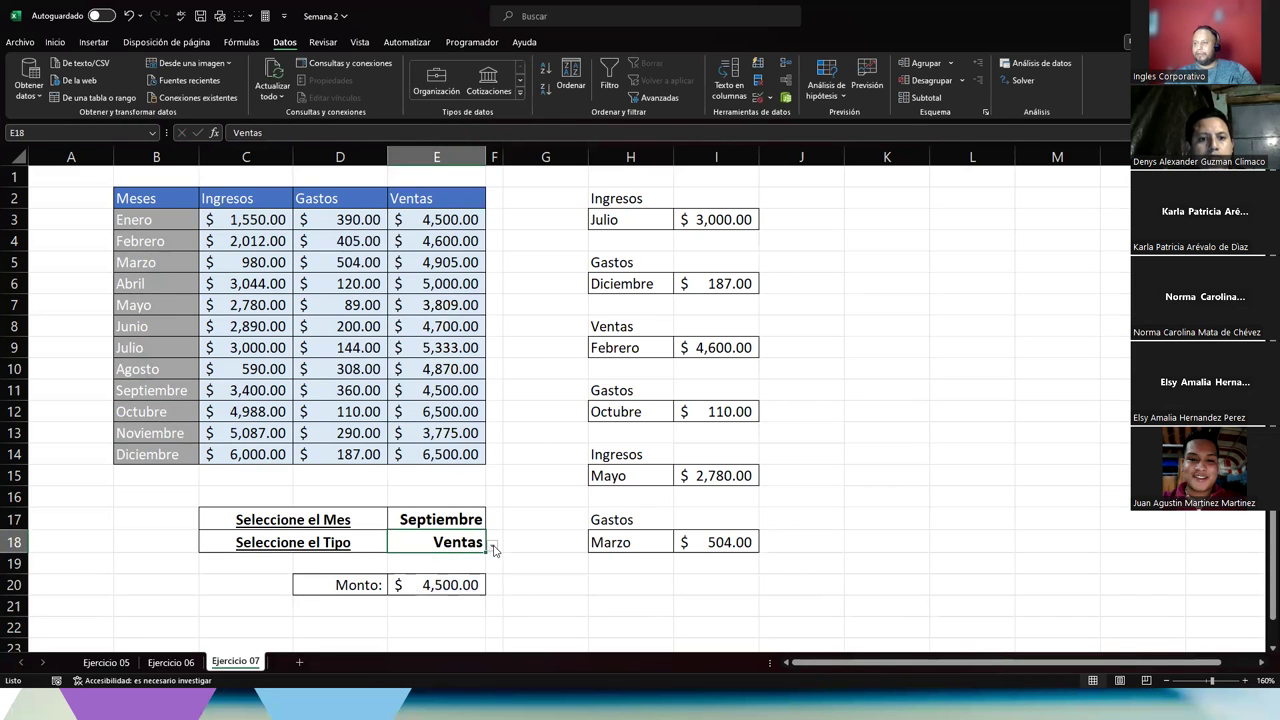
left_click(492, 545)
left_click(437, 561)
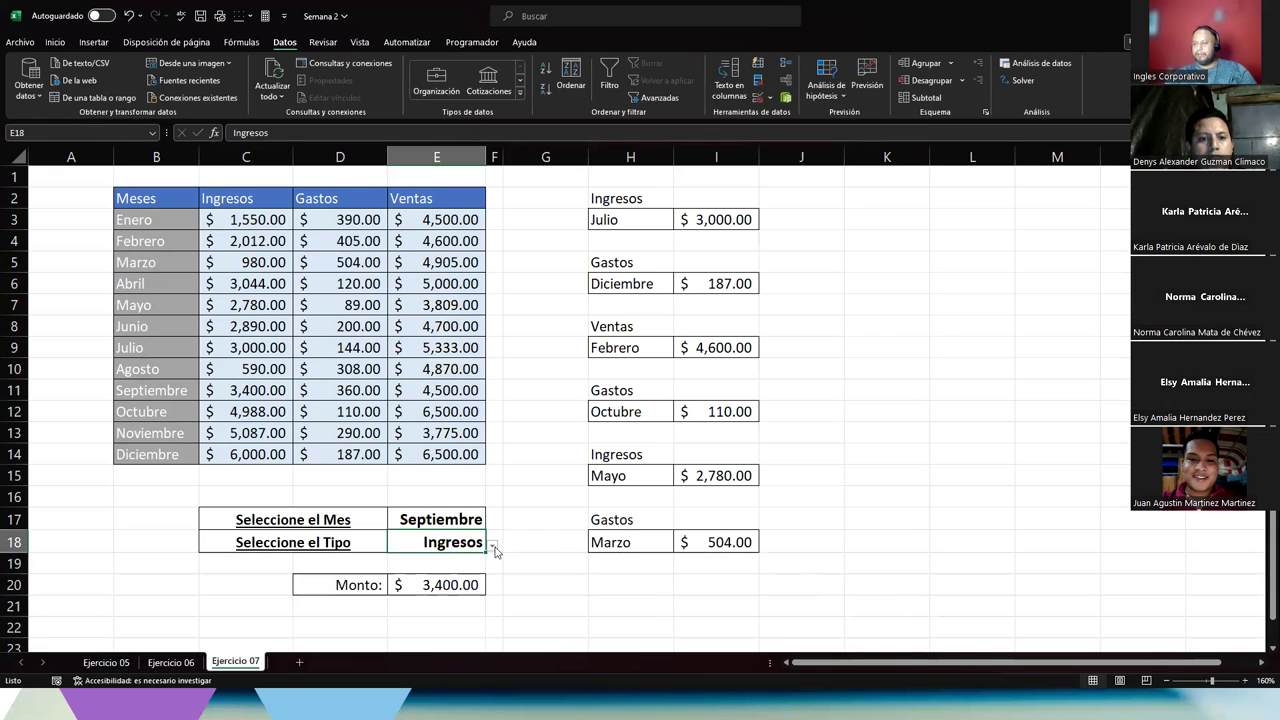
left_click(492, 546)
left_click(481, 570)
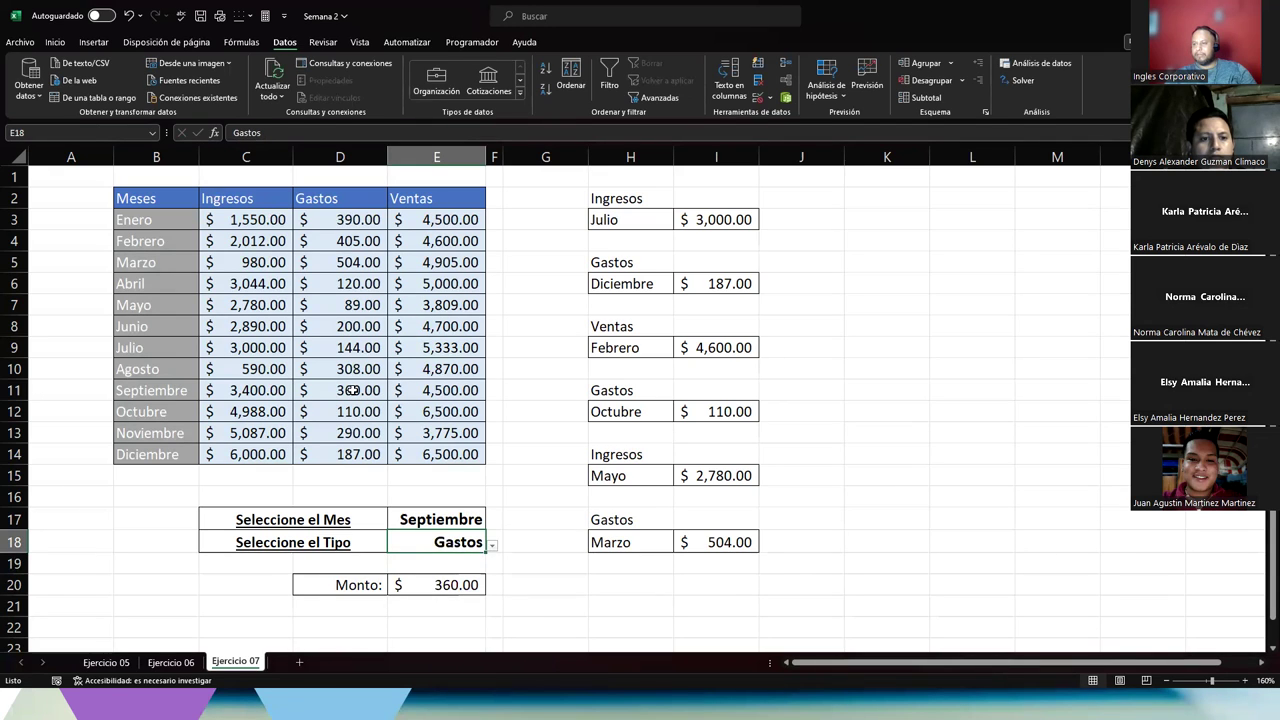
Set the type in E18 back to Ventas and highlight the Septiembre row to compare it with the Monto.
left_click(493, 550)
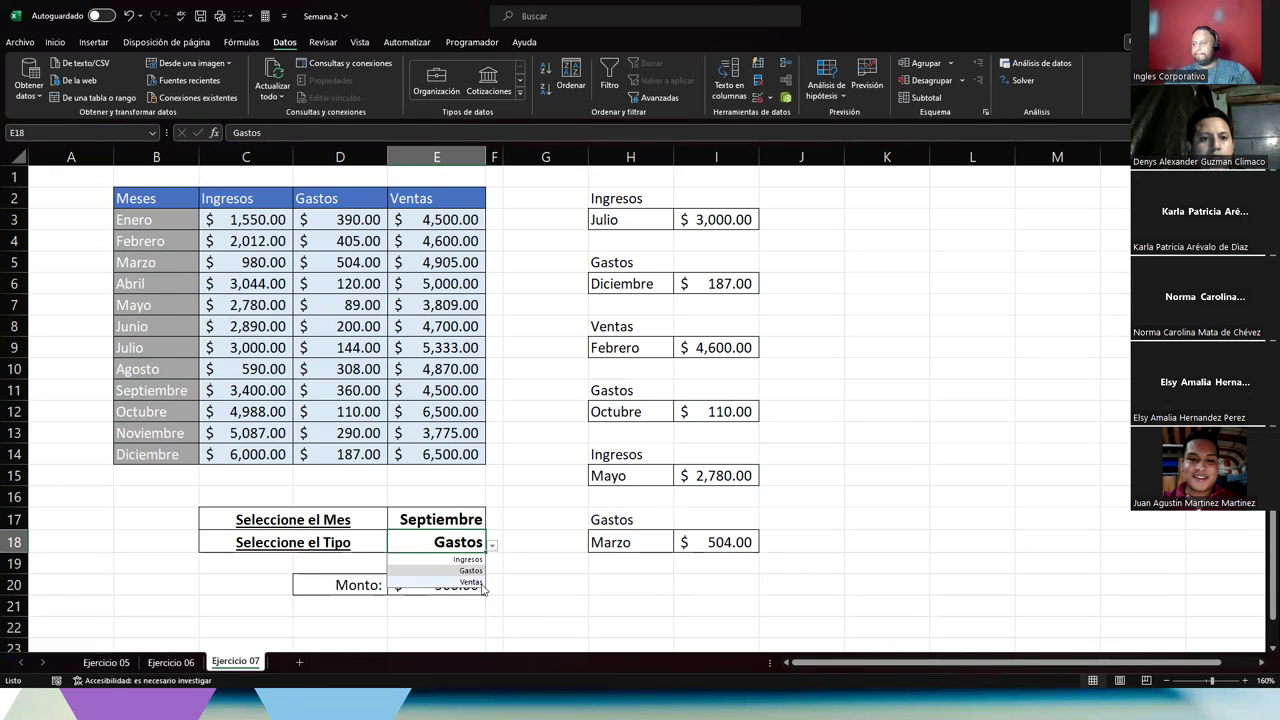
left_click(415, 586)
left_click(415, 585)
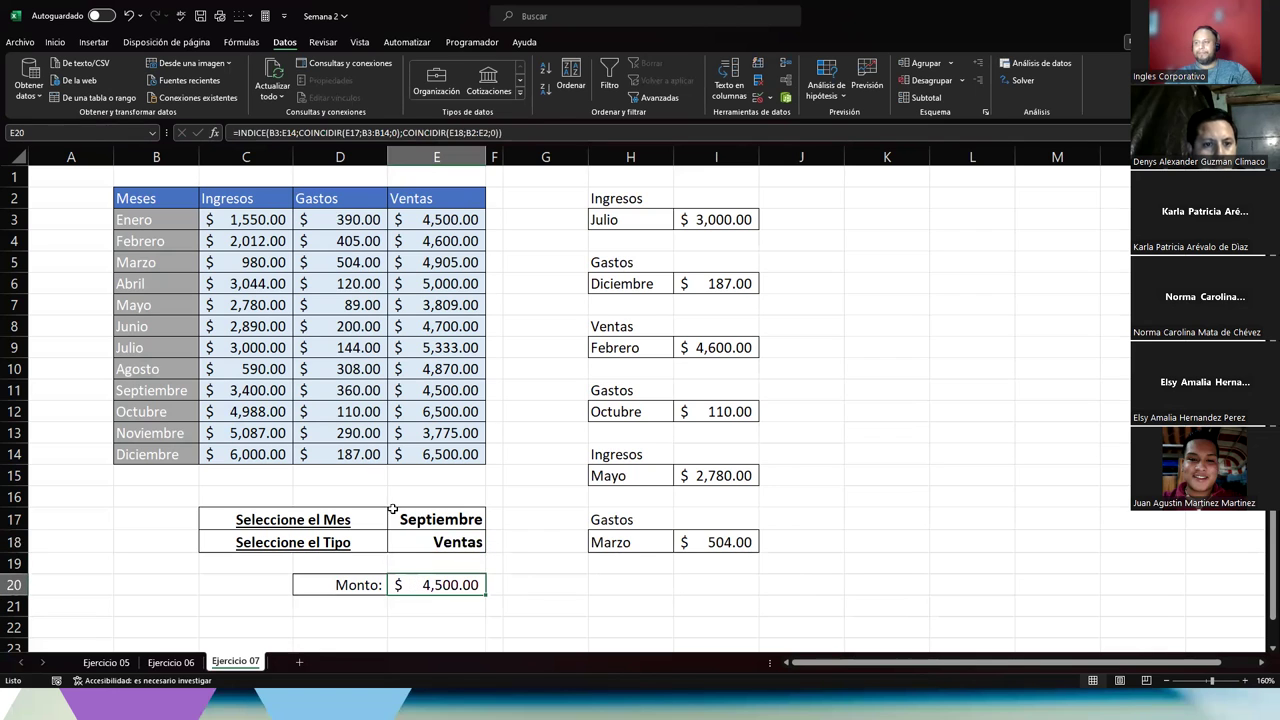
left_click(18, 390)
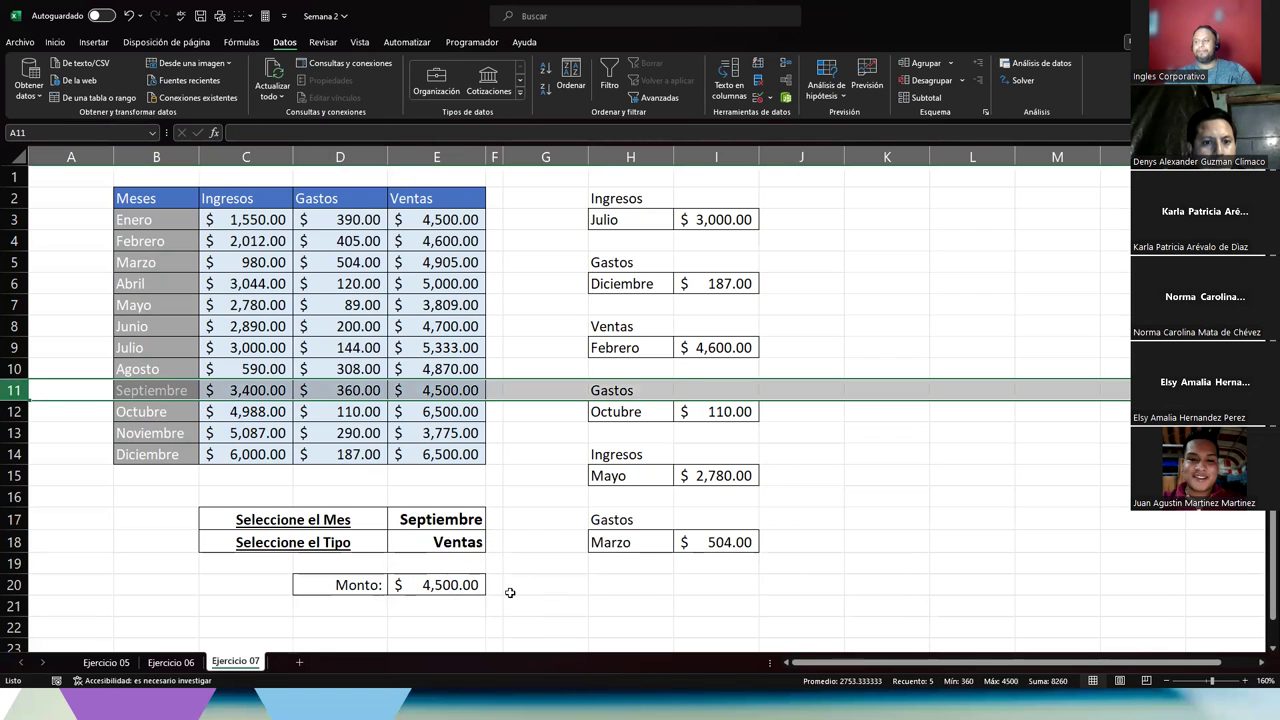
Review the Monto cell E20 against the source table B2:E14 and the month and type selectors.
left_click(436, 585)
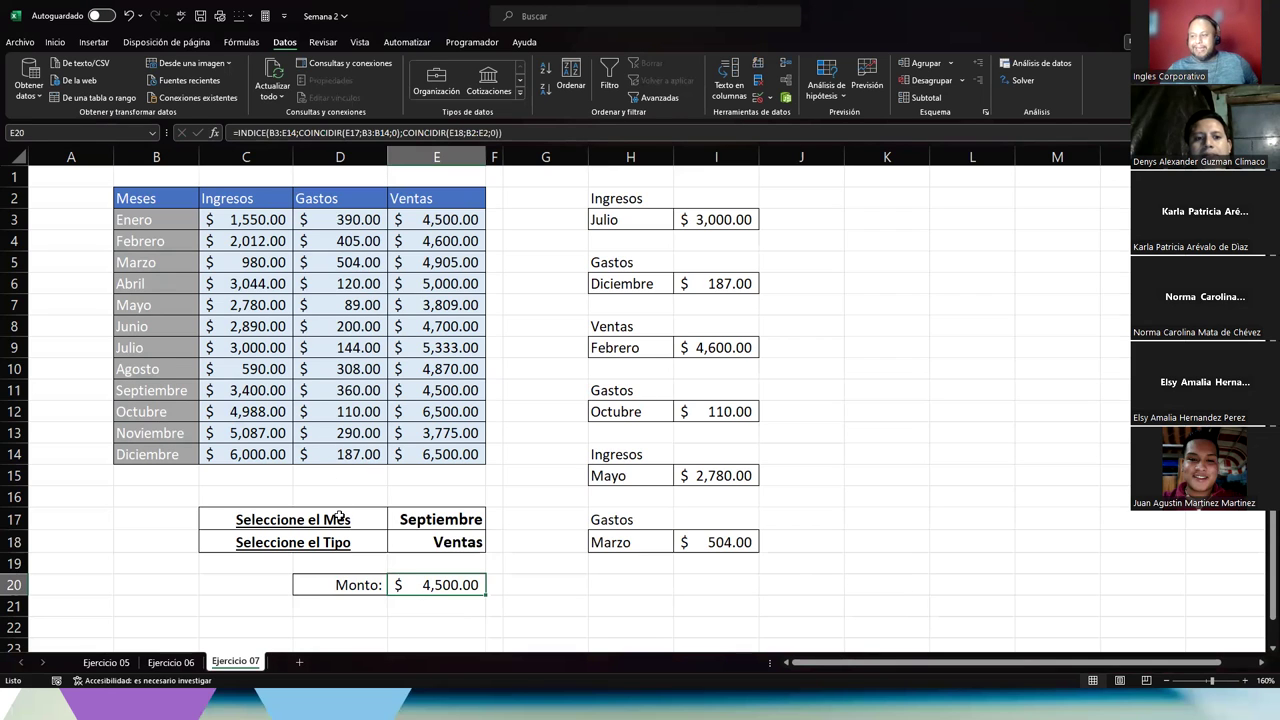
left_click_drag(154, 192, 456, 452)
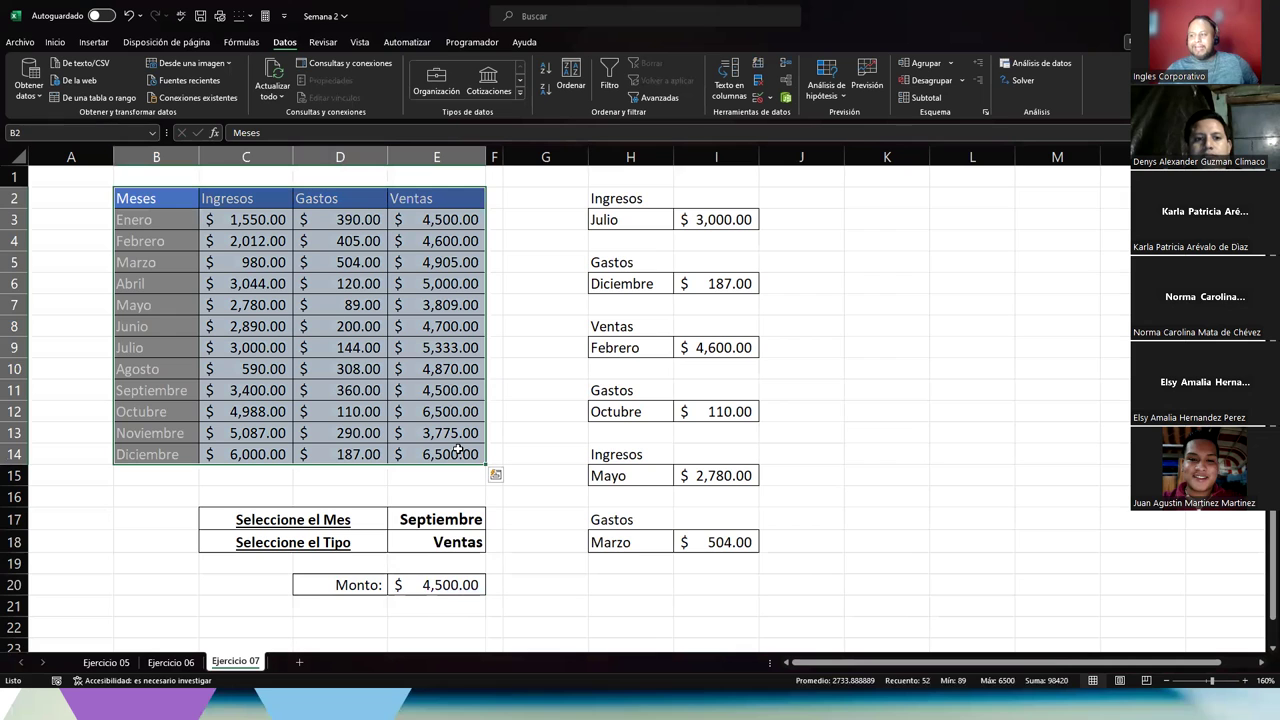
left_click(461, 527)
left_click(498, 522)
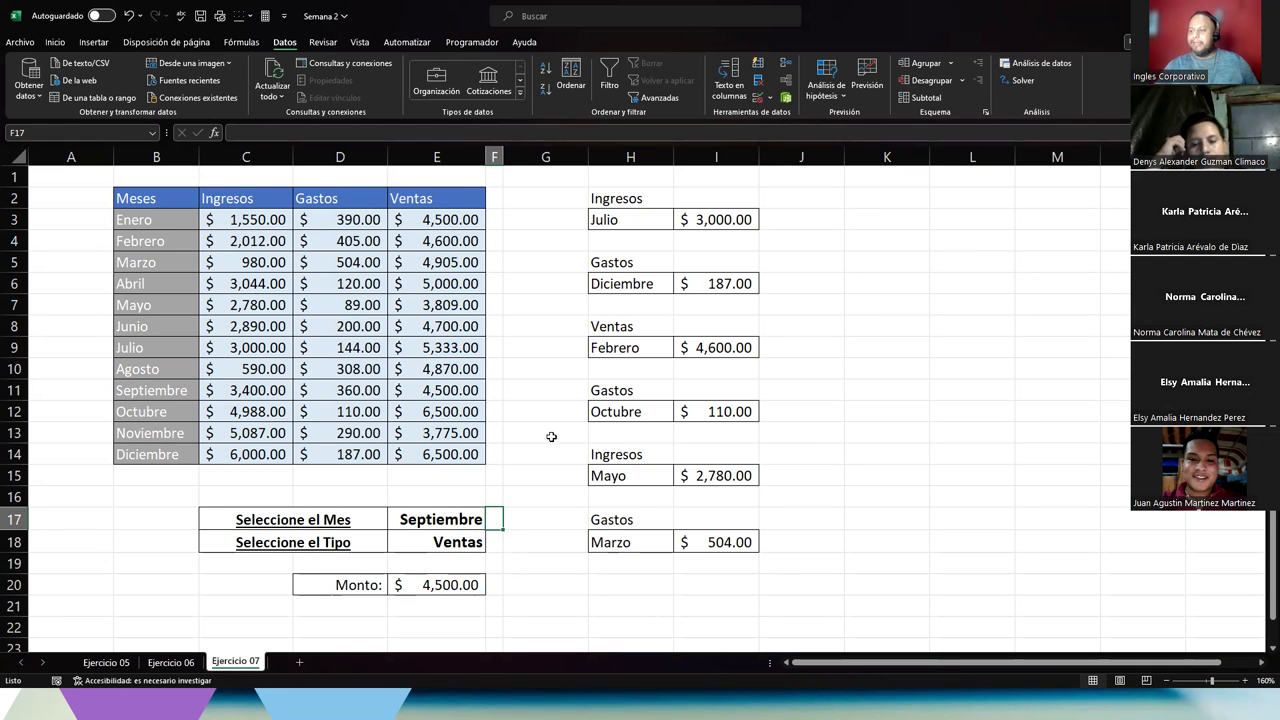
Inspect the Monto formula in E20, highlighting its second COINCIDIR argument, and close it without changing it.
double_click(445, 585)
left_click_drag(510, 585, 803, 585)
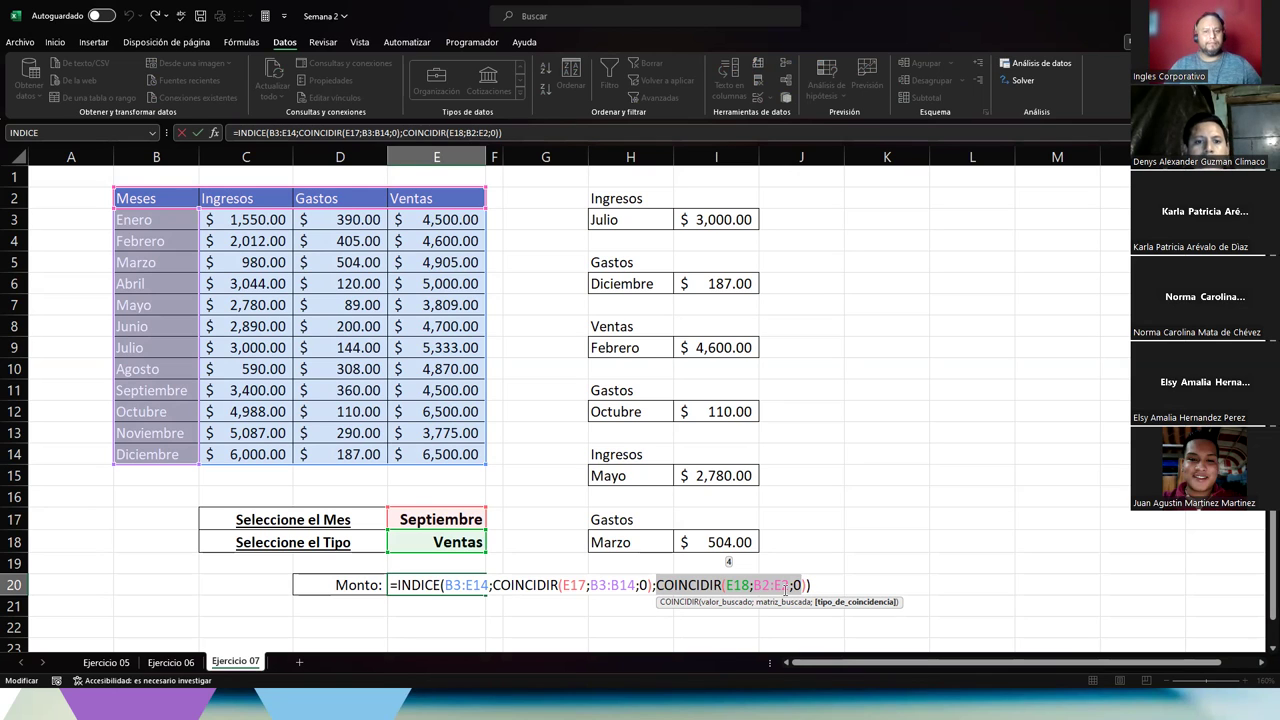
type(")")
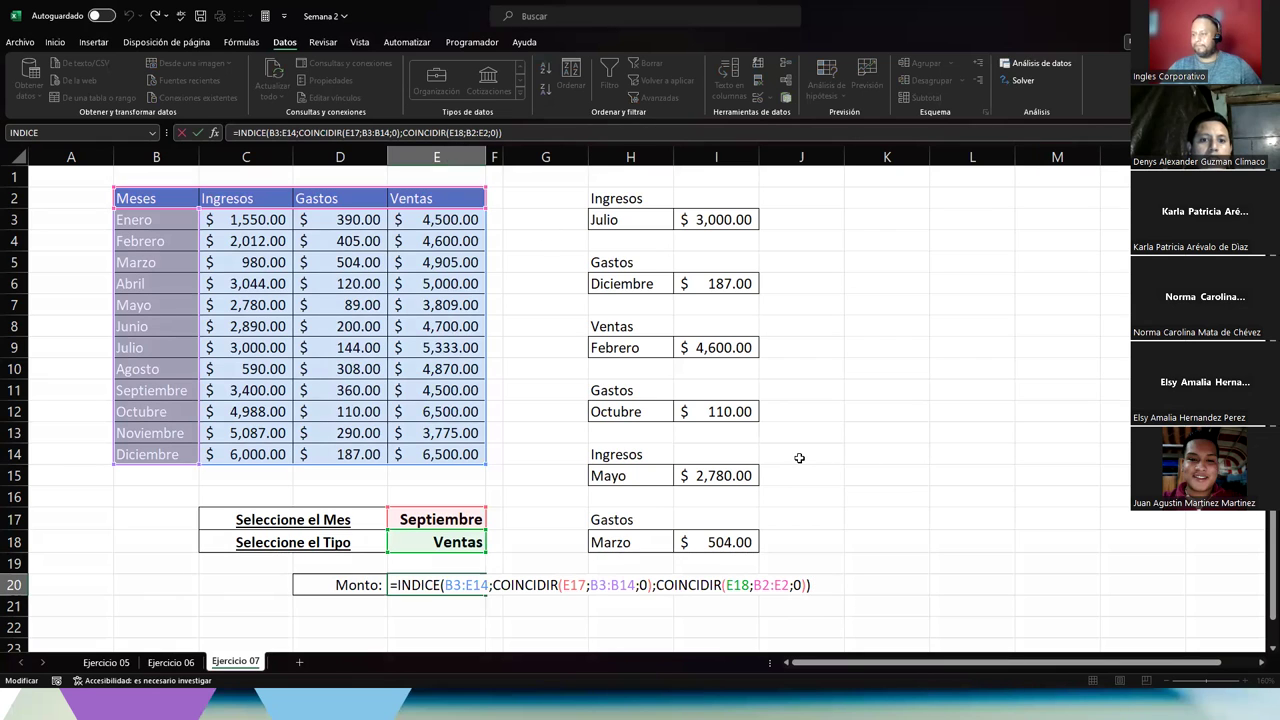
key("Return")
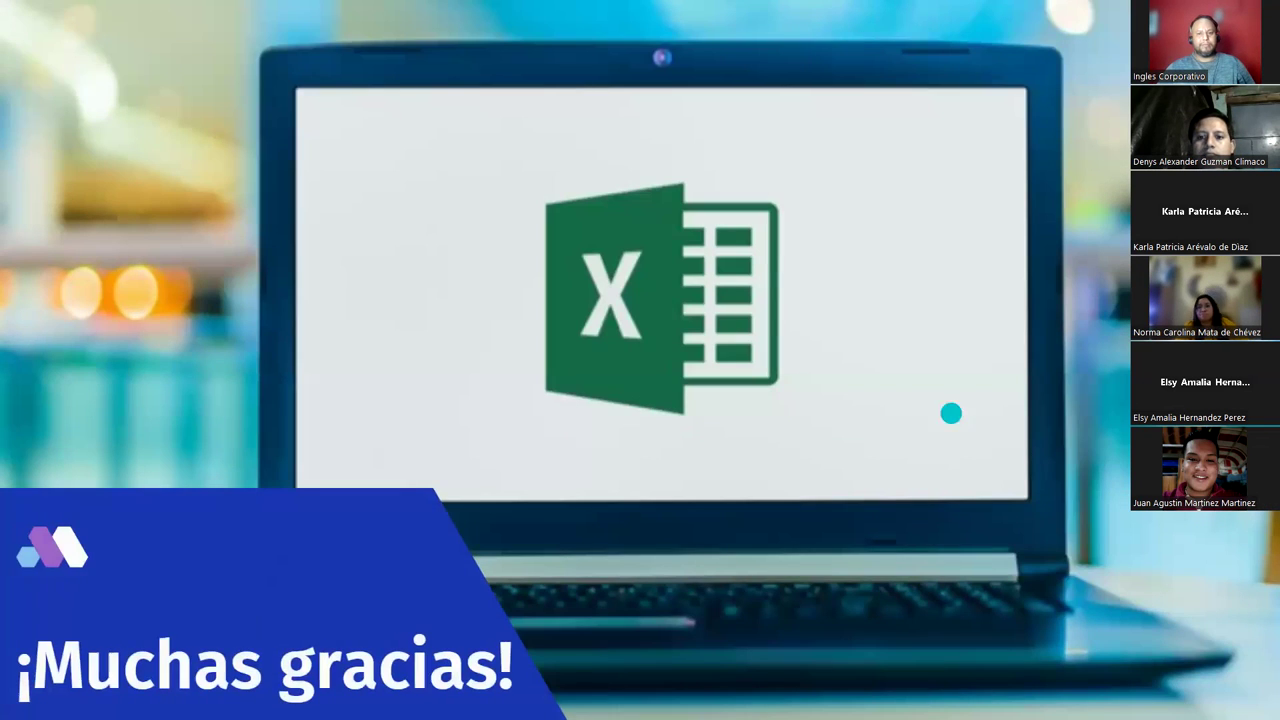
Switch back to Excel, show the Monto formula in E20, take a screen snip of that formula row and close the cell.
key("alt+Tab")
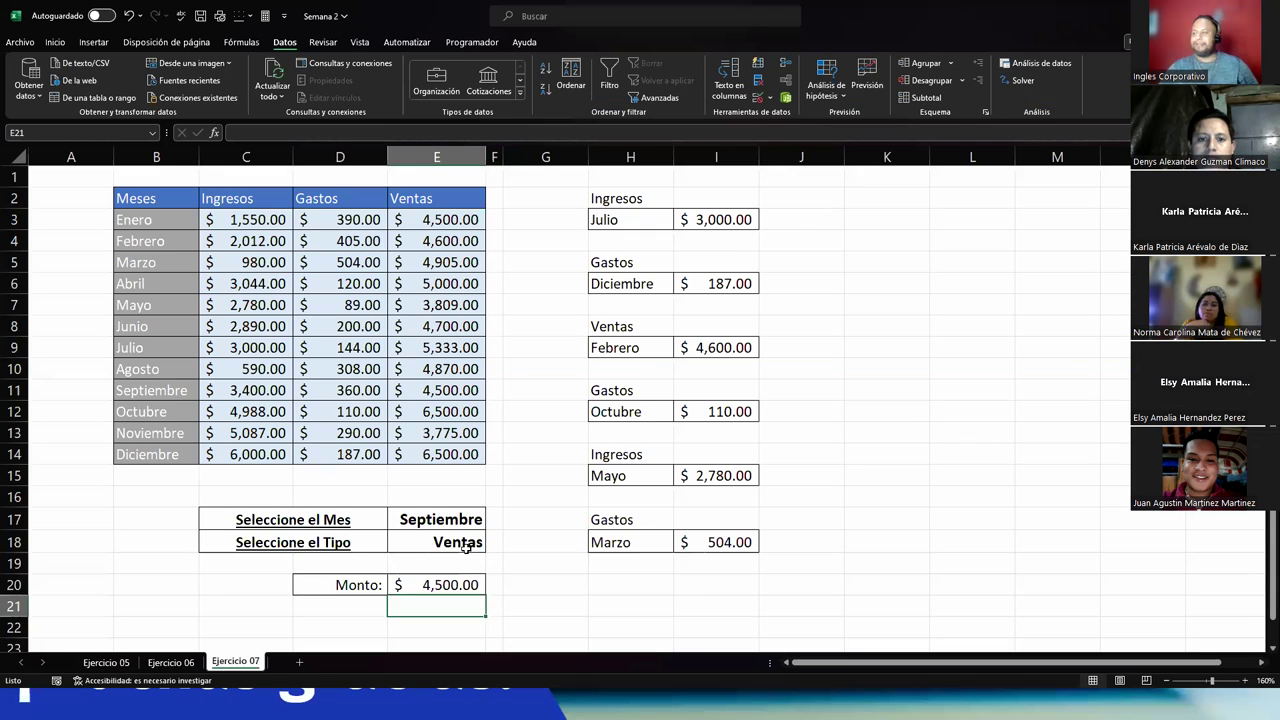
double_click(404, 587)
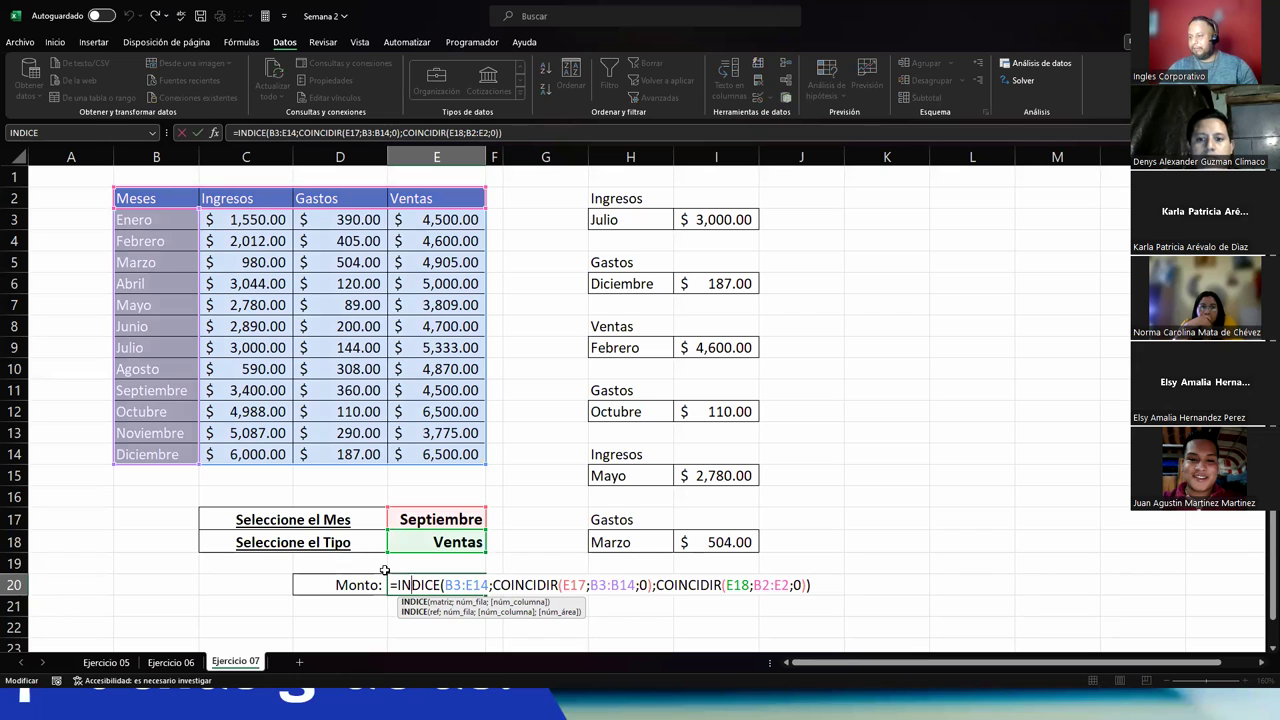
key("super+shift+s")
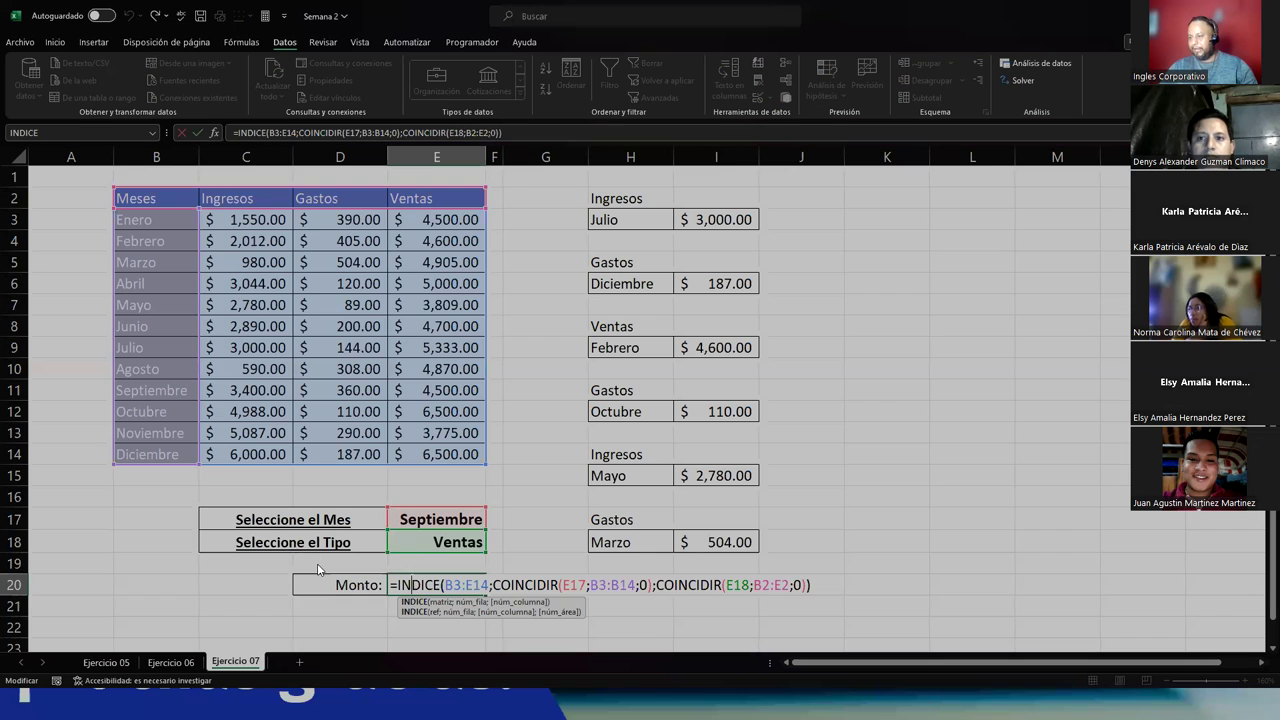
left_click_drag(319, 565, 828, 618)
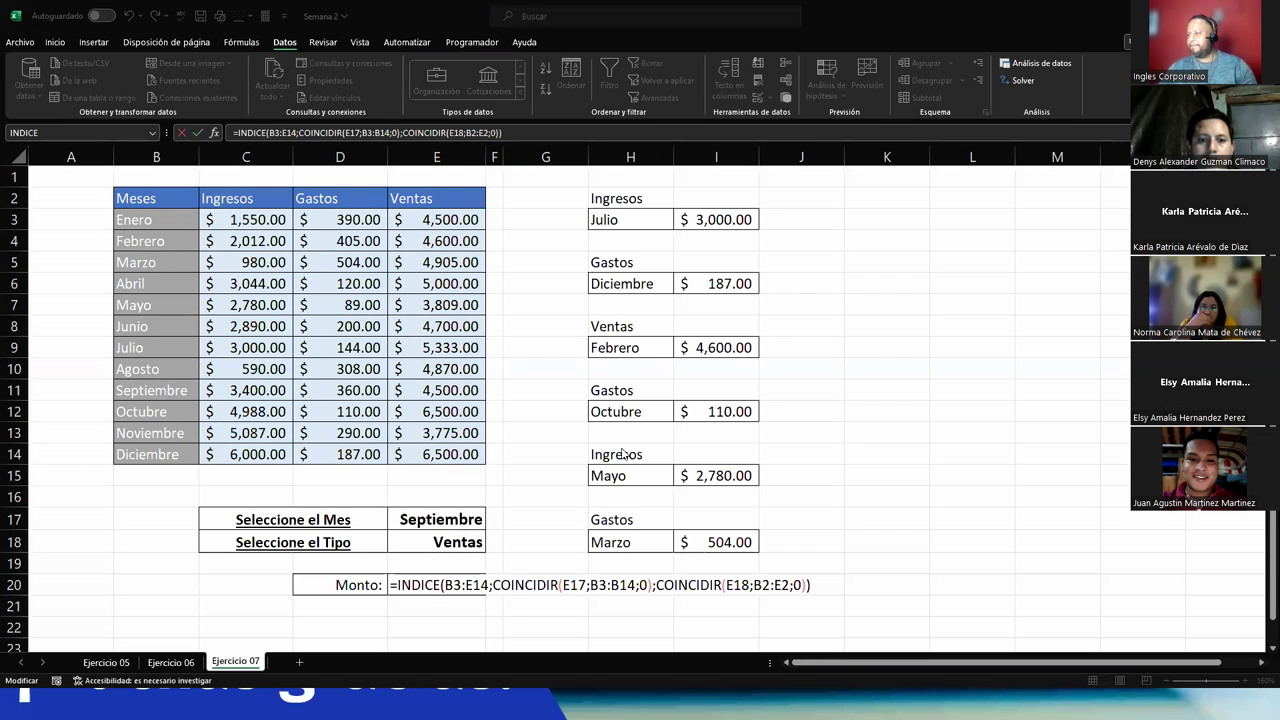
key("ctrl+Return")
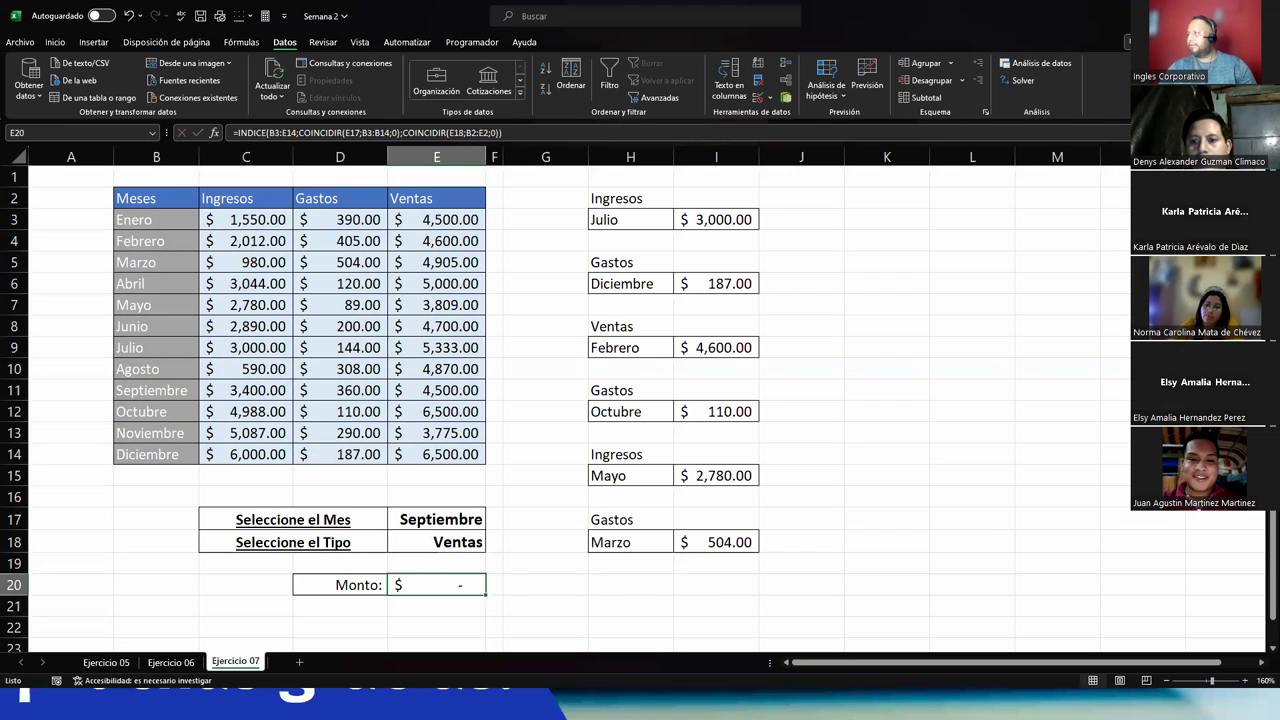